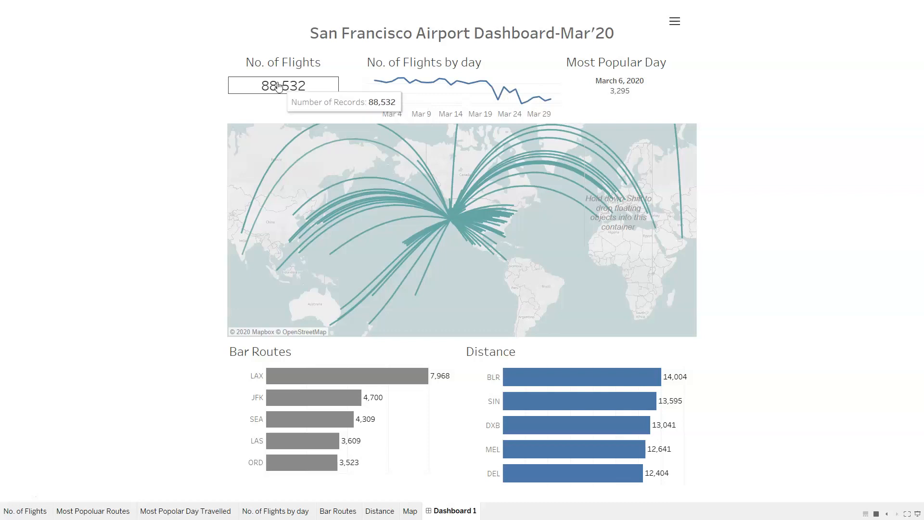
Examine the San Francisco Airport dashboard's flight count, daily trend, most popular day and Route filter options, and leave presentation mode.
mouse_move(276, 89)
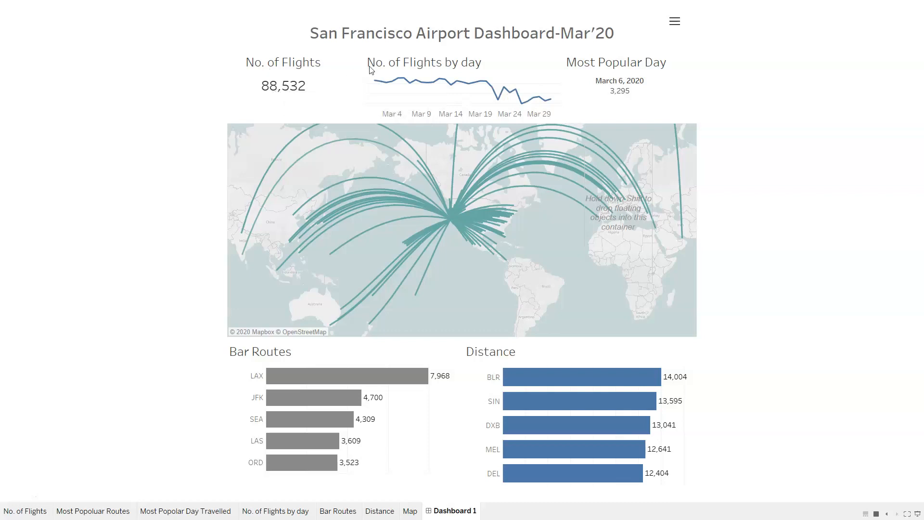
mouse_move(403, 87)
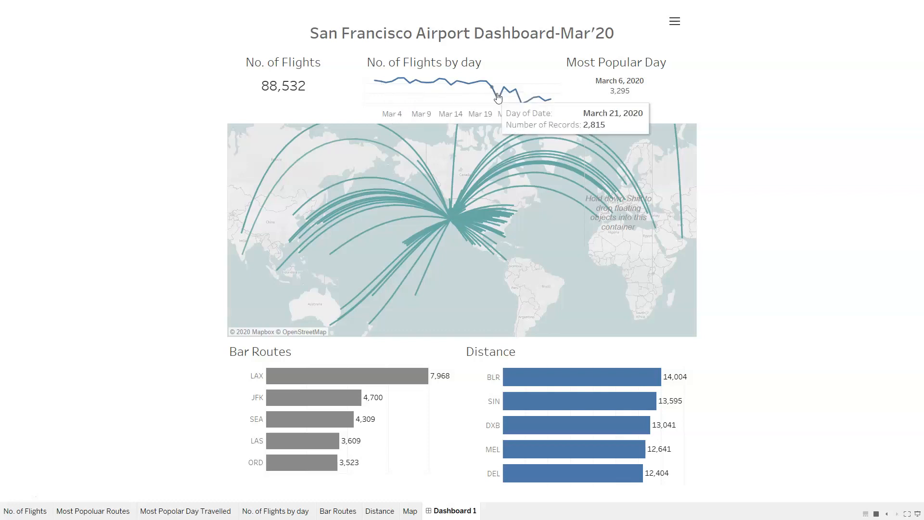
mouse_move(516, 101)
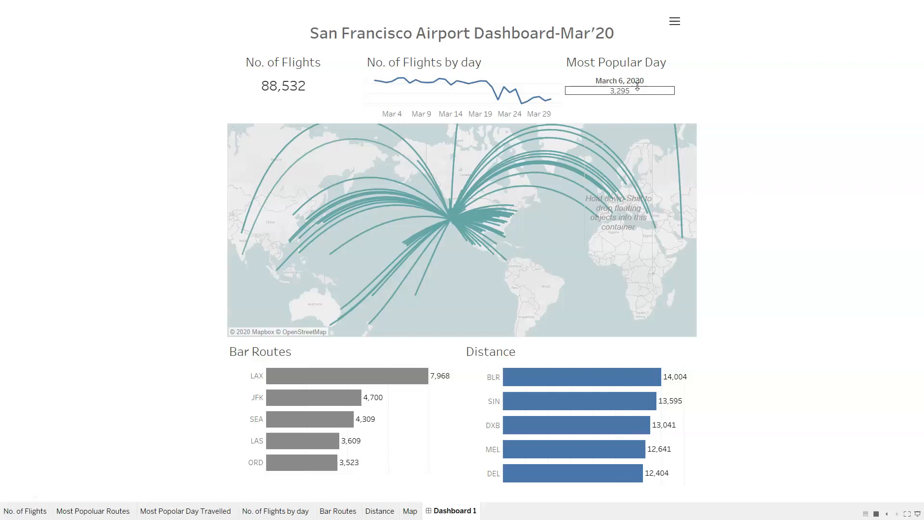
click(678, 22)
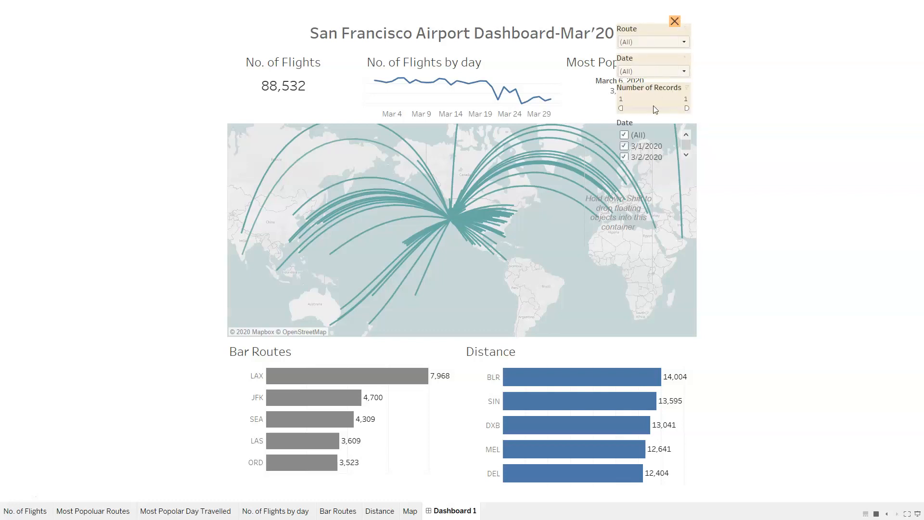
click(645, 42)
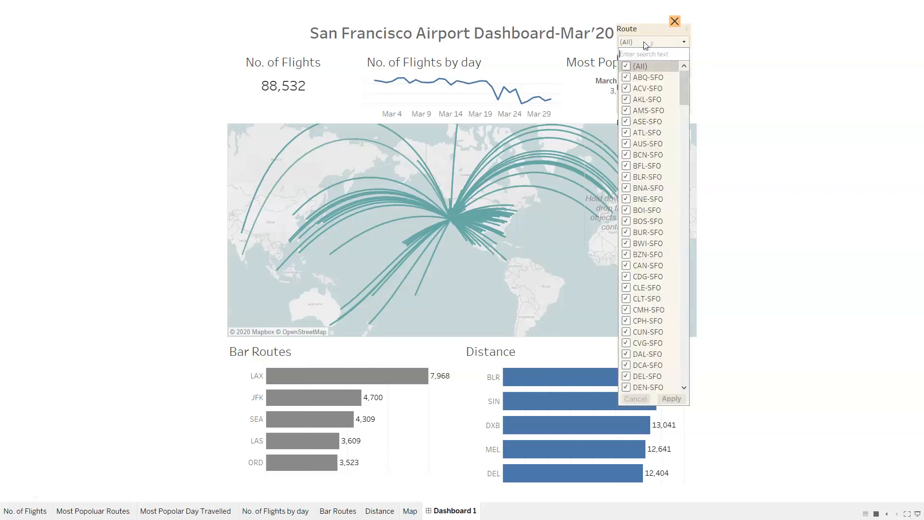
click(670, 42)
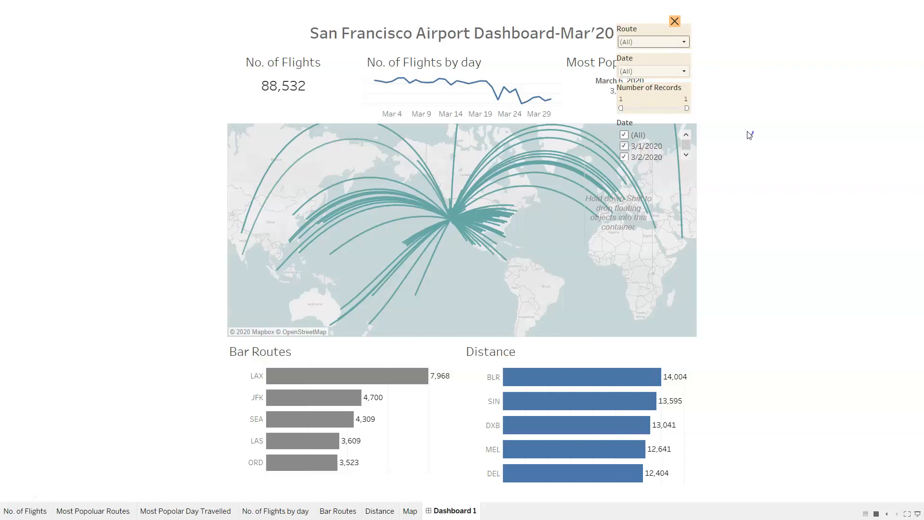
click(674, 21)
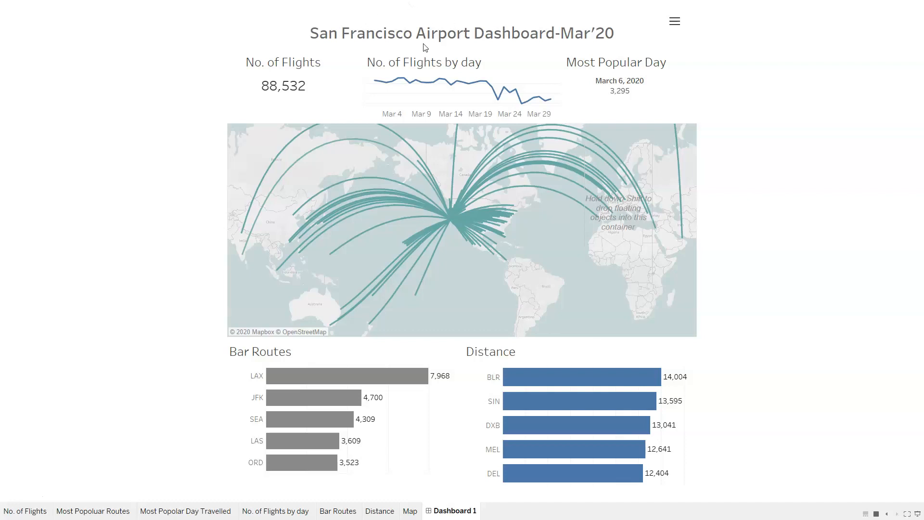
mouse_move(420, 223)
key(Escape)
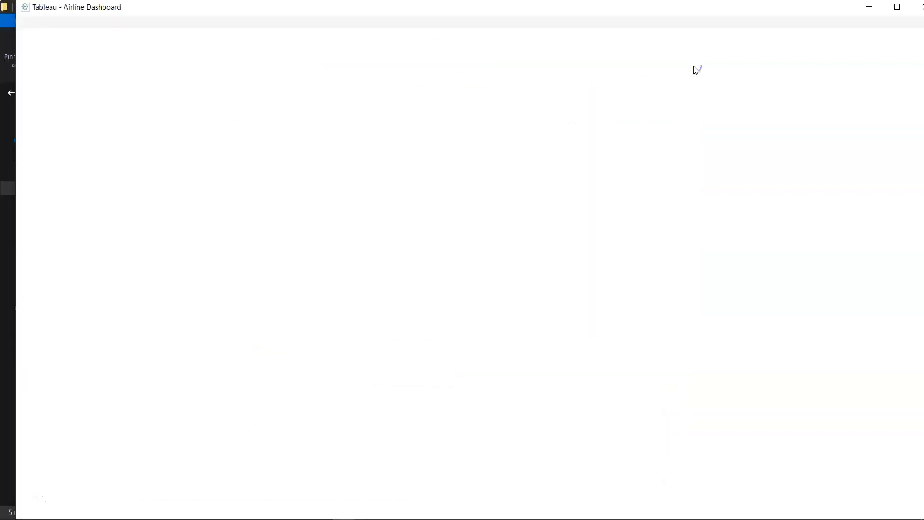
Switch to the new blank Tableau workbook, dismiss the file recovery dialog and maximize the window.
click(701, 194)
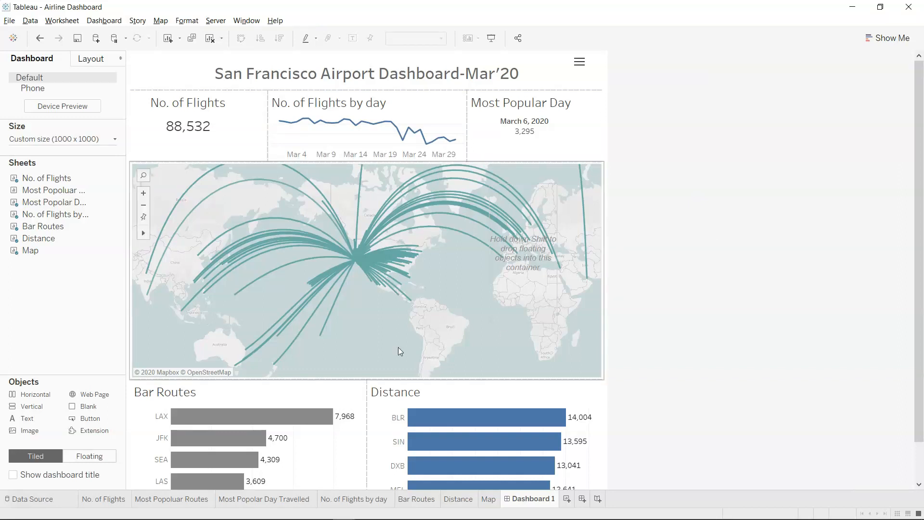
mouse_move(298, 518)
mouse_move(344, 510)
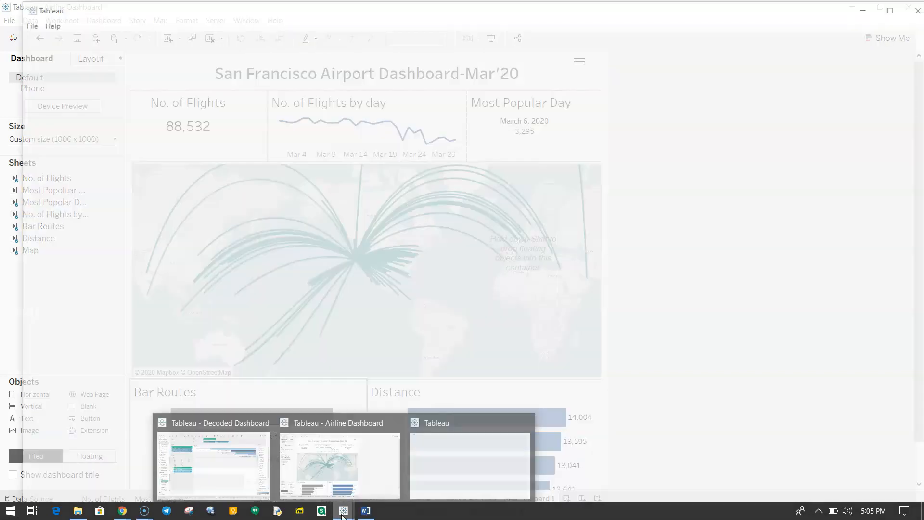
click(473, 449)
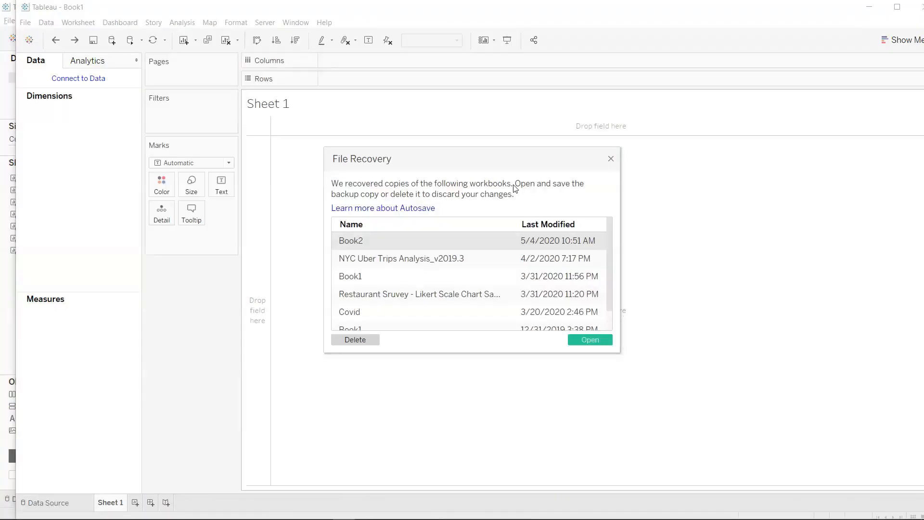
click(611, 160)
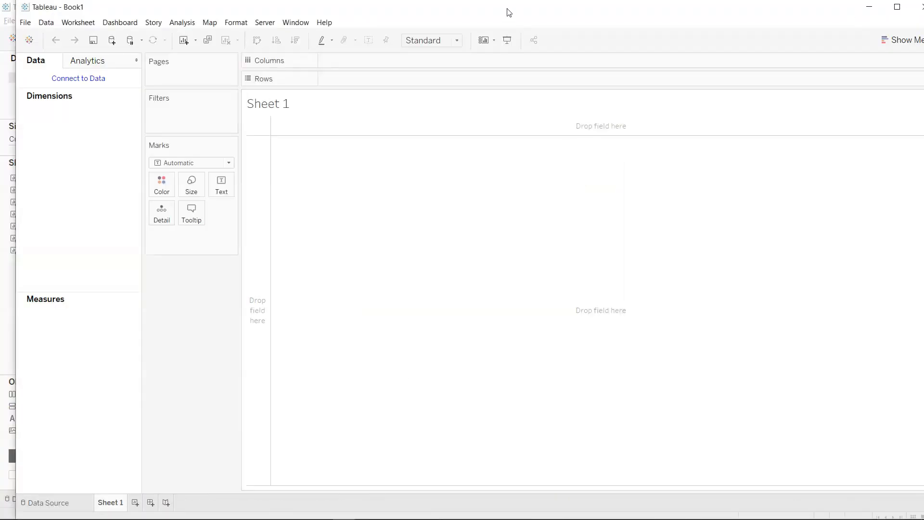
double_click(507, 11)
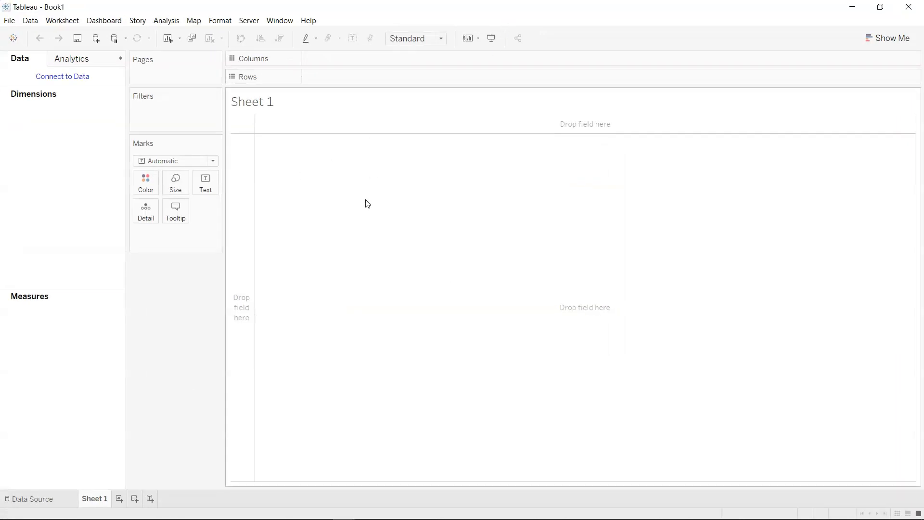
Connect to the text file Air travel data.csv in the 2 Airport Dashboard folder and load its data preview.
click(78, 83)
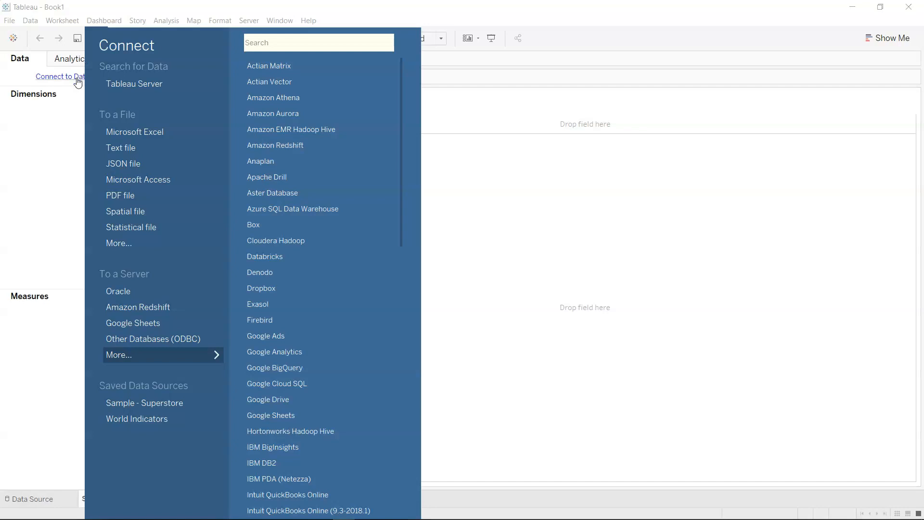
click(130, 147)
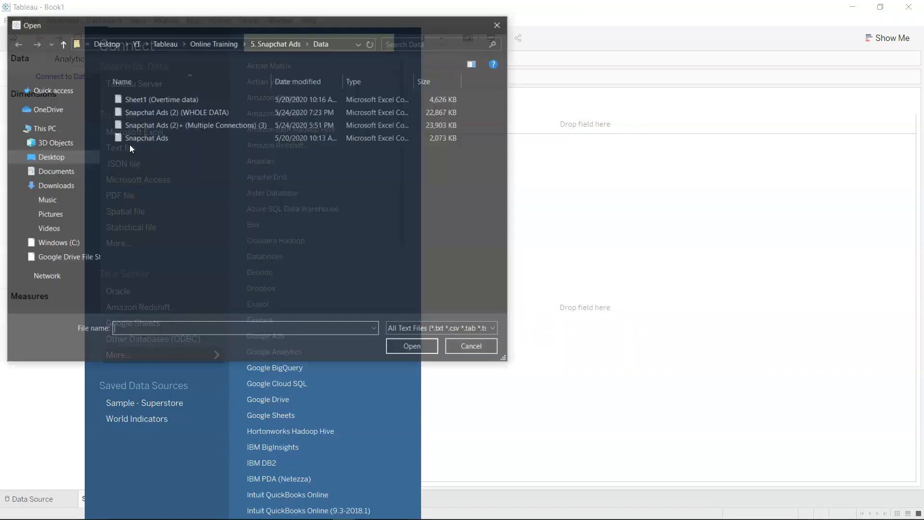
click(267, 41)
click(215, 43)
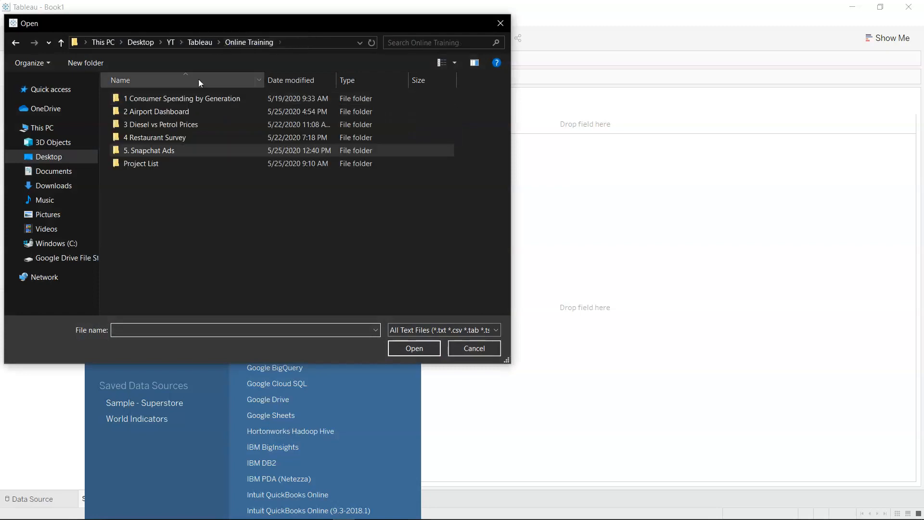
double_click(195, 114)
double_click(168, 102)
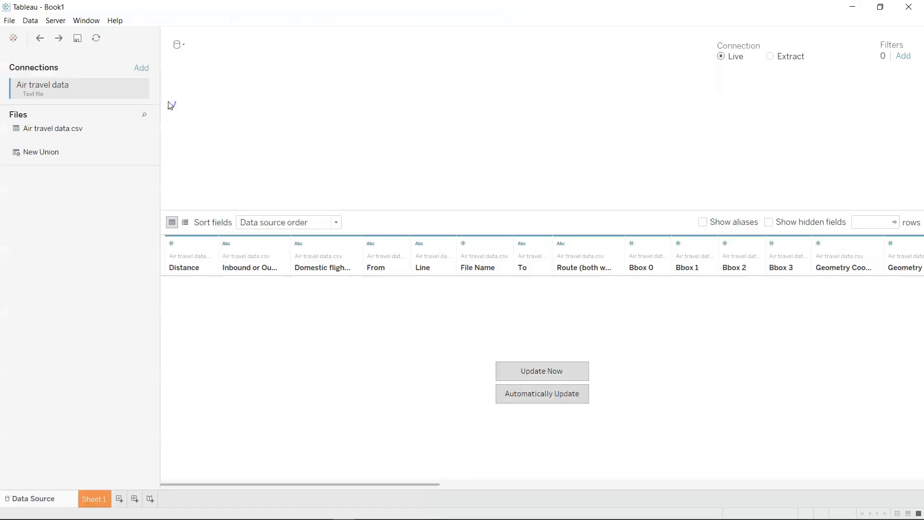
click(526, 369)
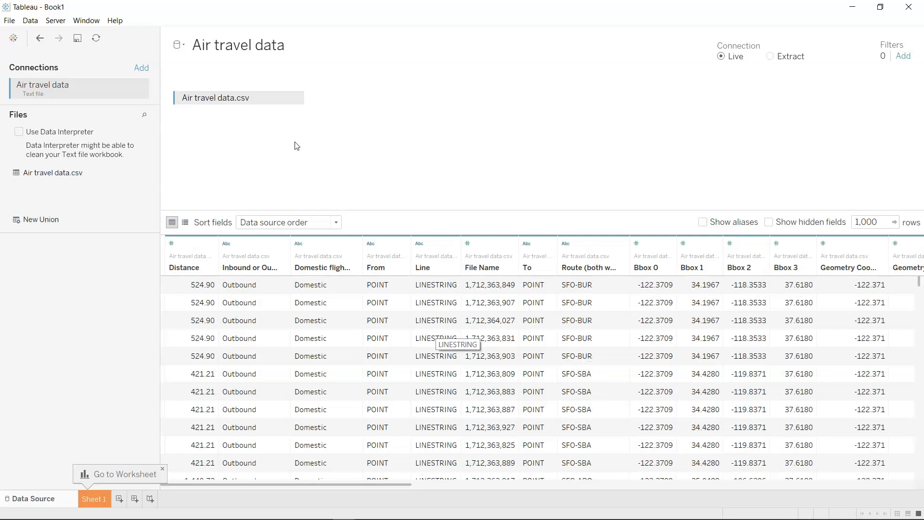
Remove the Air travel data.csv table from the data source canvas.
click(296, 98)
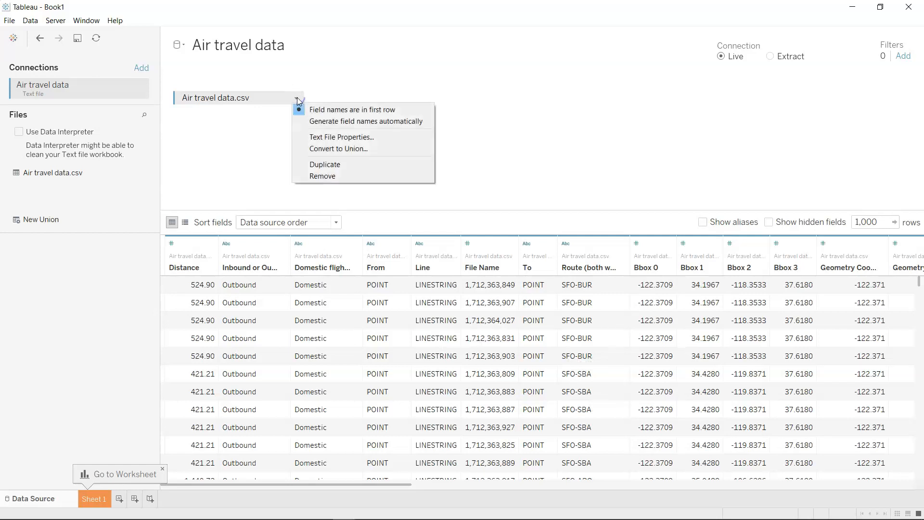
click(334, 176)
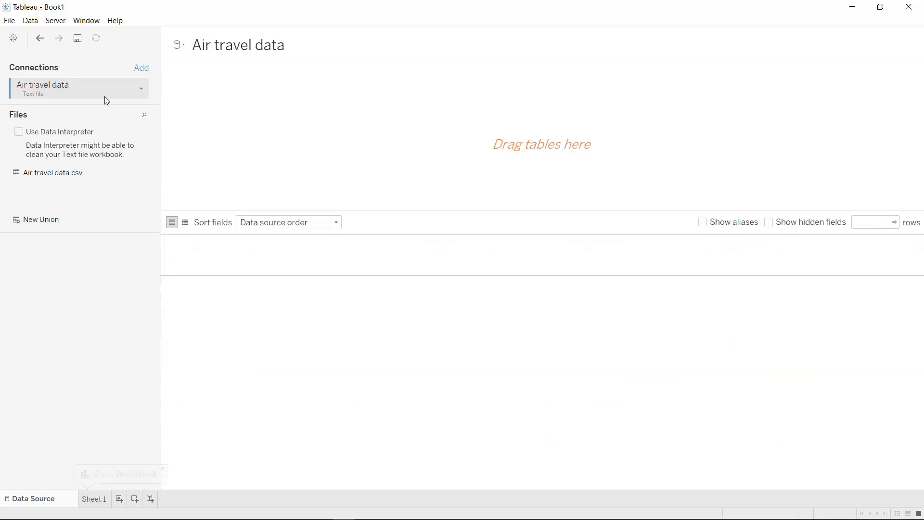
click(143, 88)
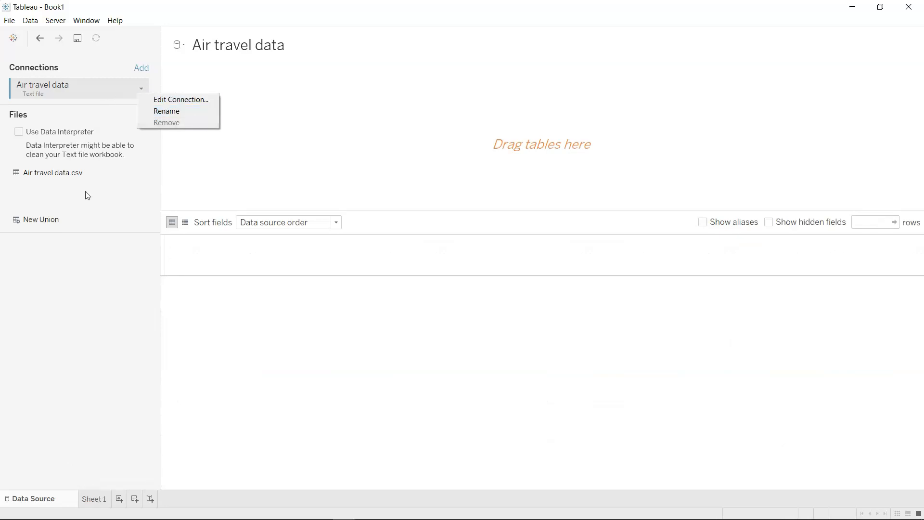
click(83, 175)
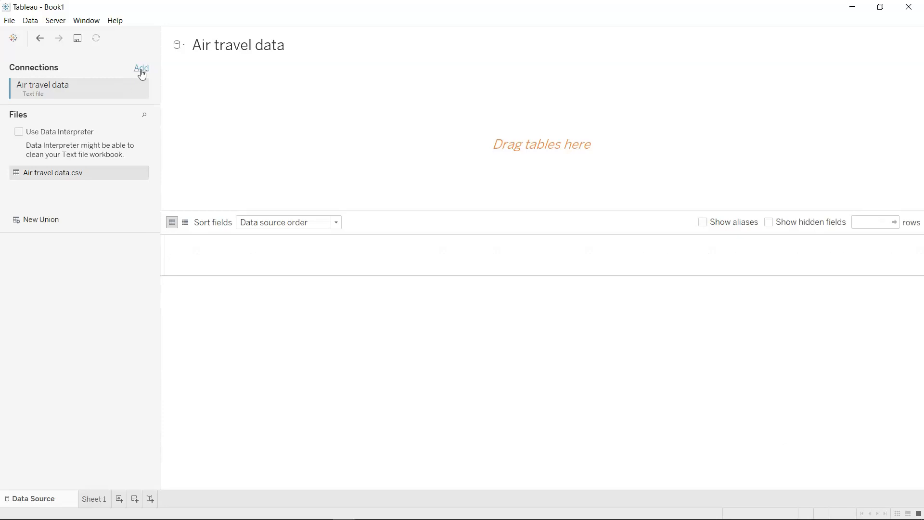
Add a connection to the Excel workbook dataset and remove the Air travel data text-file connection.
click(142, 71)
click(225, 155)
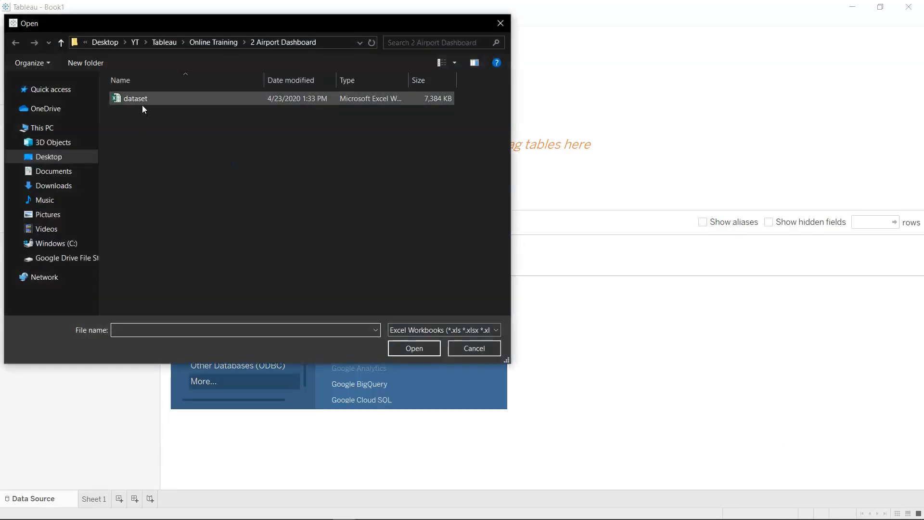
double_click(141, 98)
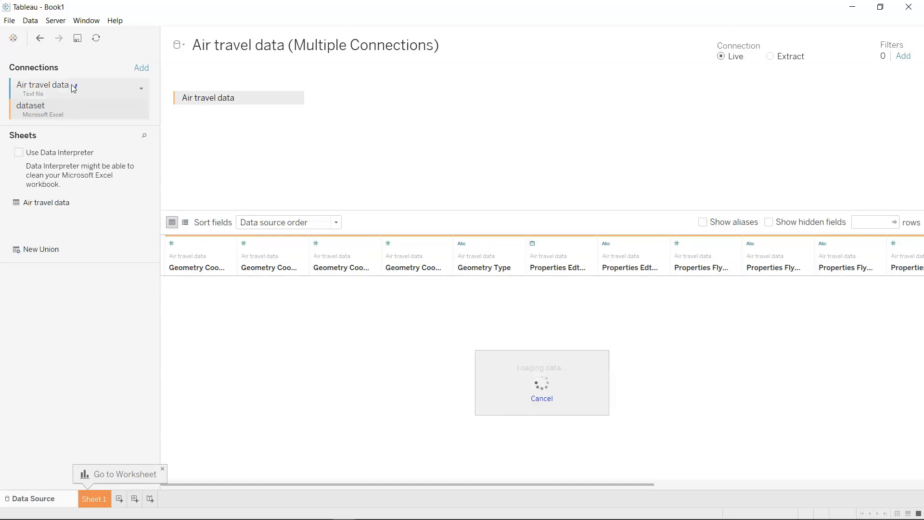
click(143, 89)
click(142, 89)
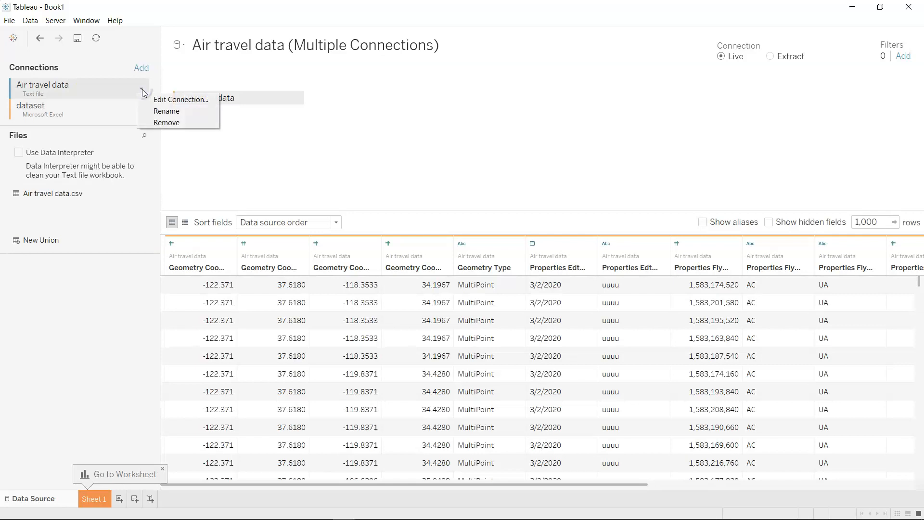
click(177, 126)
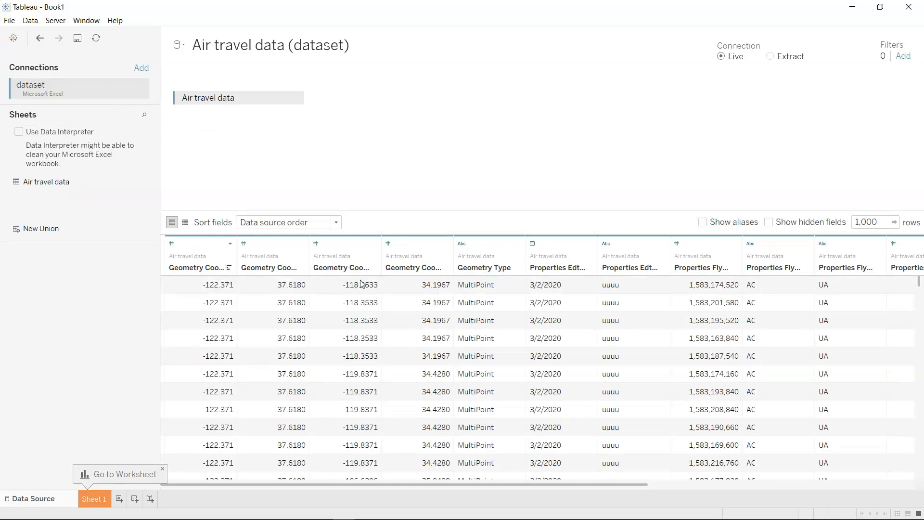
Widen the Geometry Coordinates 0 0, Geometry Coordinates 0 1 and Properties Flysfo Actual Timestamp columns, and review the remaining fields up to Route.
double_click(237, 250)
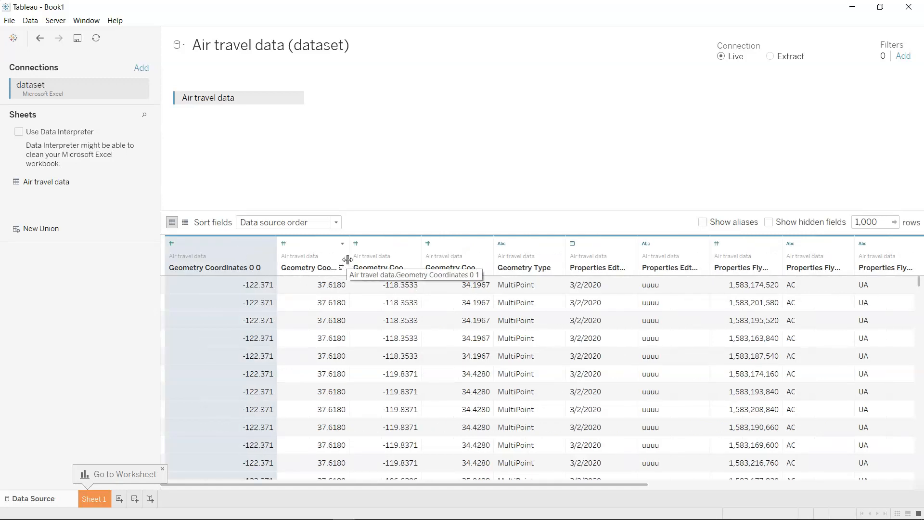
double_click(349, 265)
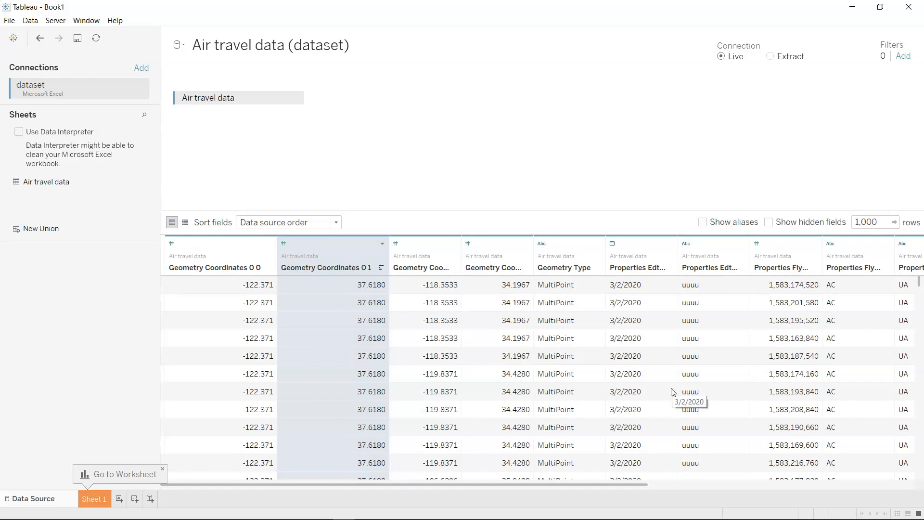
scroll(673, 393, right, 2)
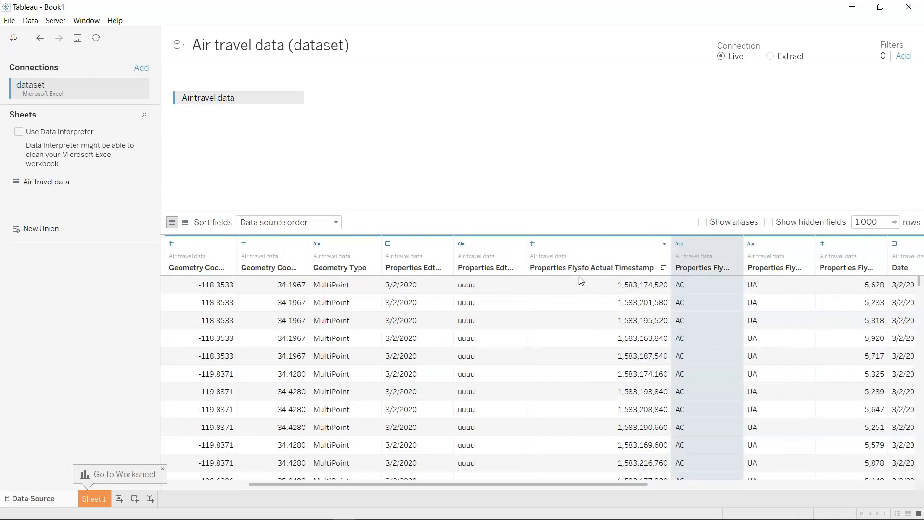
scroll(654, 342, right, 3)
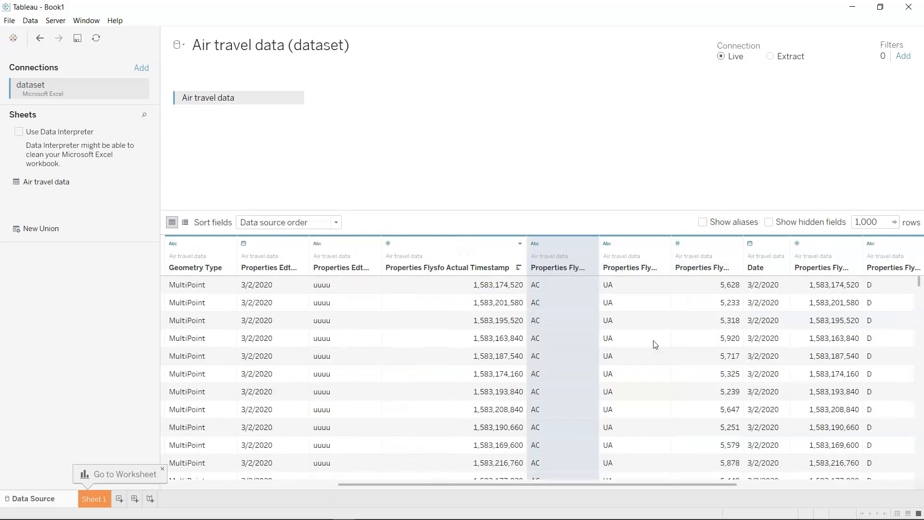
scroll(675, 356, right, 3)
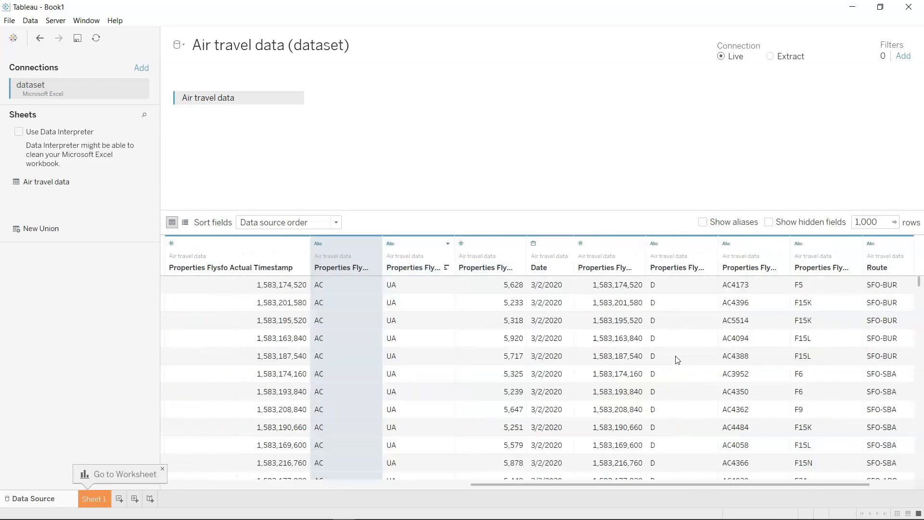
scroll(764, 378, right, 2)
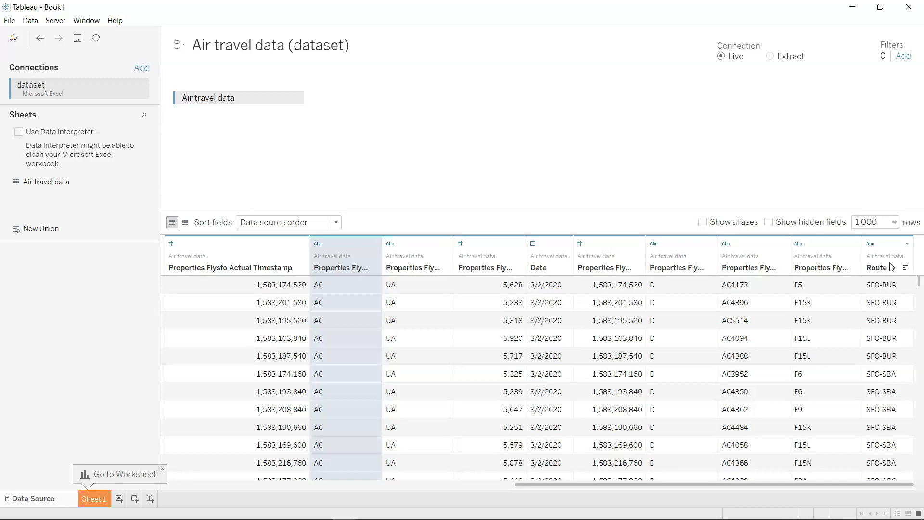
click(908, 244)
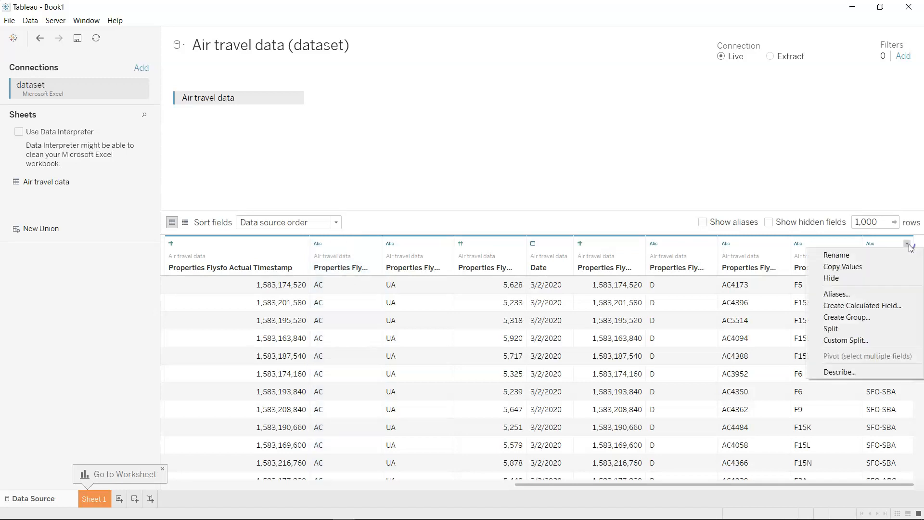
click(888, 344)
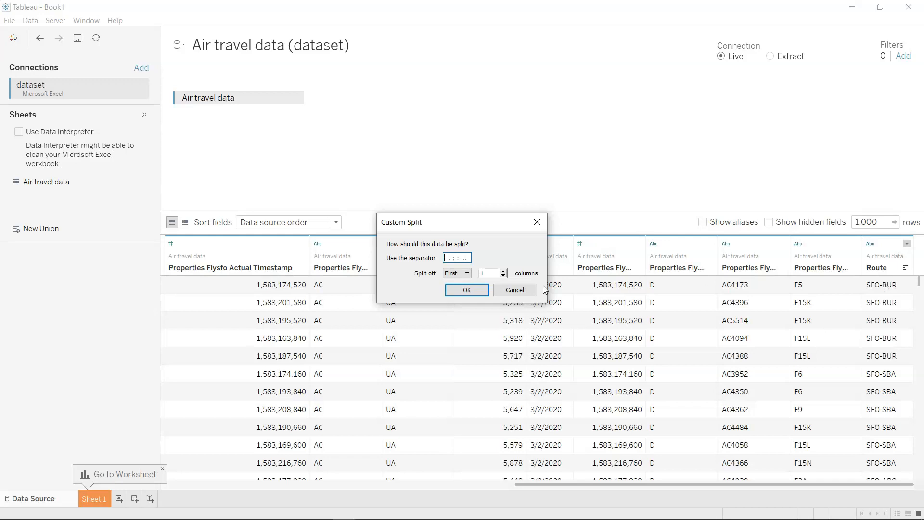
click(459, 289)
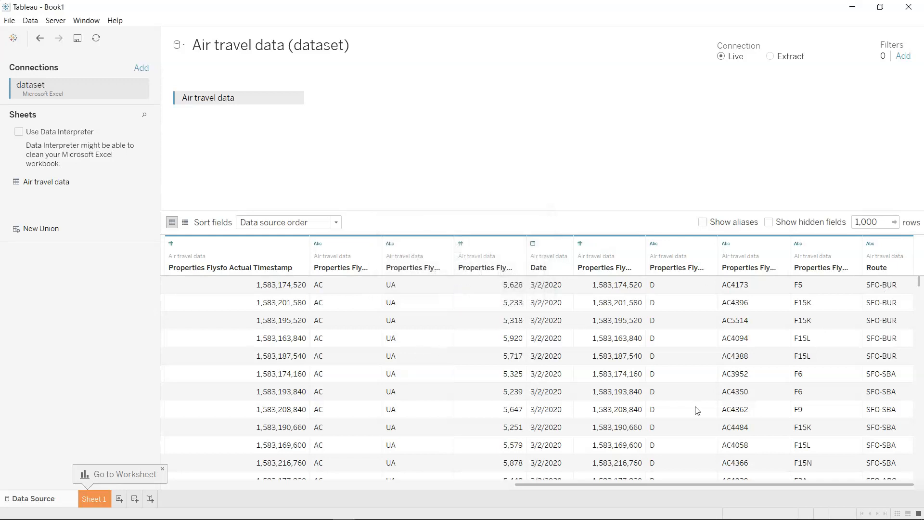
Custom-split the Route field at the hyphen into two separate airport code fields and check the split values.
click(906, 243)
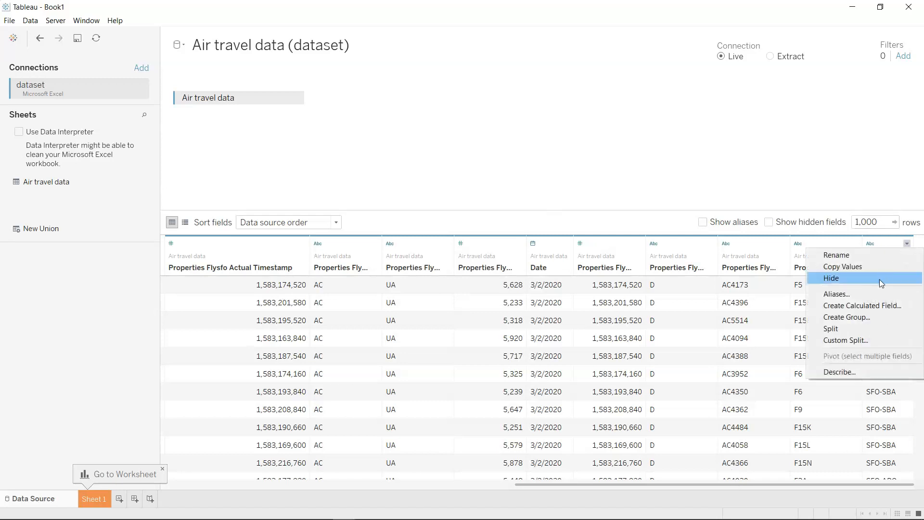
click(867, 340)
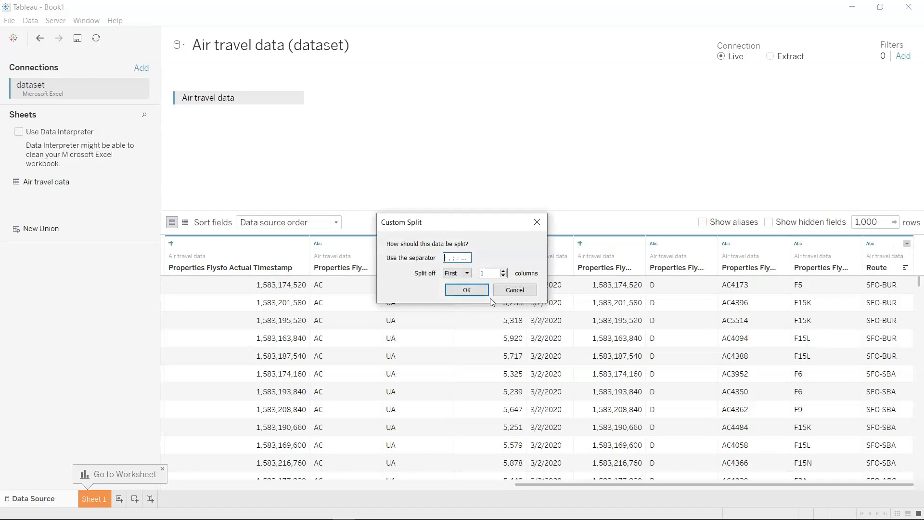
click(468, 273)
click(469, 274)
click(462, 258)
click(466, 289)
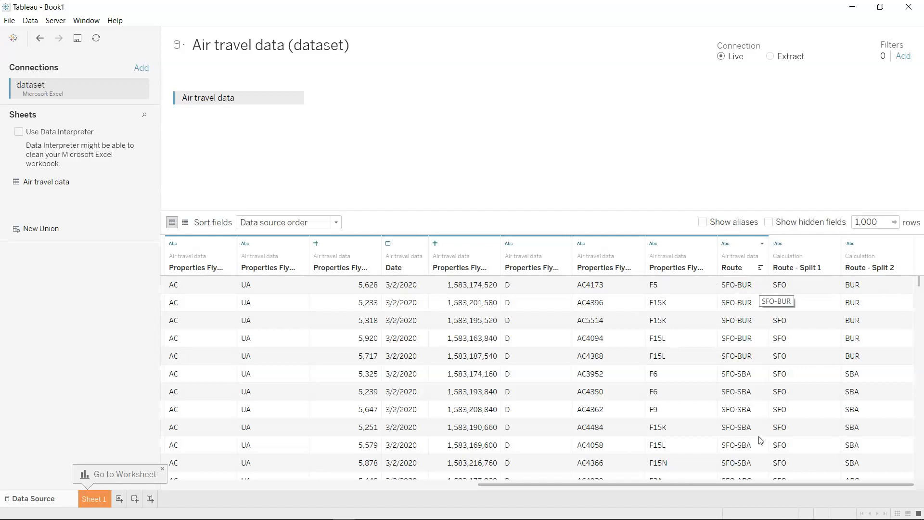
scroll(754, 377, down, 5)
scroll(753, 377, up, 1)
scroll(753, 376, up, 4)
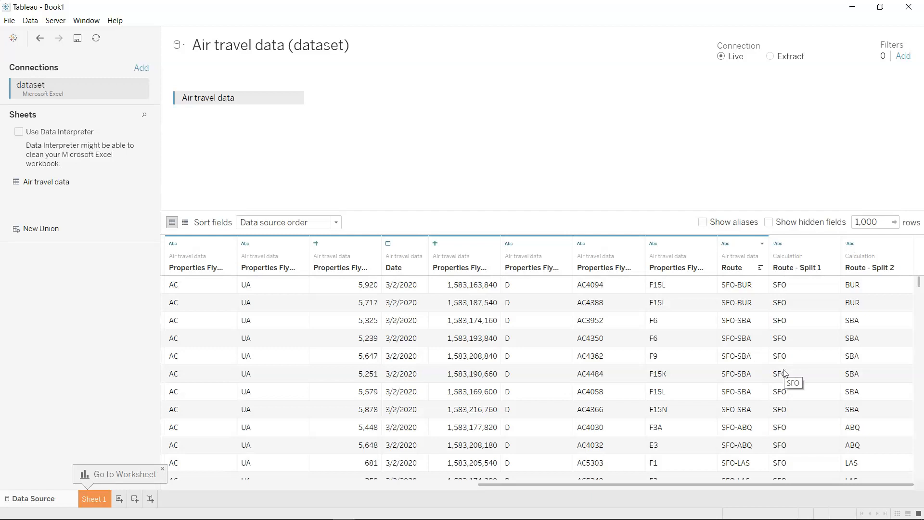
Open Sheet 1 and view the finished San Francisco Airport dashboard in the Airline Dashboard workbook for reference.
click(98, 504)
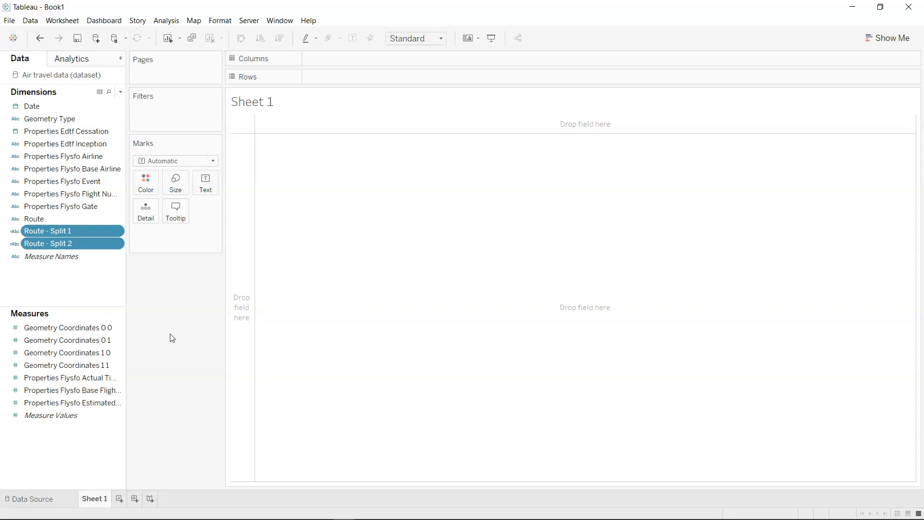
key(alt+Tab)
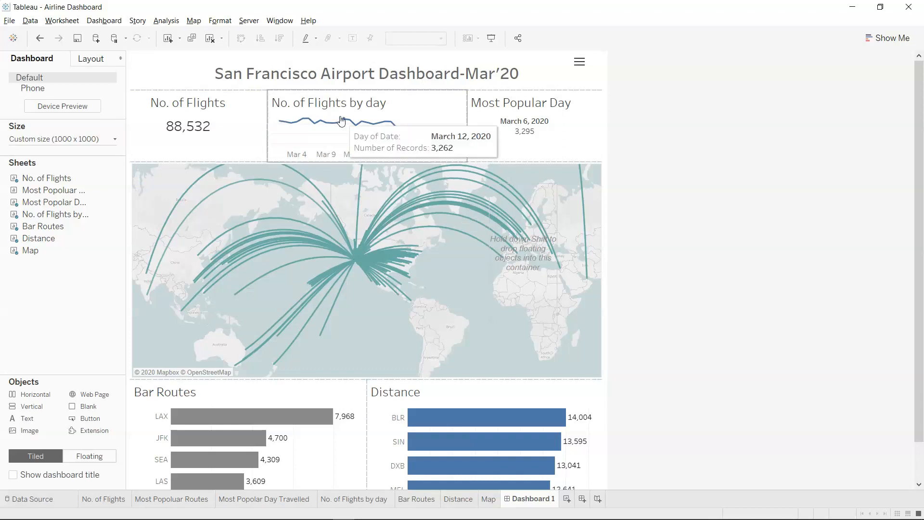
mouse_move(508, 127)
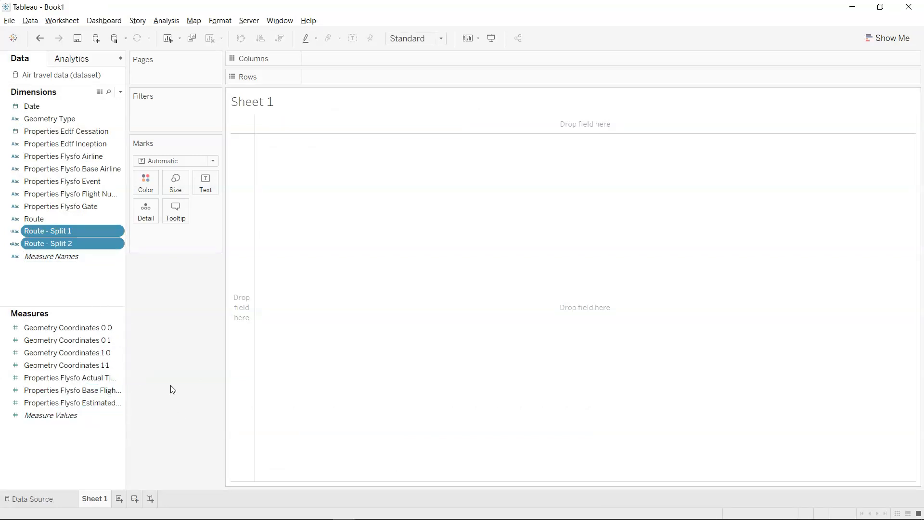
Widen the data pane to show full field names and start a calculated field named Number of Records.
drag(127, 374, 164, 379)
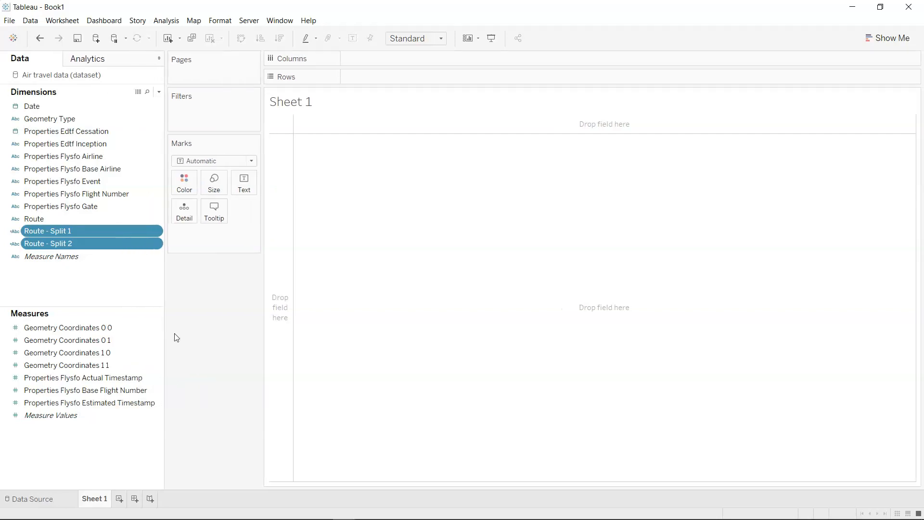
click(159, 93)
click(152, 104)
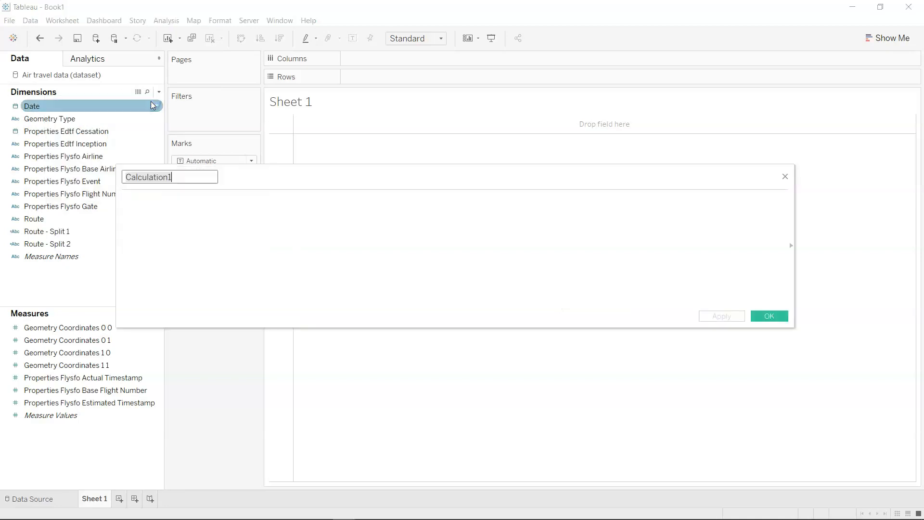
text(Number of )
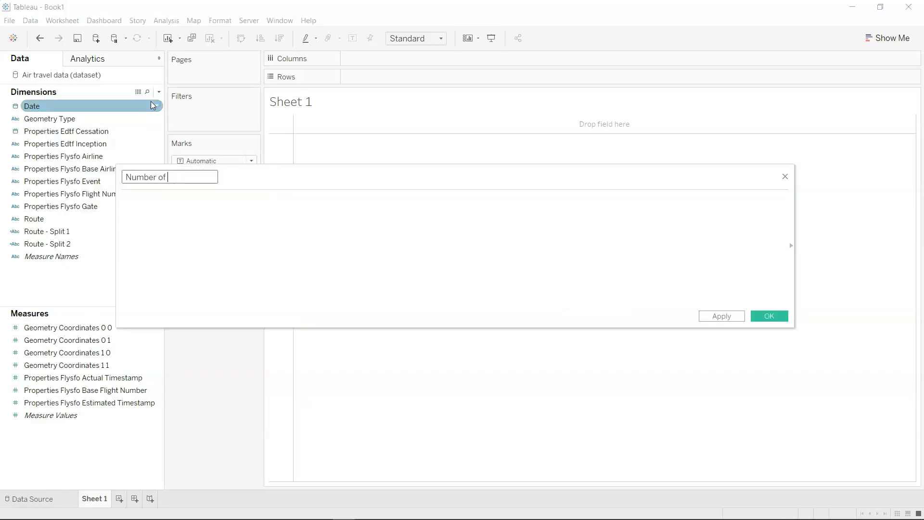
text(Records)
key(Home)
key(shift+Right)
key(shift+Right)
key(shift+Right)
key(shift+Right)
key(shift+Right)
key(shift+Right)
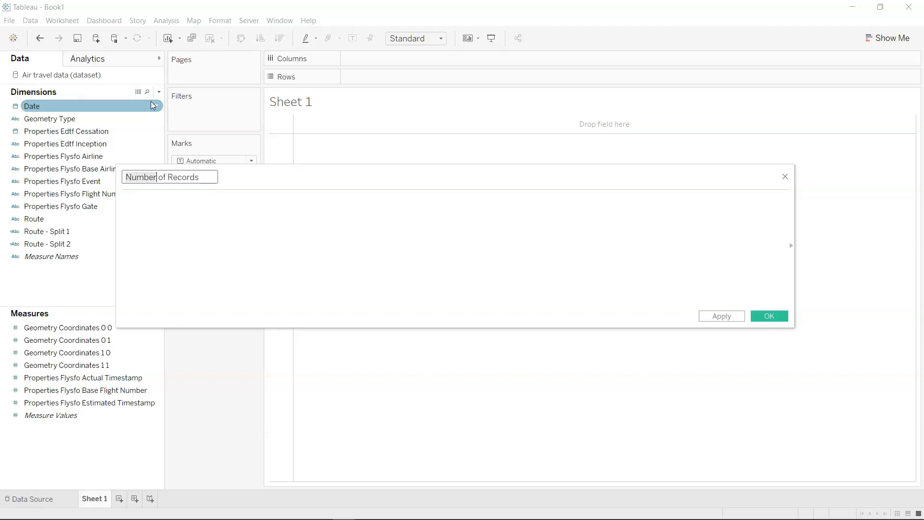
text(#)
key(BackSpace)
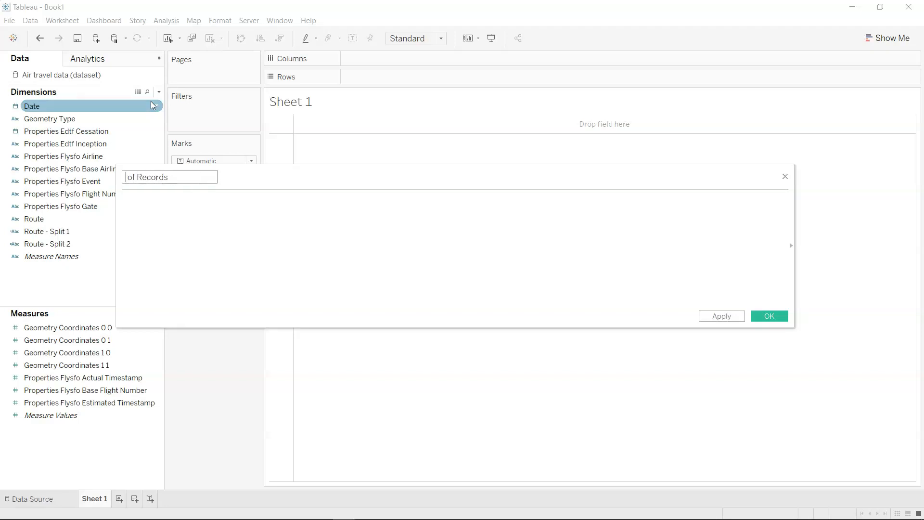
text(Number)
Define the Number of Records calculation as 1, save it, and display its sum as text on Sheet 1.
click(164, 240)
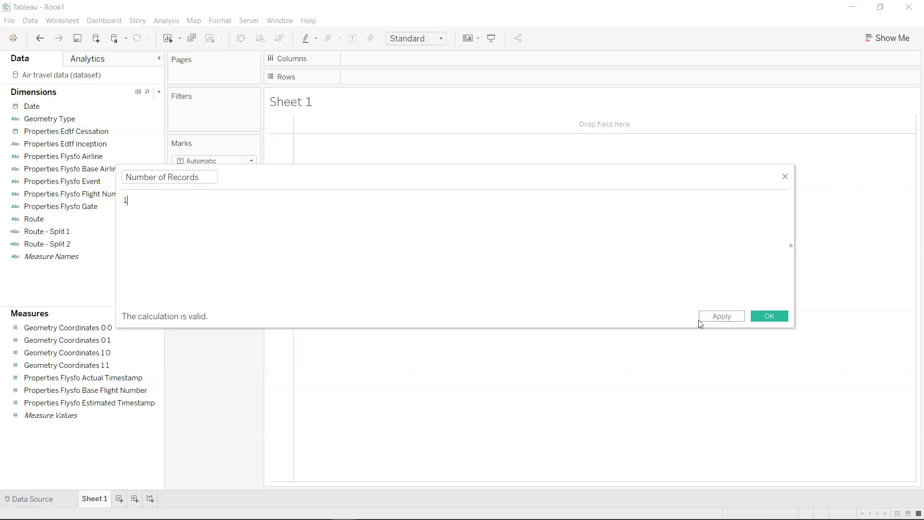
click(770, 317)
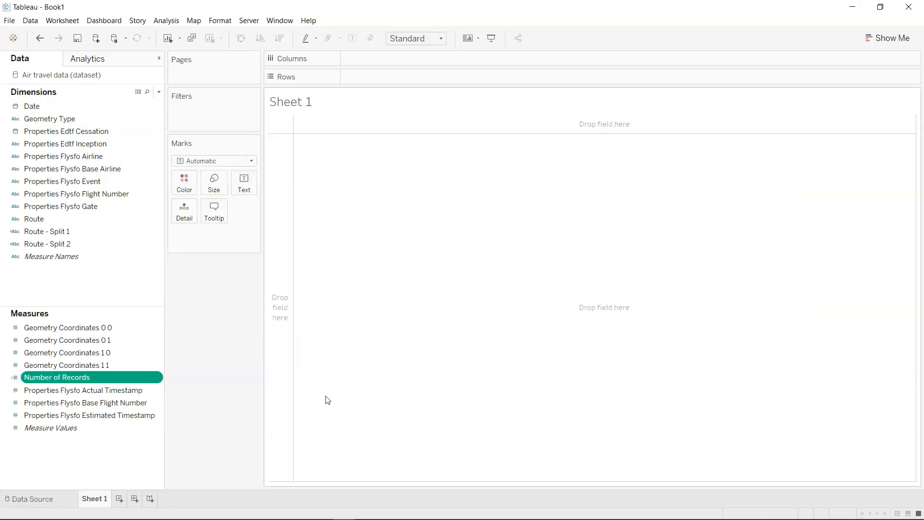
drag(135, 382, 254, 191)
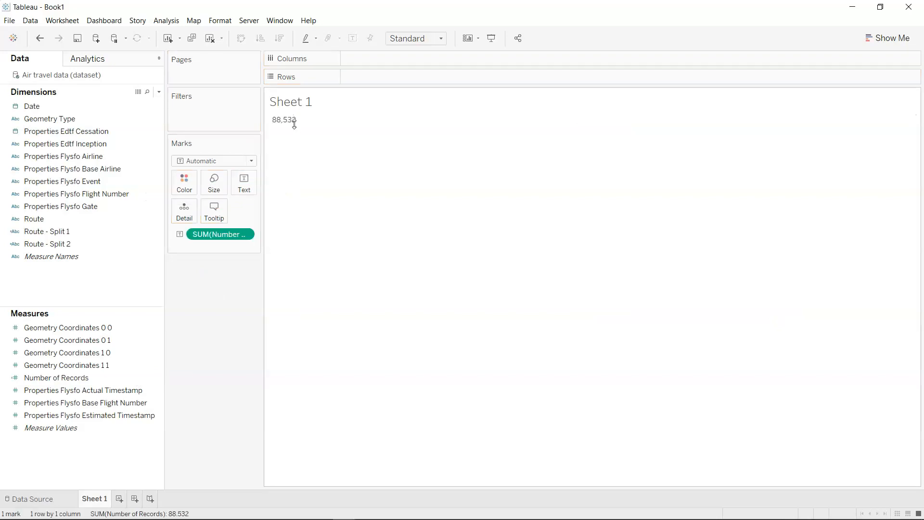
Slightly increase the text mark size and widen the cell so the whole number fits.
click(217, 188)
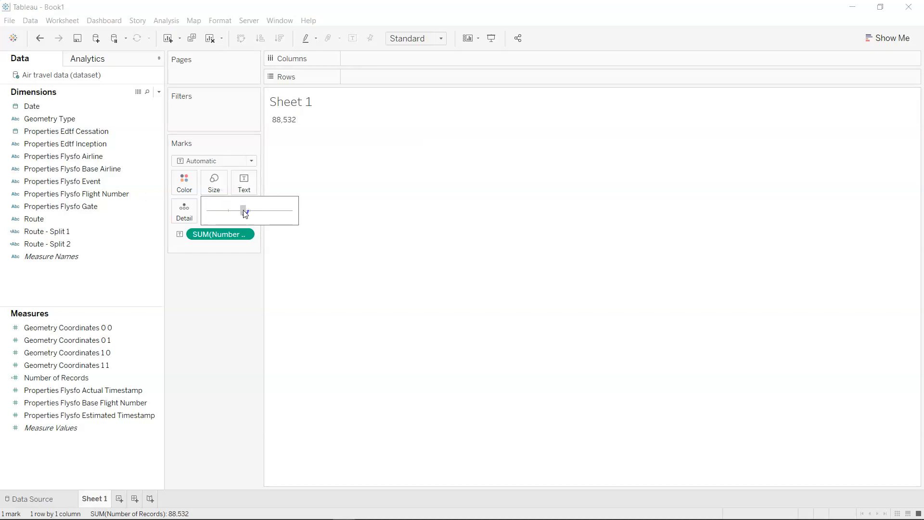
drag(243, 209, 246, 210)
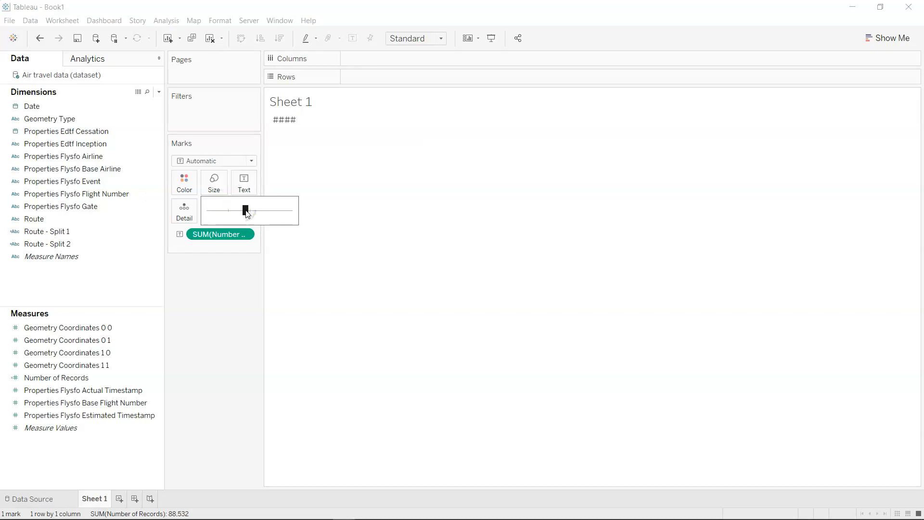
click(299, 120)
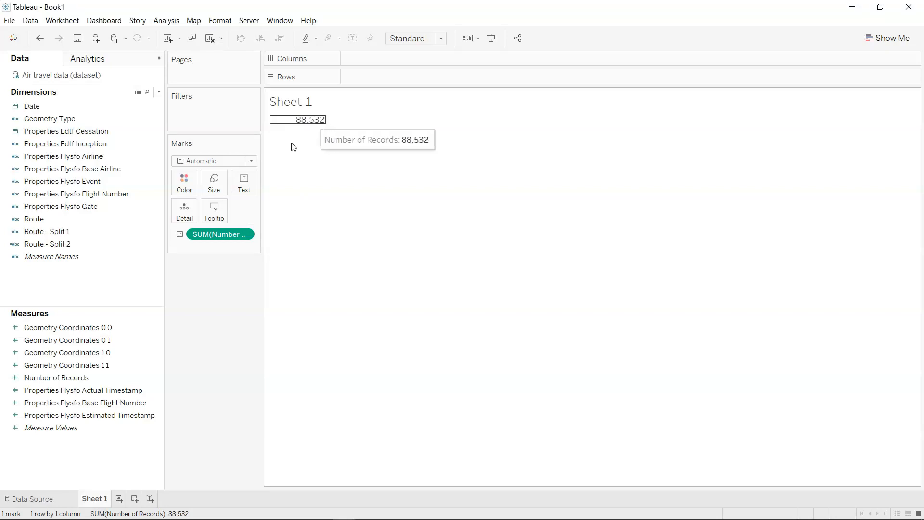
Format the SUM(Number of Records) label text in blue with the Tableau Bold font.
click(244, 191)
click(328, 207)
double_click(497, 221)
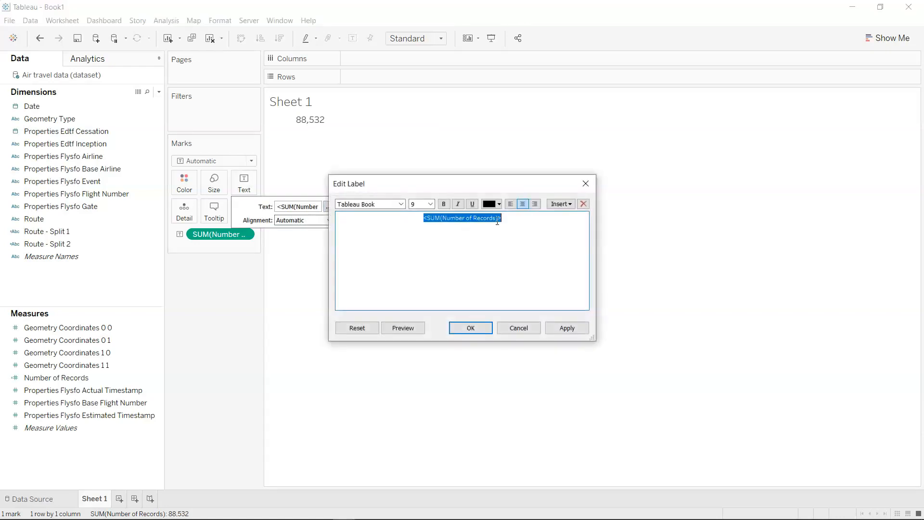
click(499, 205)
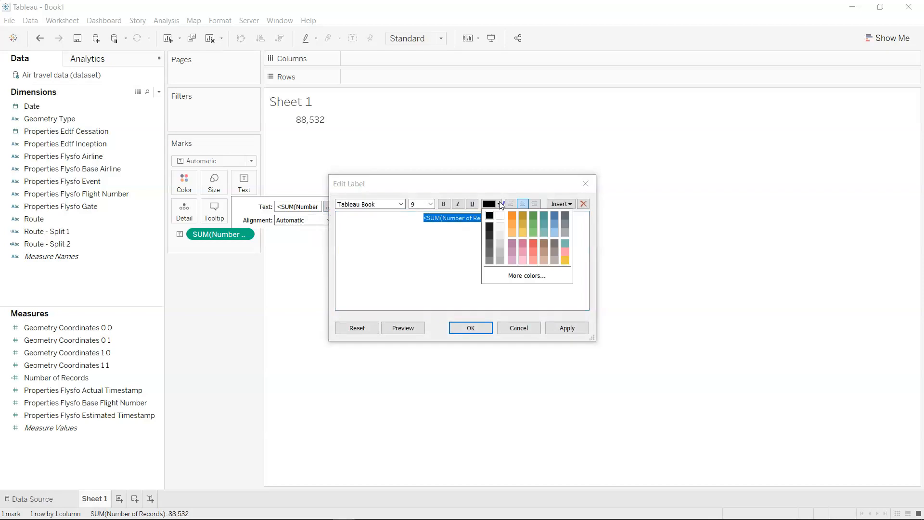
click(555, 216)
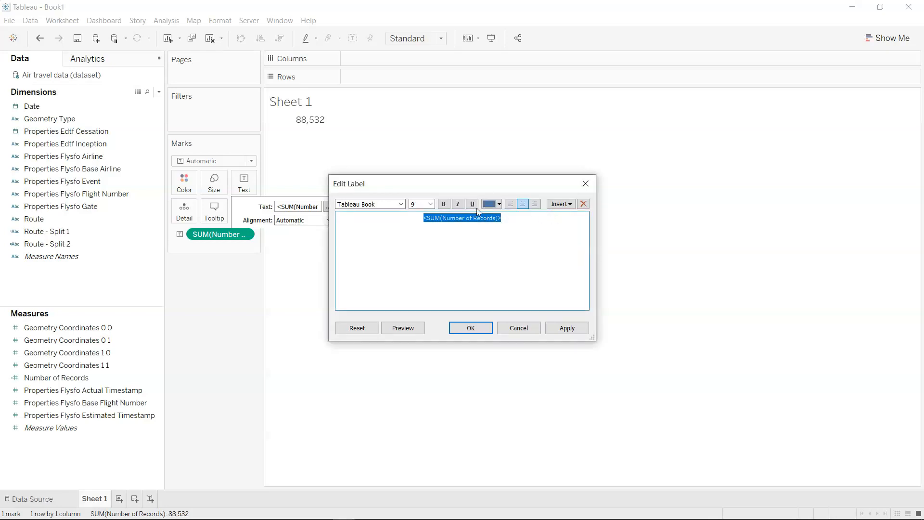
click(401, 204)
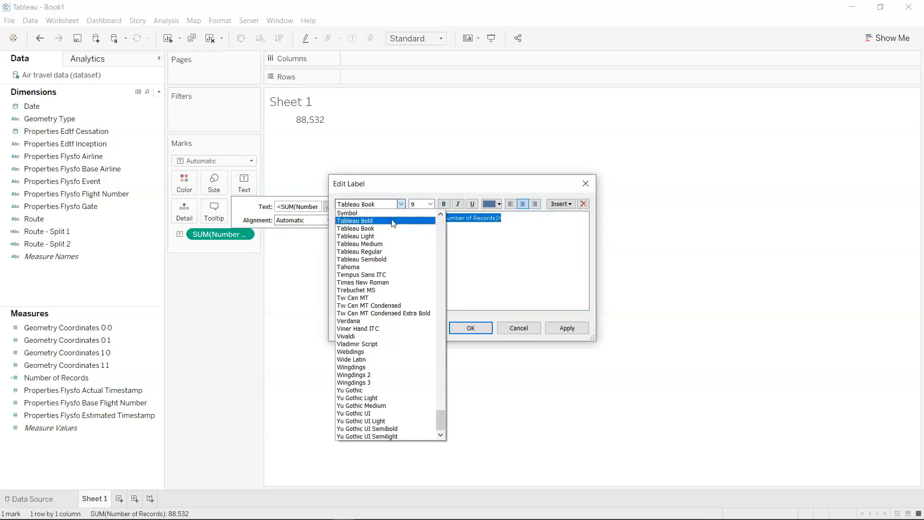
click(394, 221)
Apply font size 14 to the label text, increase it to 18, and accept the label changes.
click(431, 205)
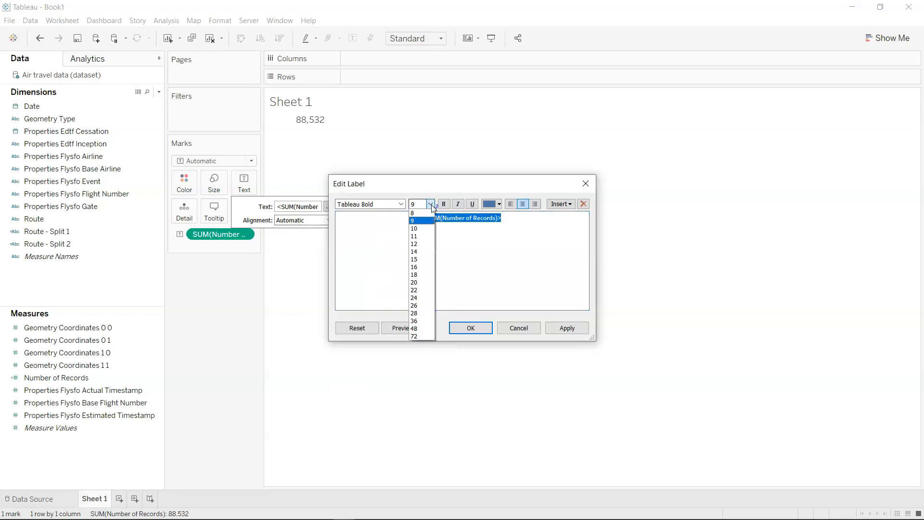
click(428, 251)
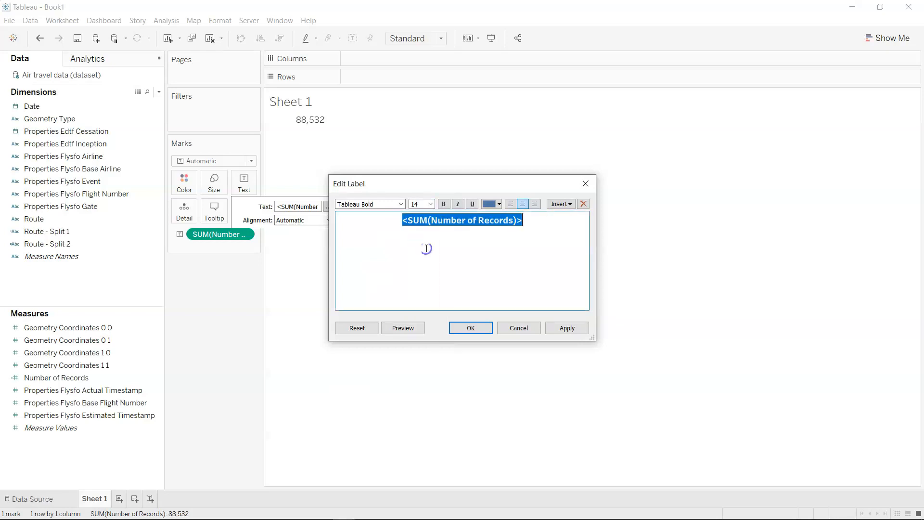
click(567, 327)
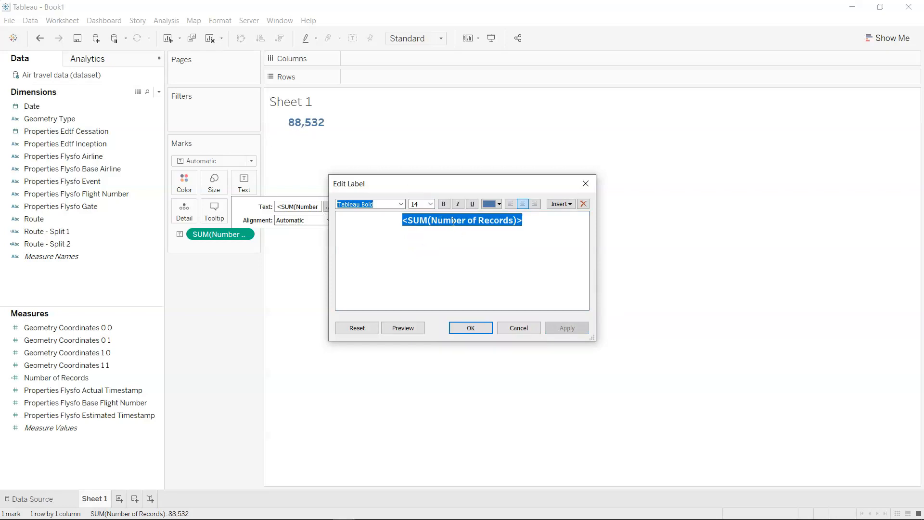
click(431, 205)
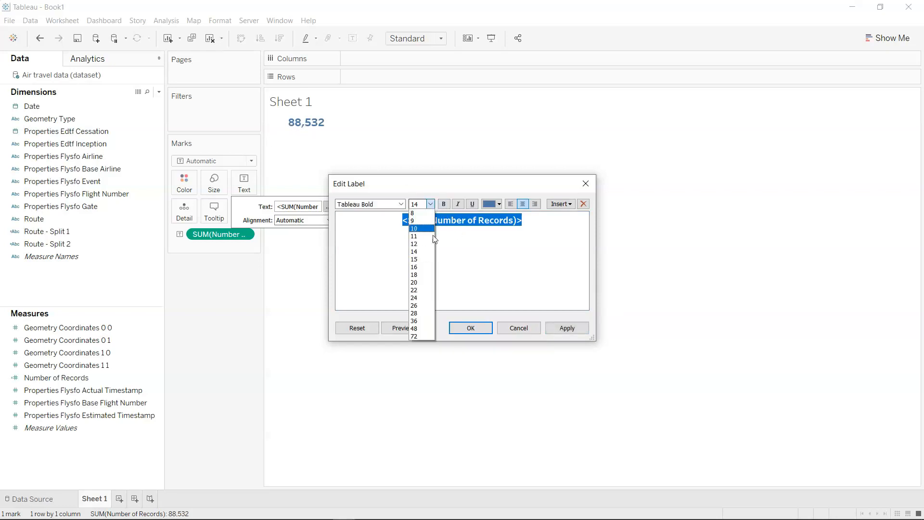
click(430, 274)
click(568, 332)
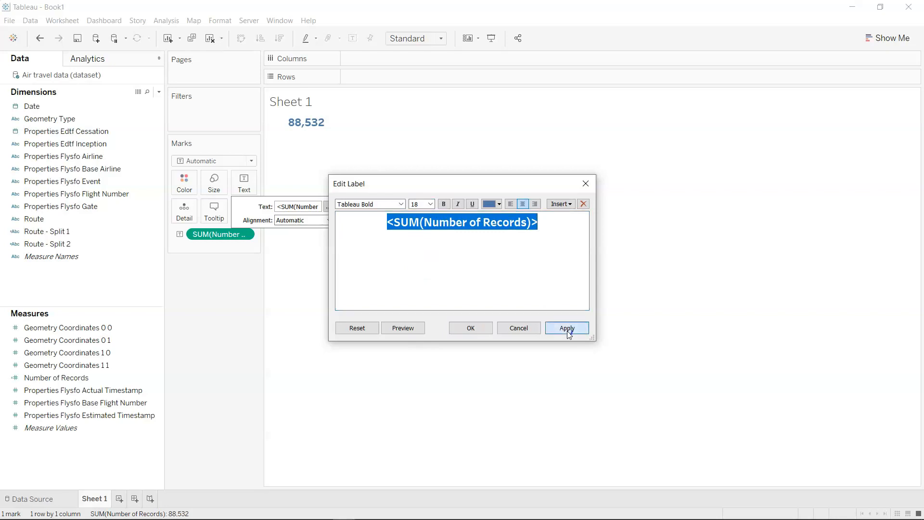
click(465, 329)
Replace the Sheet 1 title text with No. of Flights.
double_click(324, 106)
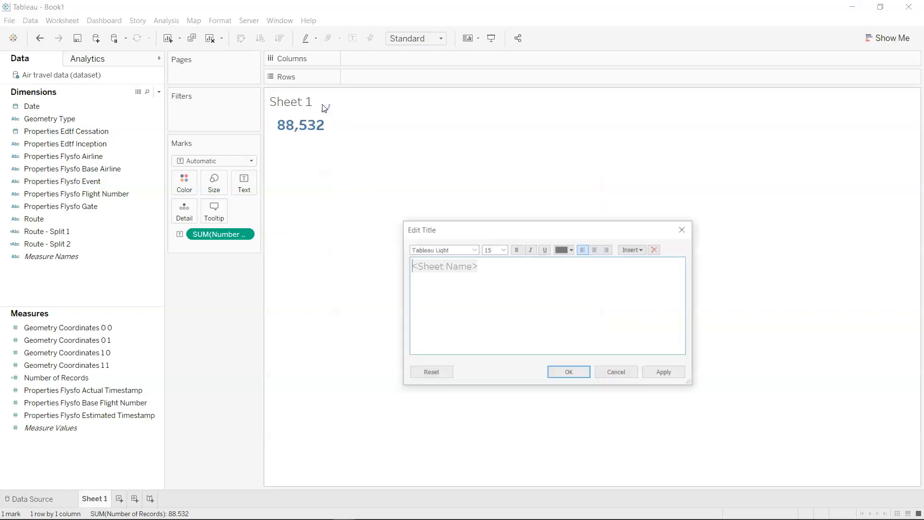
key(ctrl+a)
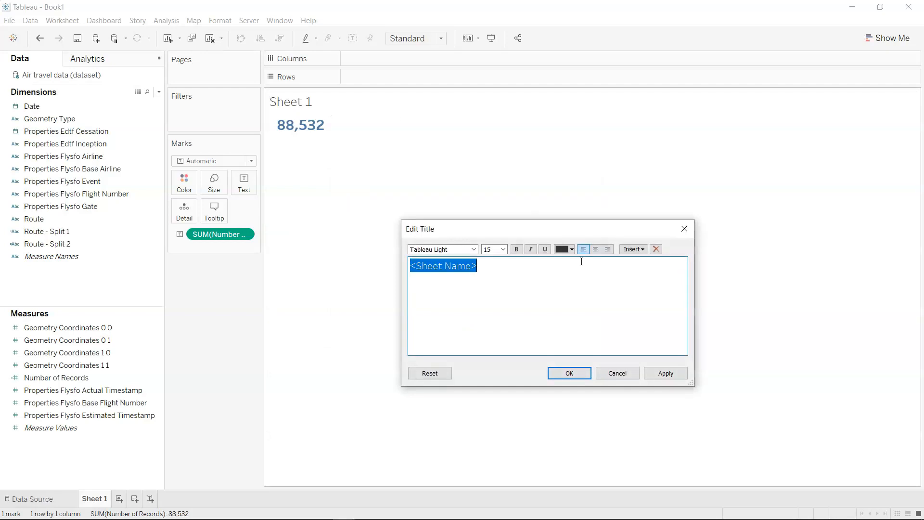
text(No. of Flights)
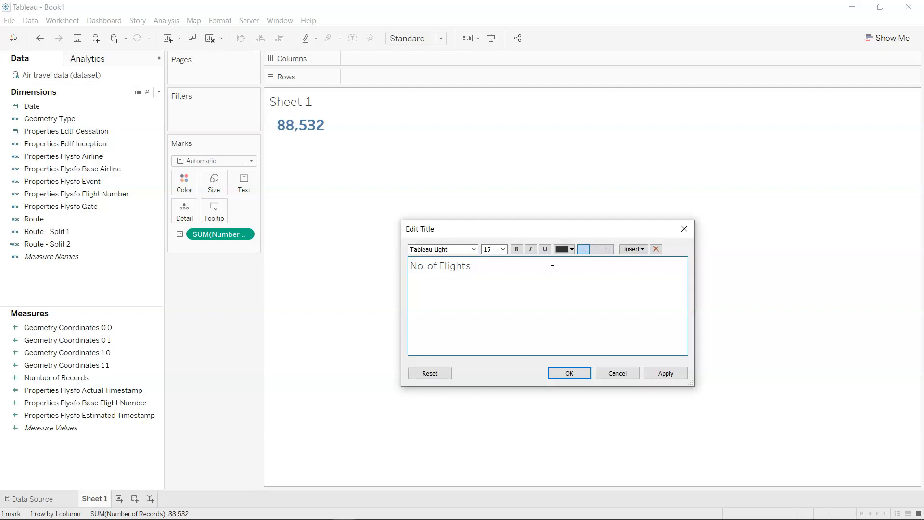
Format the whole No. of Flights title as centered, size 20, bold and black, and accept the title changes.
key(ctrl+a)
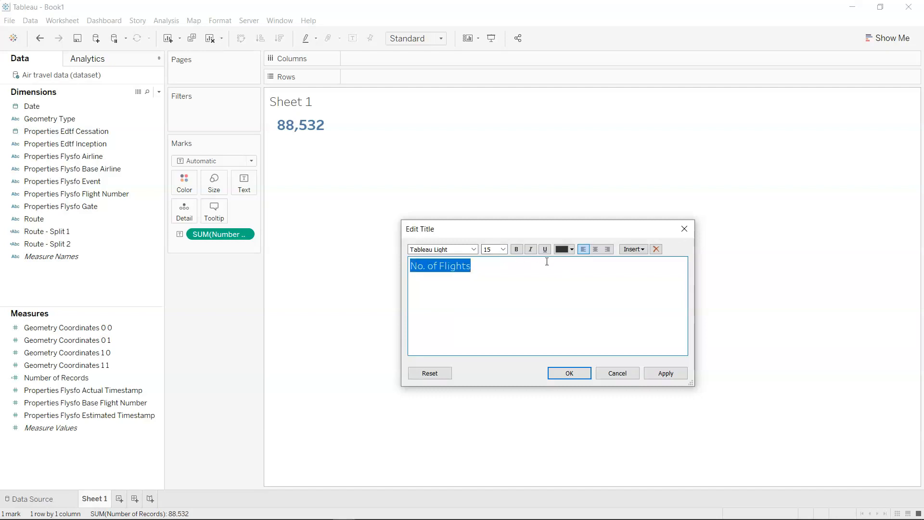
click(595, 249)
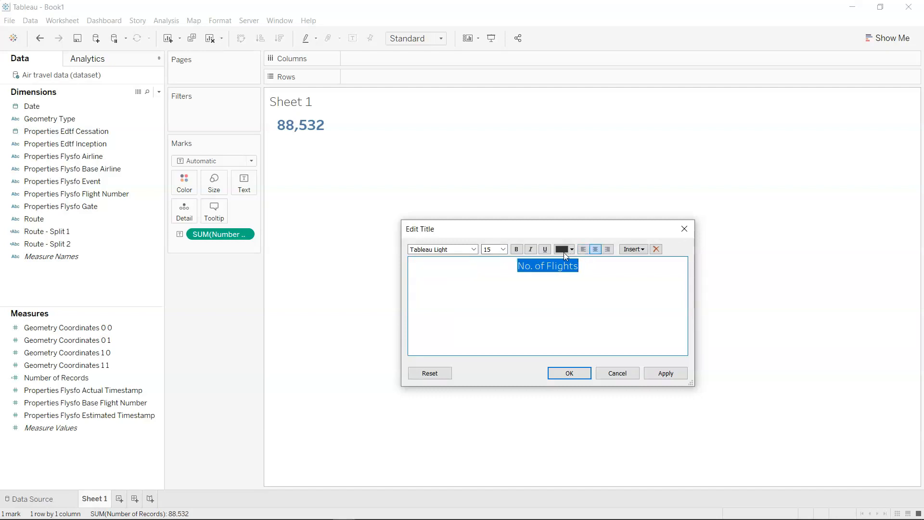
click(503, 249)
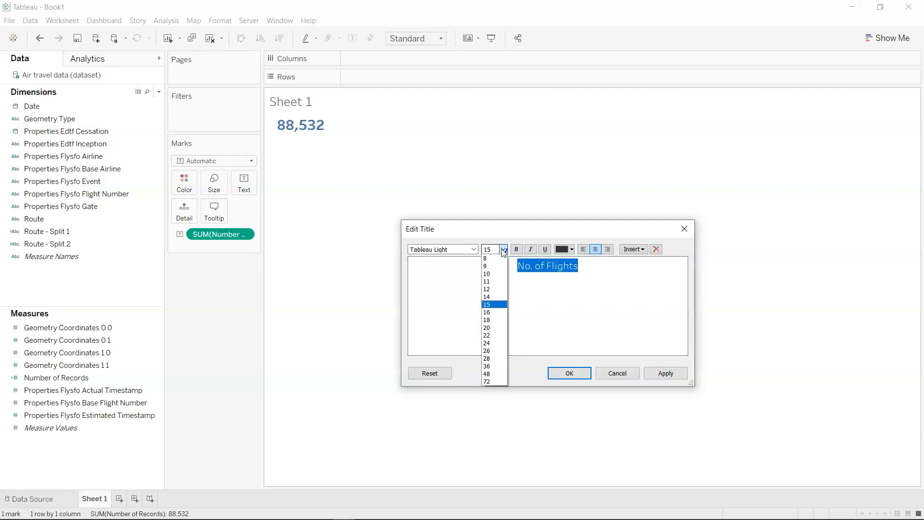
click(500, 327)
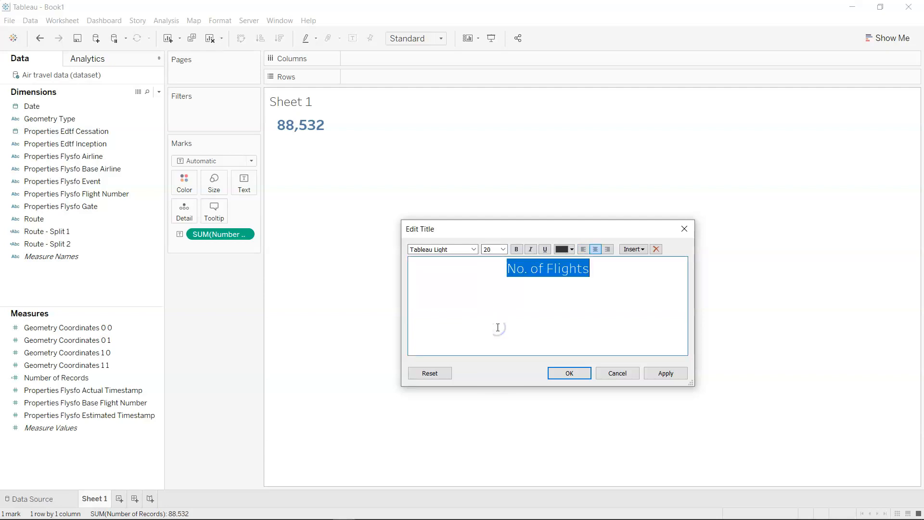
click(475, 250)
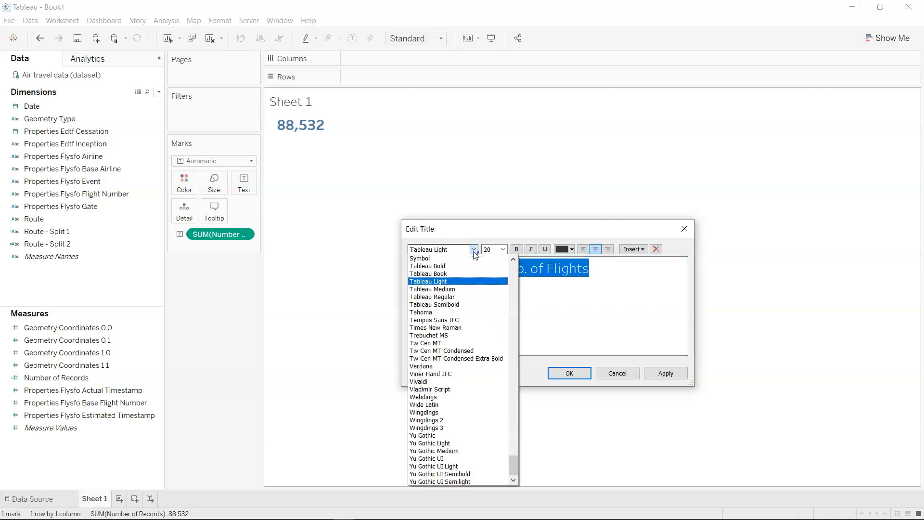
click(518, 252)
click(571, 249)
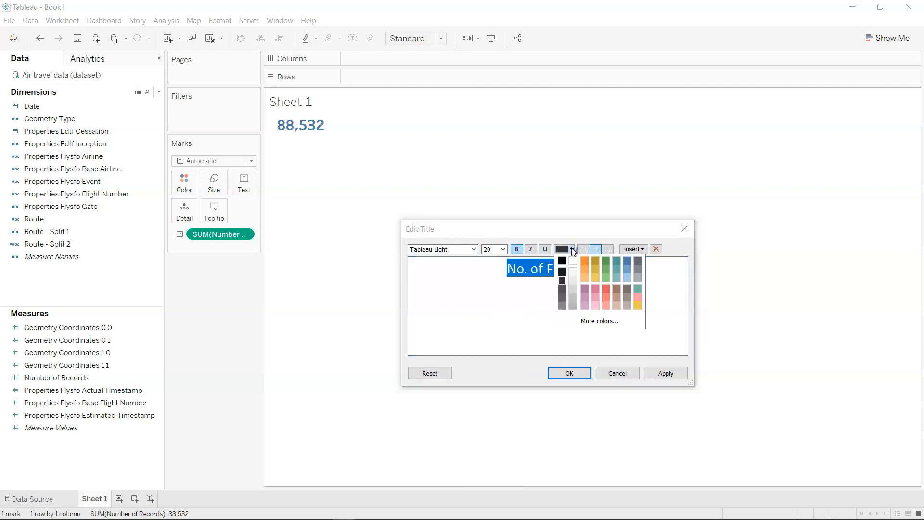
click(563, 261)
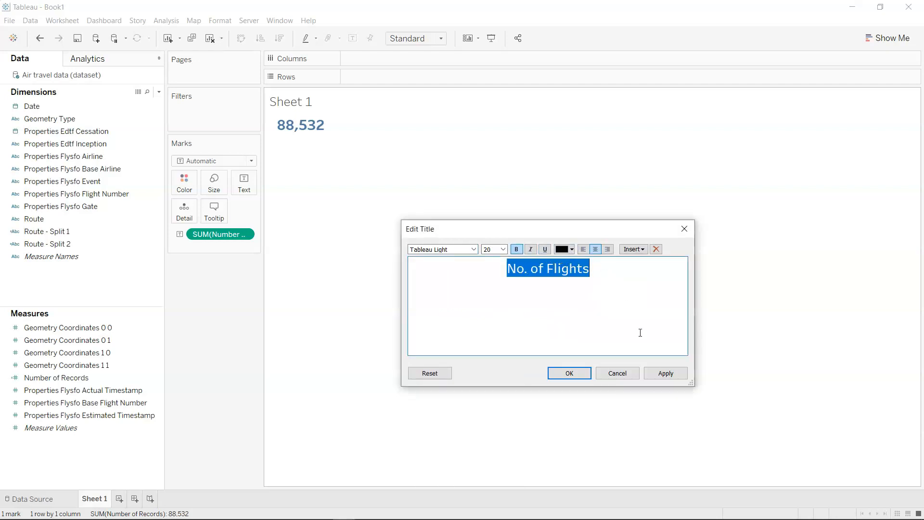
click(667, 374)
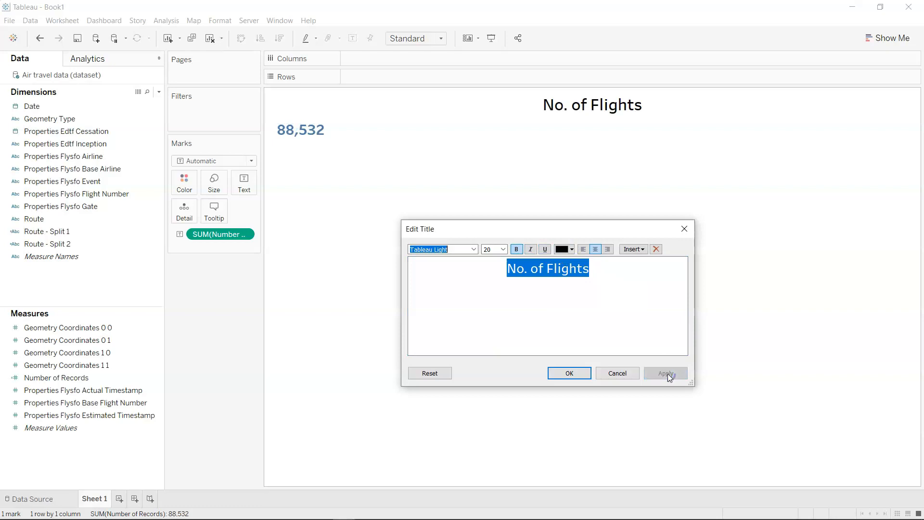
click(584, 373)
Fit the sheet to Entire View and set the number's text alignment to Center.
click(438, 39)
click(432, 81)
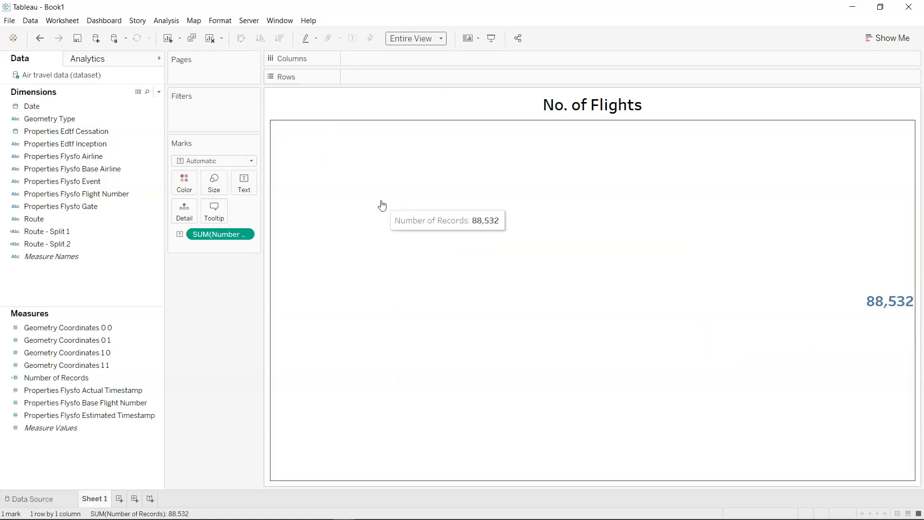
click(244, 183)
click(303, 220)
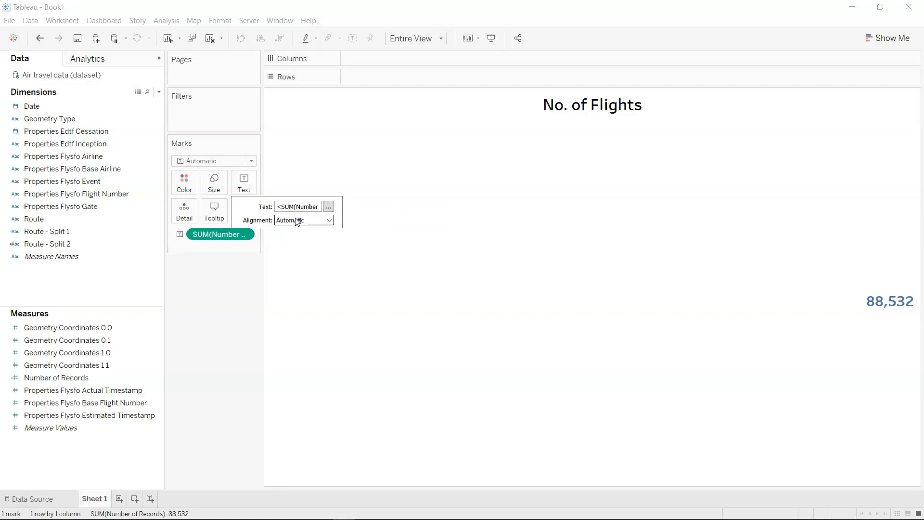
click(305, 263)
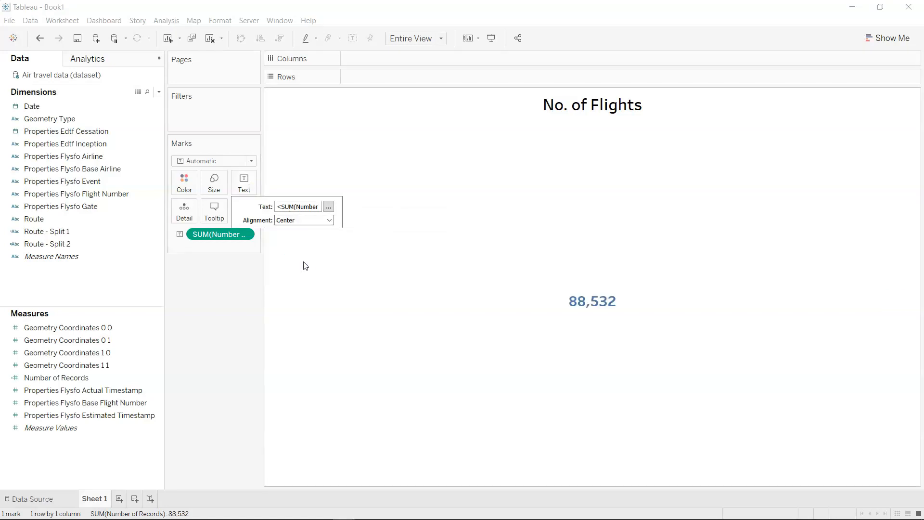
click(254, 322)
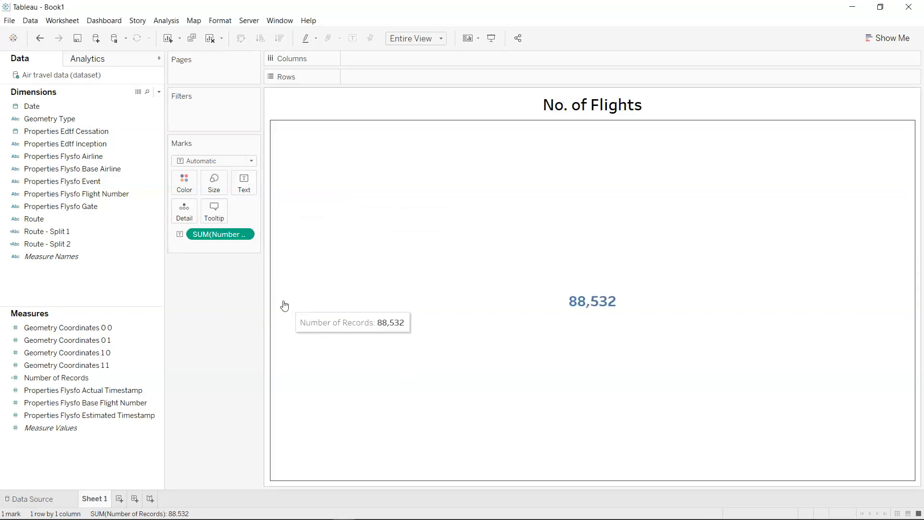
Rename Sheet 1 as Number of Flights and duplicate the sheet.
double_click(99, 499)
text(Number of Flights)
key(Return)
right_click(102, 504)
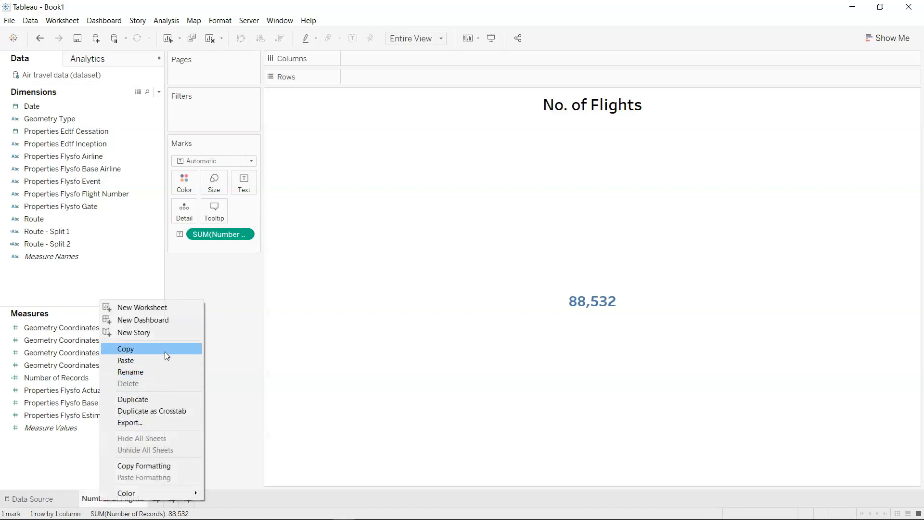
click(163, 399)
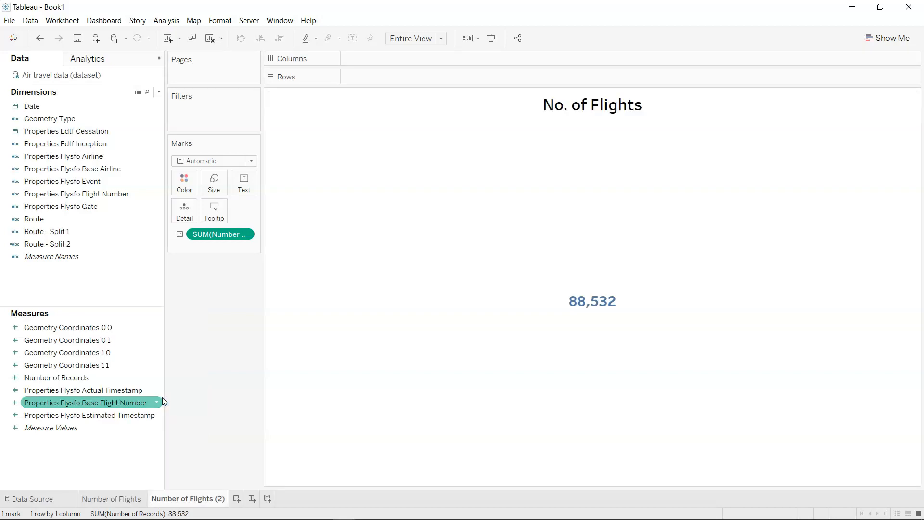
Check Dashboard 1 in the Airline Dashboard workbook, and rename the duplicated Book1 sheet as Number of Flights by Day.
double_click(209, 505)
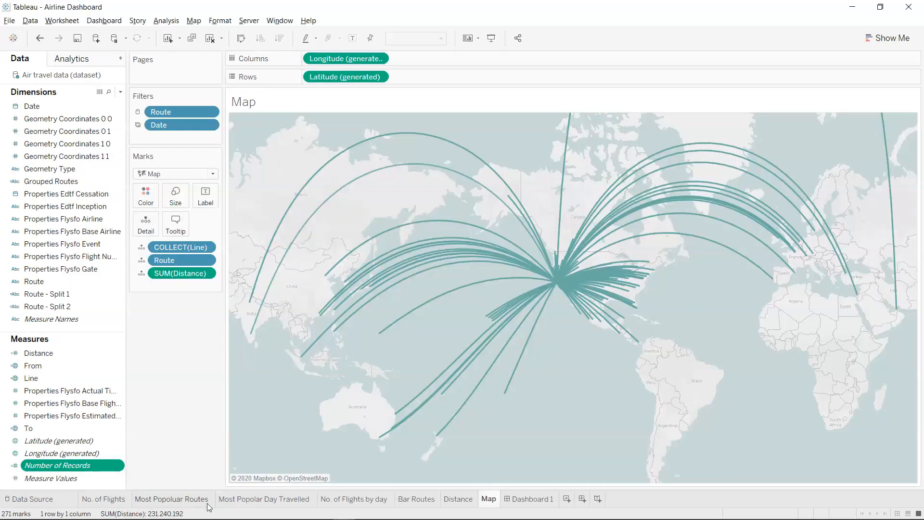
click(528, 500)
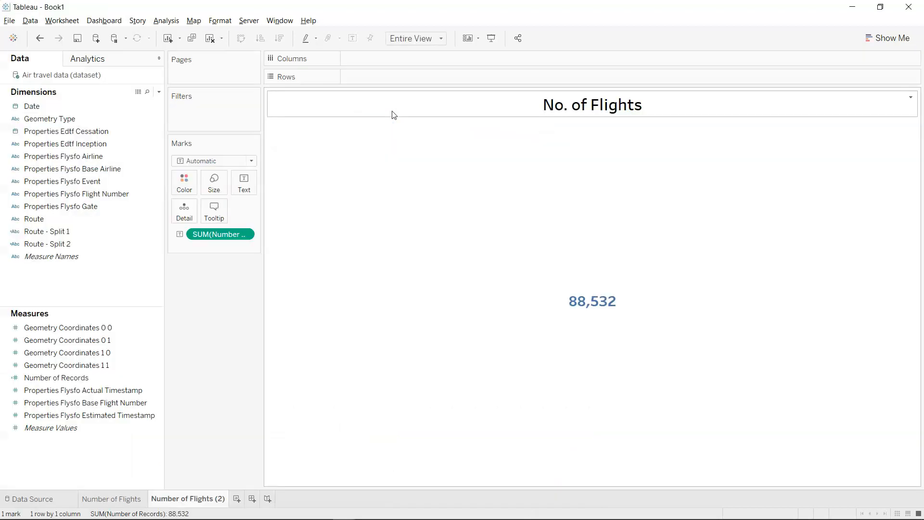
double_click(204, 498)
key(End)
key(BackSpace)
key(BackSpace)
text(by Day)
key(Return)
Extend the duplicated sheet's title to read No. of Flights by Day.
double_click(596, 107)
click(605, 268)
text(by Day)
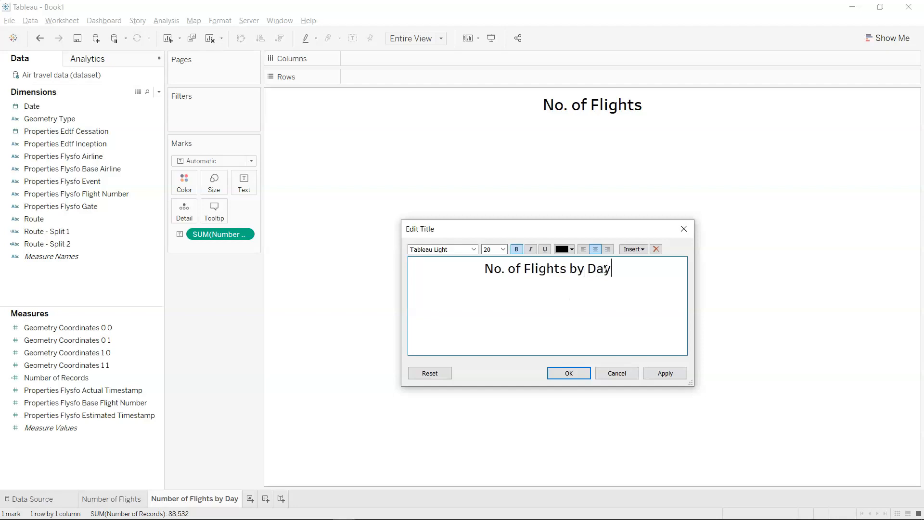
click(569, 373)
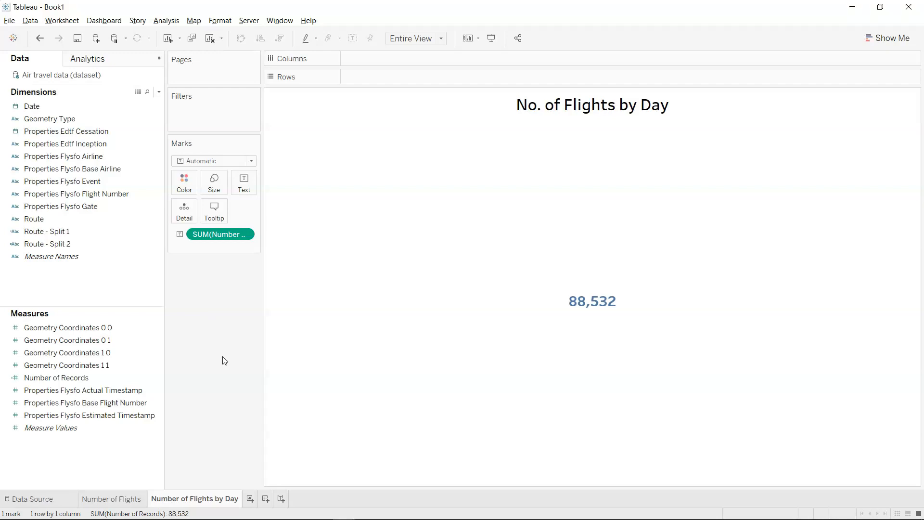
Plot SUM(Number of Records) on Rows against Date on Columns, using the continuous Day level of the date.
click(116, 107)
drag(116, 109, 413, 57)
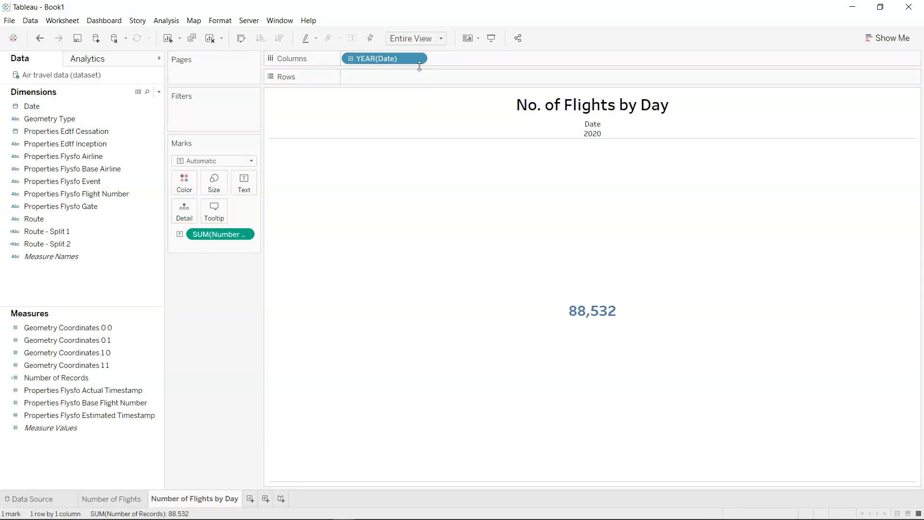
click(418, 59)
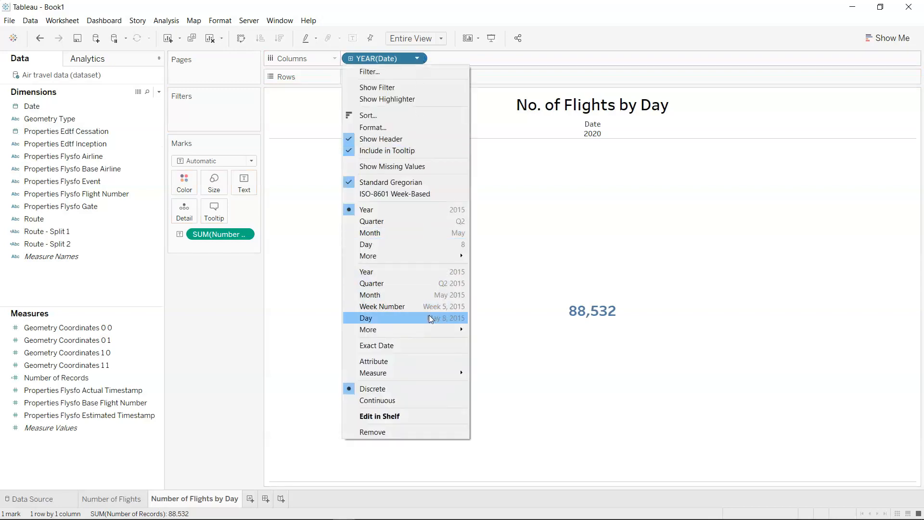
click(429, 317)
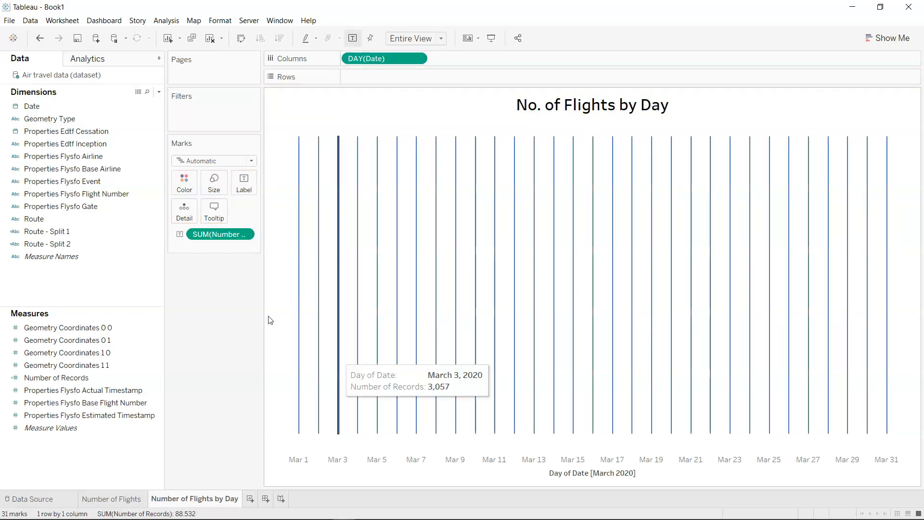
drag(219, 240, 389, 79)
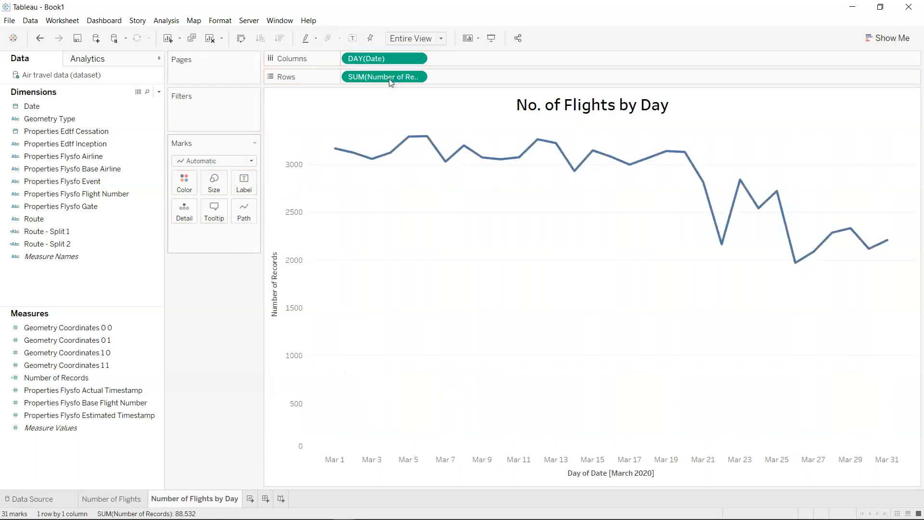
mouse_move(820, 259)
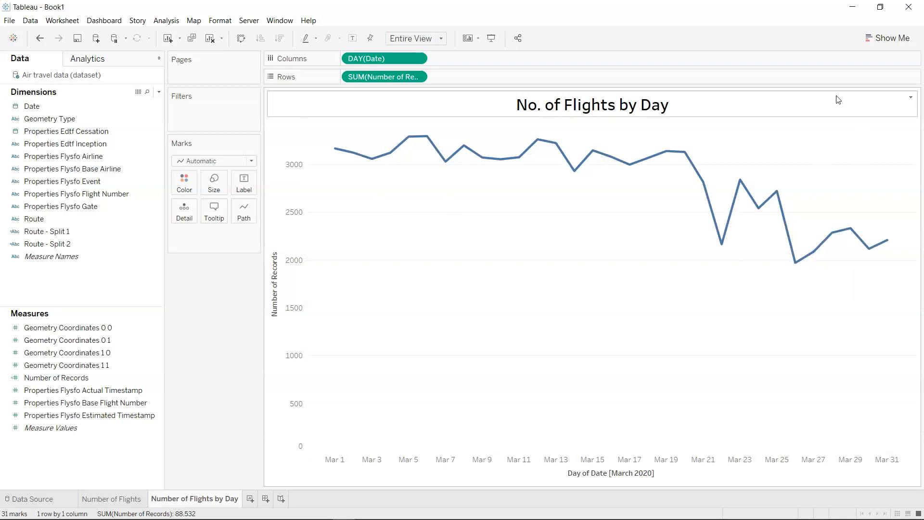
click(879, 42)
click(880, 44)
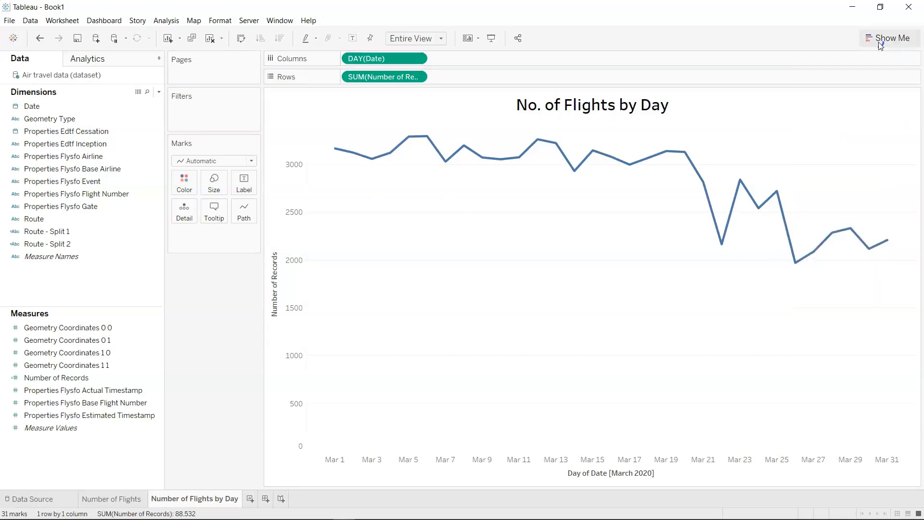
Hide the headers of the Number of Records axis and the Day of Date axis.
right_click(292, 264)
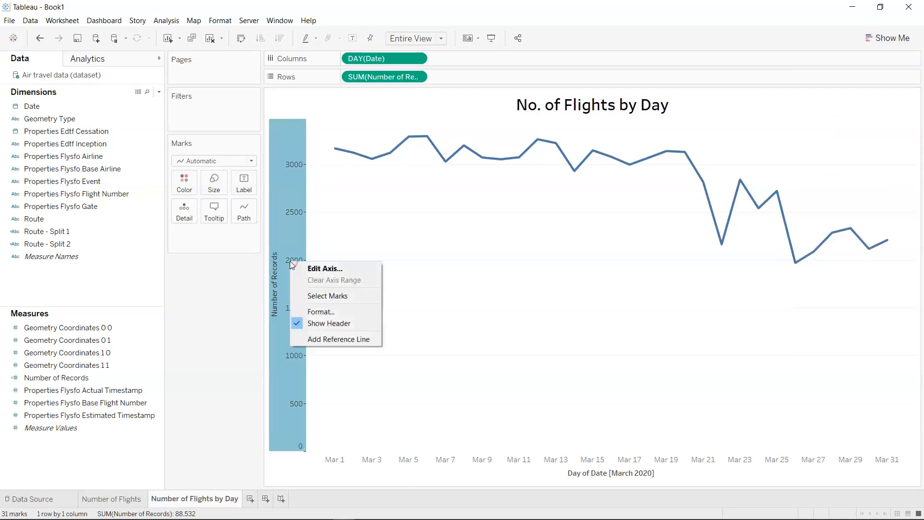
click(324, 325)
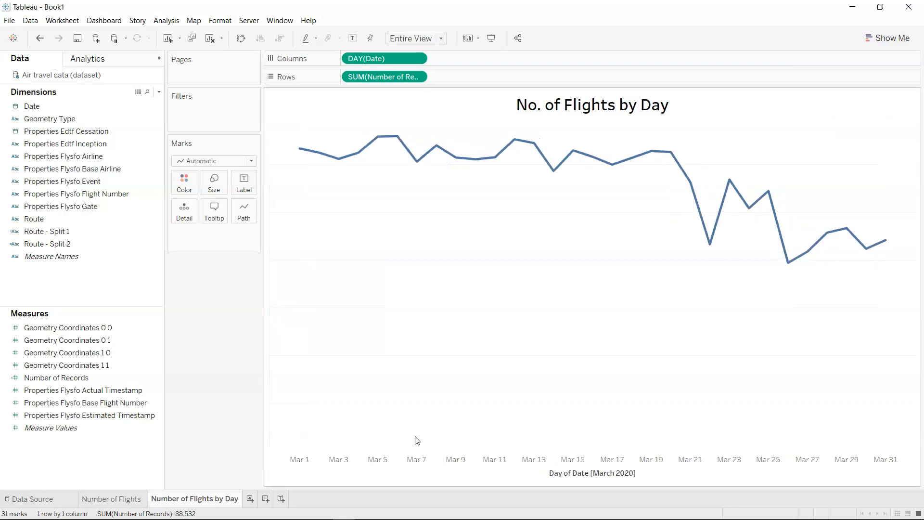
right_click(413, 465)
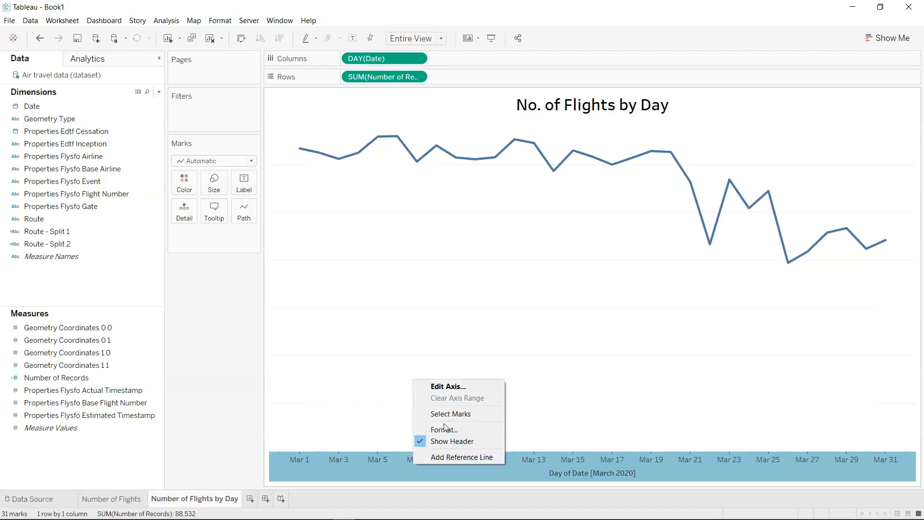
click(452, 443)
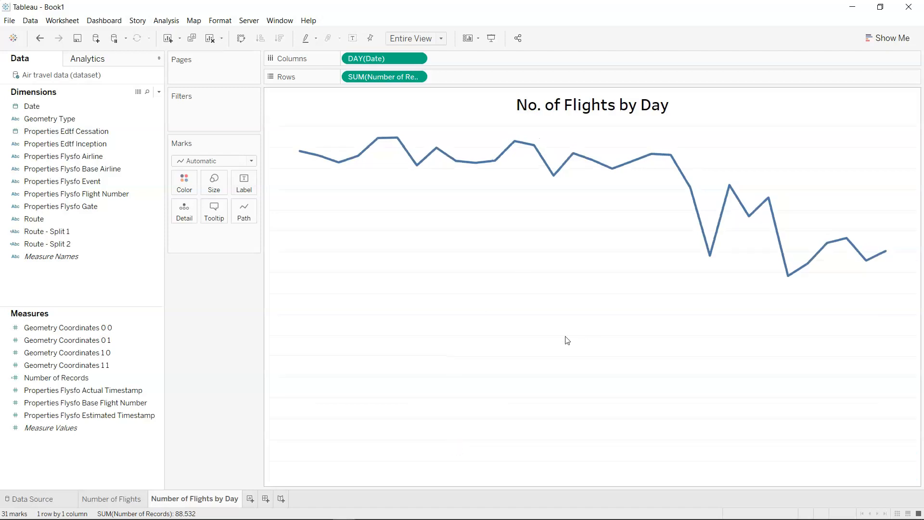
Try the step and jump line types on the daily flights line, and restore the linear type.
mouse_move(784, 255)
mouse_move(513, 160)
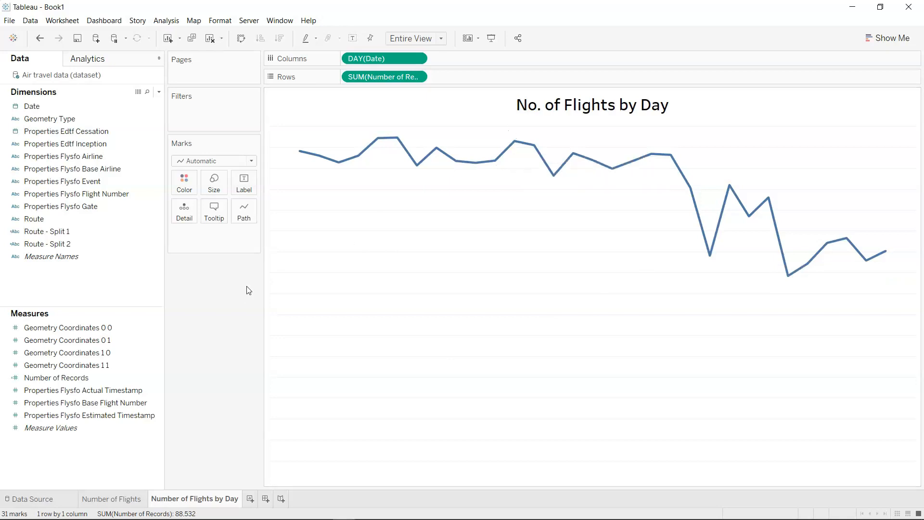
click(245, 214)
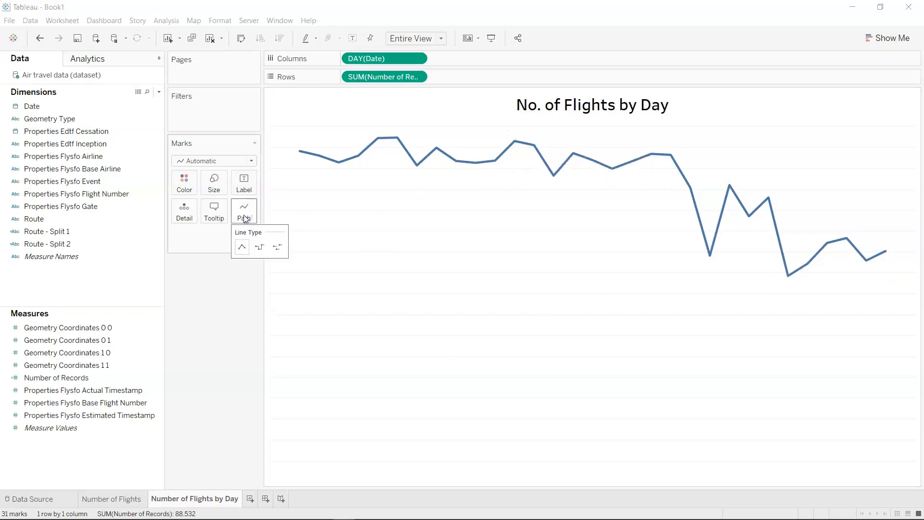
click(258, 248)
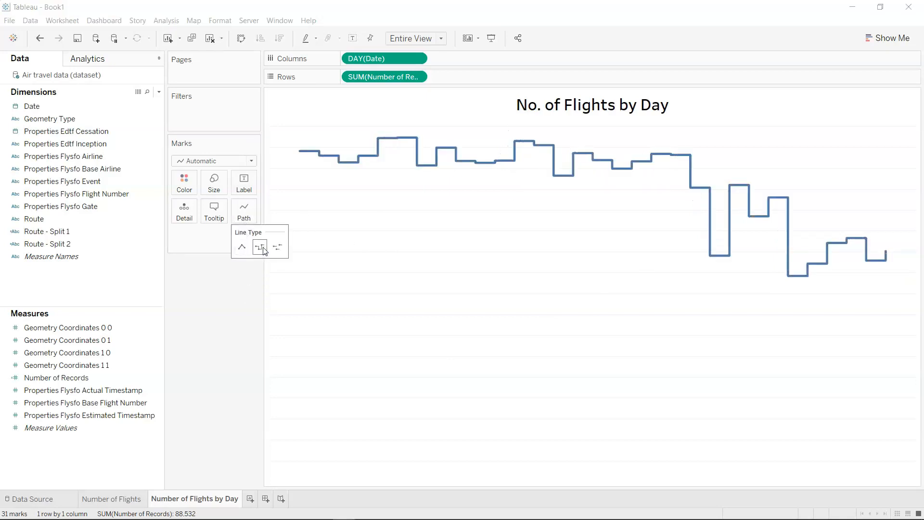
click(277, 248)
click(260, 248)
click(242, 249)
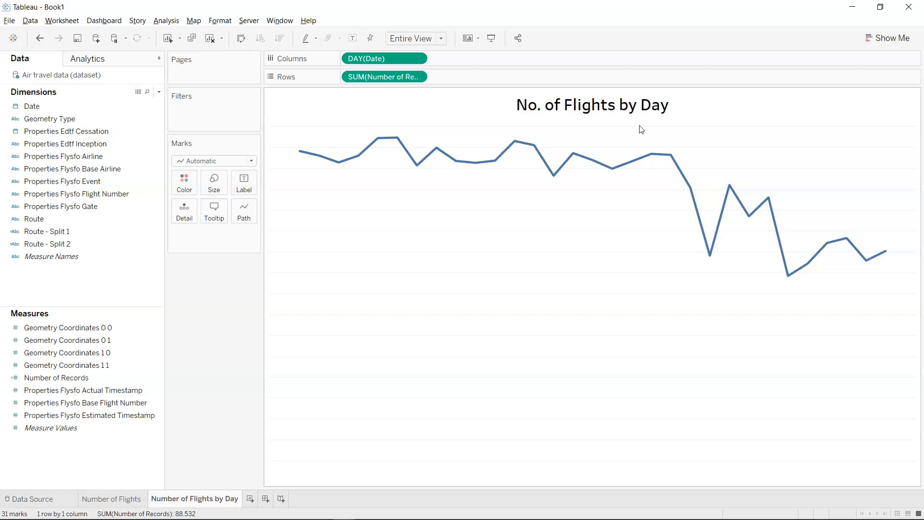
Show mark labels on the daily flights line, limited to the minimum and maximum values.
click(244, 190)
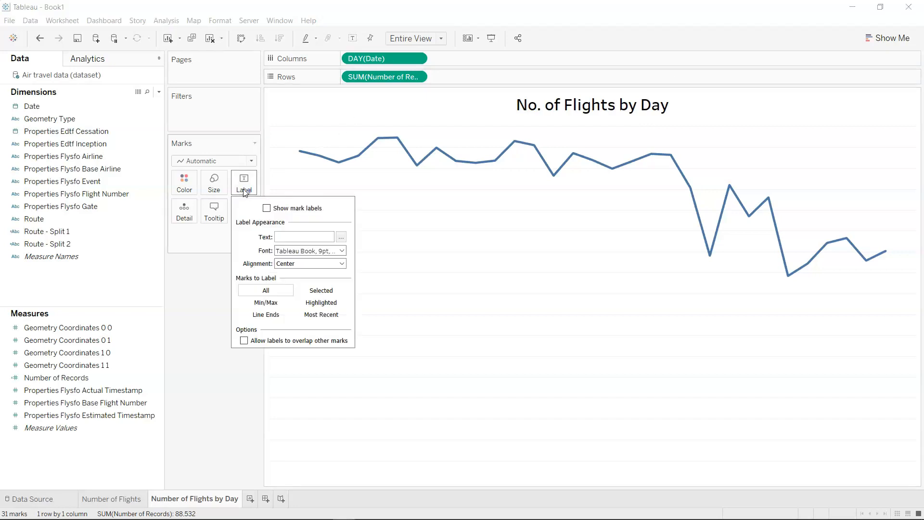
click(267, 209)
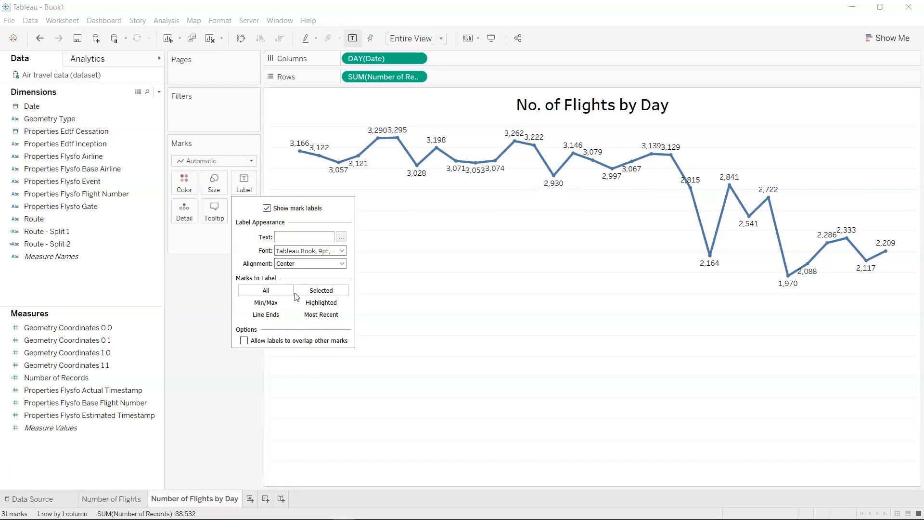
click(271, 307)
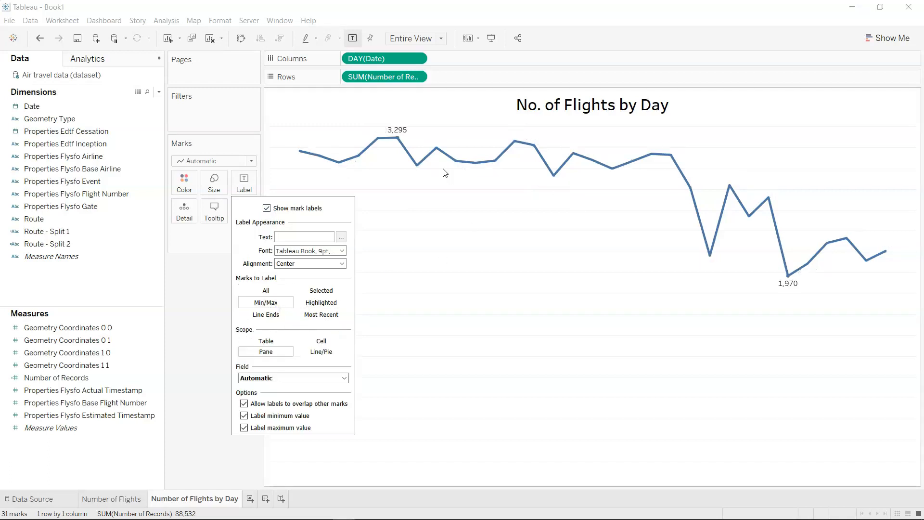
mouse_move(793, 293)
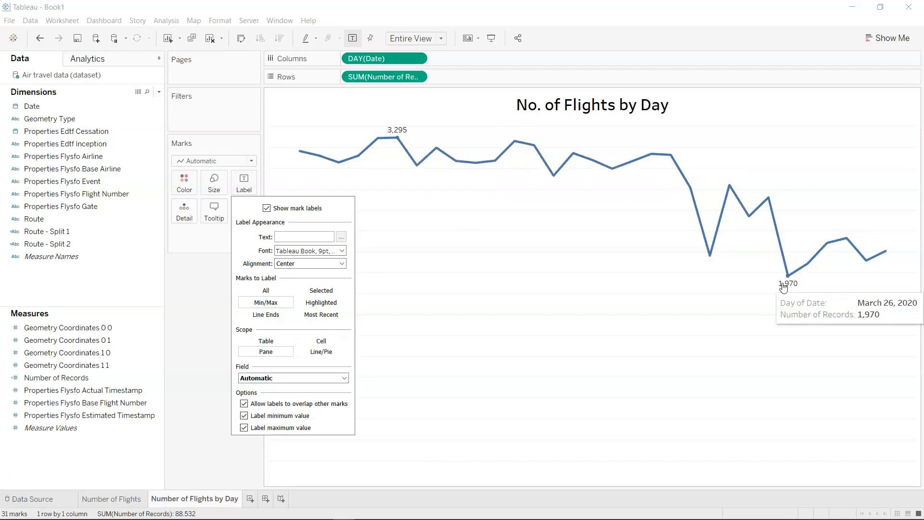
mouse_move(409, 166)
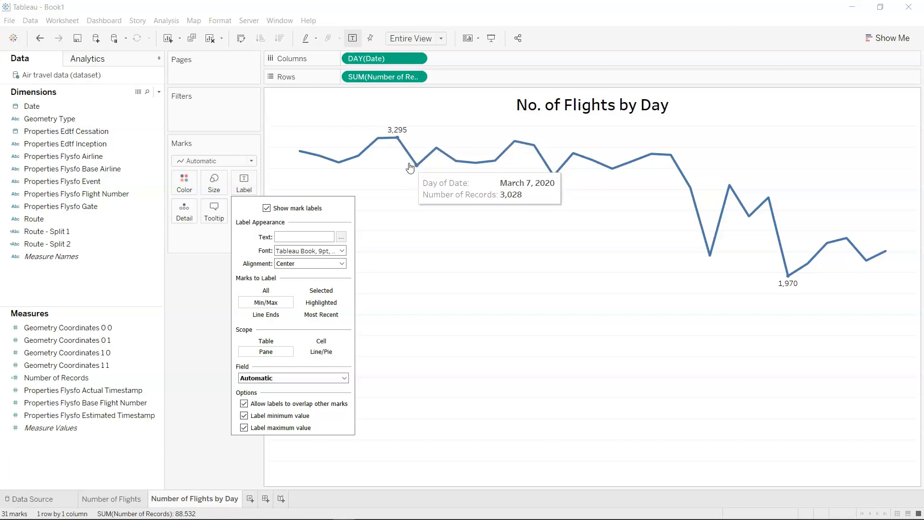
Try labelling the line ends and the most recent mark, and restore the Min/Max labels.
click(278, 315)
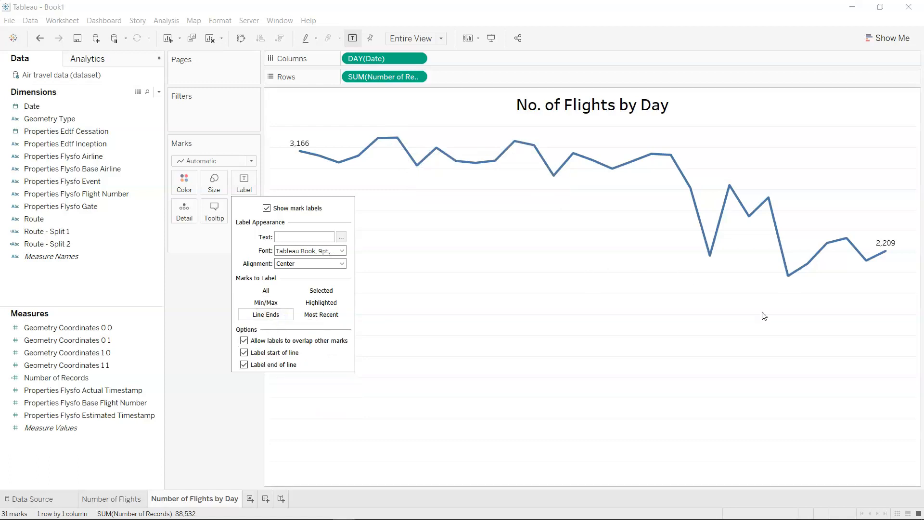
mouse_move(326, 167)
mouse_move(299, 159)
mouse_move(888, 255)
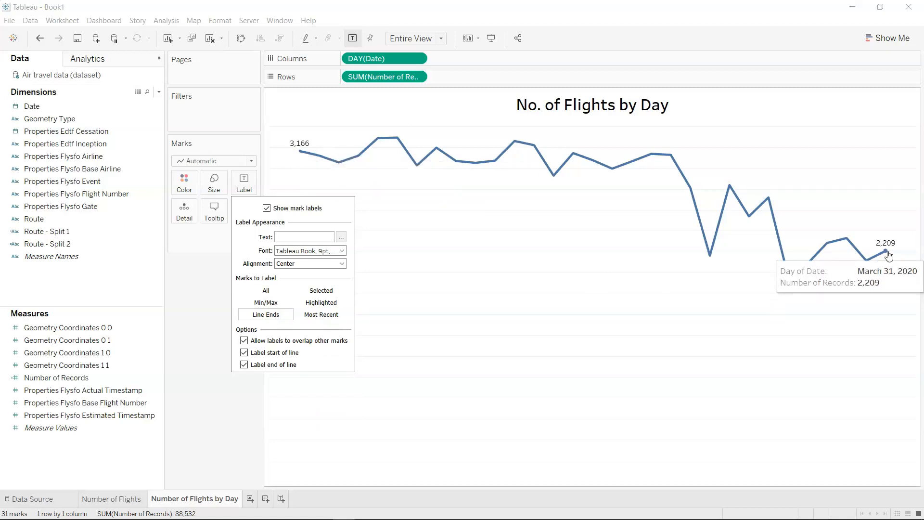
click(325, 319)
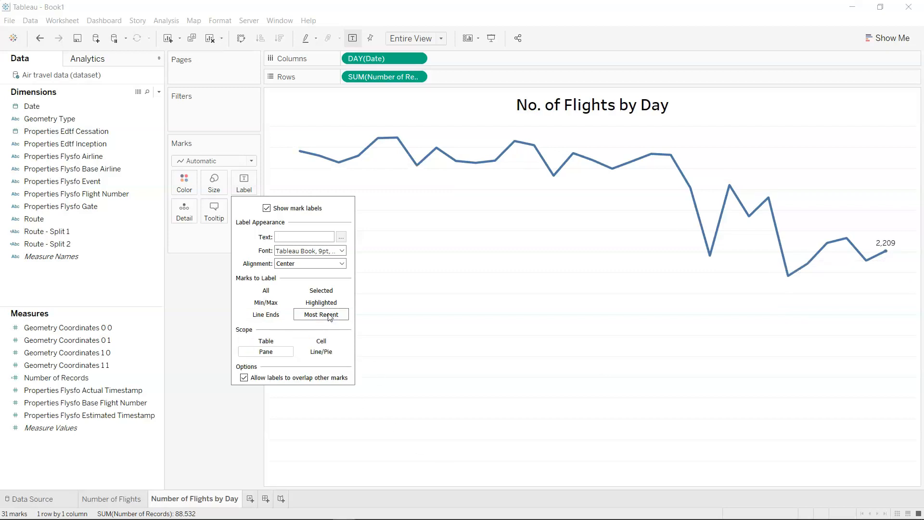
click(271, 306)
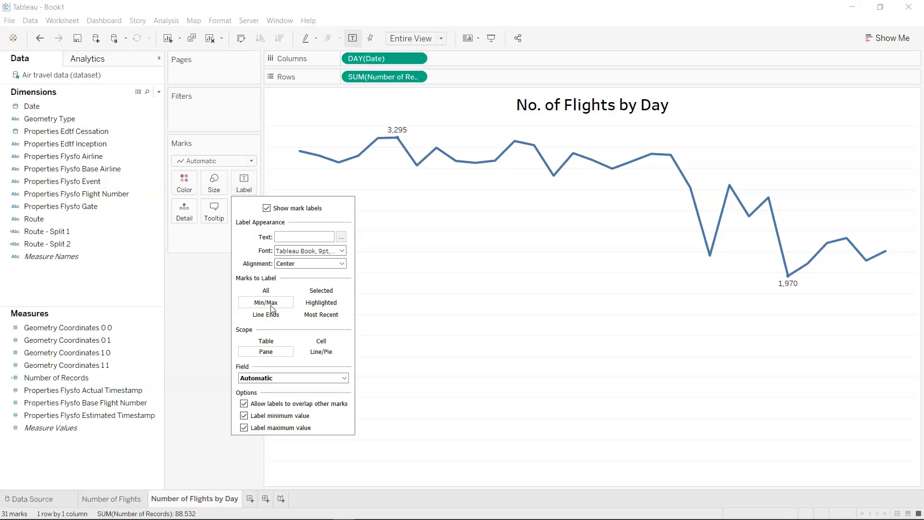
click(441, 338)
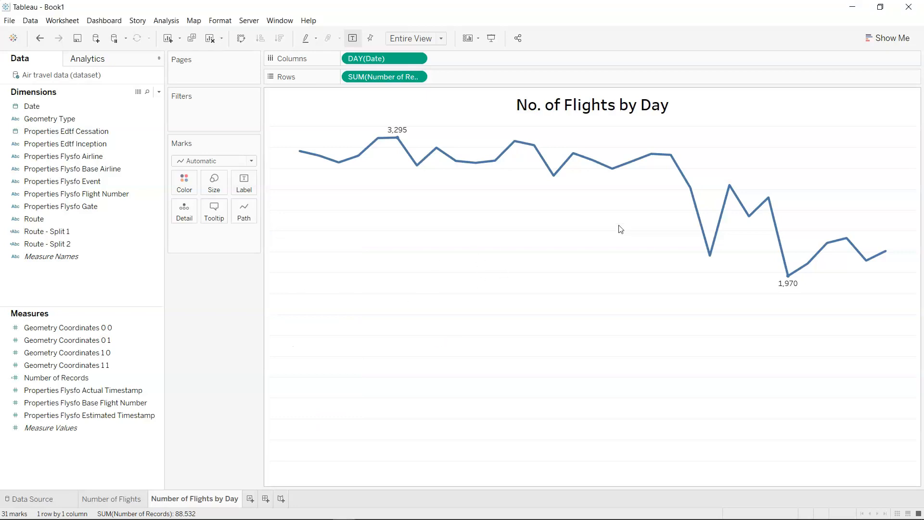
Duplicate the Number of Flights sheet and place the copy after Number of Flights by Day.
click(126, 500)
right_click(126, 501)
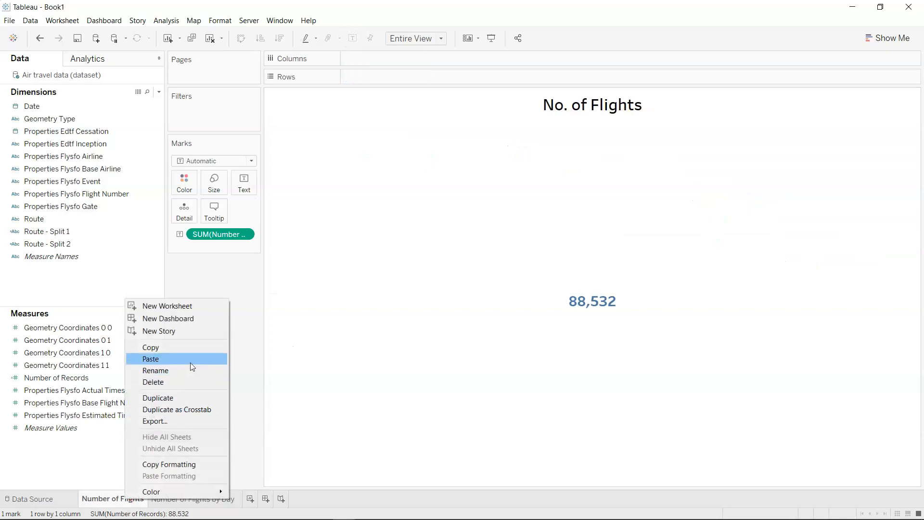
click(194, 400)
drag(208, 498, 284, 494)
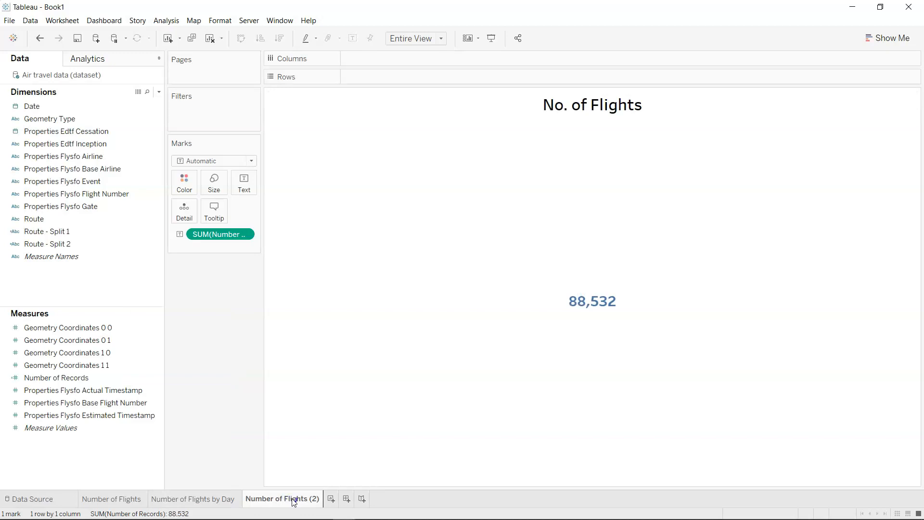
Rename the duplicated sheet as Most Popular Day.
double_click(293, 498)
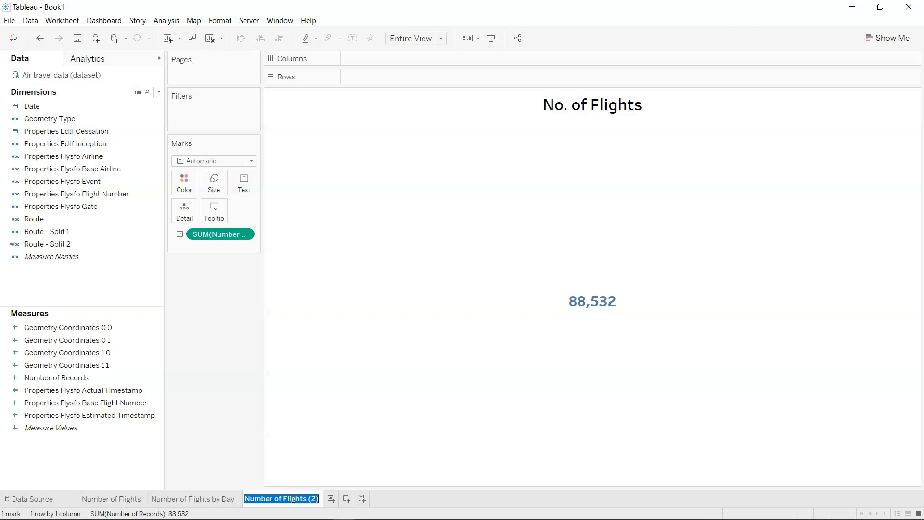
key(Return)
double_click(291, 499)
text(Most Po)
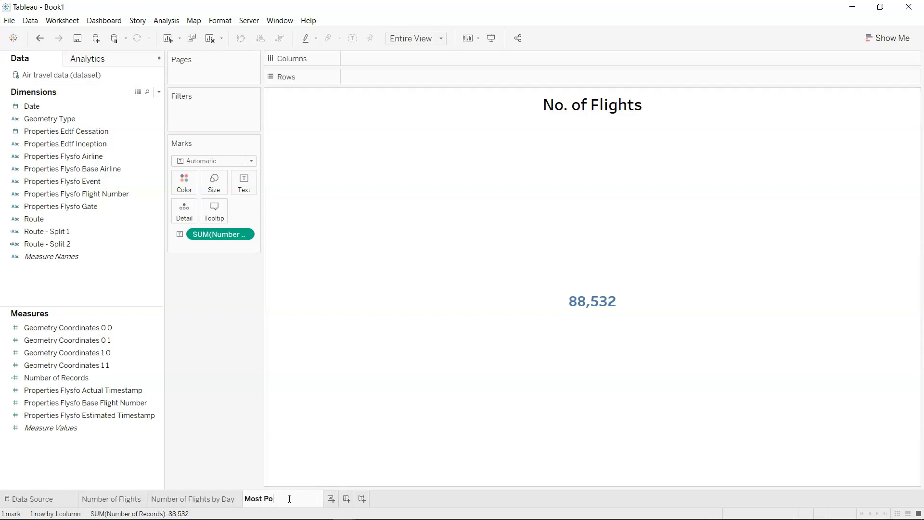
text(pular Day)
key(Return)
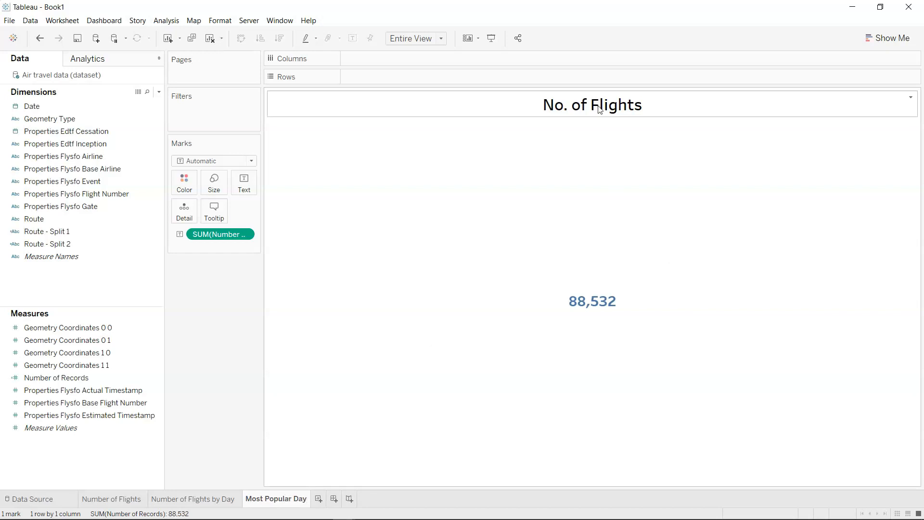
Replace the duplicated sheet's displayed title with Most Popular Day.
double_click(600, 109)
key(ctrl+a)
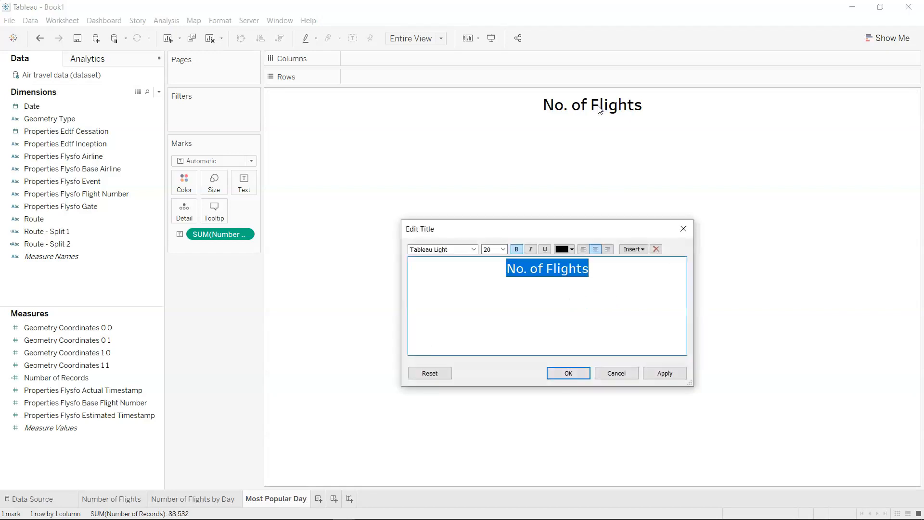
text(Most Popular Day)
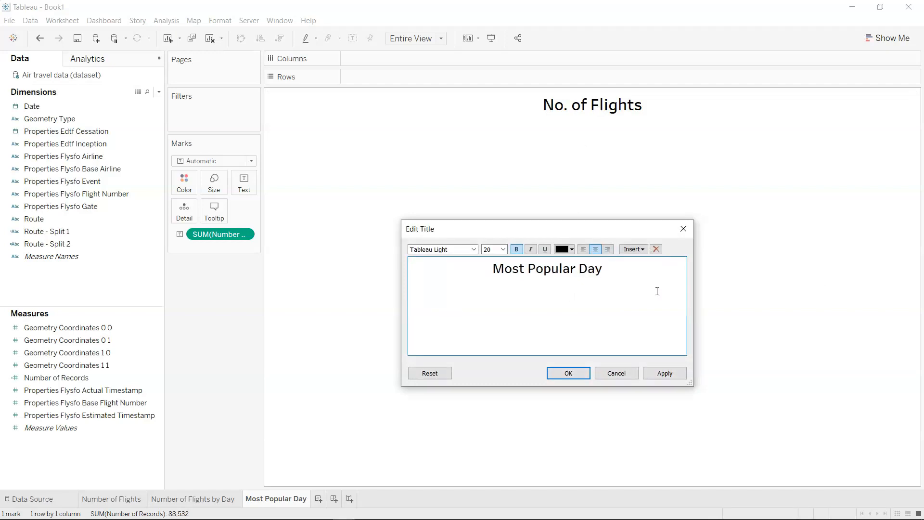
click(571, 375)
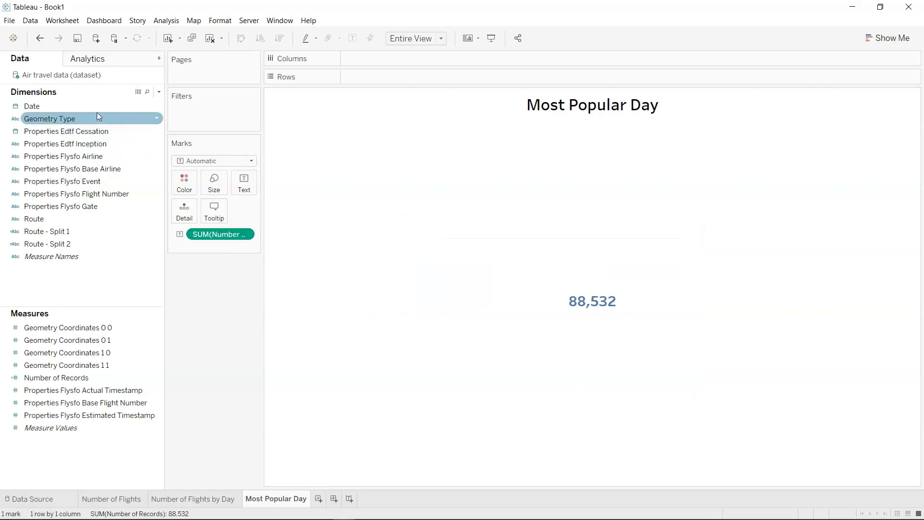
Add Date to Columns at the continuous Day level.
drag(97, 105, 379, 63)
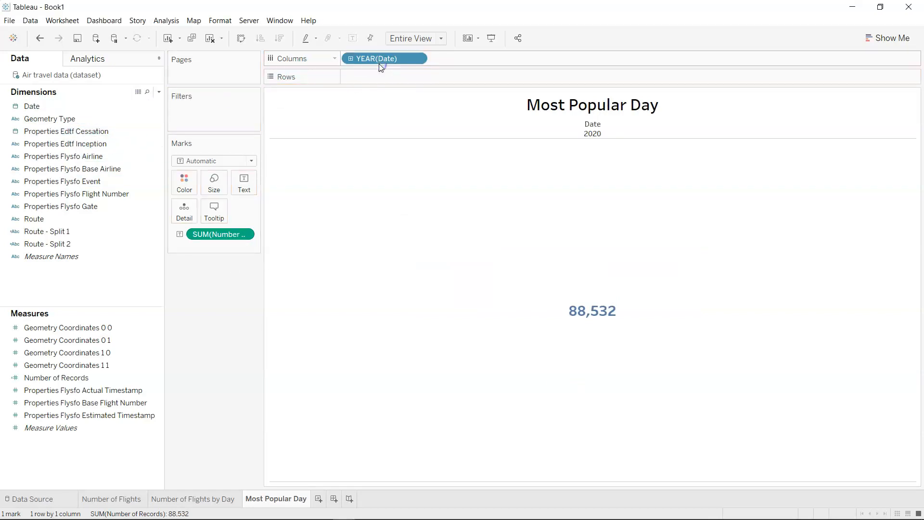
click(418, 58)
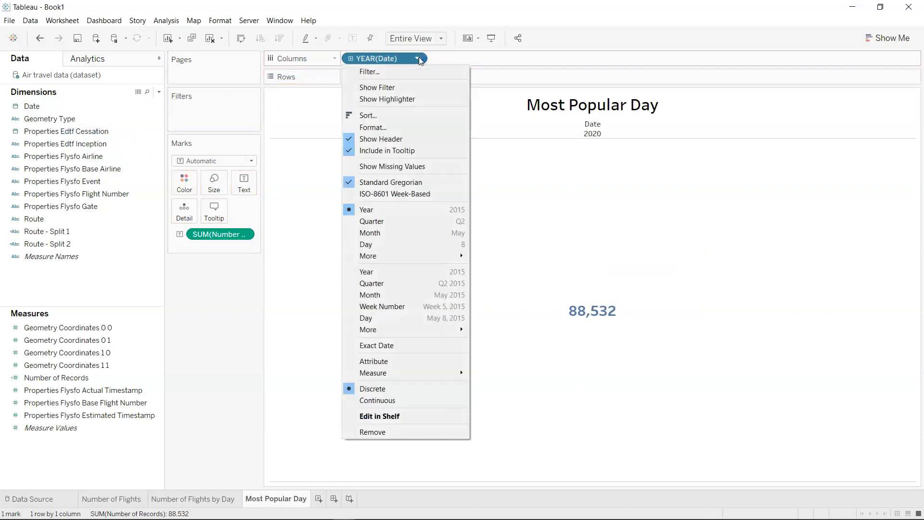
click(413, 322)
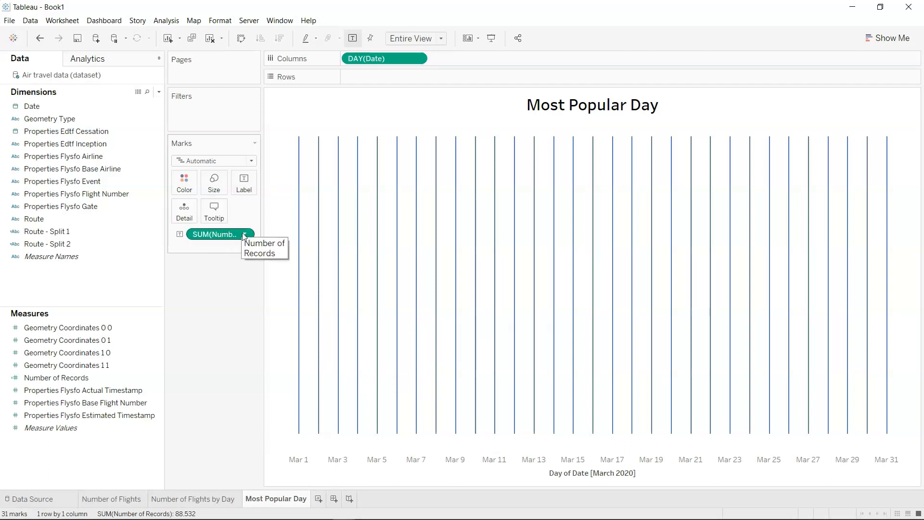
Filter Date by individual dates to the top 1 by the sum of Number of Records.
drag(63, 105, 195, 120)
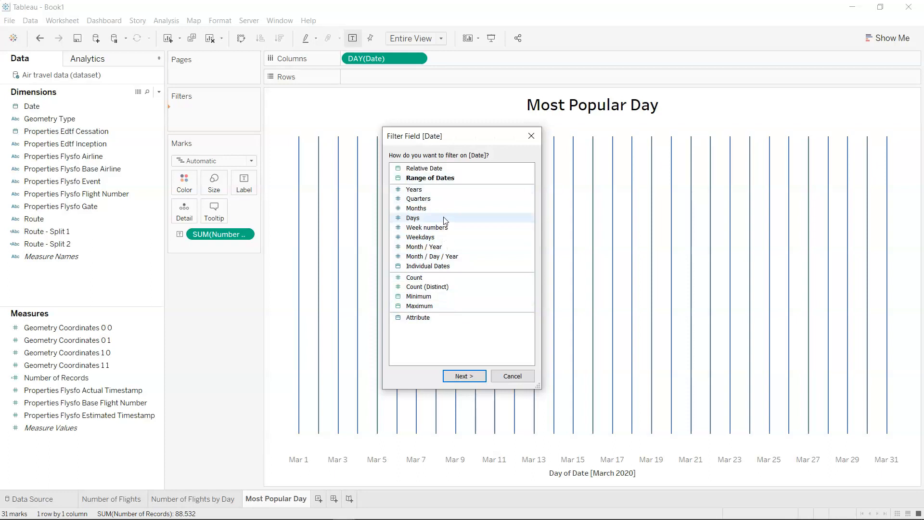
click(442, 268)
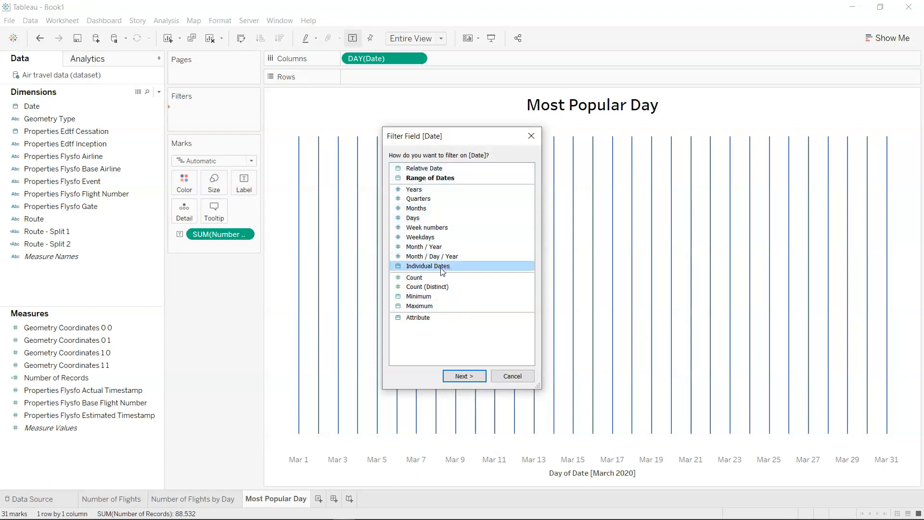
click(469, 377)
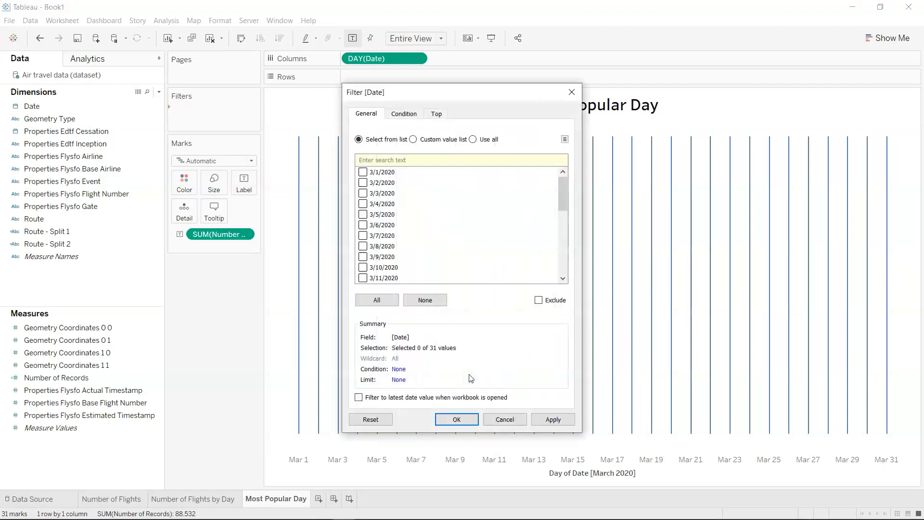
click(437, 117)
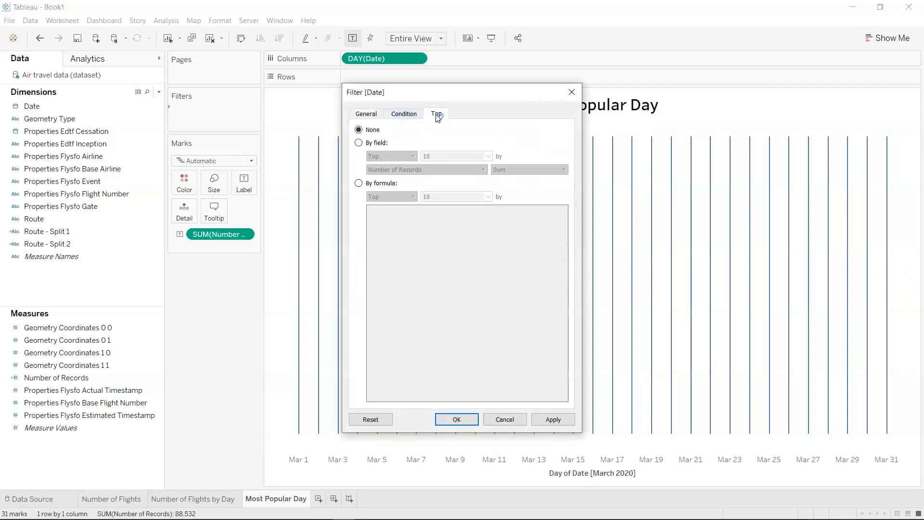
click(379, 144)
click(437, 158)
key(BackSpace)
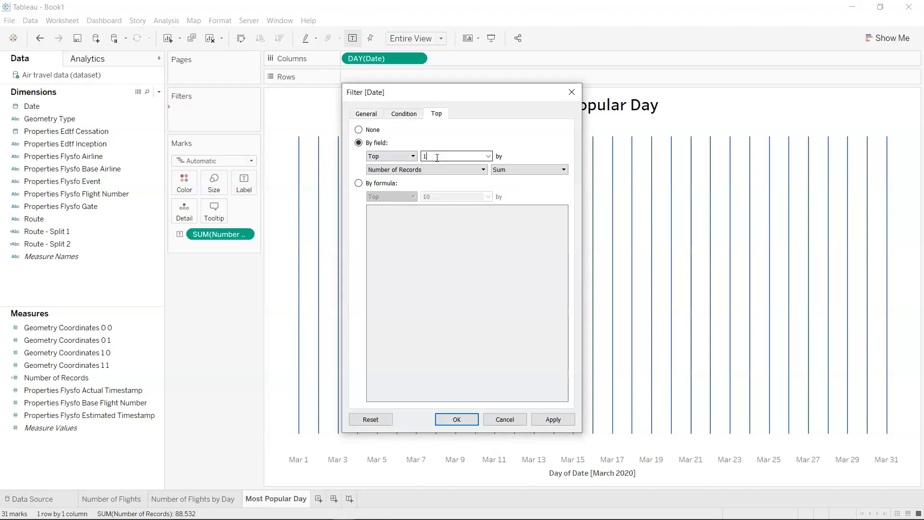
click(554, 420)
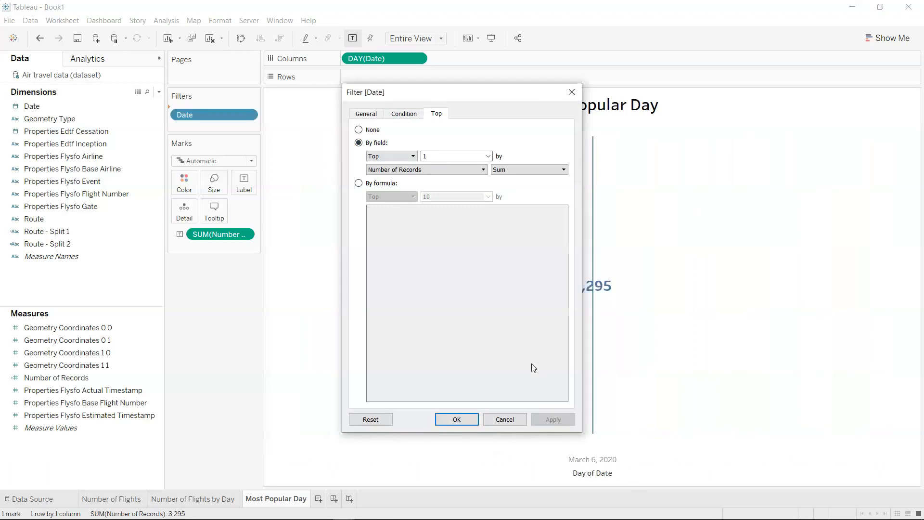
click(457, 418)
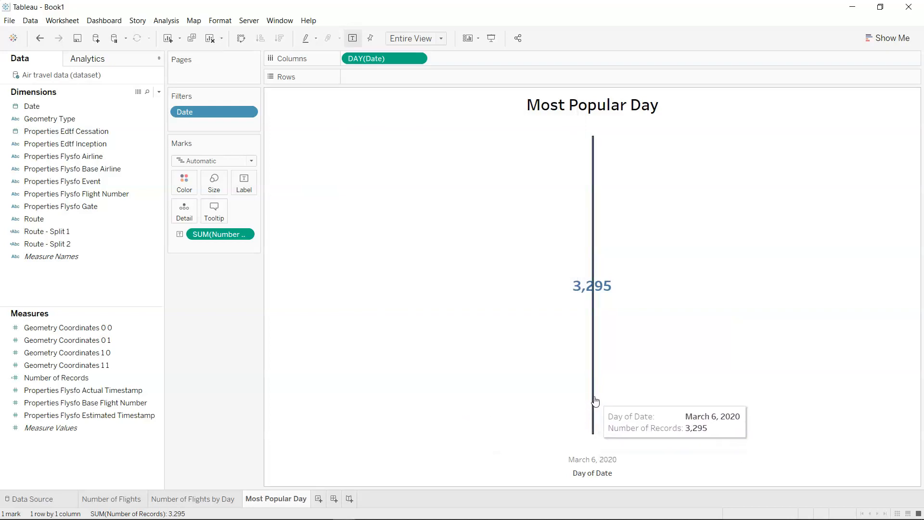
Try the text table chart type for the most popular day, and undo the change.
click(887, 38)
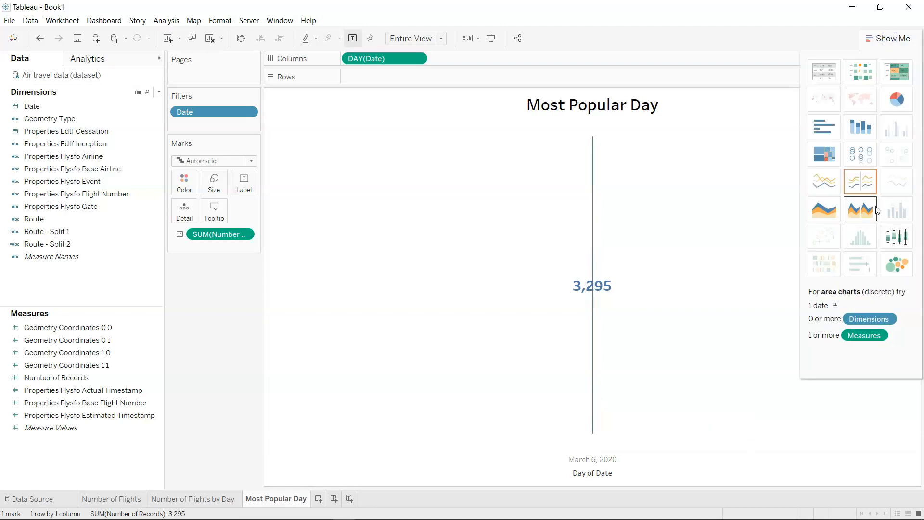
click(825, 79)
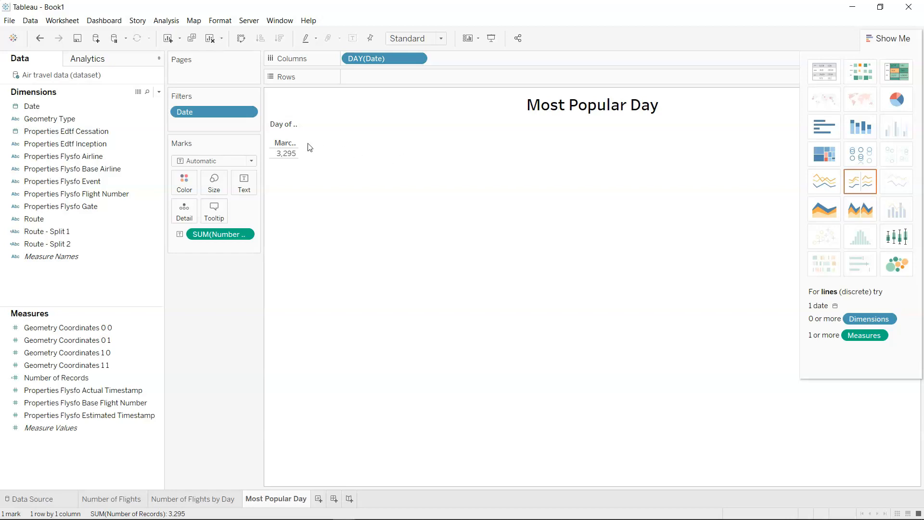
click(896, 36)
mouse_move(290, 155)
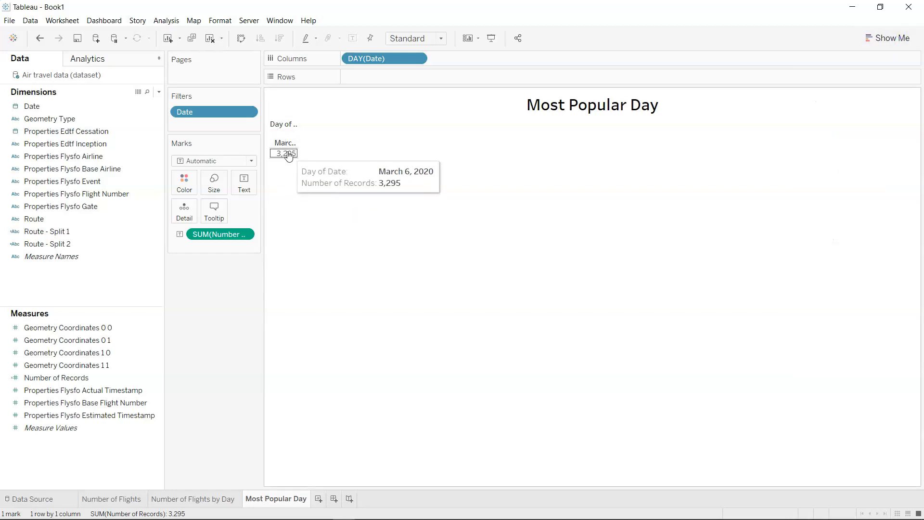
click(296, 158)
click(306, 183)
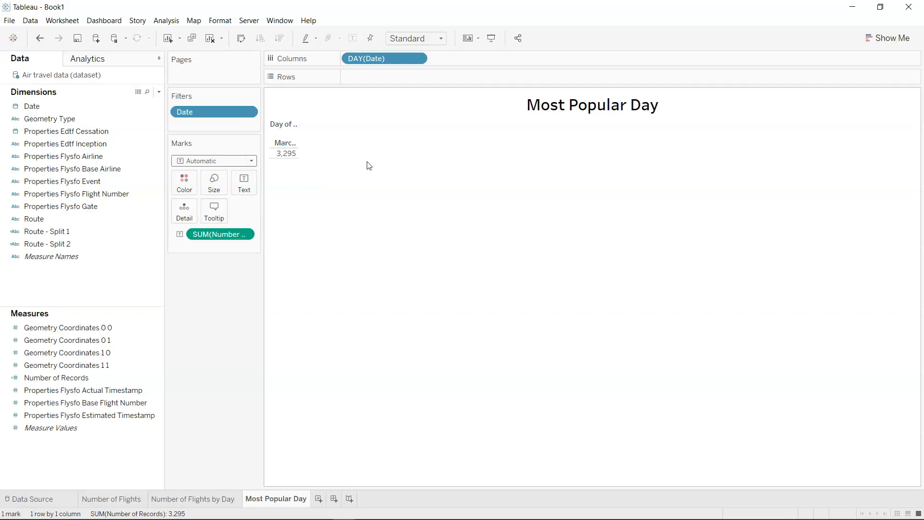
key(ctrl+z)
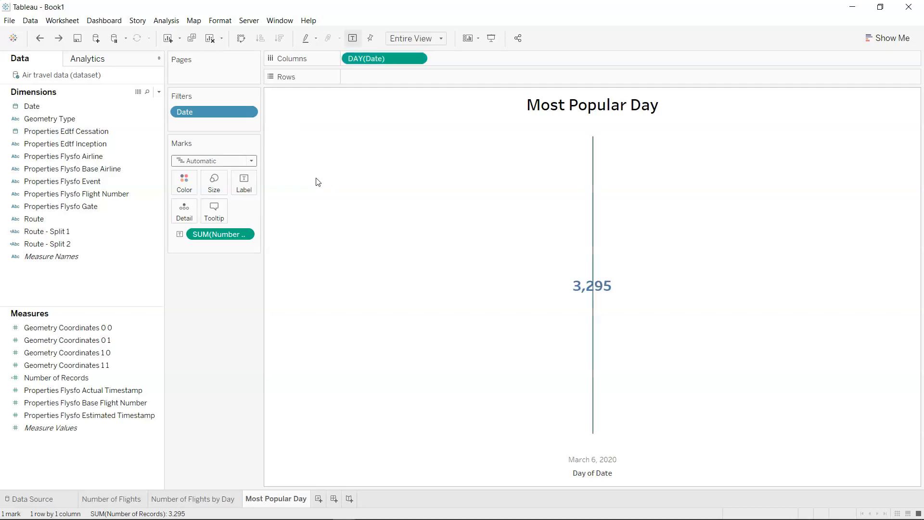
Set the mark type of the Most Popular Day sheet to Text.
click(252, 162)
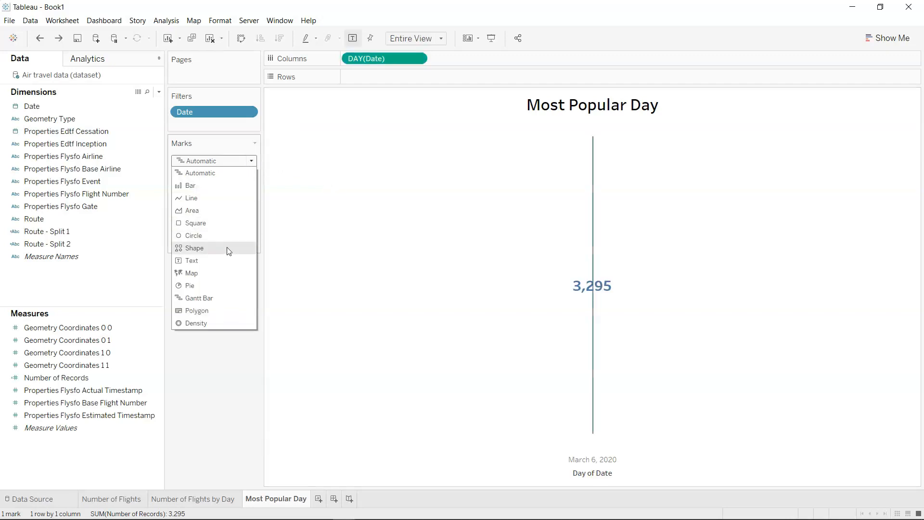
click(227, 261)
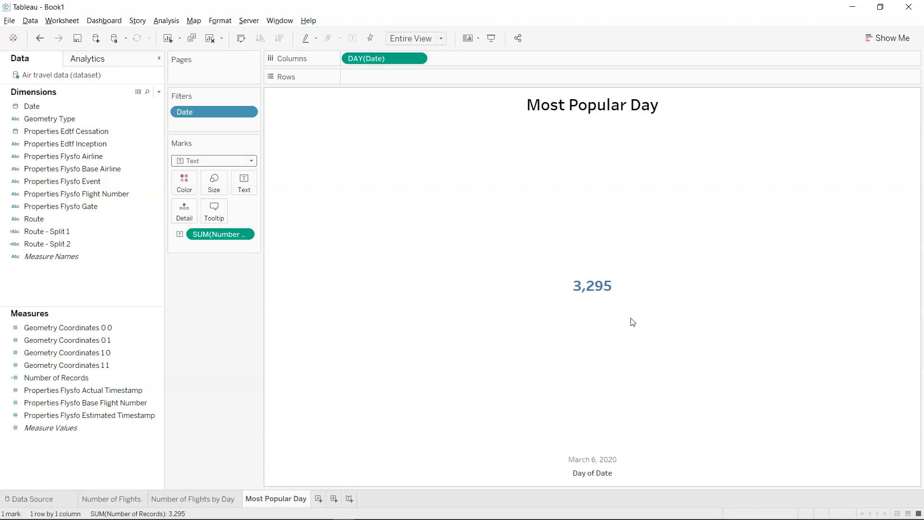
Switch to the finished Airline Dashboard workbook and examine its Most Popular Day card.
key(alt+Tab)
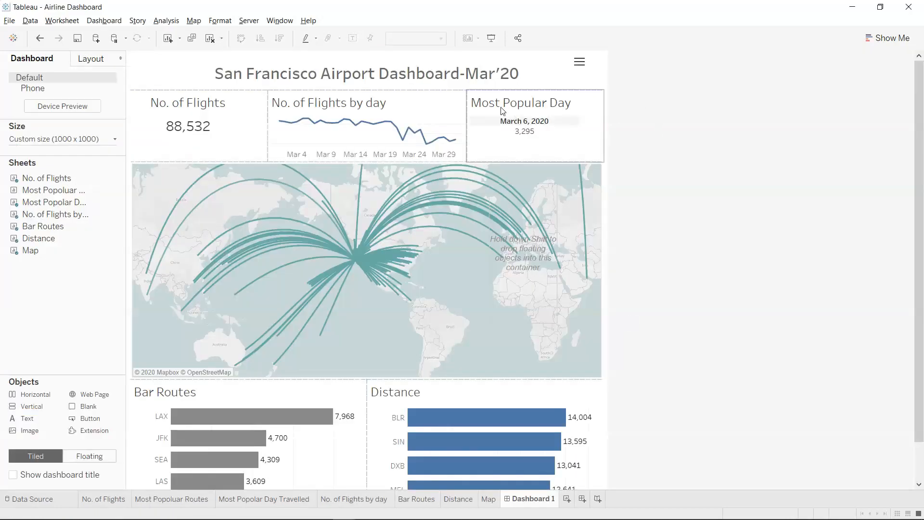
mouse_move(527, 138)
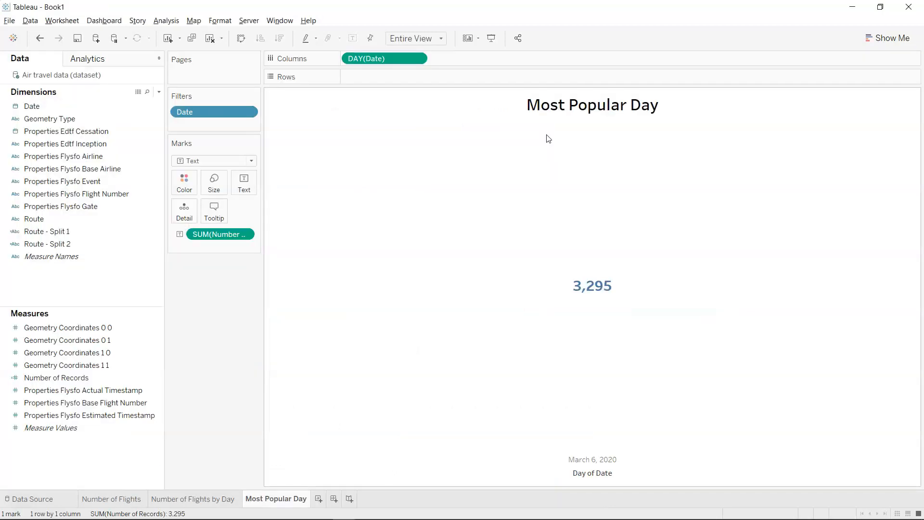
Duplicate the DAY(Date) field on Columns and combine the two as a dual axis.
drag(395, 61, 467, 60)
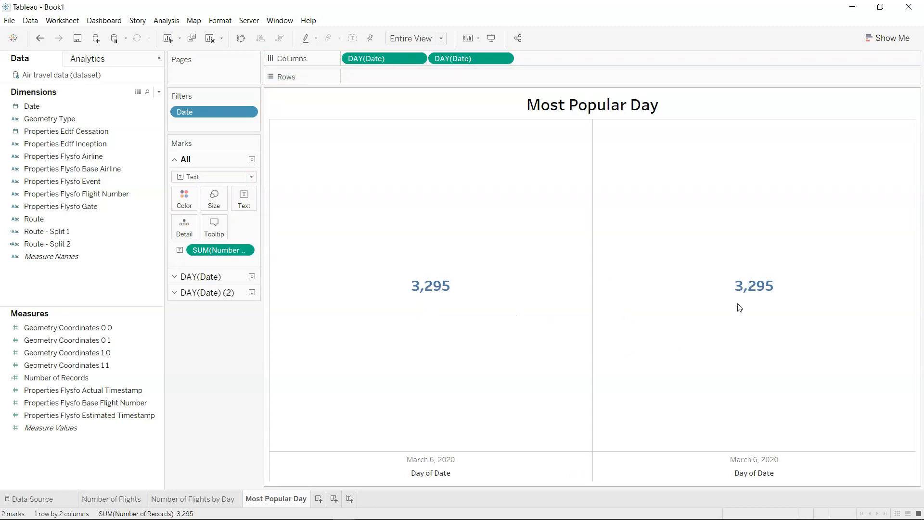
click(503, 59)
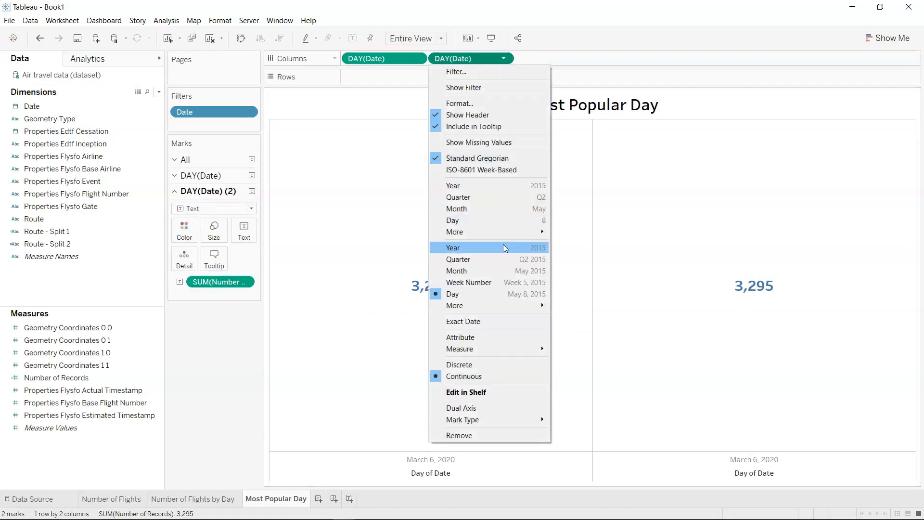
click(497, 407)
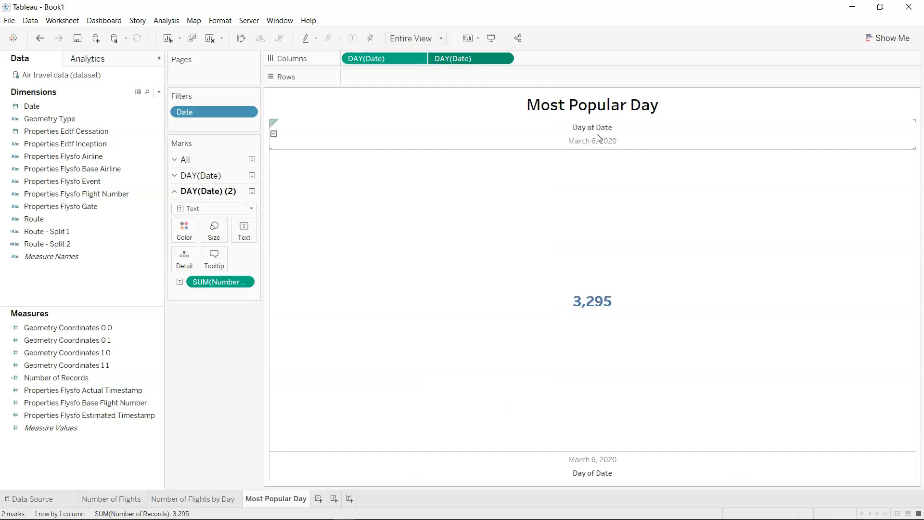
Try hiding the header of the lower Day of Date axis, undo it, and select the upper date axis.
right_click(594, 461)
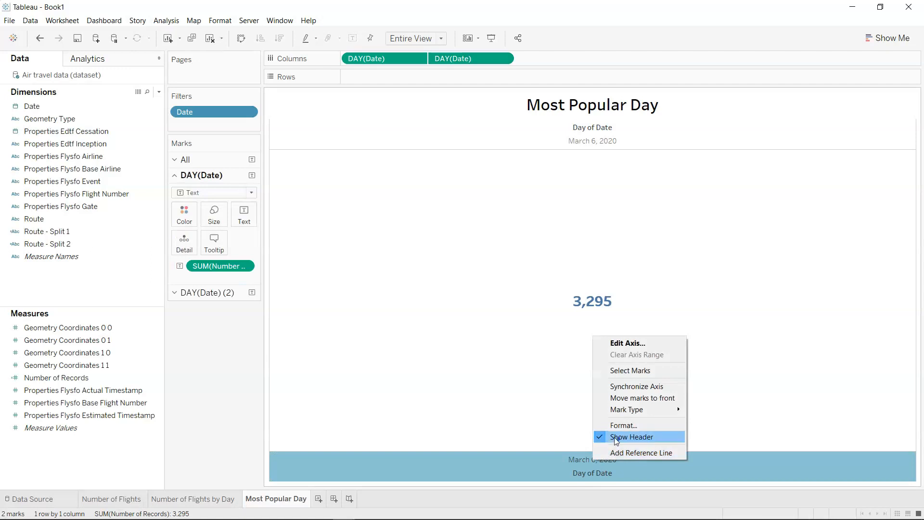
click(614, 437)
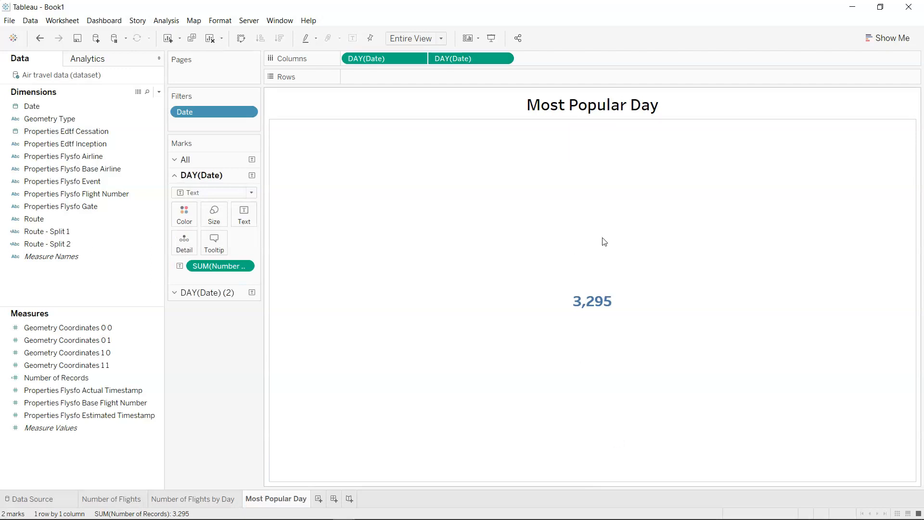
key(ctrl+z)
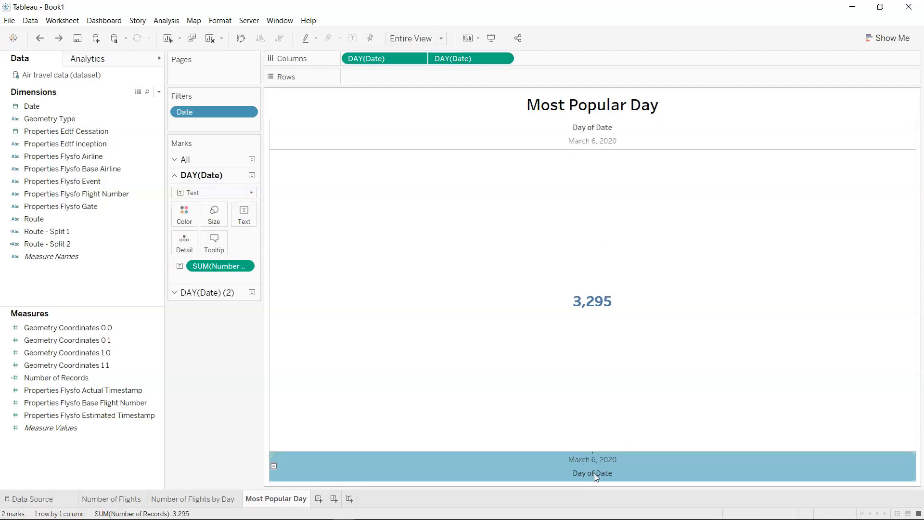
click(588, 144)
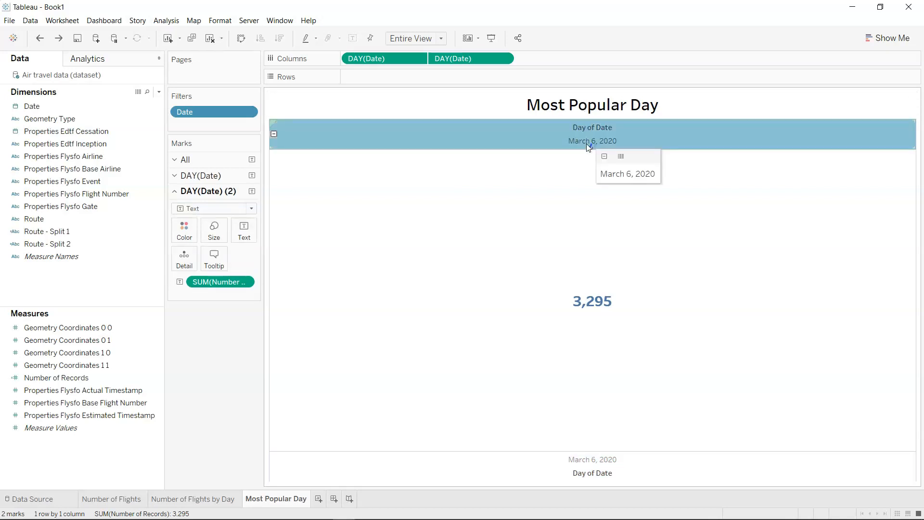
click(587, 145)
click(588, 146)
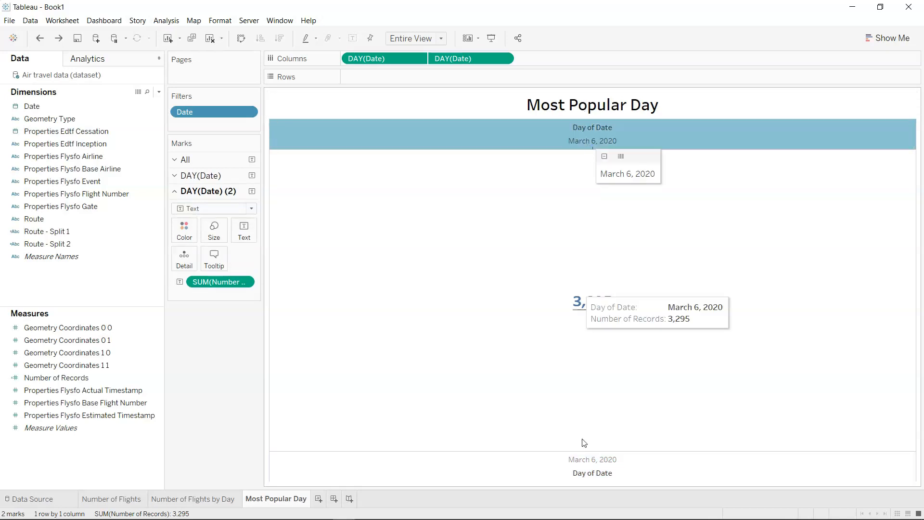
Try hiding the header of the first DAY(Date) field, undo it, and remove the duplicate DAY(Date) from Columns.
click(419, 59)
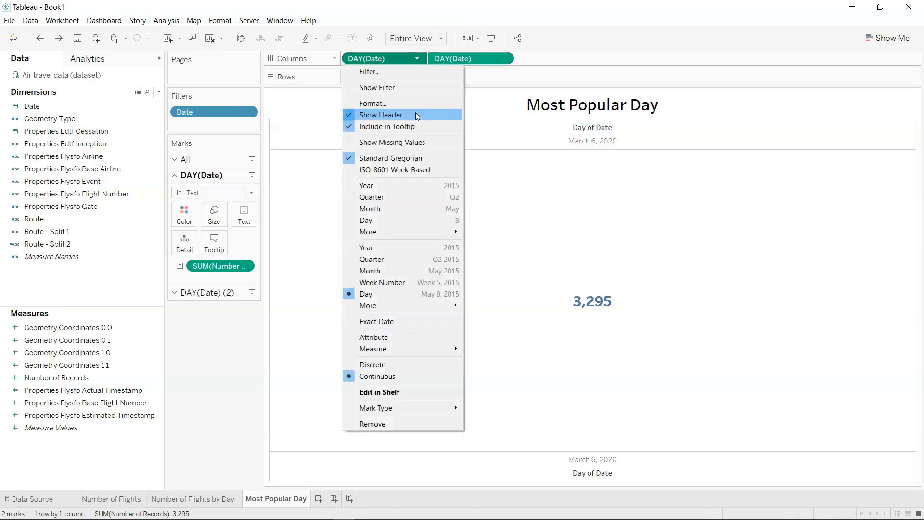
click(415, 114)
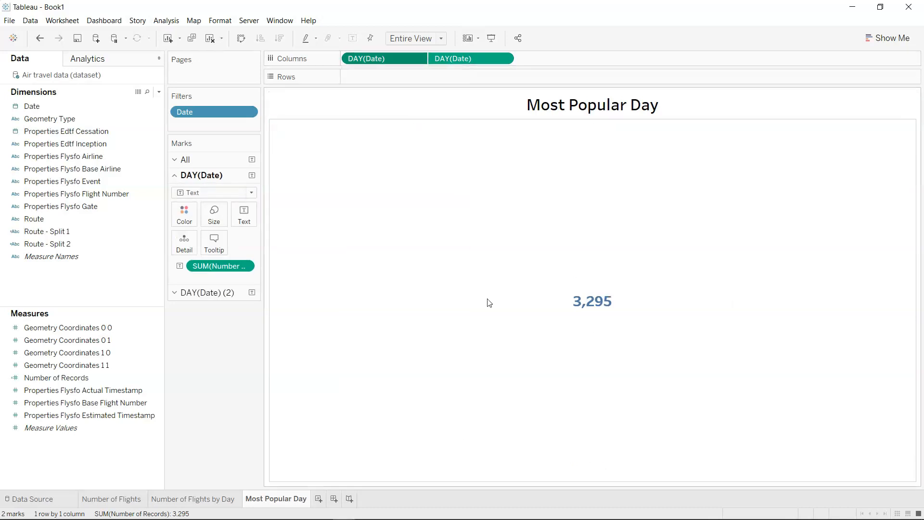
key(ctrl+z)
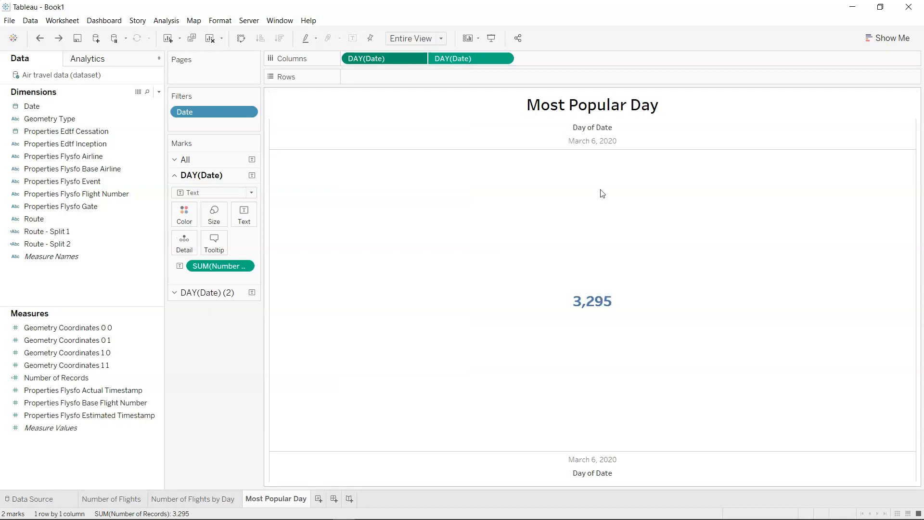
drag(469, 61, 213, 377)
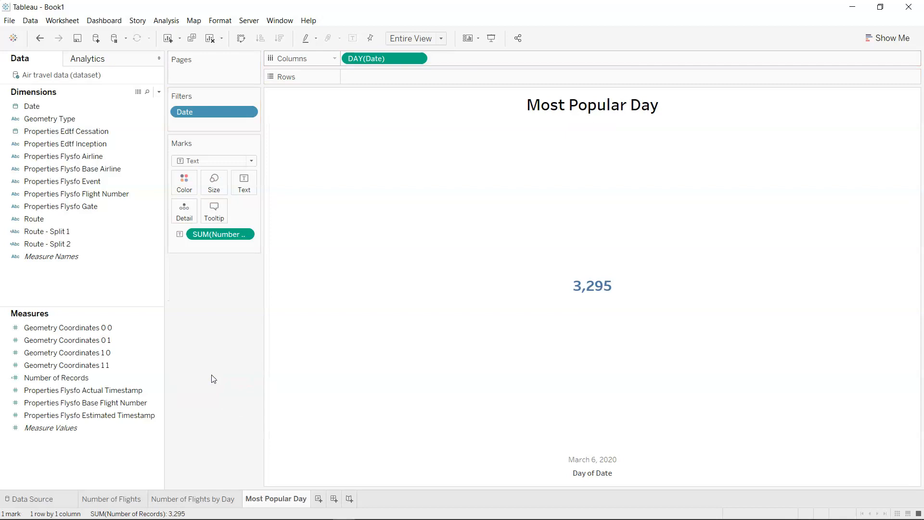
Change the Most Popular Day sheet to a text table.
click(893, 37)
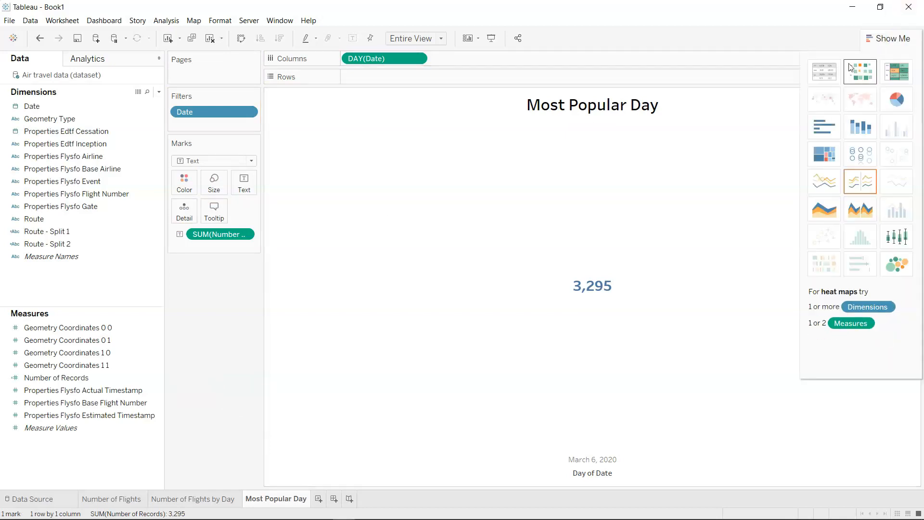
click(829, 72)
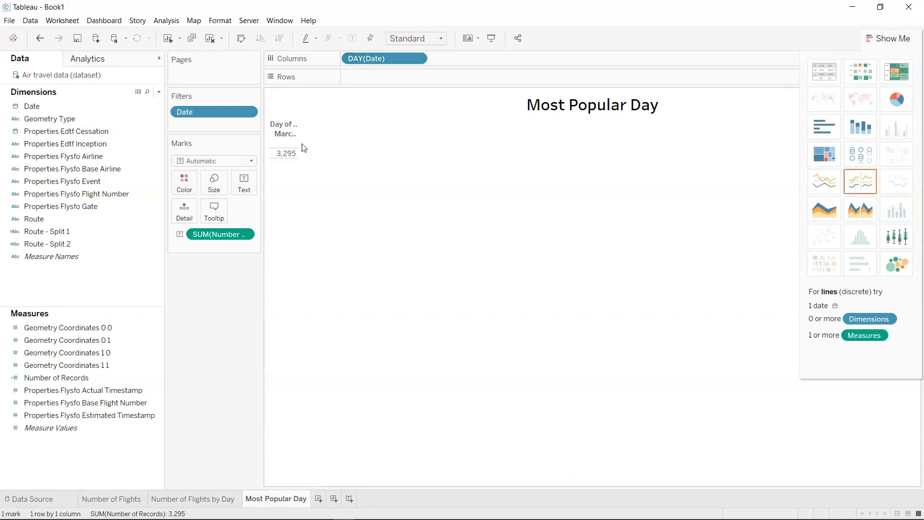
click(897, 38)
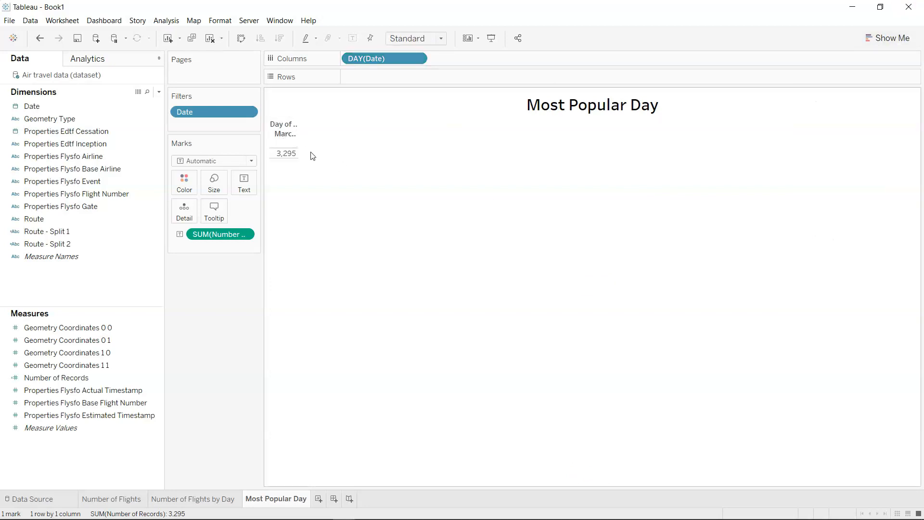
Widen the table column to fit the full date and hide the field labels for columns.
drag(299, 142, 330, 144)
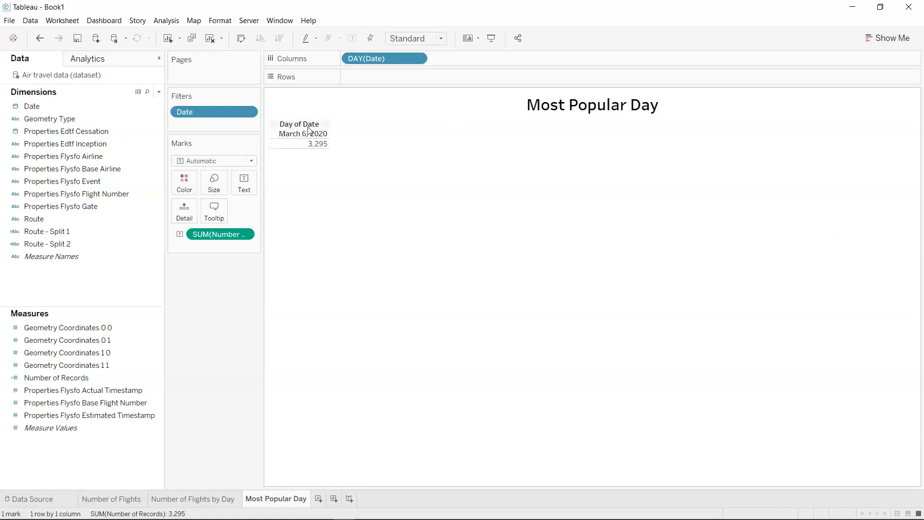
right_click(308, 130)
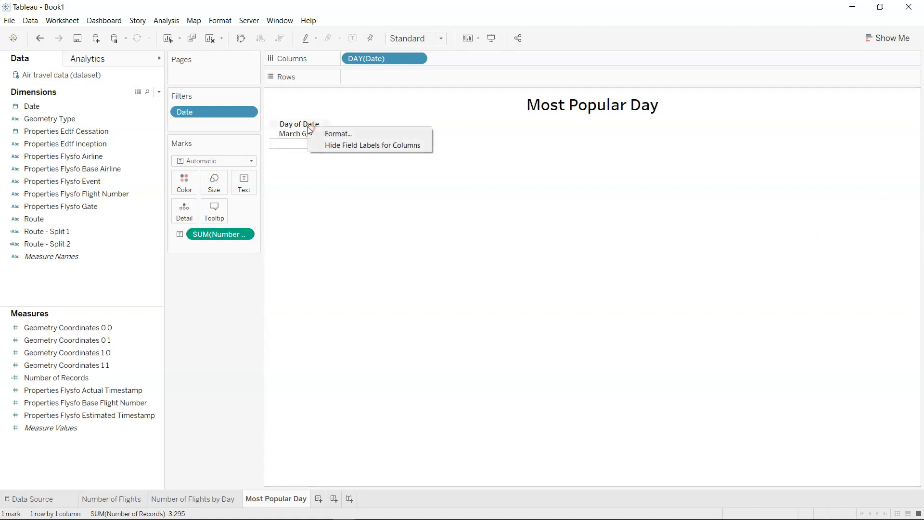
click(345, 145)
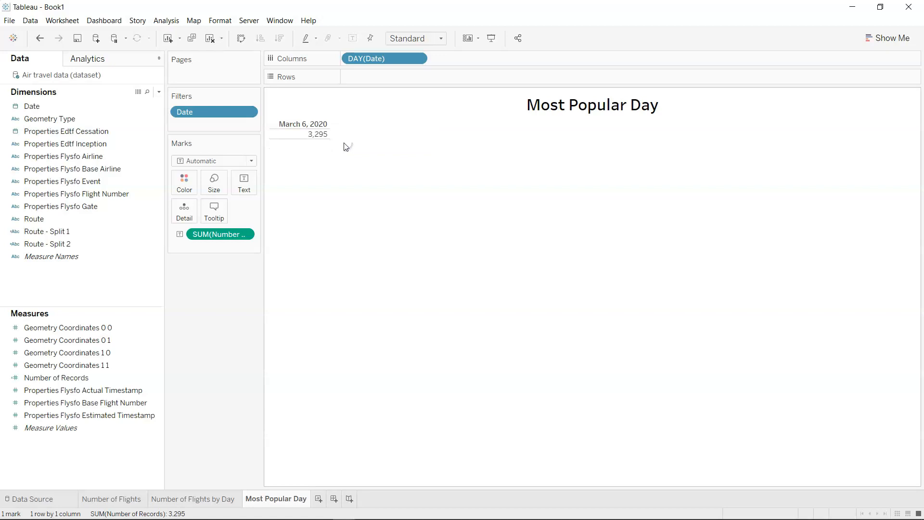
Format the table's column borders with the Total pane border set to None.
right_click(313, 135)
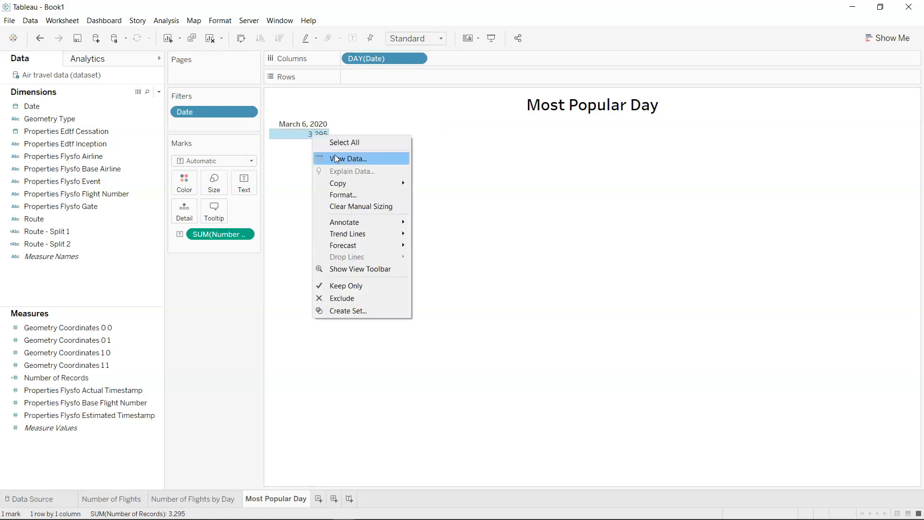
click(356, 195)
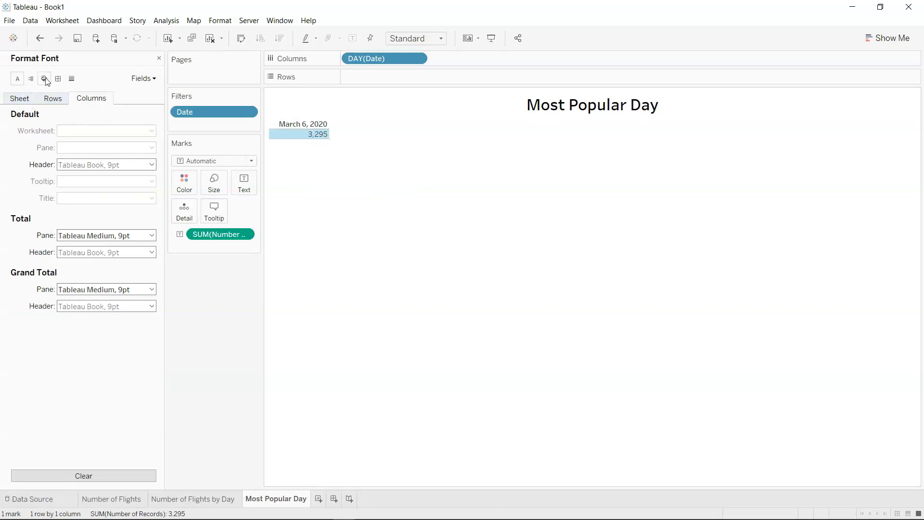
click(59, 80)
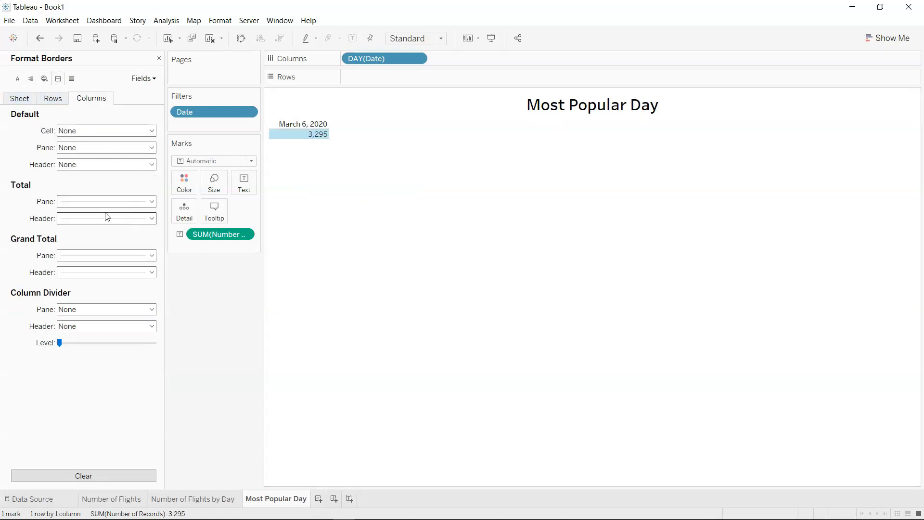
click(117, 202)
click(120, 219)
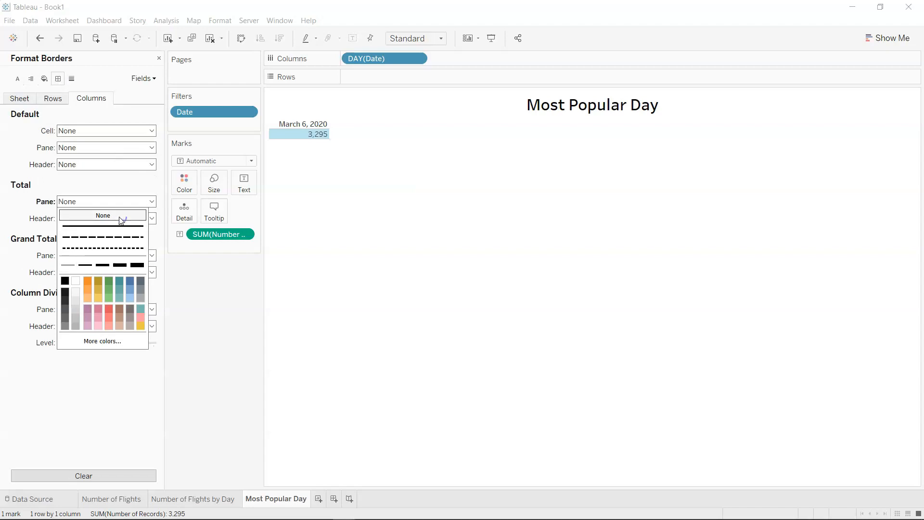
click(413, 207)
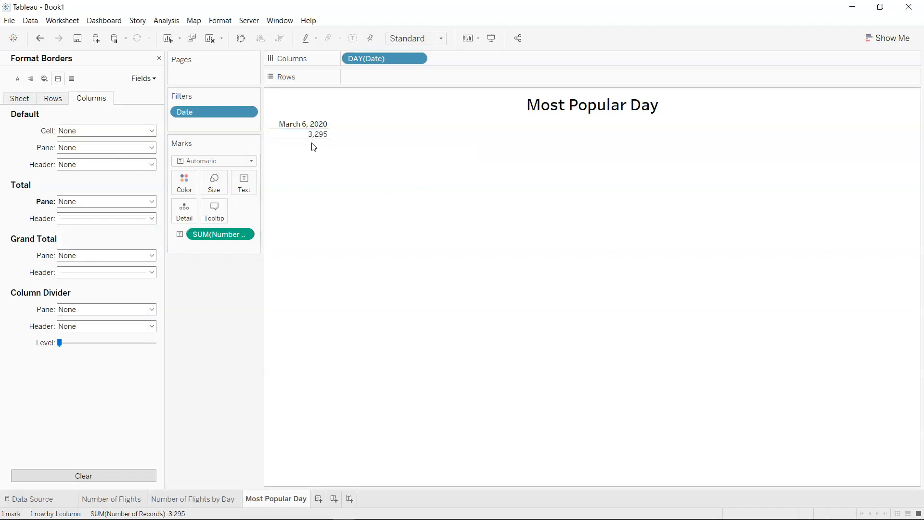
Set the pane's row divider to None in the row borders and review the sheet-level border settings.
click(53, 98)
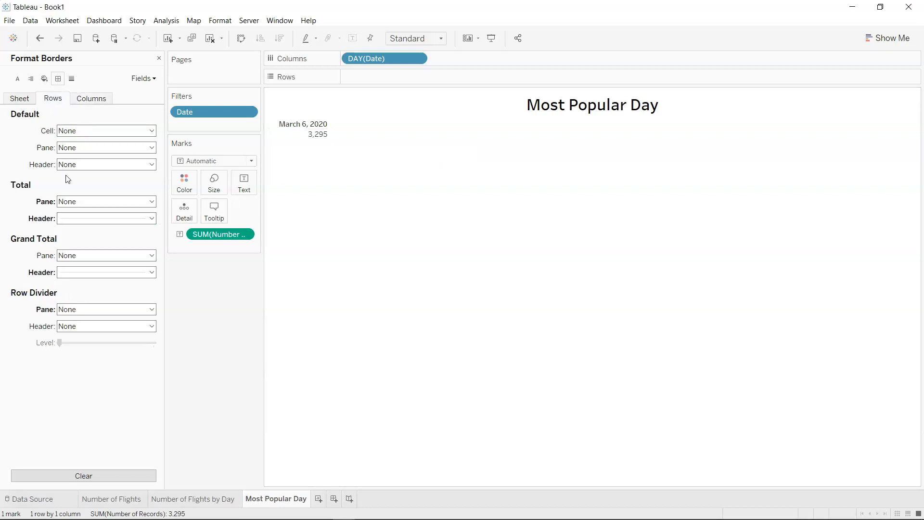
click(104, 310)
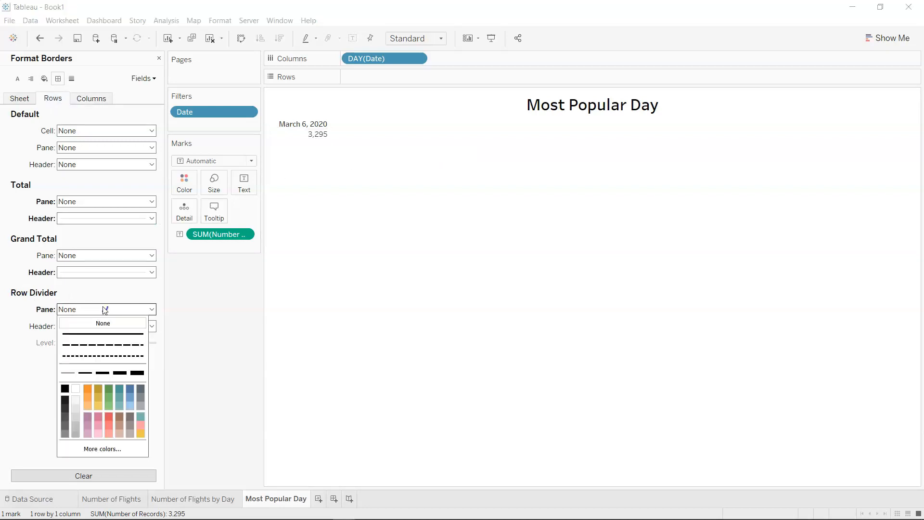
click(373, 159)
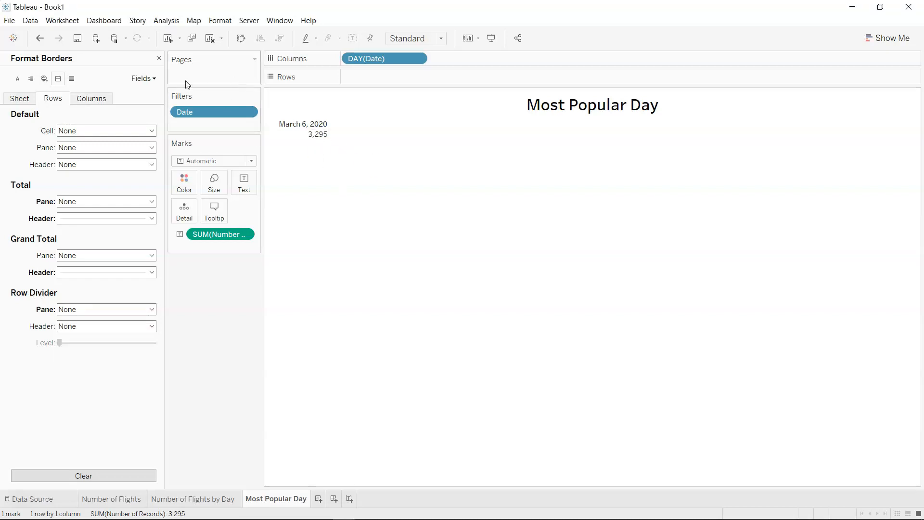
click(26, 101)
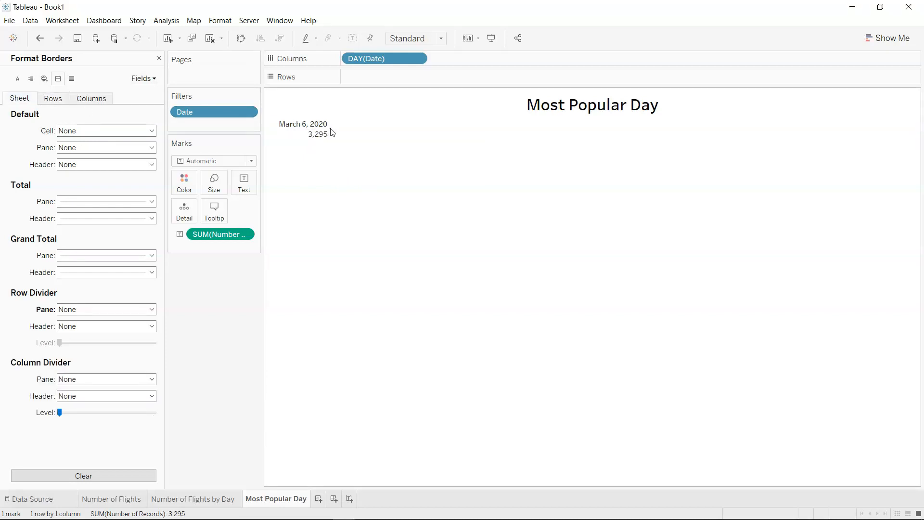
Fit the Most Popular Day sheet to Entire View.
click(410, 39)
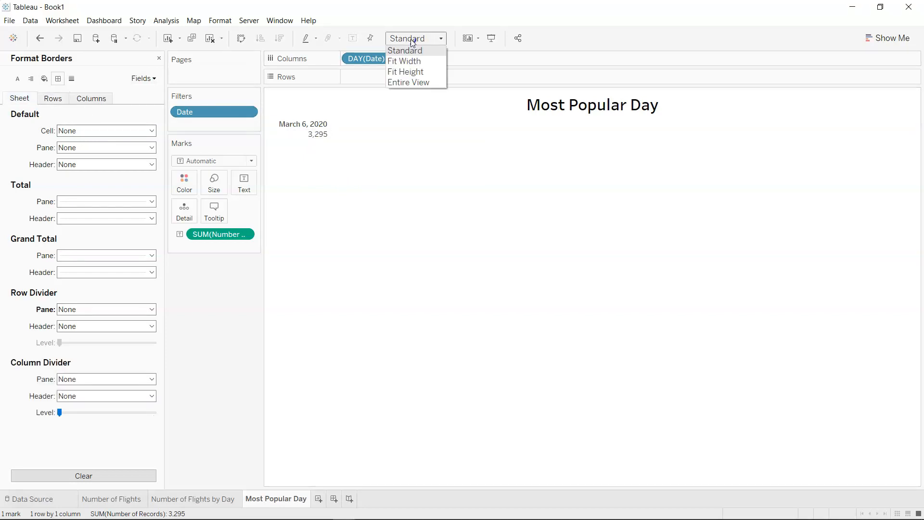
click(419, 83)
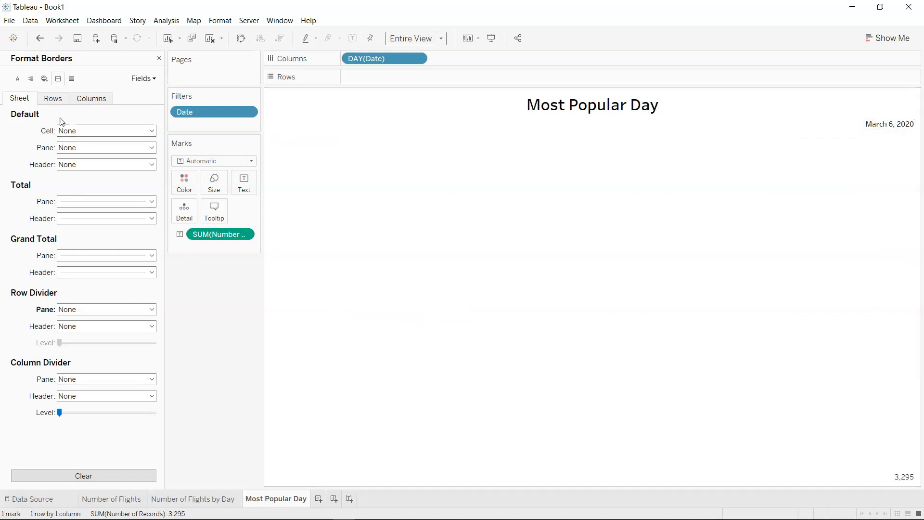
Align the flight count label in the Most Popular Day table to the middle vertically and the center horizontally.
click(17, 80)
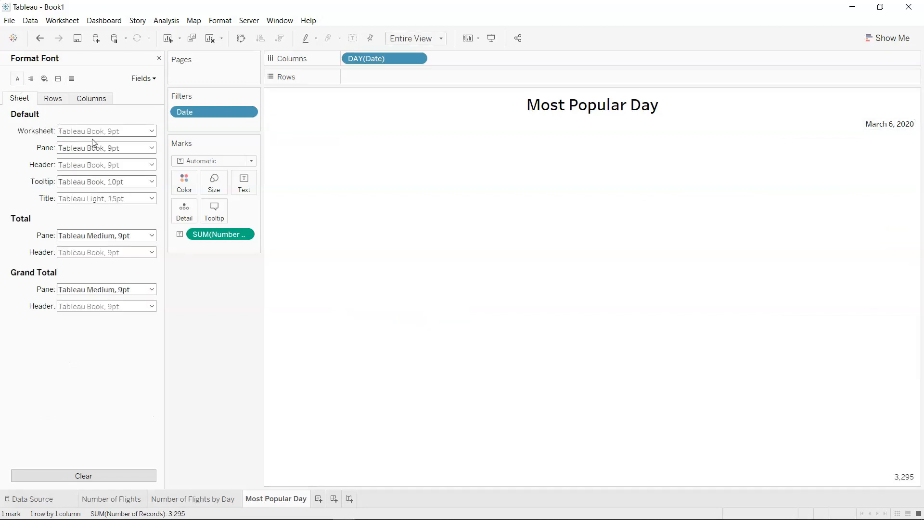
click(245, 182)
click(309, 222)
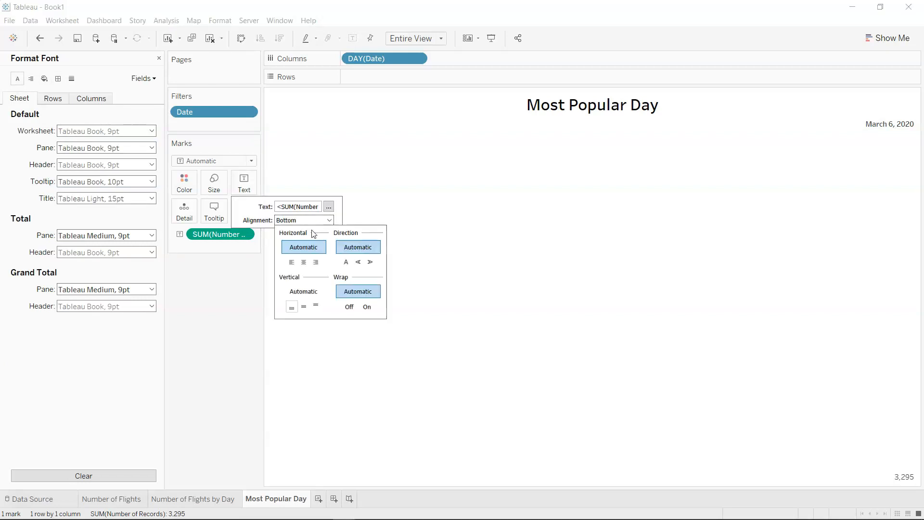
click(308, 310)
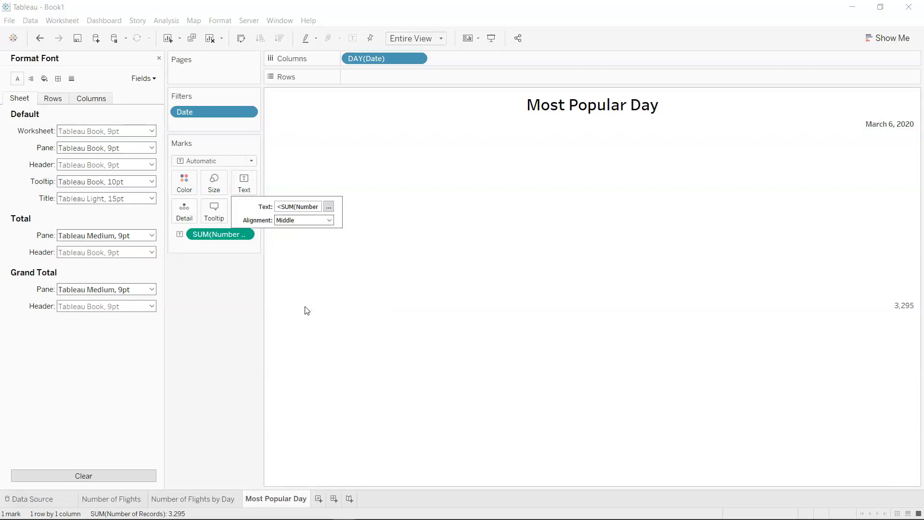
click(306, 222)
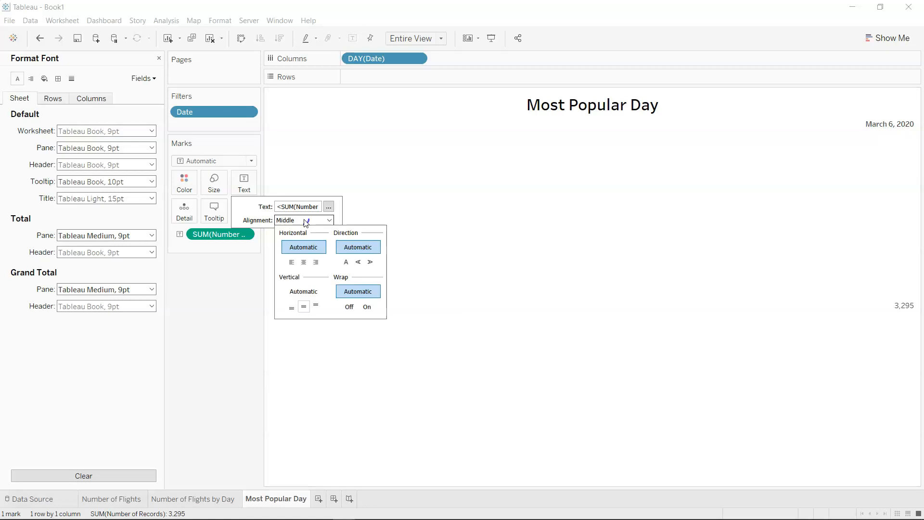
click(305, 263)
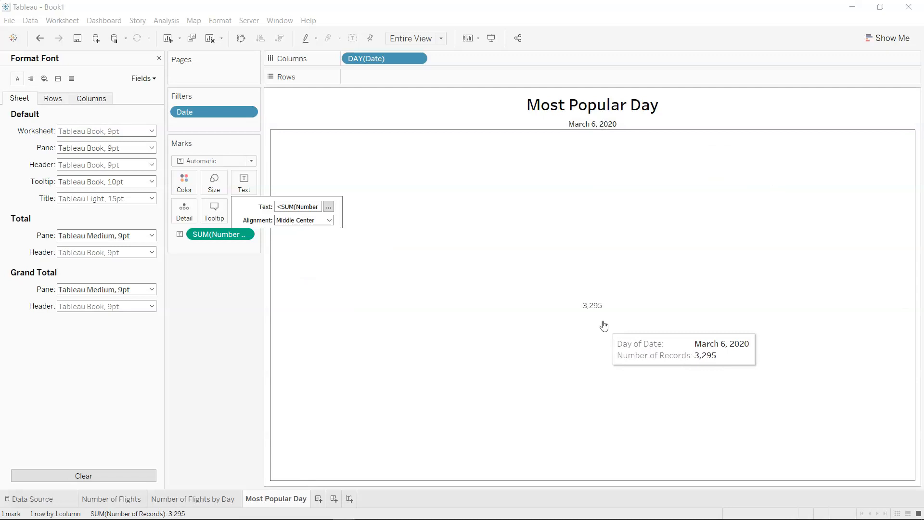
Format the SUM(Number of Records) label text as Tableau Bold, size 14, in dark blue.
click(329, 206)
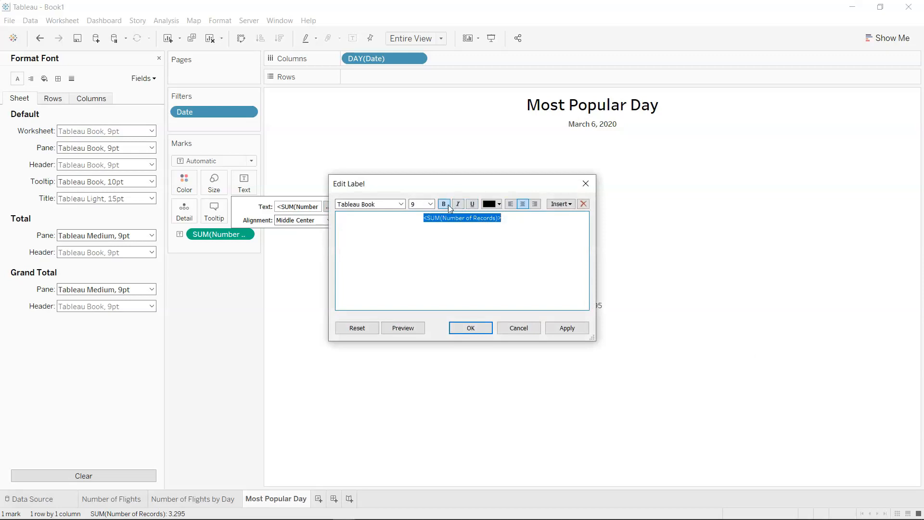
click(431, 205)
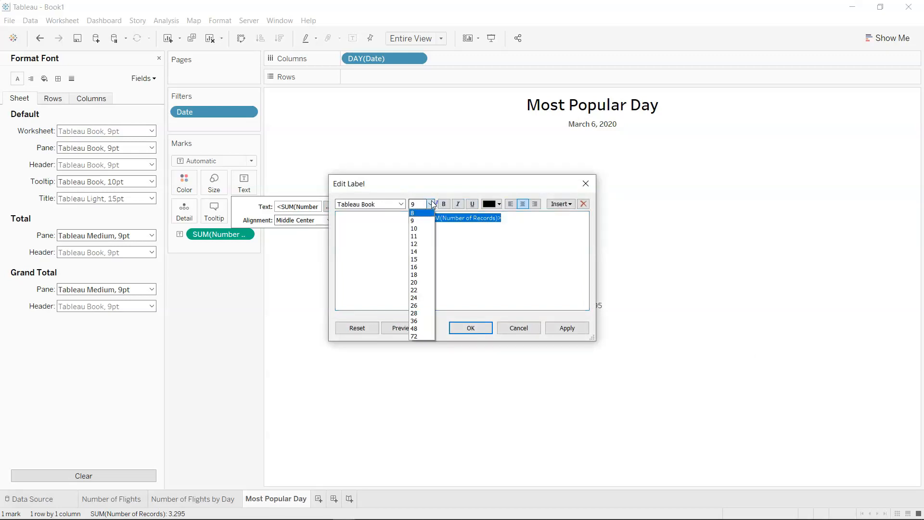
click(429, 252)
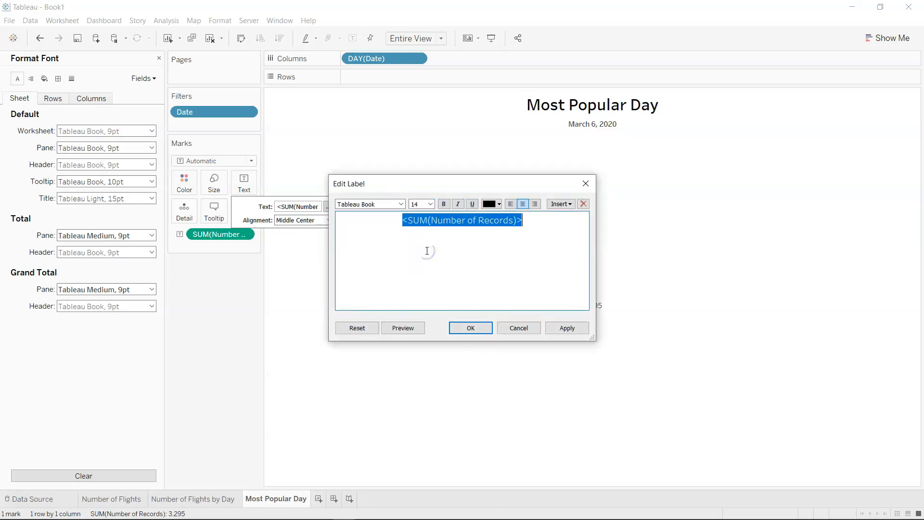
click(500, 204)
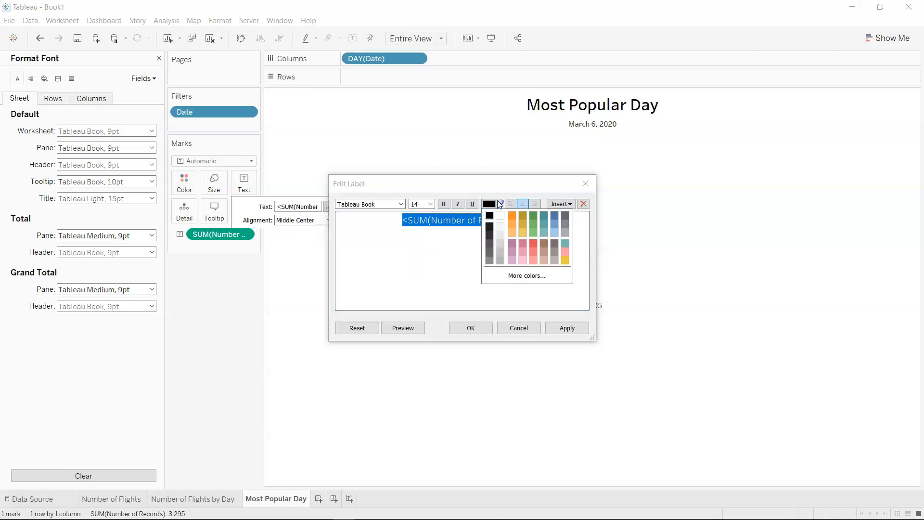
click(555, 216)
click(401, 204)
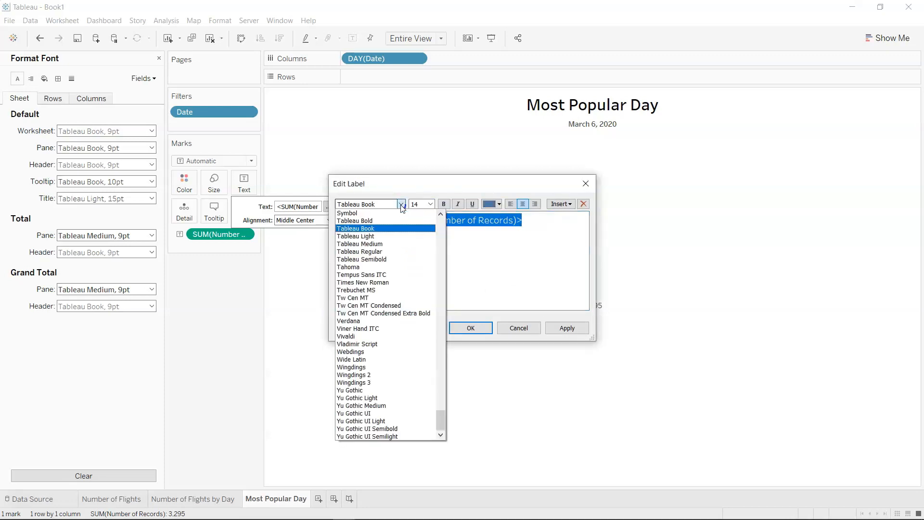
click(397, 222)
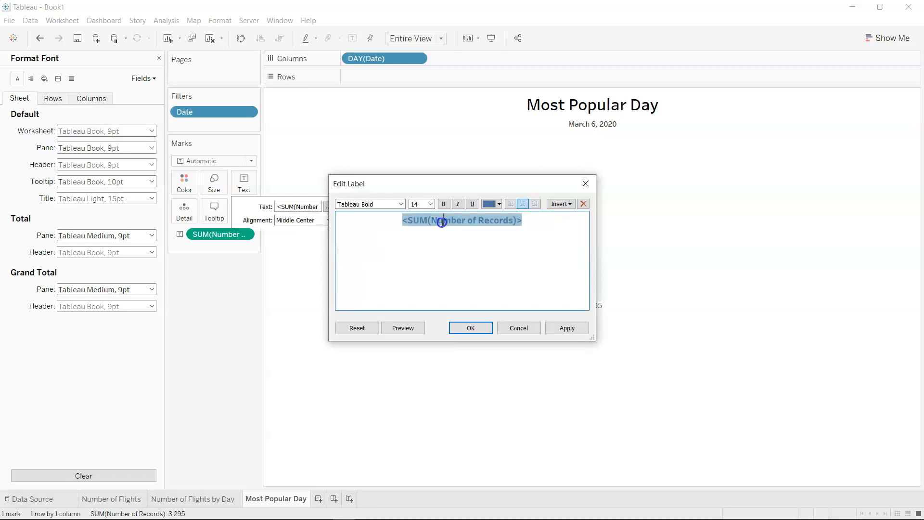
click(567, 328)
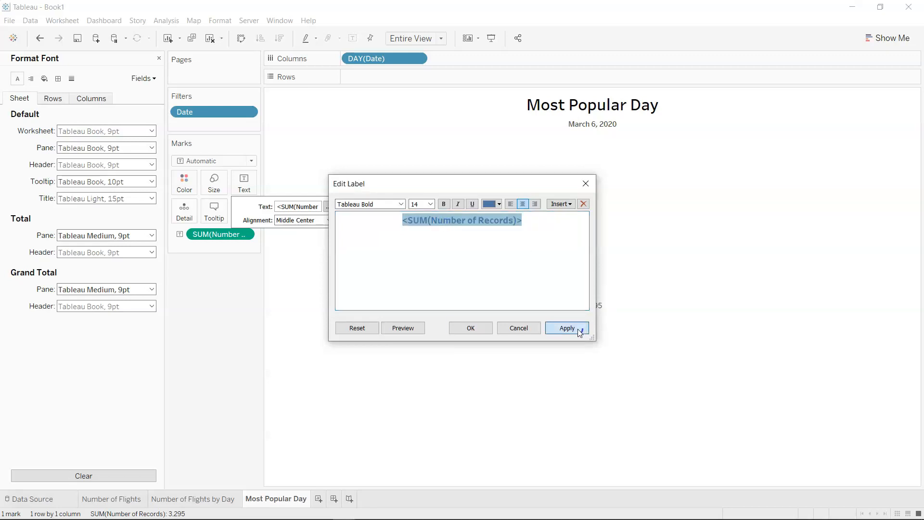
click(470, 328)
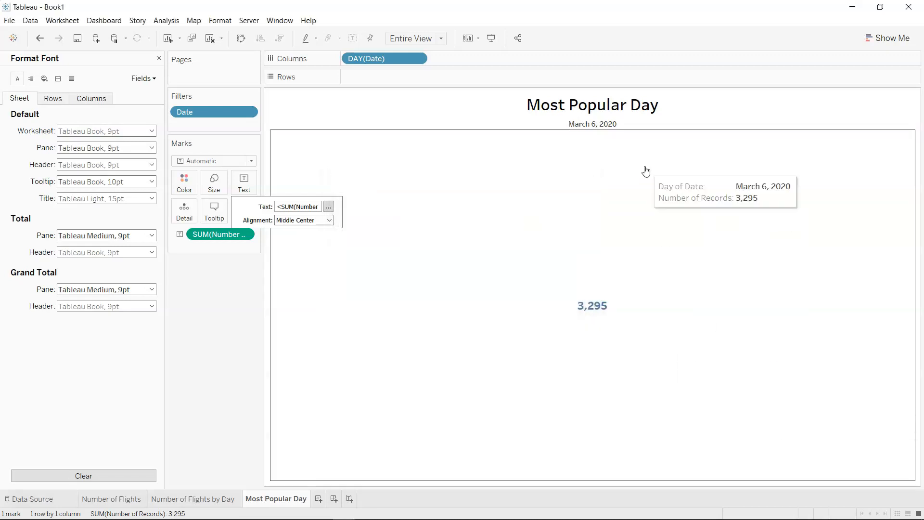
Set the date header's font to Tableau Bold, 12 pt.
right_click(605, 128)
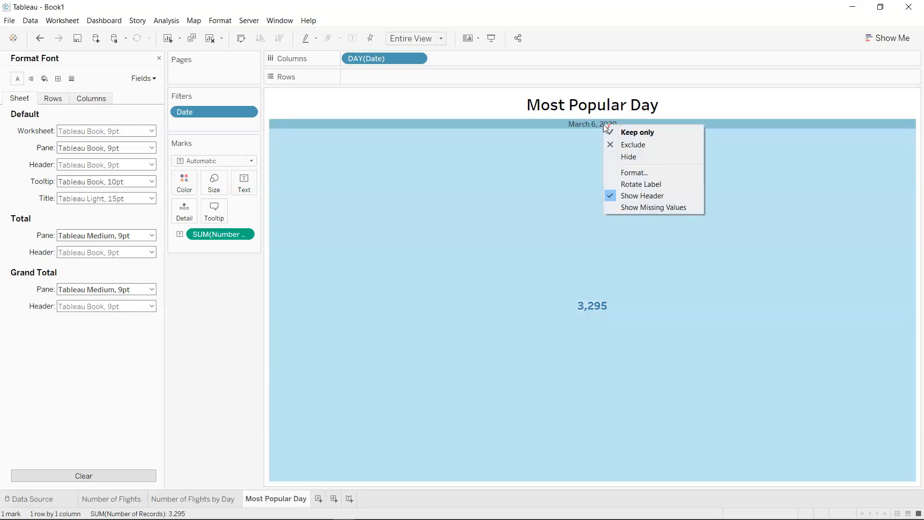
click(638, 174)
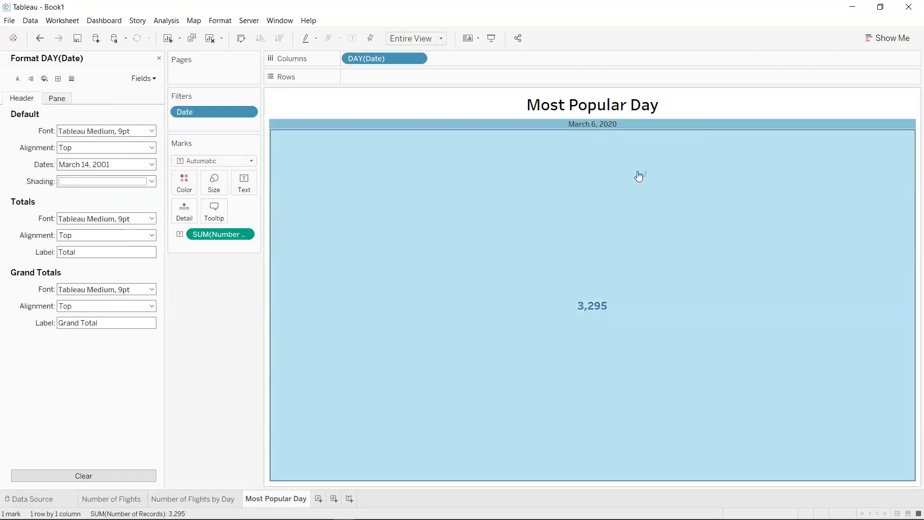
click(115, 131)
click(87, 163)
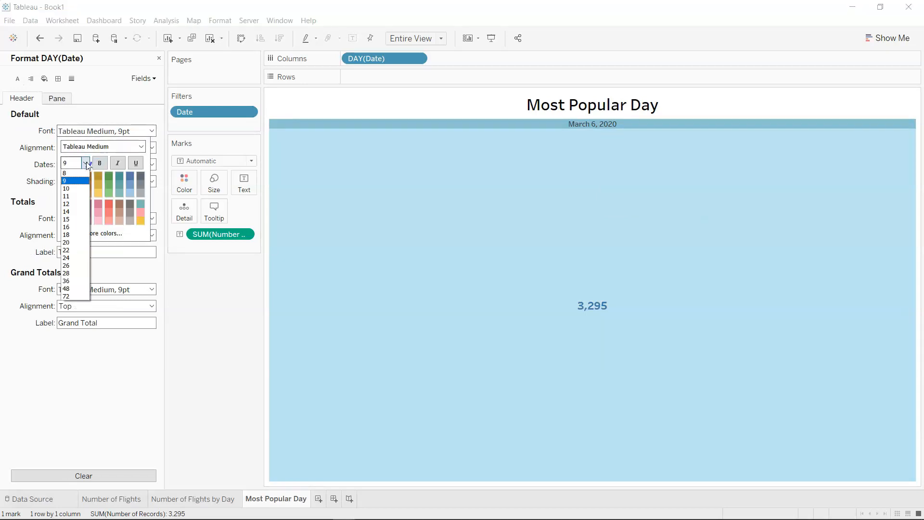
click(84, 204)
click(141, 146)
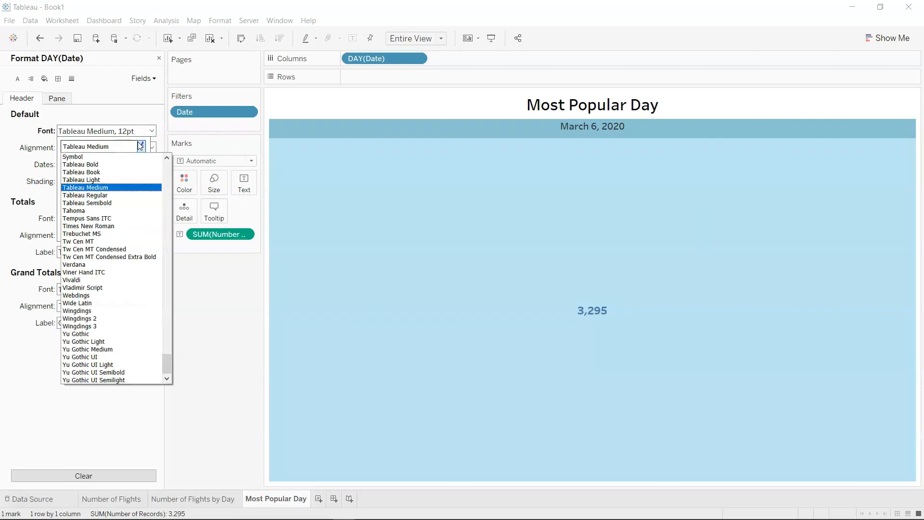
click(129, 166)
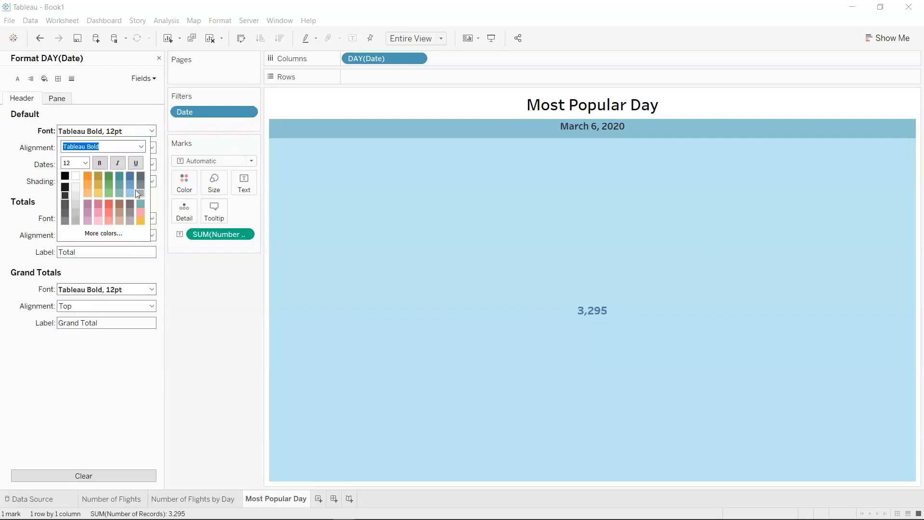
click(226, 340)
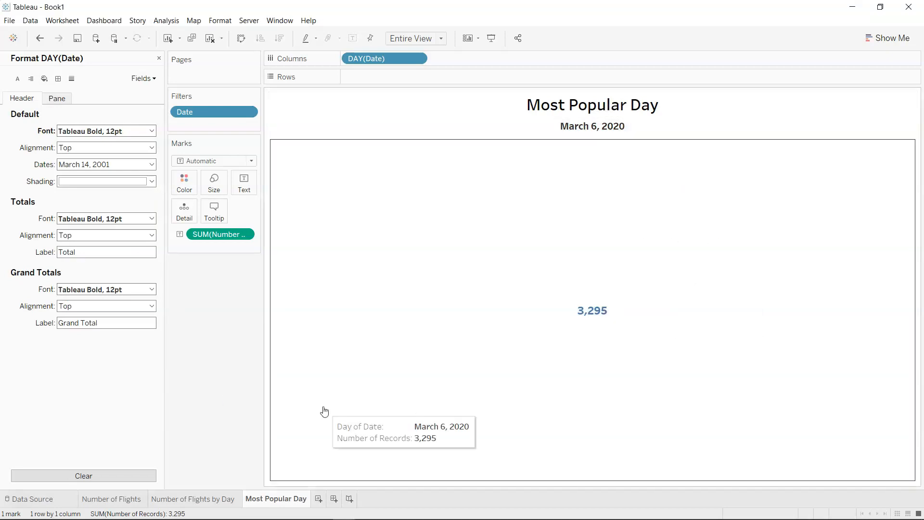
Add a new worksheet and name it Routes.
click(319, 500)
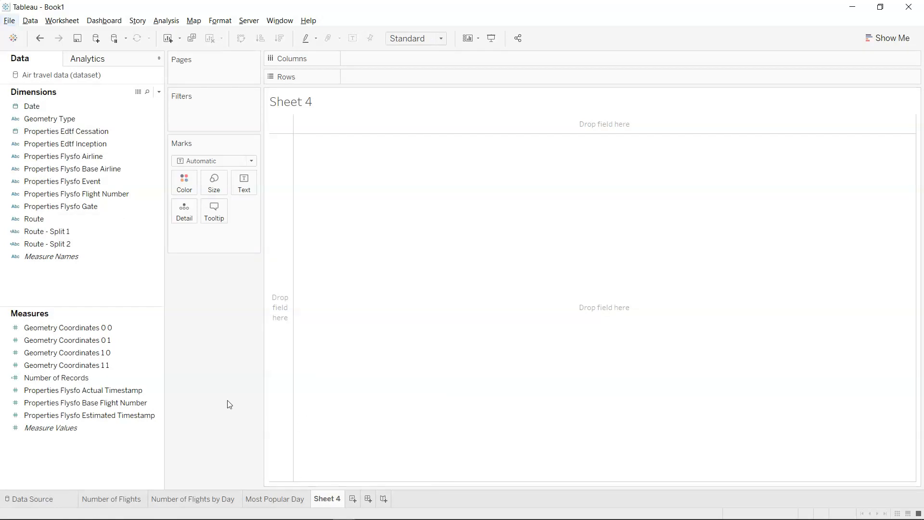
double_click(328, 499)
text(Routes)
key(Return)
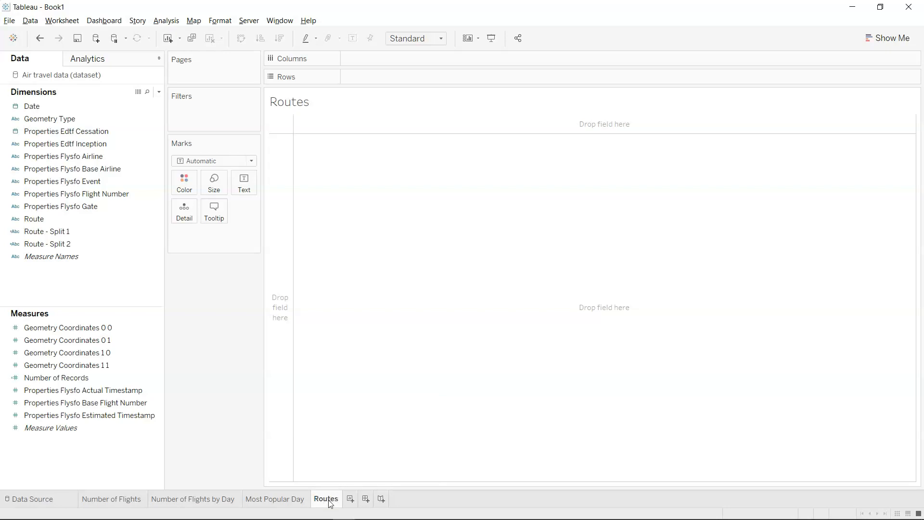
Rename the Route - Split 1 dimension as Route - 1 and Route - Split 2 as Route - 2.
click(74, 233)
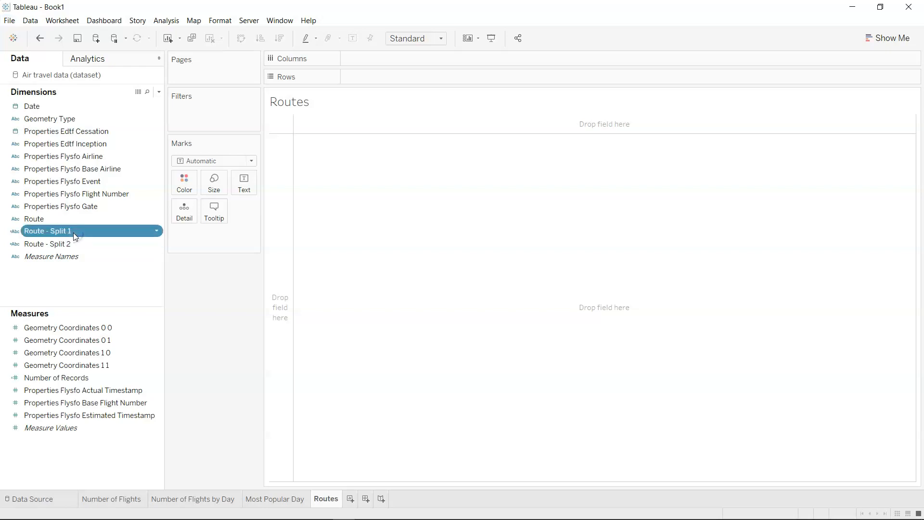
click(75, 233)
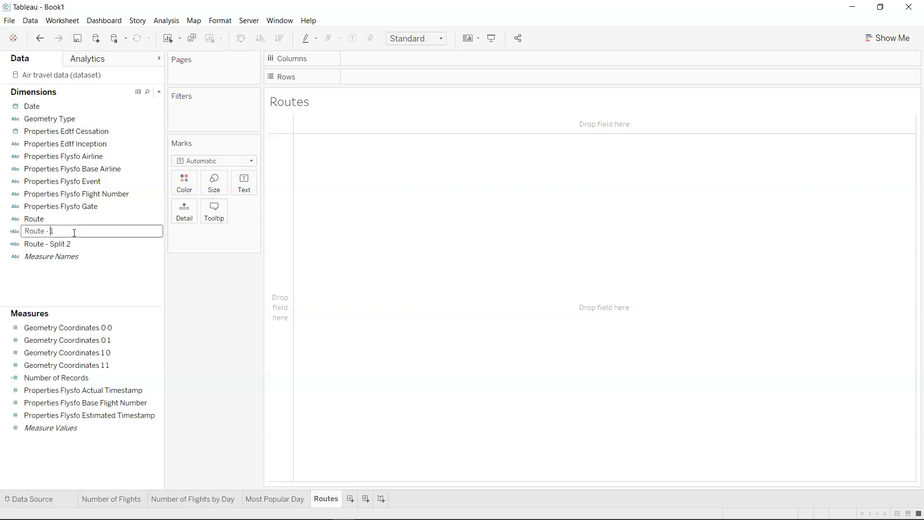
key(Return)
key(Down)
key(F2)
key(Left)
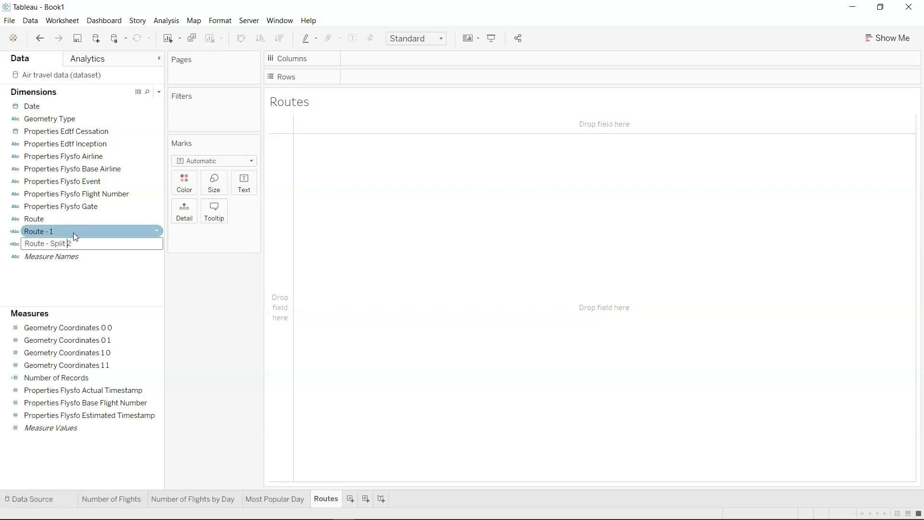
key(BackSpace)
key(BackSpace)
key(BackSpace)
key(BackSpace)
key(Return)
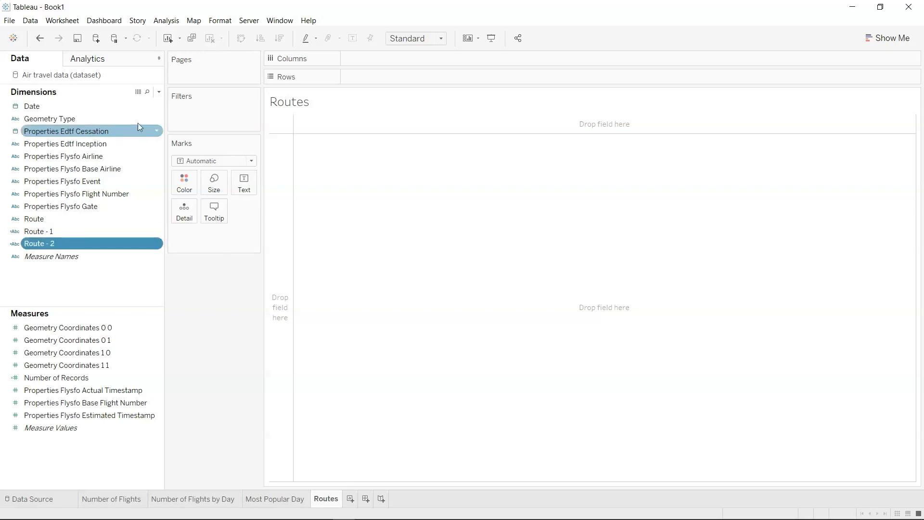
Create a calculated field named Grouped Route.
click(159, 93)
click(150, 106)
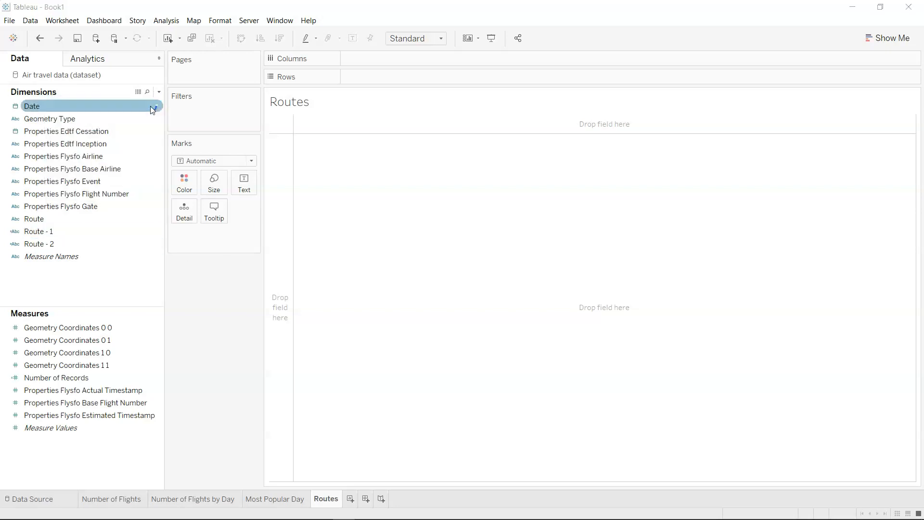
text(Grouped Ro)
Enter the opening condition of the Grouped Route formula: IF [Route - 1] = 'SFO' THEN.
click(397, 267)
text(If)
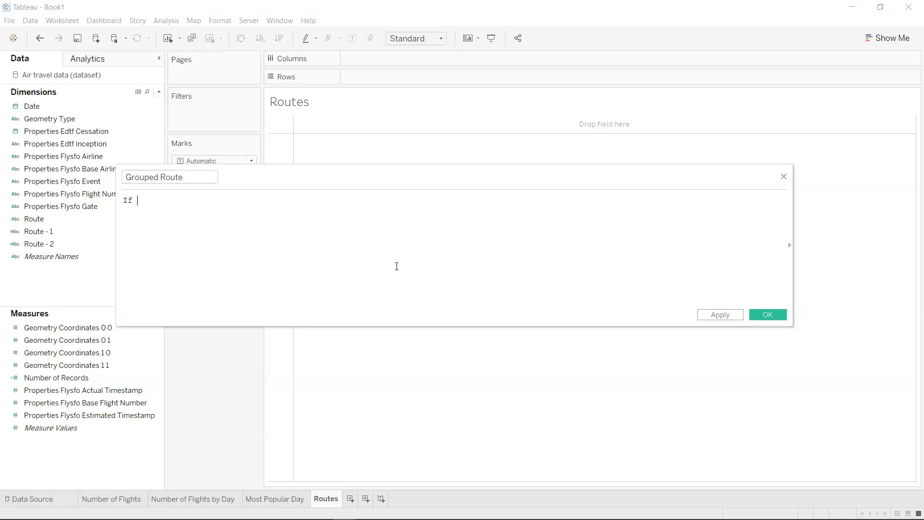
key(BackSpace)
key(BackSpace)
key(Return)
text(rou)
key(Down)
key(Return)
text(= 'SFO' THE)
key(Return)
Complete the Grouped Route formula with [Route - 2] ELSE [Route - 1] END and save the calculated field.
text(rout)
key(Down)
key(Down)
key(Return)
text(else)
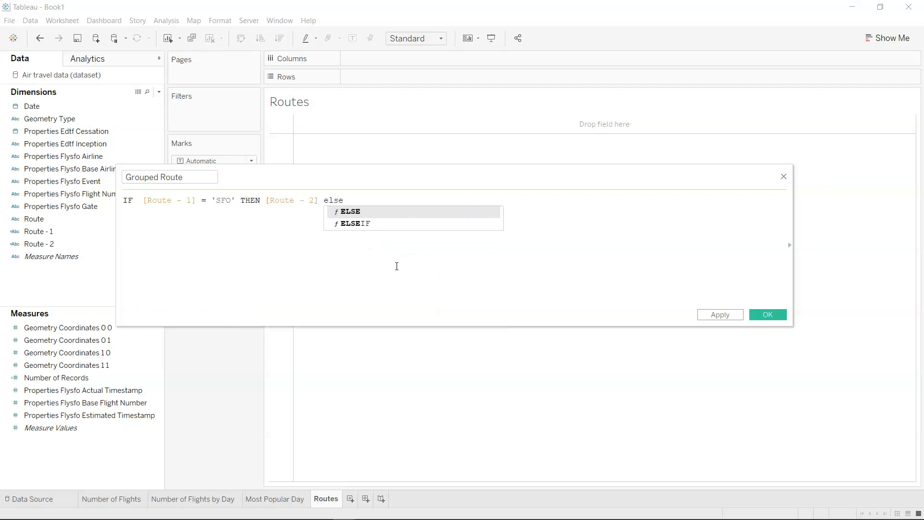
key(Return)
text(rou)
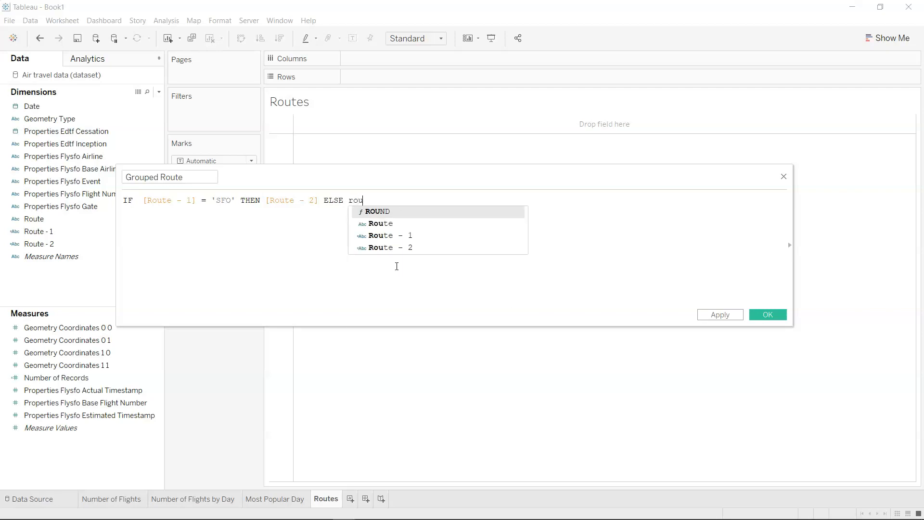
key(Down)
key(Down)
key(Return)
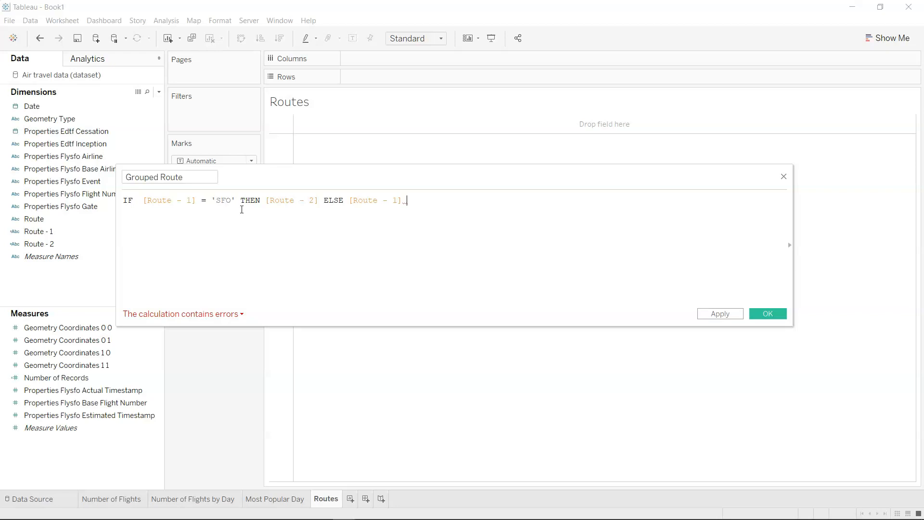
text(en)
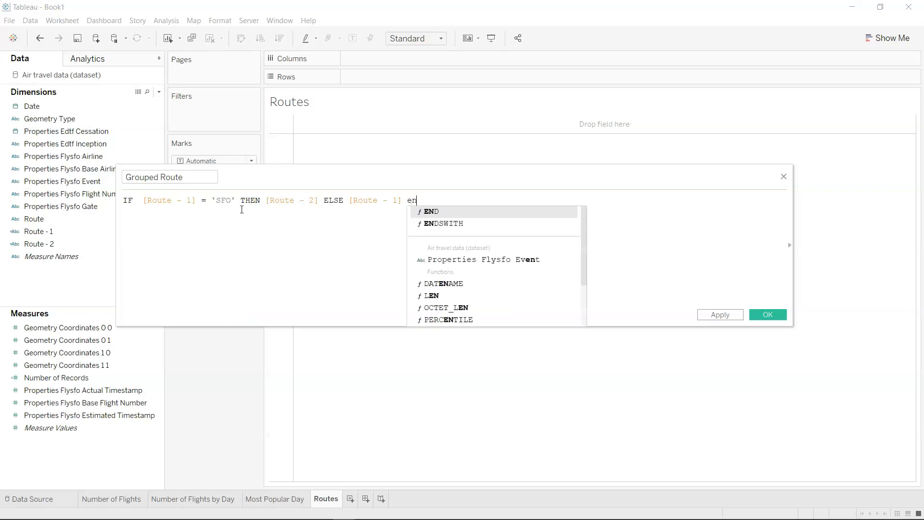
key(Return)
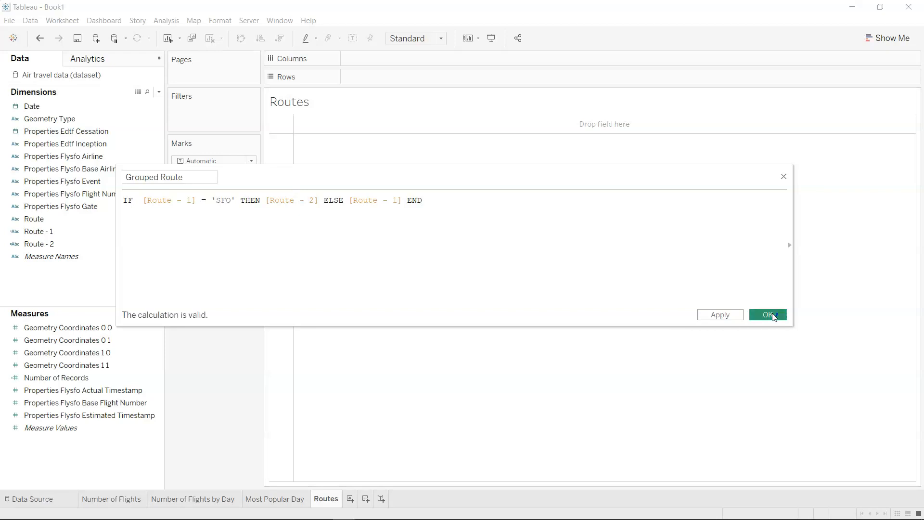
click(769, 314)
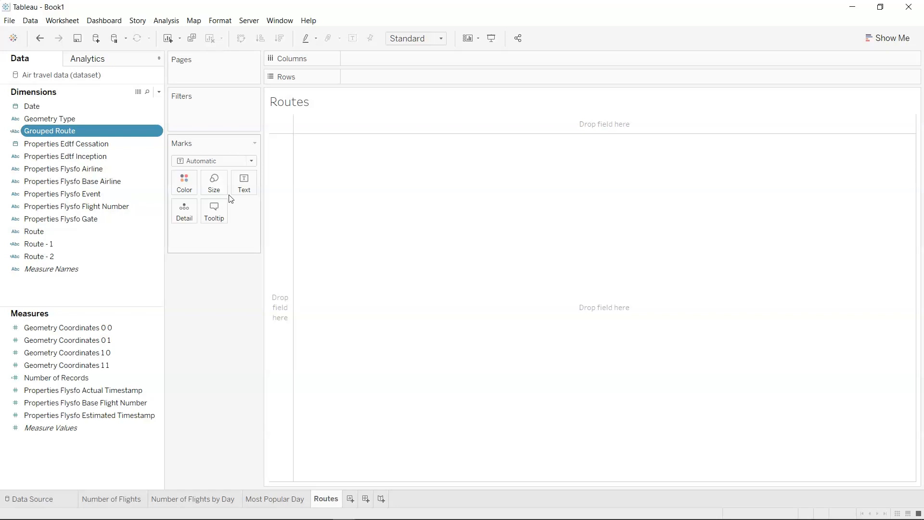
Build a horizontal bar chart with Grouped Route on rows and the sum of Number of Records on columns.
key(alt)
drag(129, 136, 407, 83)
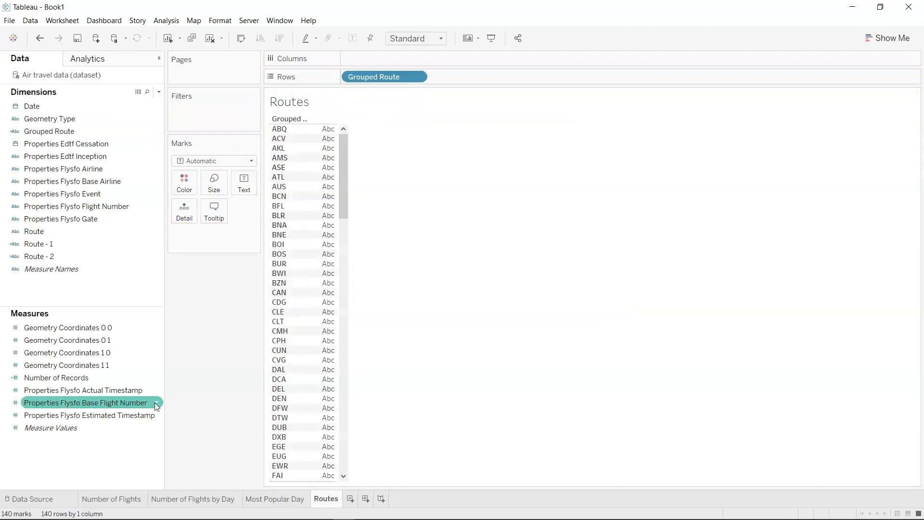
drag(109, 379, 395, 57)
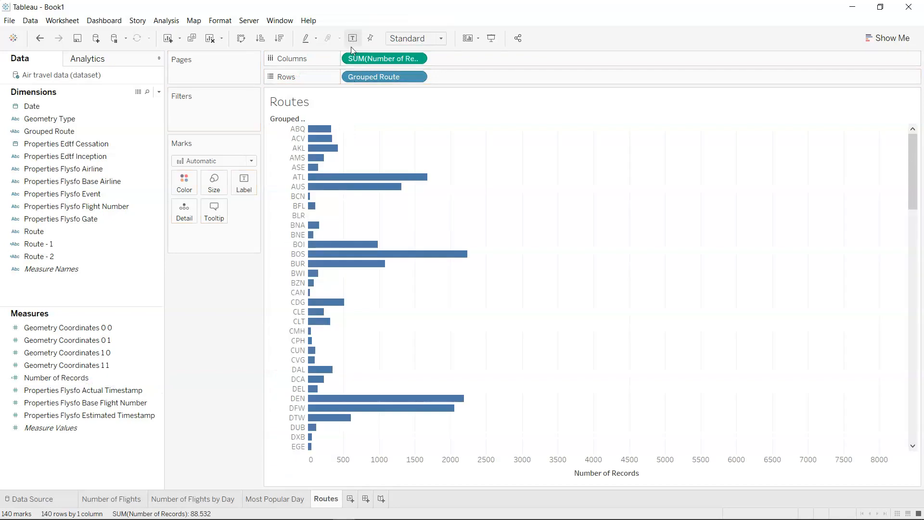
Sort the routes in descending order and filter Grouped Route to the top 5 by sum of Number of Records.
click(279, 38)
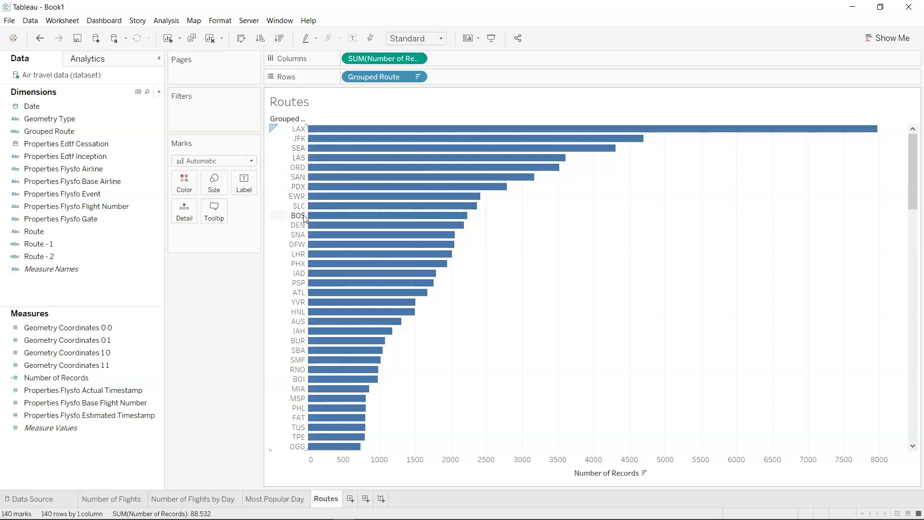
drag(77, 134, 183, 120)
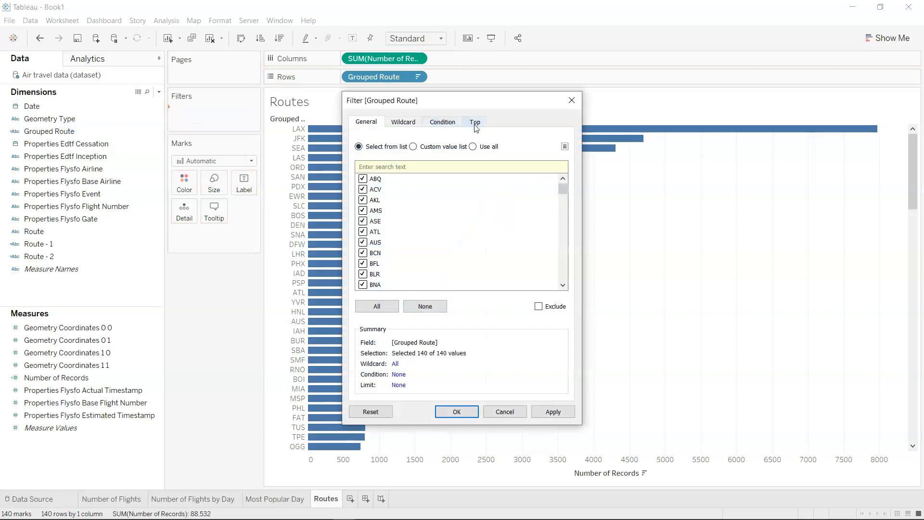
click(475, 122)
click(382, 151)
click(449, 164)
double_click(451, 164)
text(5)
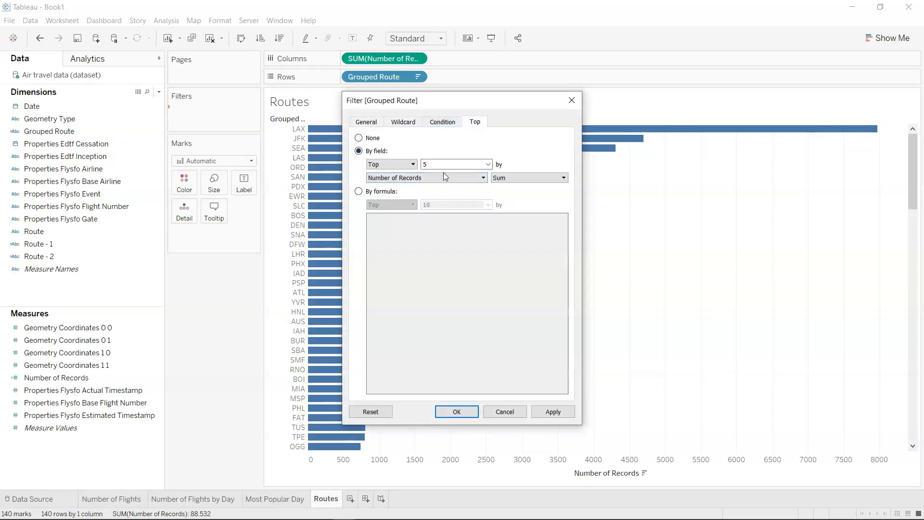
click(561, 414)
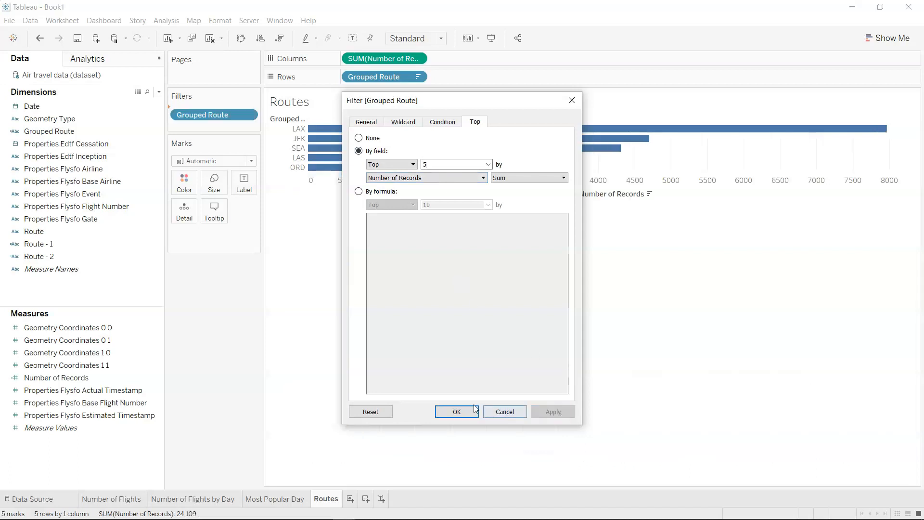
click(456, 412)
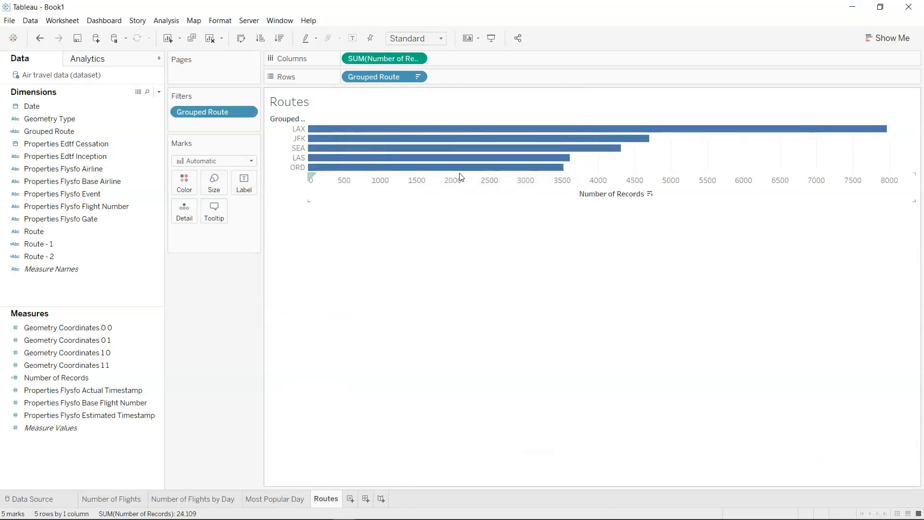
Increase the row height of the route bars slightly.
drag(479, 172, 480, 191)
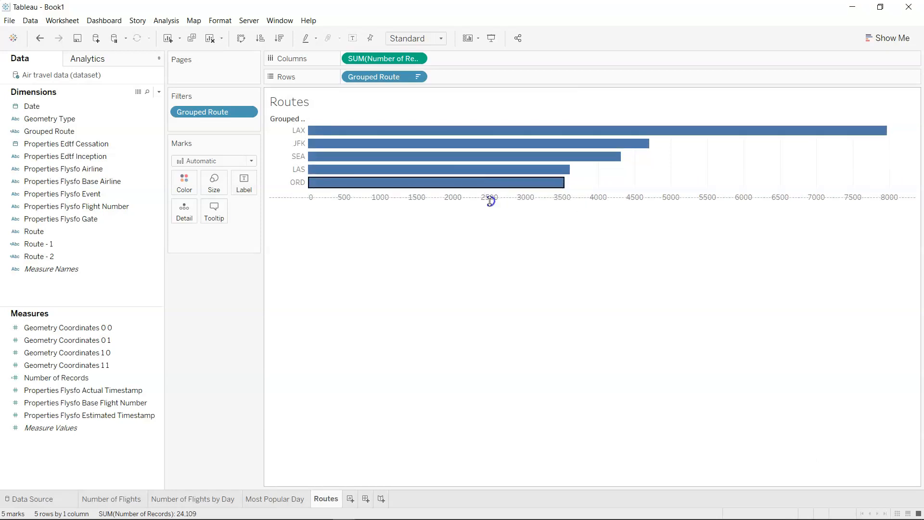
right_click(281, 119)
click(276, 121)
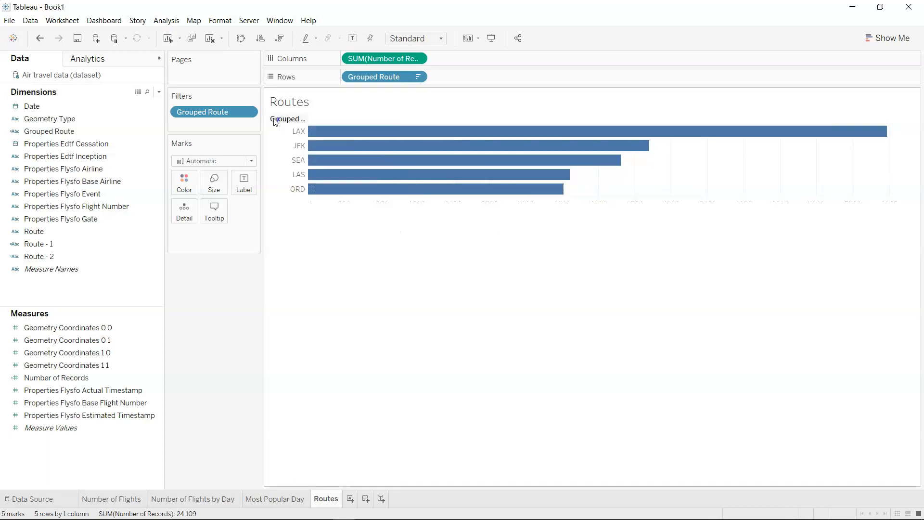
right_click(275, 120)
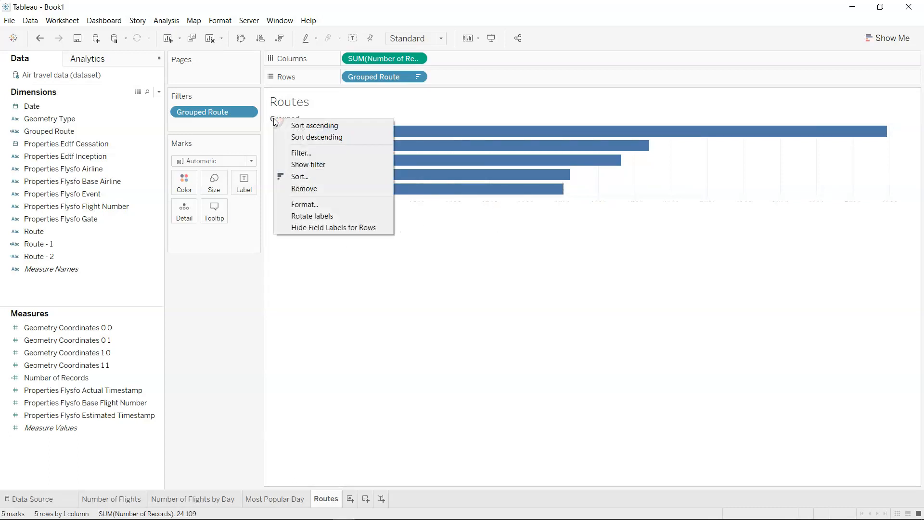
click(332, 190)
key(ctrl+z)
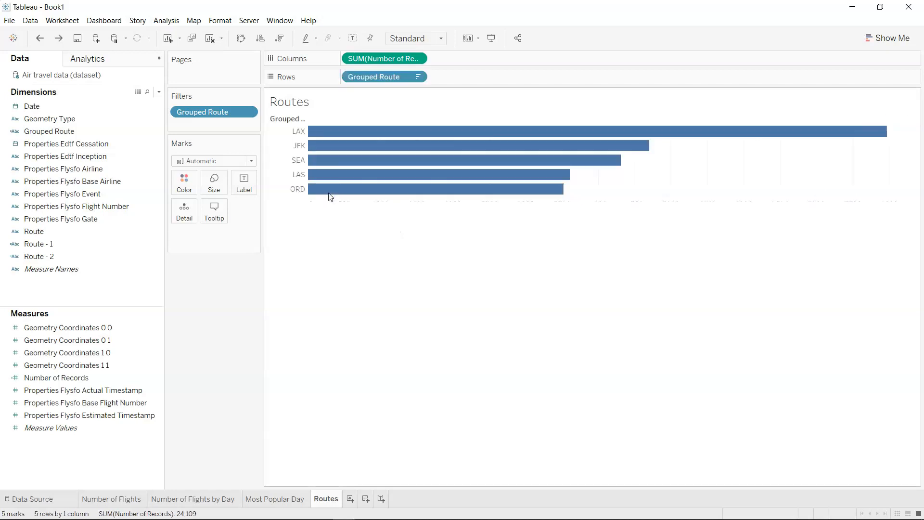
Hide the field labels for rows above the route names.
click(301, 120)
click(331, 271)
right_click(287, 123)
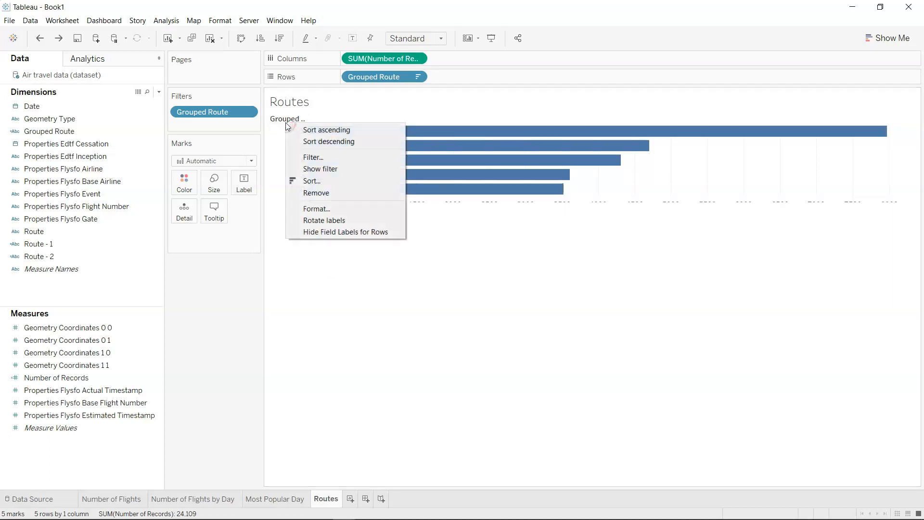
click(331, 230)
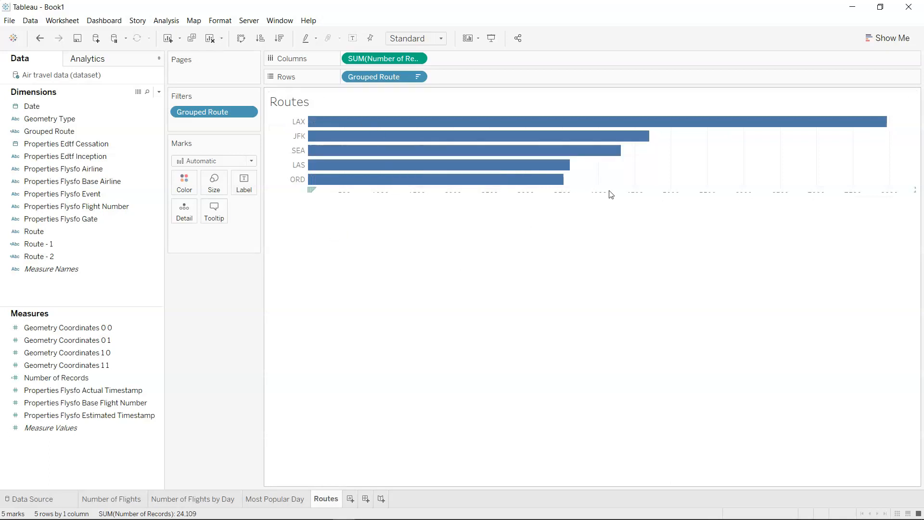
Make the route bars taller and adjust the height of the chart so the Number of Records axis is fully readable.
drag(612, 187, 623, 233)
drag(622, 191, 636, 226)
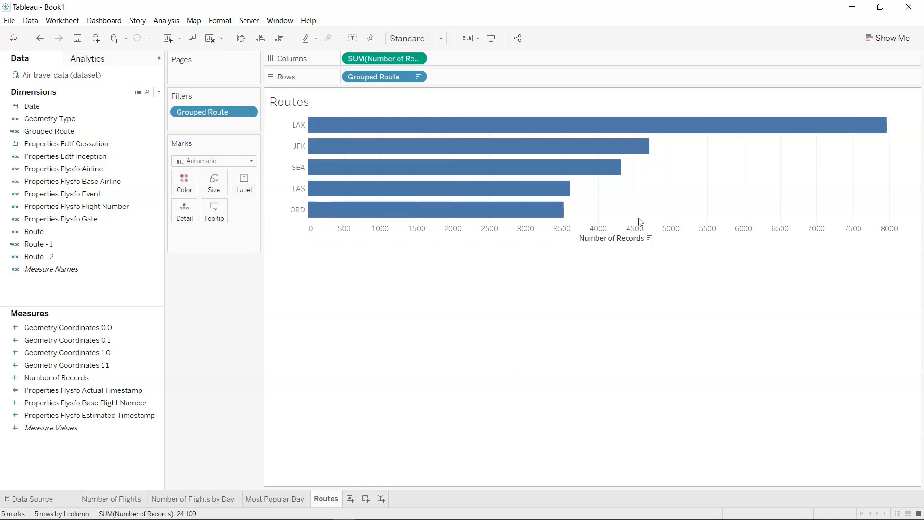
drag(641, 222, 645, 213)
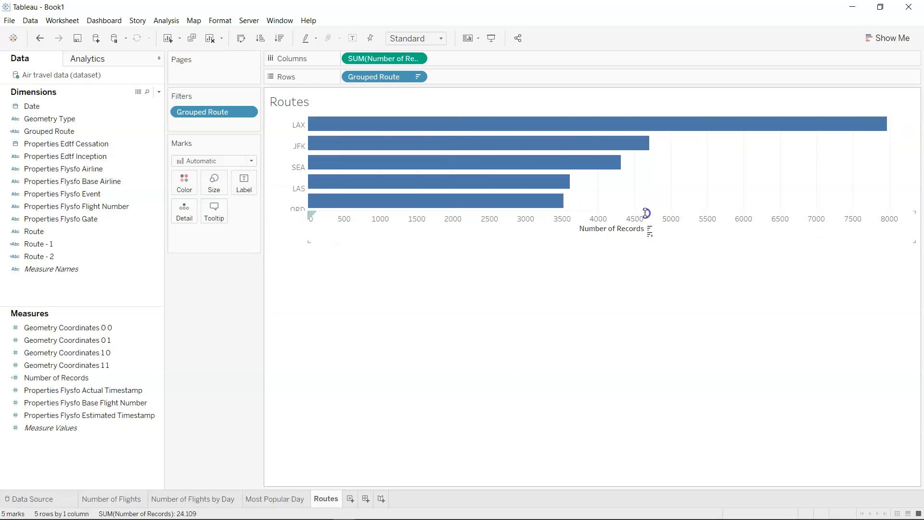
Hide the title of the Routes worksheet.
right_click(626, 239)
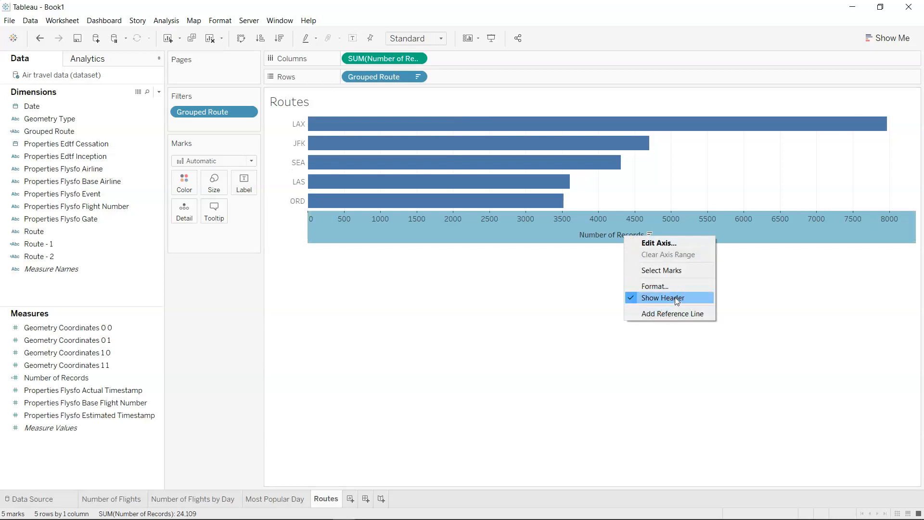
click(613, 344)
right_click(650, 235)
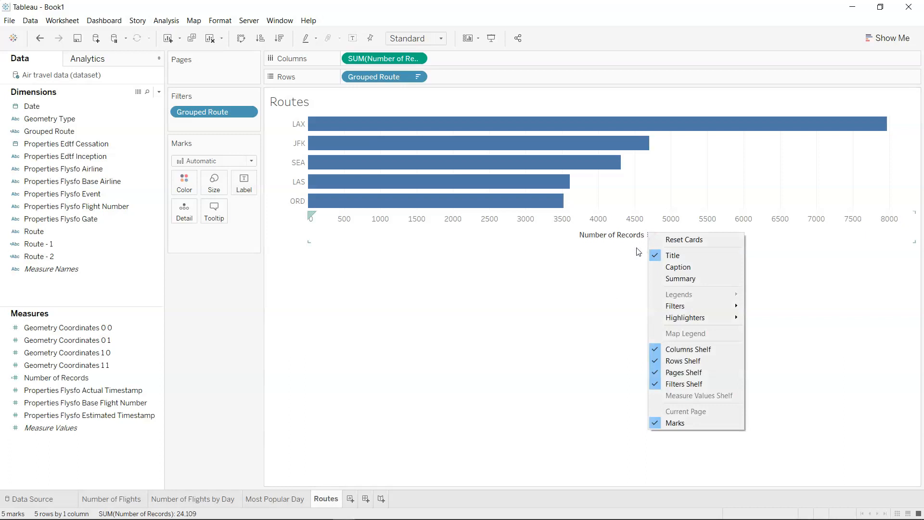
click(666, 256)
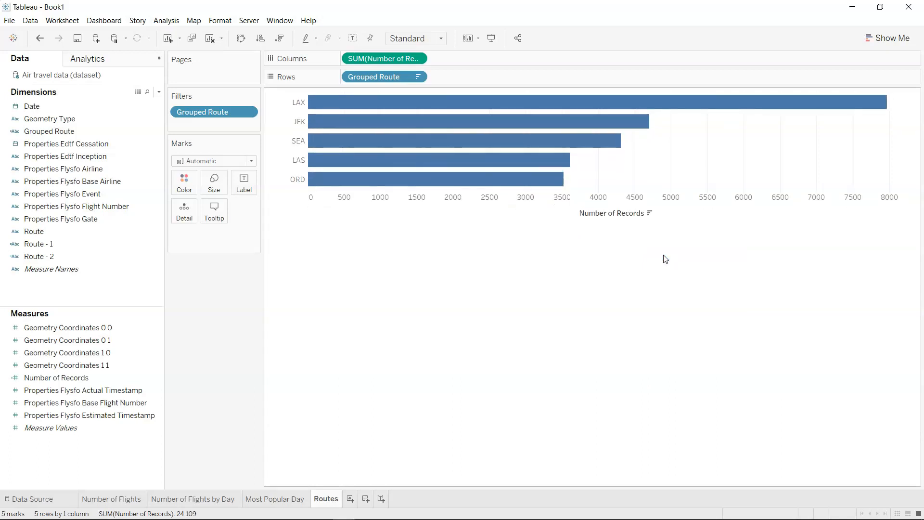
Clear the title of the Number of Records axis and label the bars with the sum of Number of Records.
right_click(615, 204)
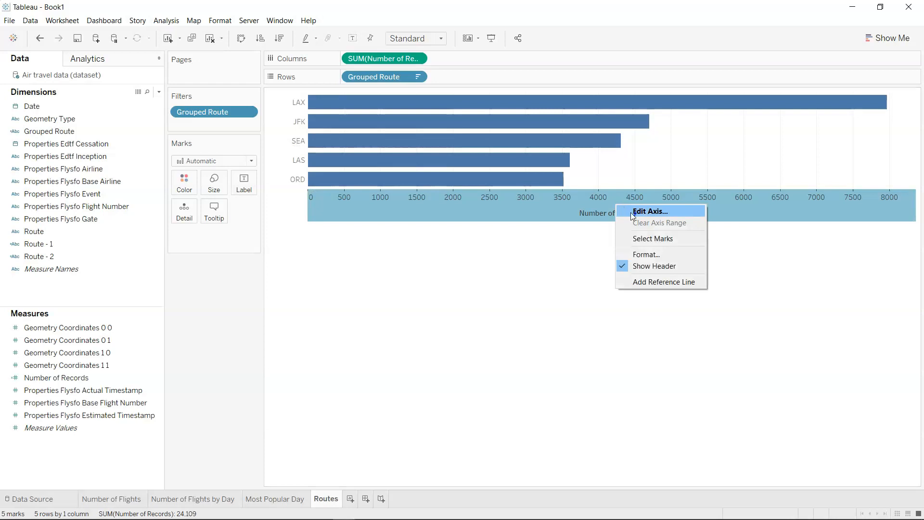
click(631, 212)
triple_click(443, 341)
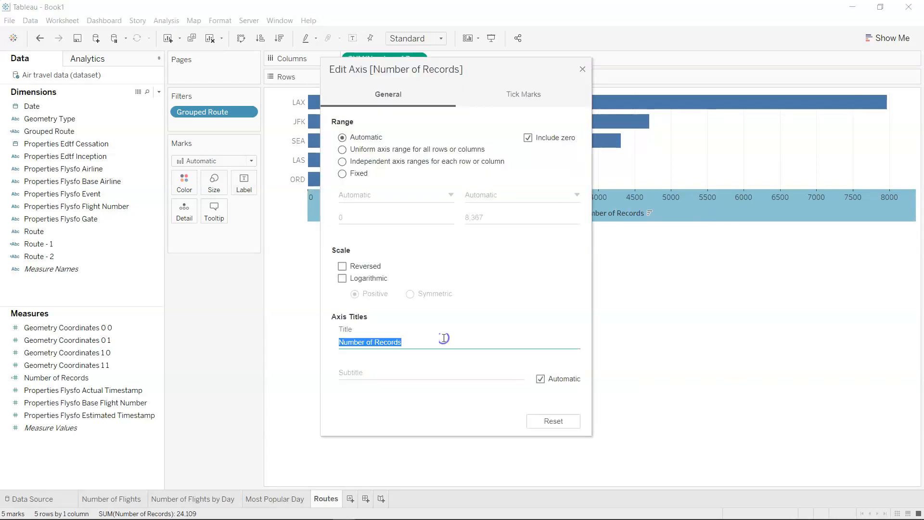
key(BackSpace)
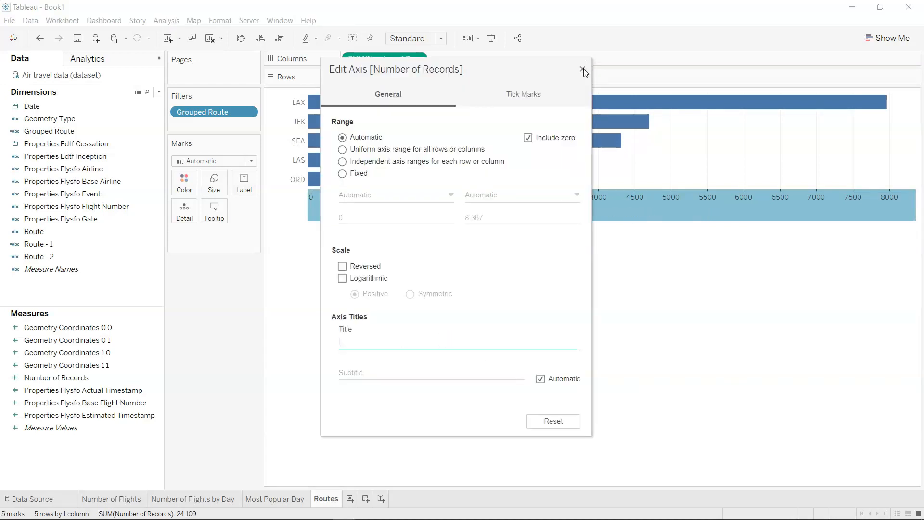
click(582, 70)
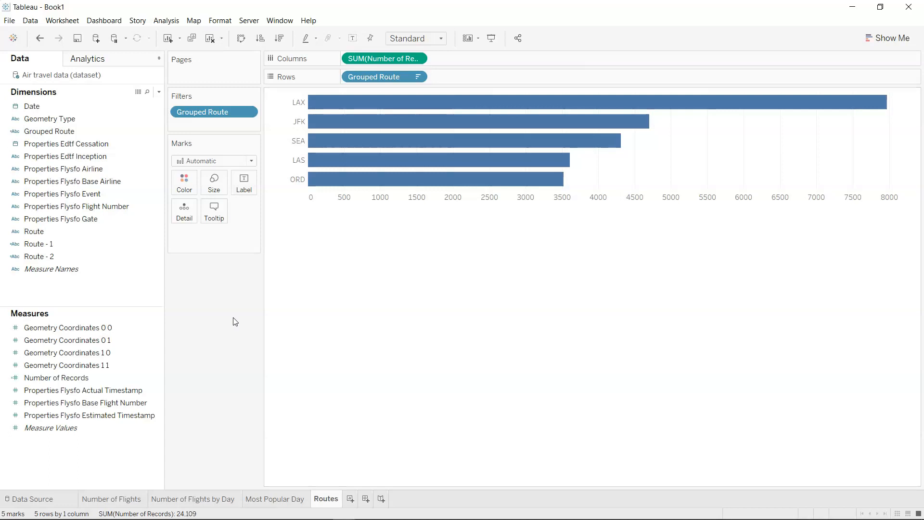
drag(89, 382, 242, 186)
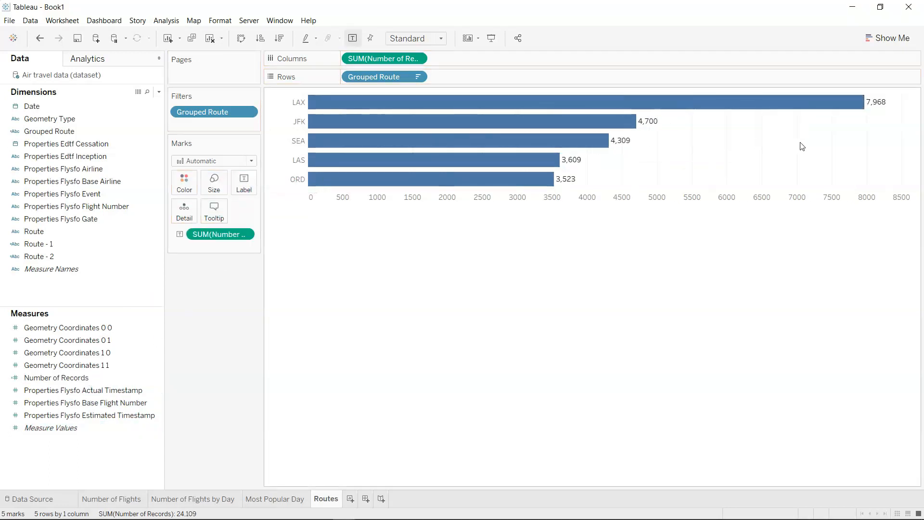
Add a new worksheet and name it Distance.
key(alt)
click(351, 499)
double_click(353, 501)
text(Distance)
key(Return)
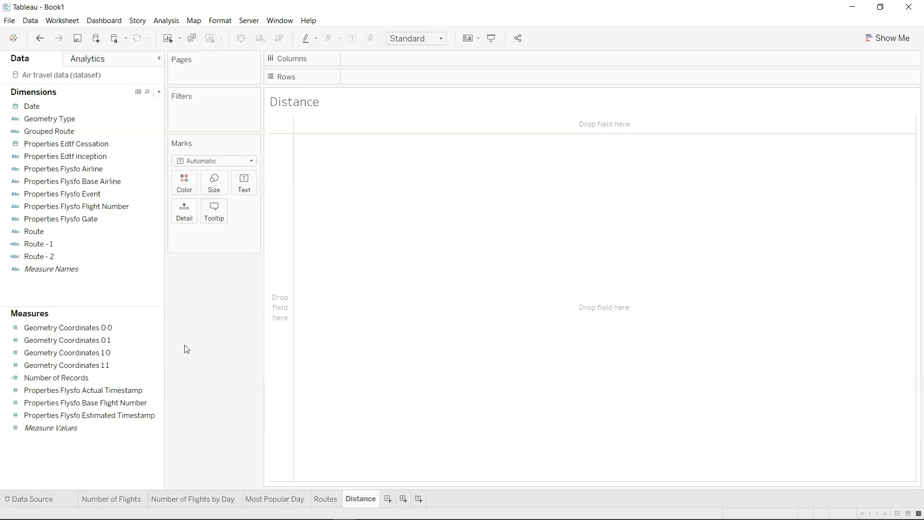
Examine the four Geometry Coordinates measures to tell which ones hold the coordinates of each route endpoint.
click(162, 368)
click(129, 326)
click(128, 339)
click(128, 365)
click(129, 328)
click(129, 337)
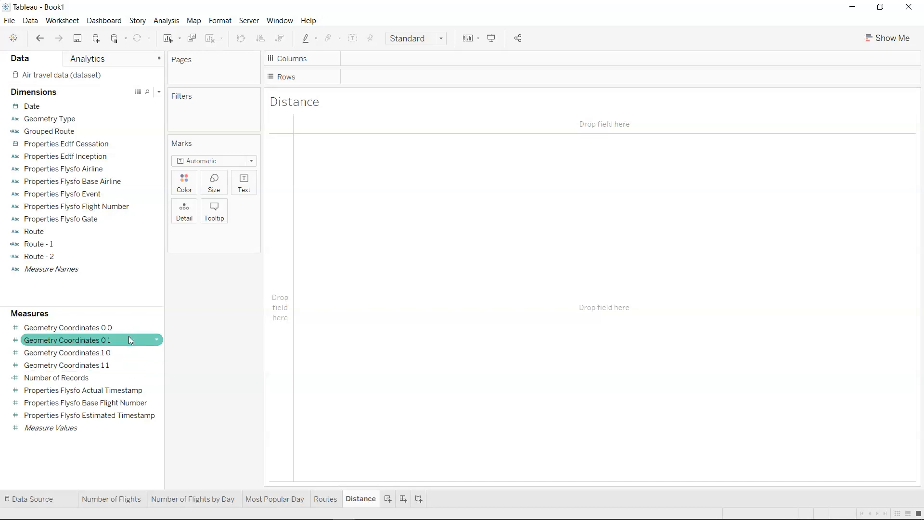
click(128, 352)
click(134, 366)
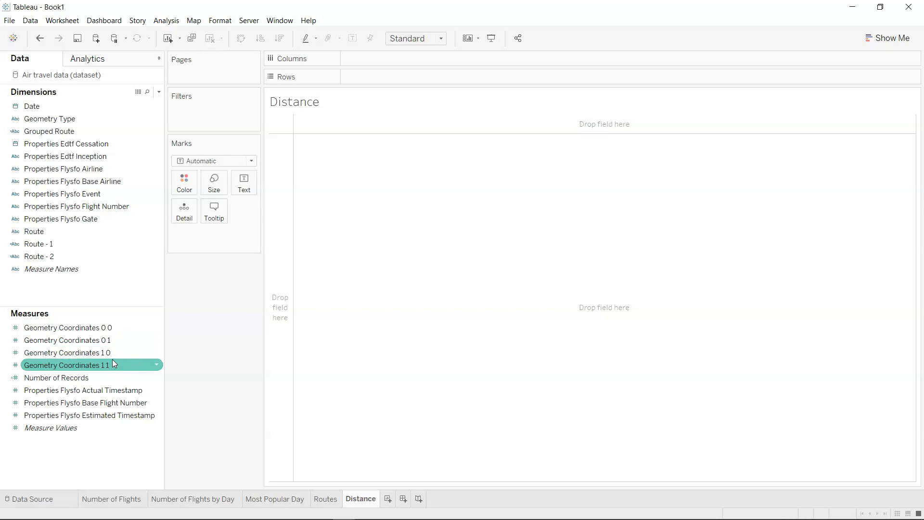
click(114, 362)
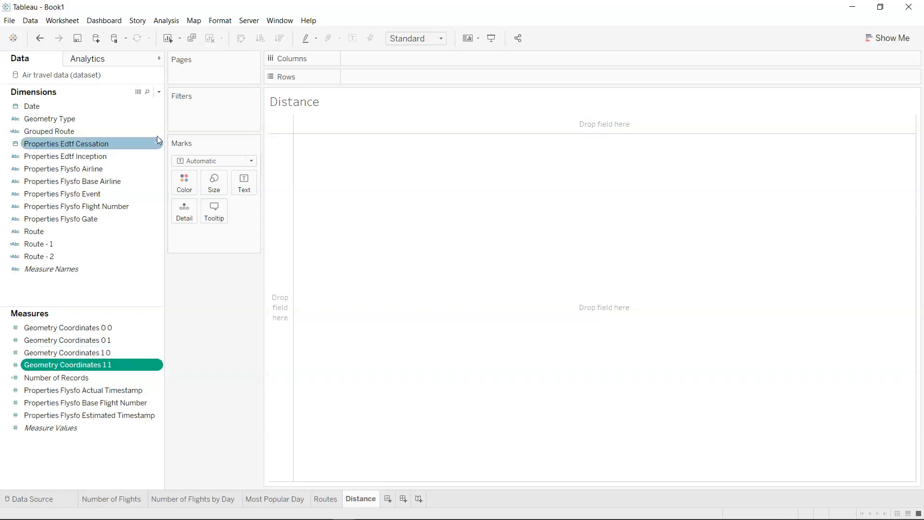
Create a calculated field named From and start its formula with the MAKEPOINT function.
click(158, 92)
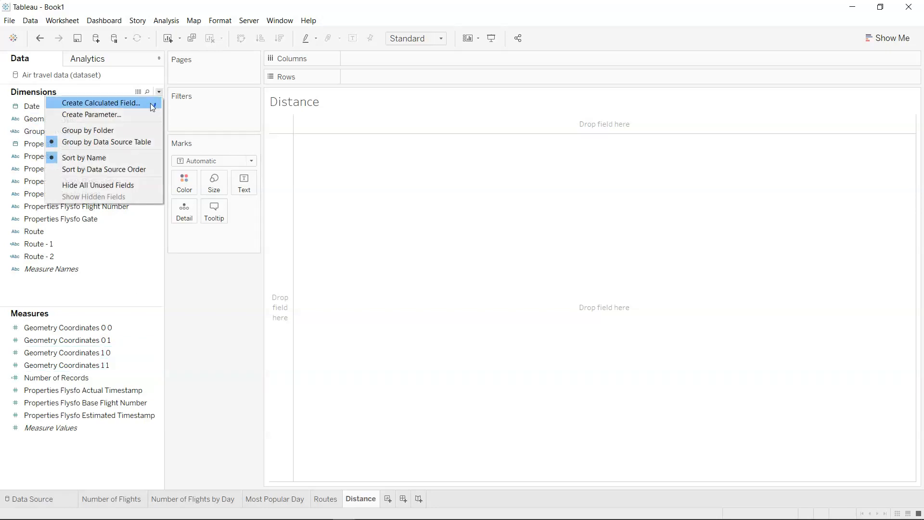
click(150, 103)
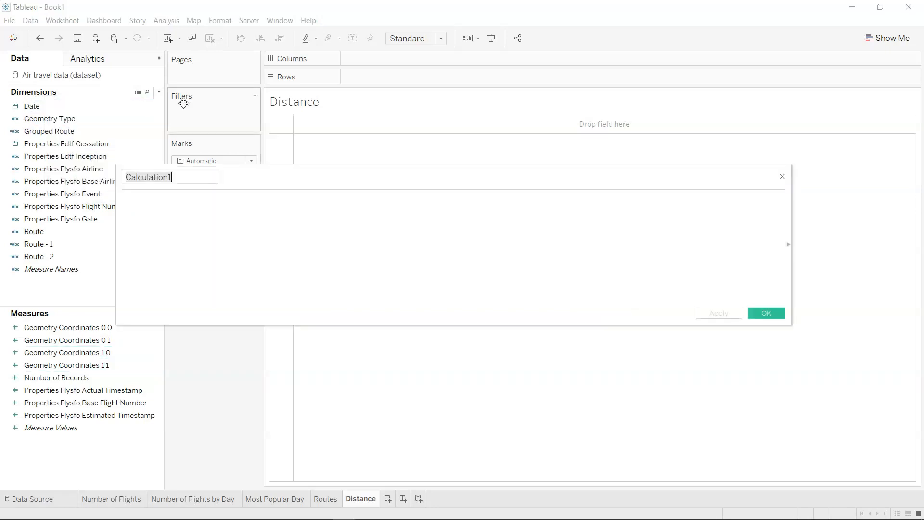
text(From)
click(362, 217)
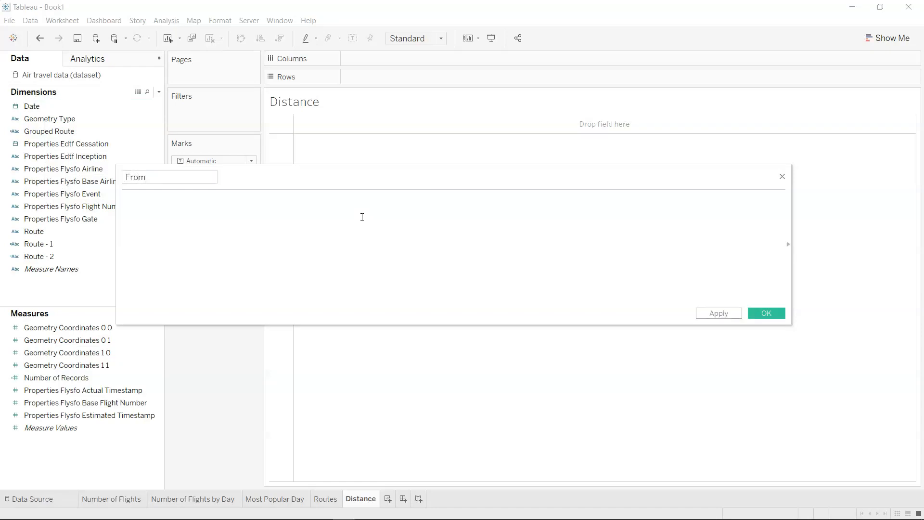
text(MAke)
key(Down)
key(Down)
key(Down)
key(Return)
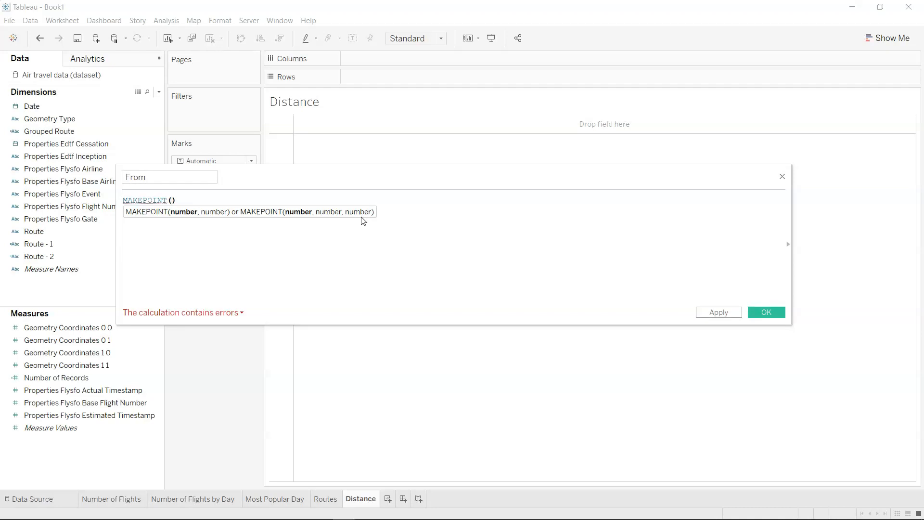
Complete the From formula as MAKEPOINT([Geometry Coordinates 1 1],[Geometry Coordinates 1 0]) and save the calculated field.
text(geo)
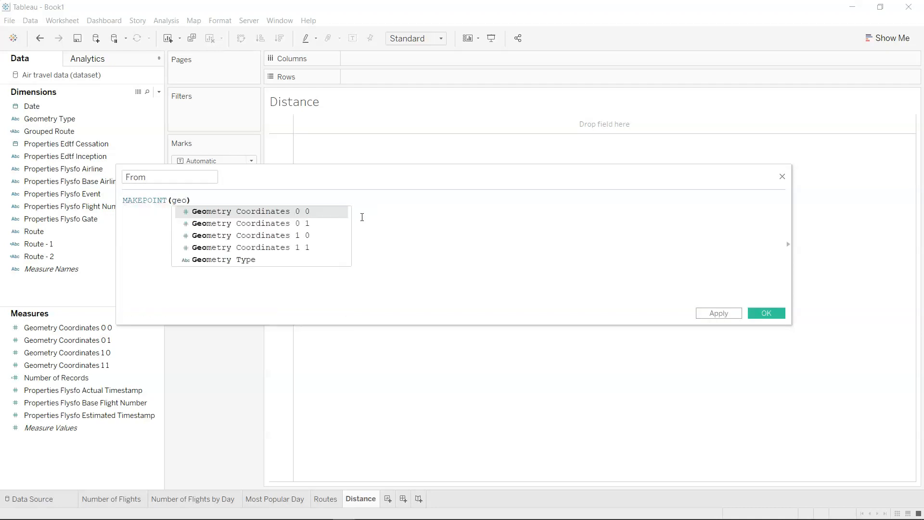
key(Down)
key(Down)
key(Down)
key(Return)
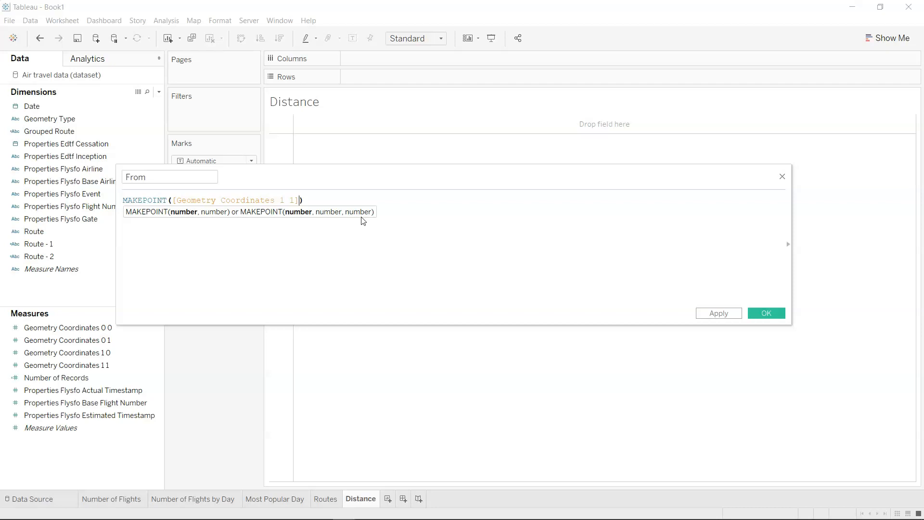
text(,geo)
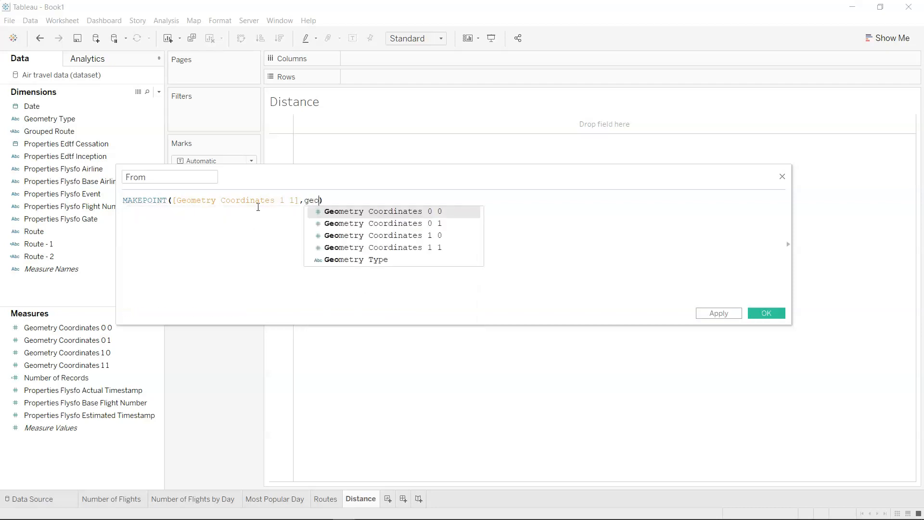
key(Down)
key(Down)
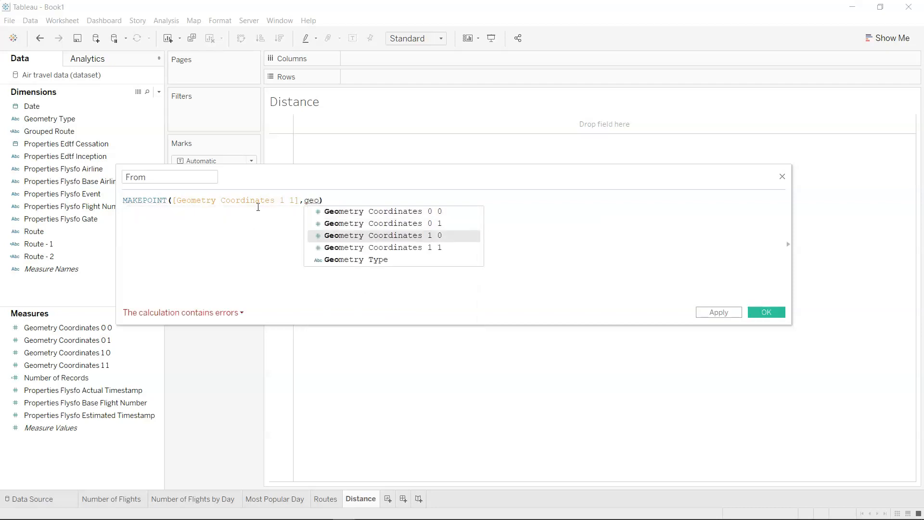
key(Return)
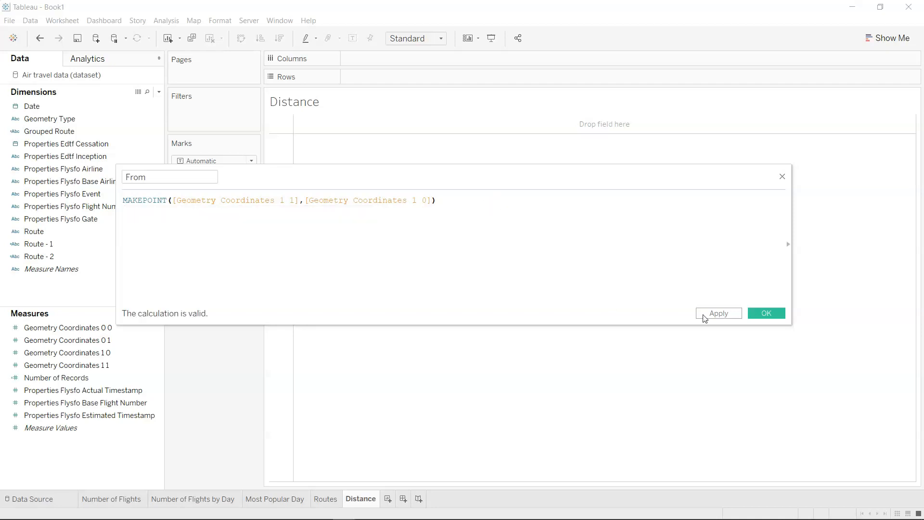
click(763, 315)
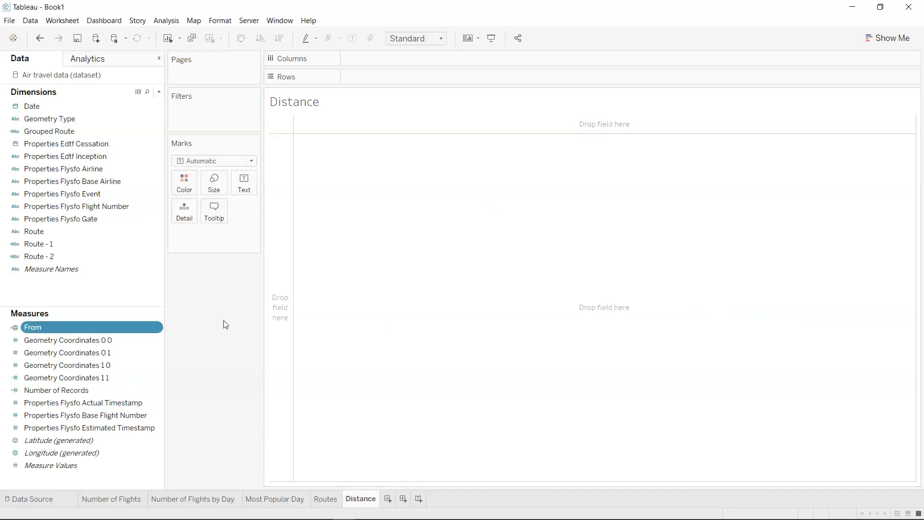
Create a calculated field named To and start its formula with the MAKEPOINT function.
click(159, 91)
click(149, 102)
text(To)
key(Tab)
text(Make)
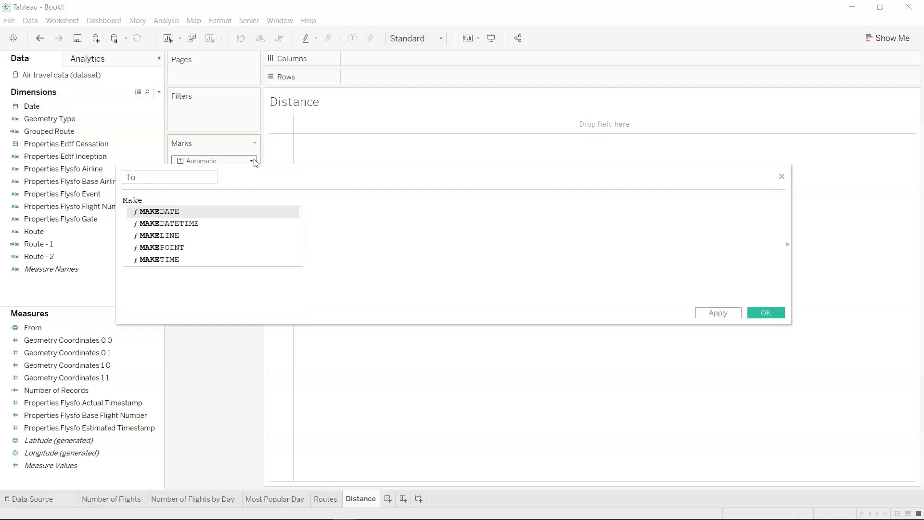
key(Down)
key(Down)
key(Down)
key(Down)
key(Up)
key(Return)
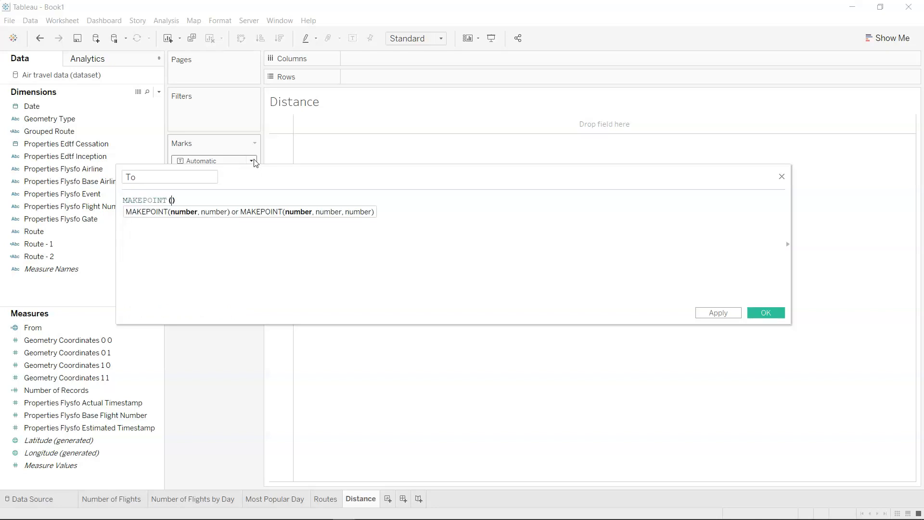
Complete the To formula as MAKEPOINT([Geometry Coordinates 0 1],[Geometry Coordinates 0 0]) and save the calculated field.
text(geo)
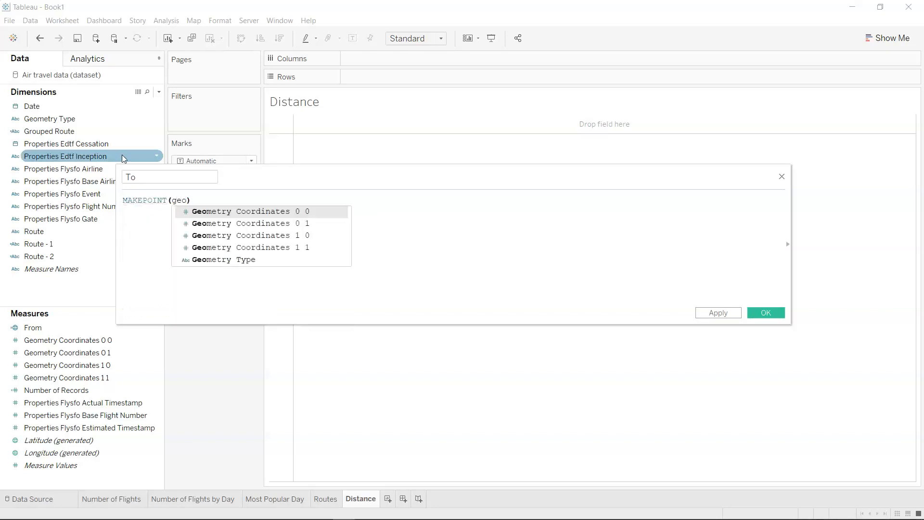
key(Down)
key(Return)
text(,geo)
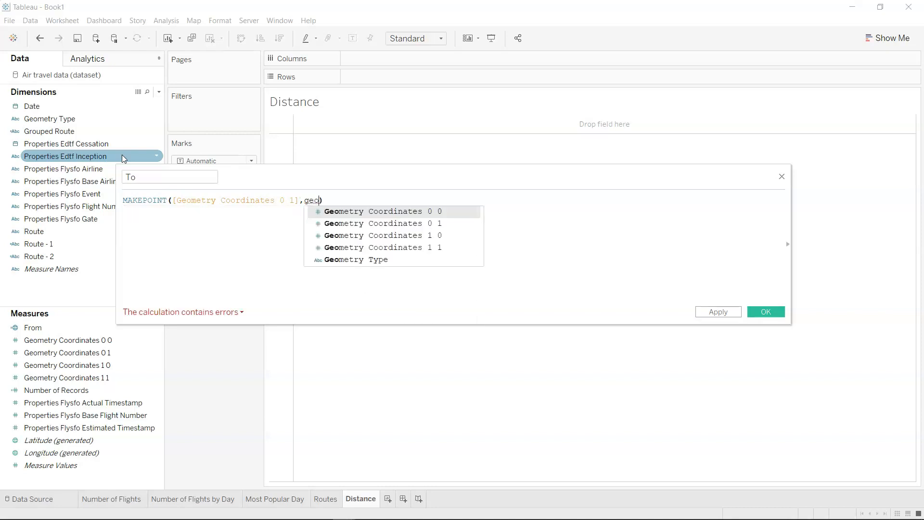
key(Return)
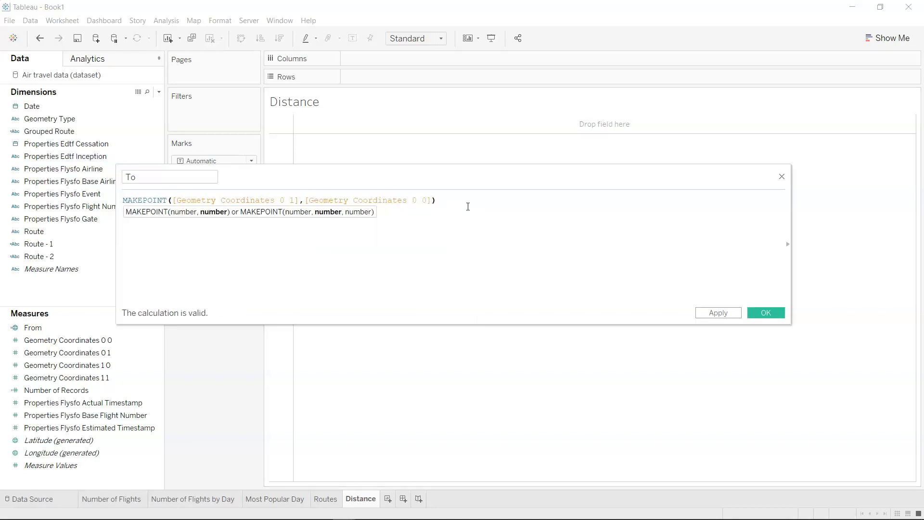
click(468, 207)
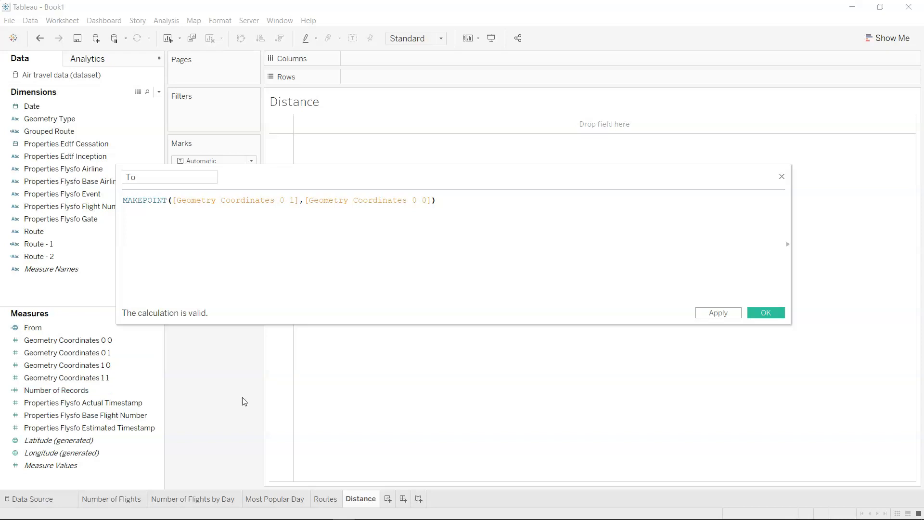
click(761, 316)
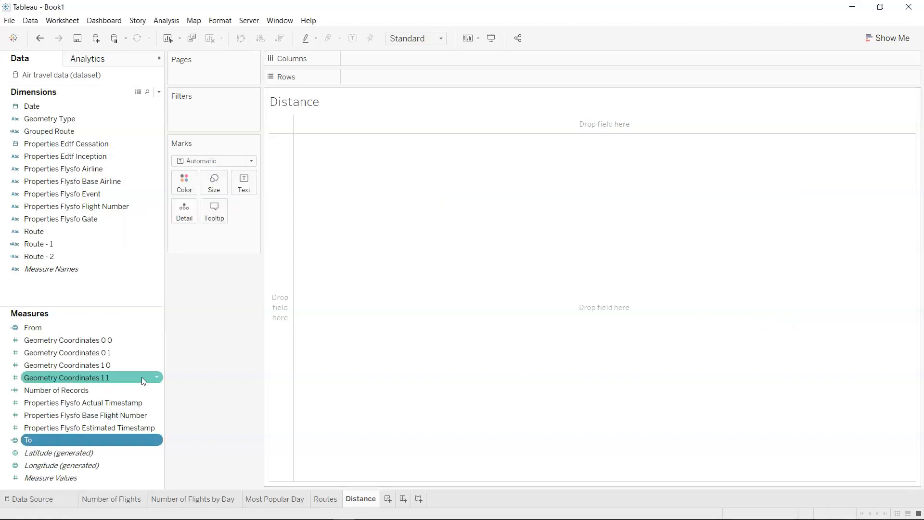
click(108, 327)
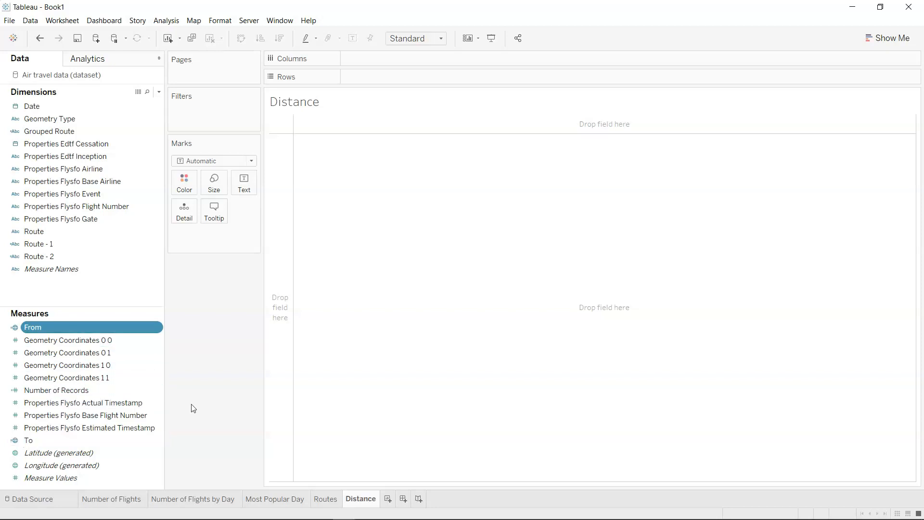
Create a calculated field named Distance and start its formula with the DISTANCE function.
click(159, 92)
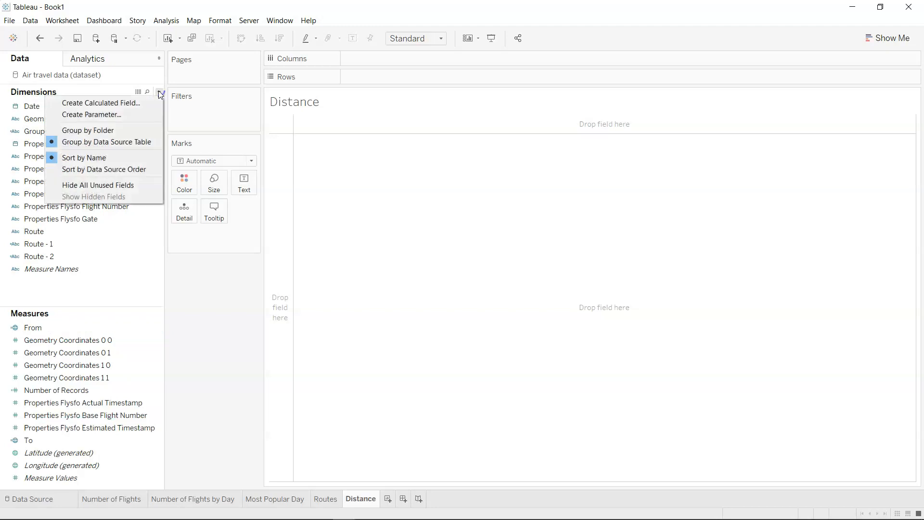
click(146, 101)
text(Distance)
click(393, 205)
text(DIST)
key(Return)
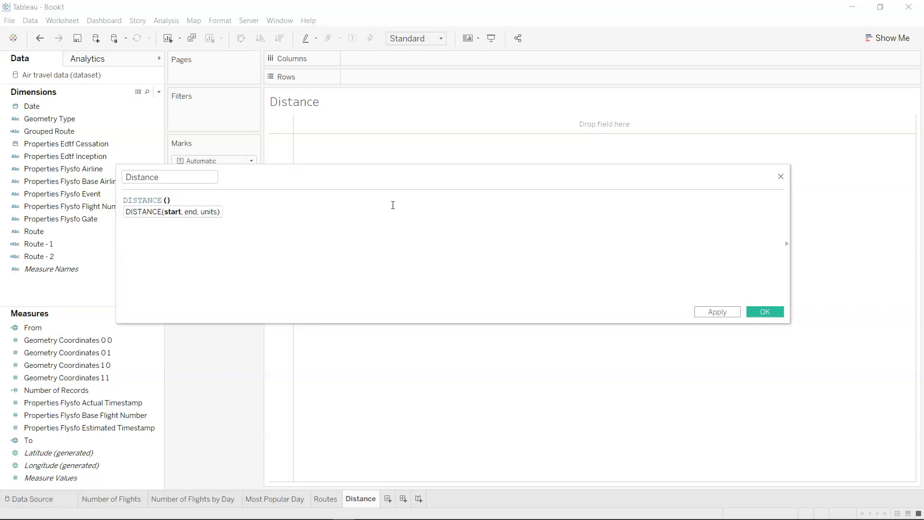
Complete the Distance formula as DISTANCE([From],[To],'km') and save the calculated field.
text(Fr)
key(Return)
text(,[To)
key(Return)
text(,'km)
key(BackSpace)
text(m')
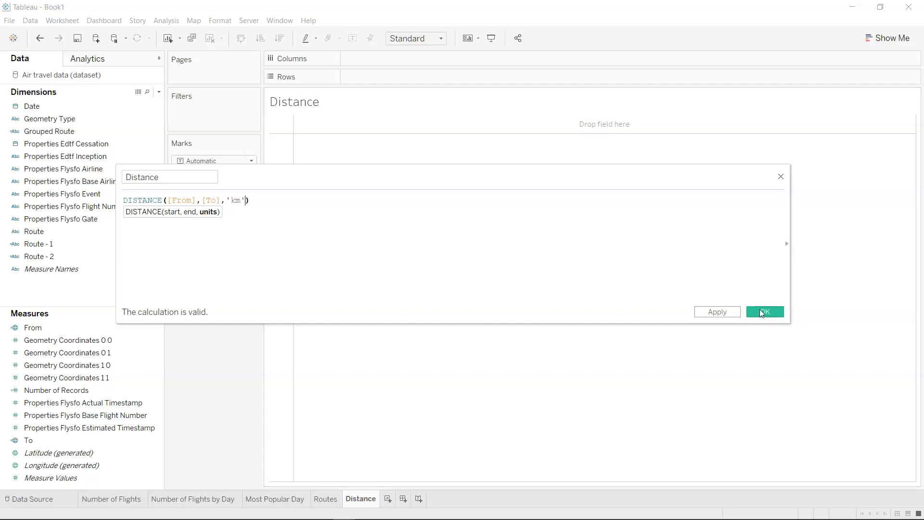
click(762, 313)
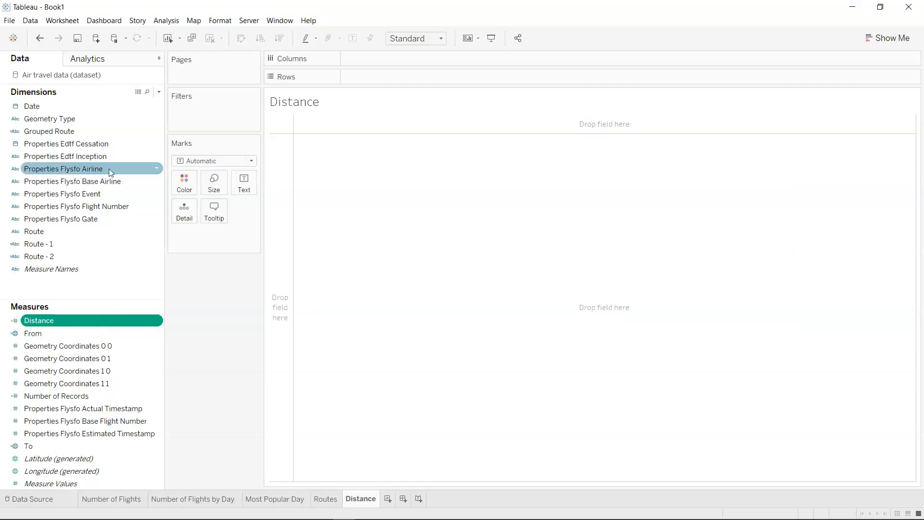
Chart Distance as columns against Grouped Route as rows and sort the bars in descending order.
drag(83, 130, 384, 76)
drag(84, 321, 413, 62)
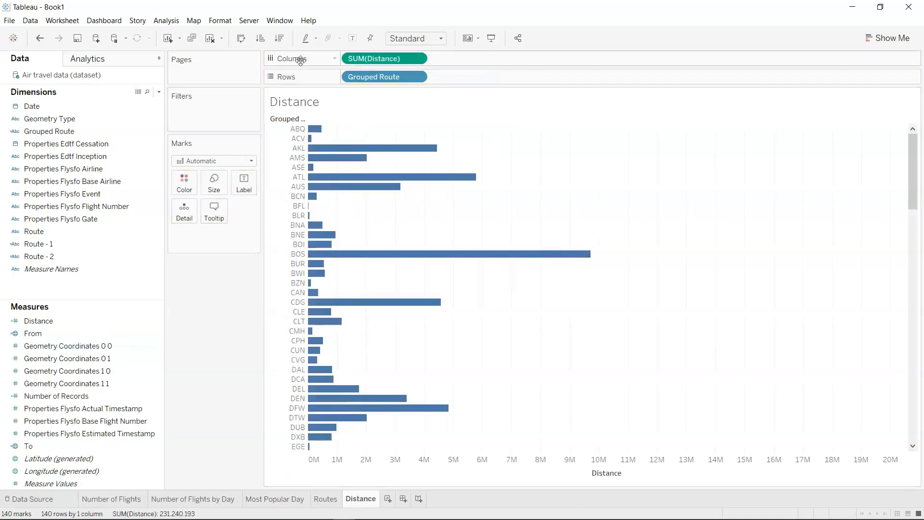
click(279, 39)
mouse_move(322, 139)
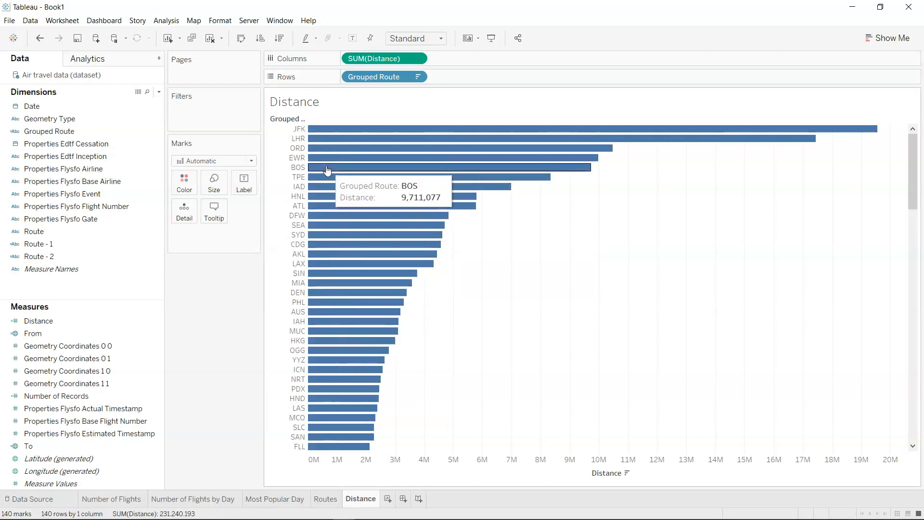
Change the Distance aggregation to Average and sort the routes descending by average distance.
click(418, 59)
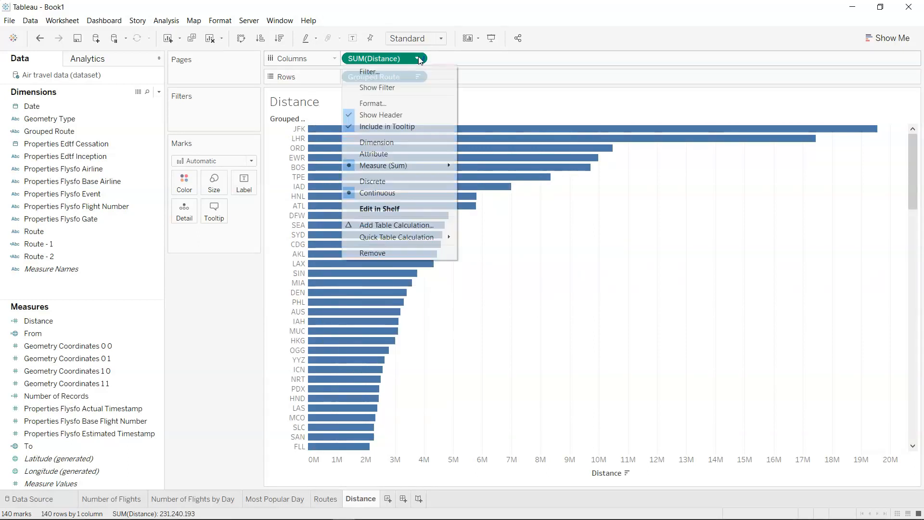
mouse_move(438, 167)
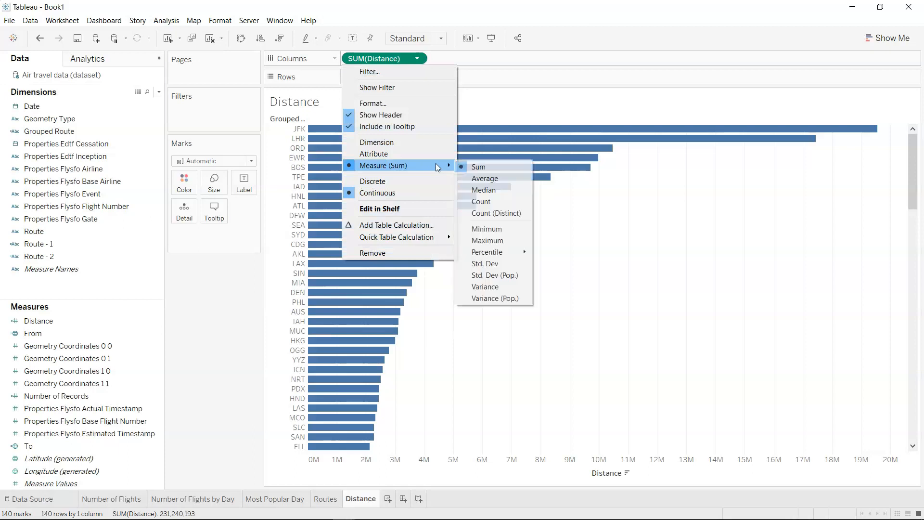
click(468, 178)
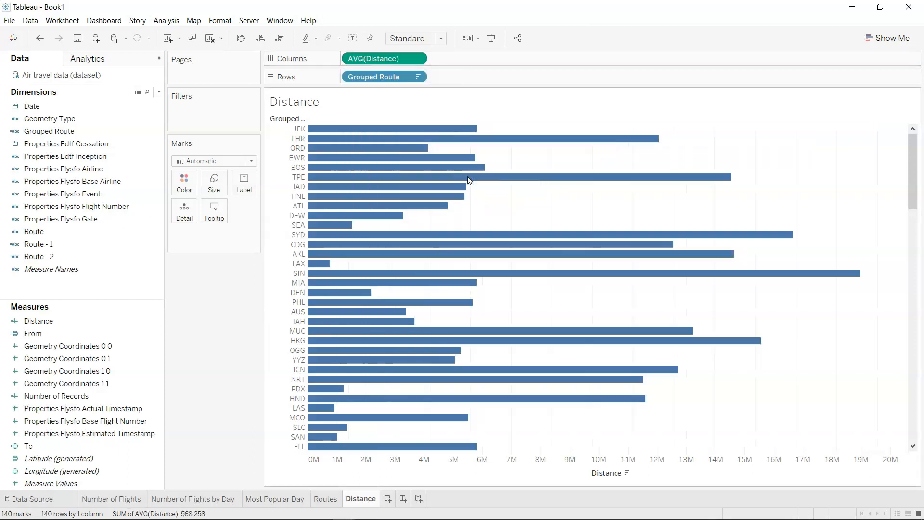
click(280, 38)
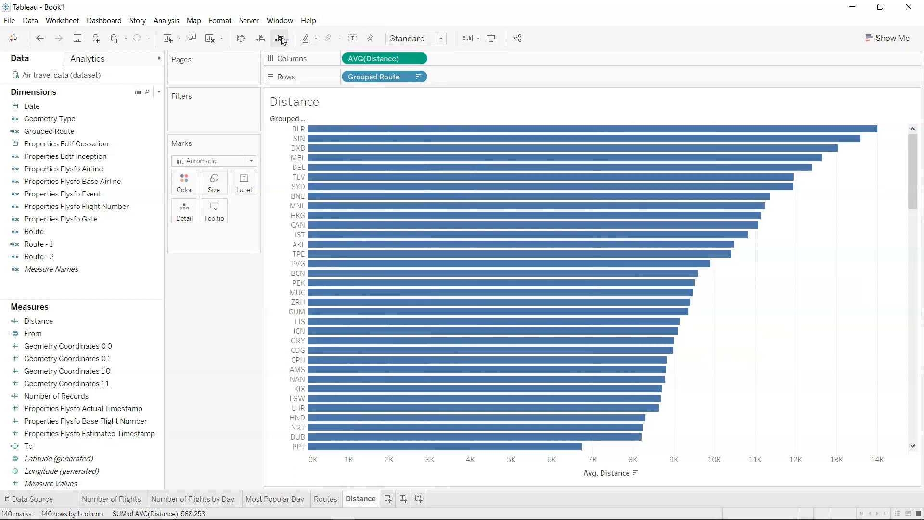
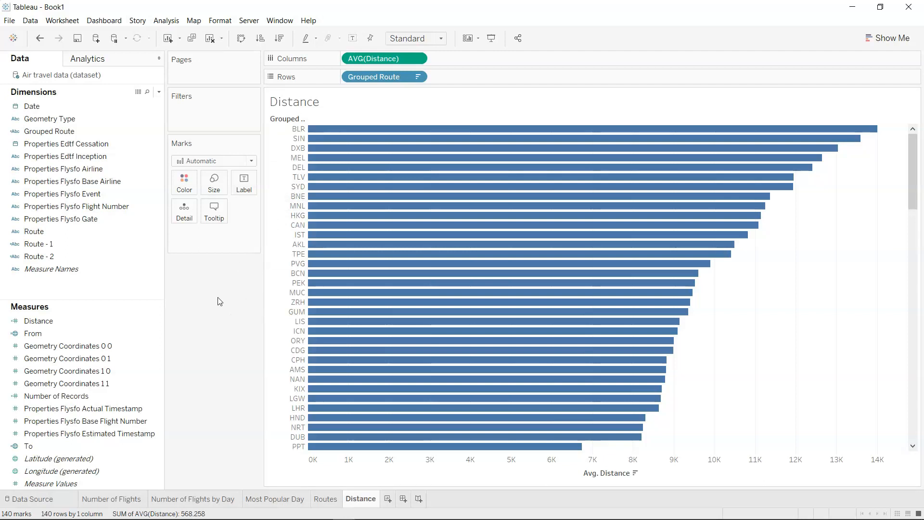
Filter Grouped Route to the top 5 routes by average Distance.
drag(120, 137, 220, 122)
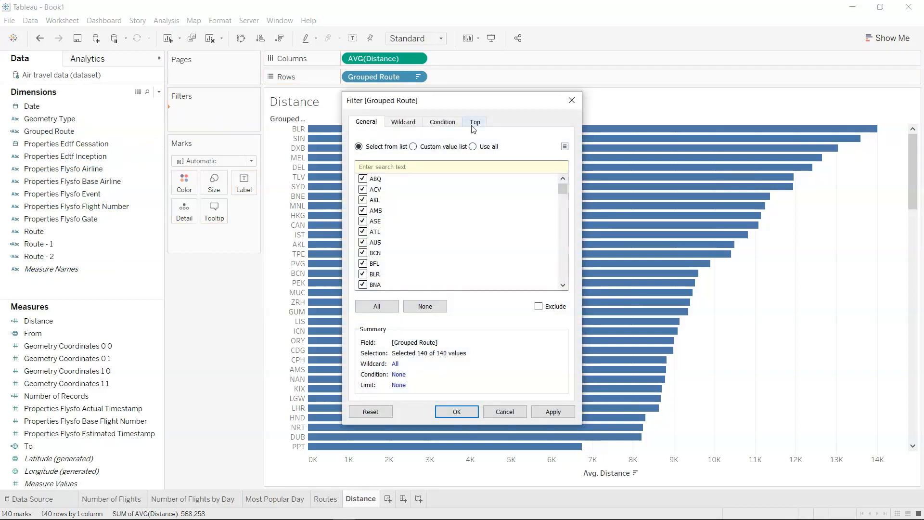
click(474, 123)
click(385, 152)
double_click(430, 164)
key(BackSpace)
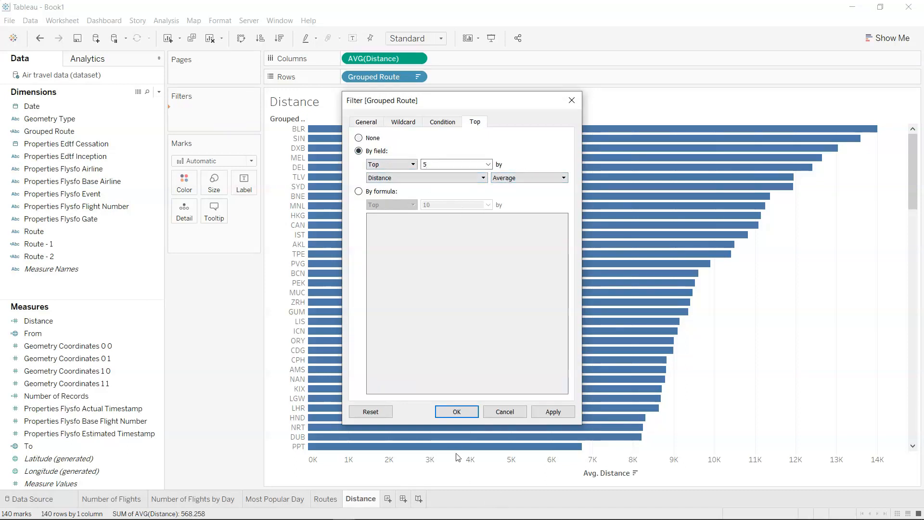
click(465, 411)
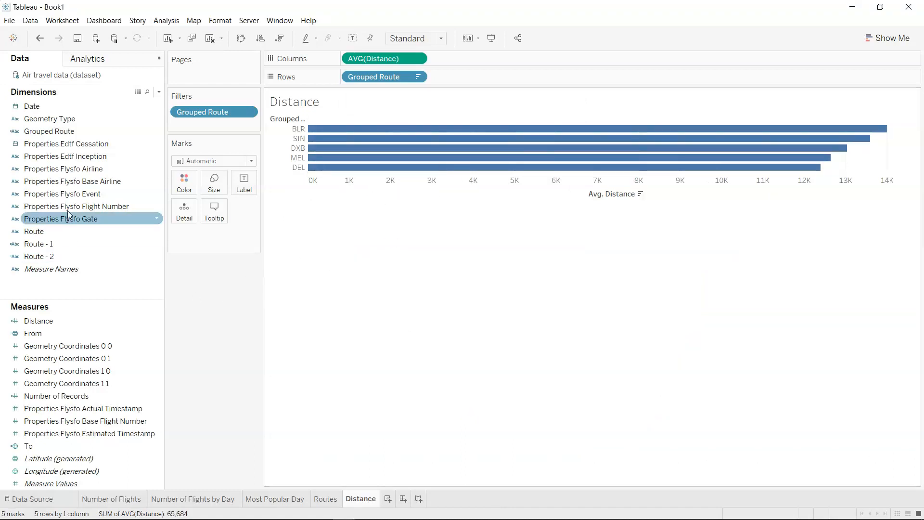
Label the route bars with Distance and increase the row height so each bar has room for its label.
drag(105, 321, 248, 187)
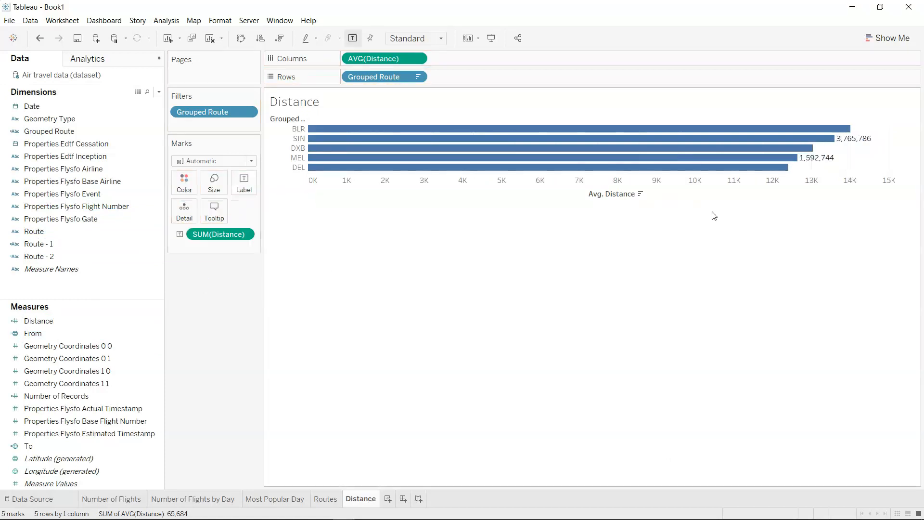
mouse_move(706, 170)
drag(704, 171, 706, 196)
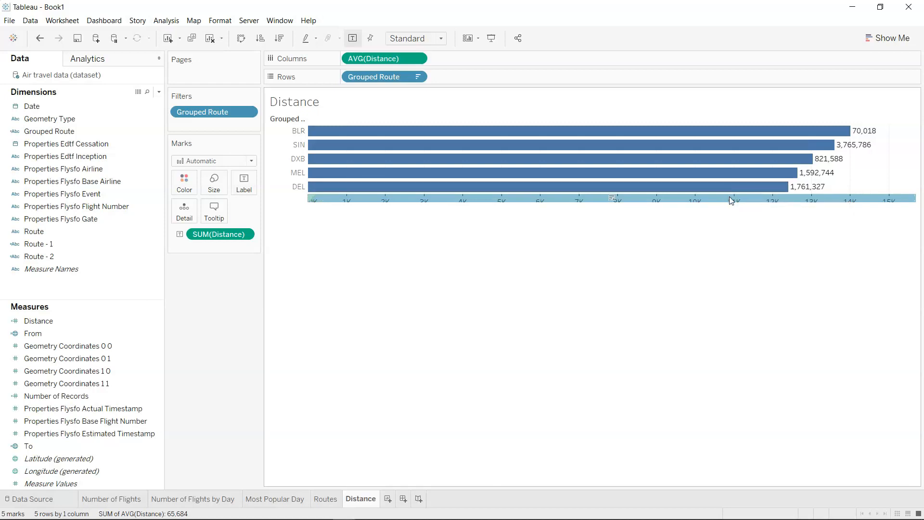
drag(731, 193, 736, 217)
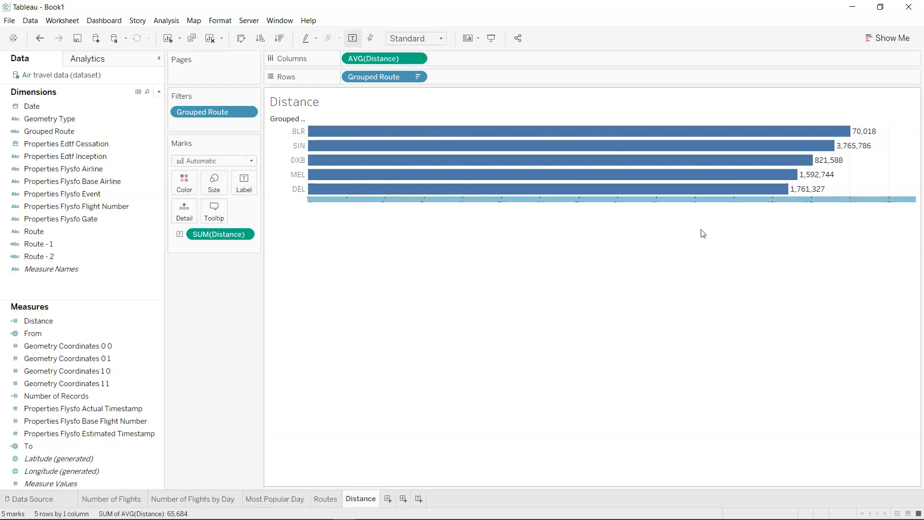
mouse_move(706, 204)
drag(706, 202, 708, 218)
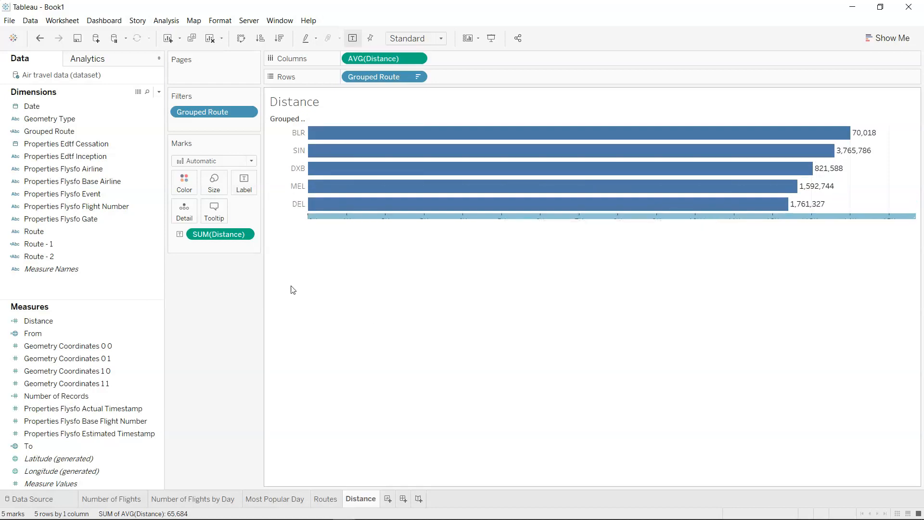
Change the bar label's Distance aggregation to Average and make the rows slightly taller.
click(245, 234)
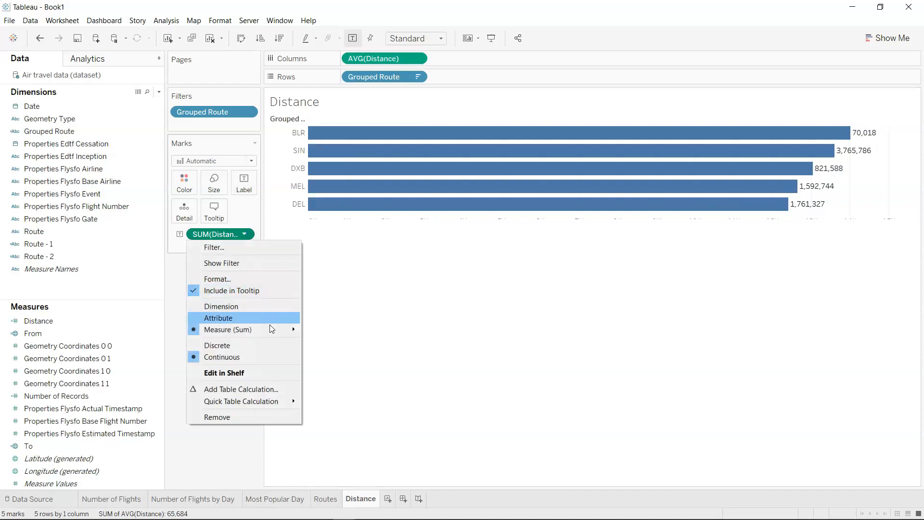
mouse_move(270, 325)
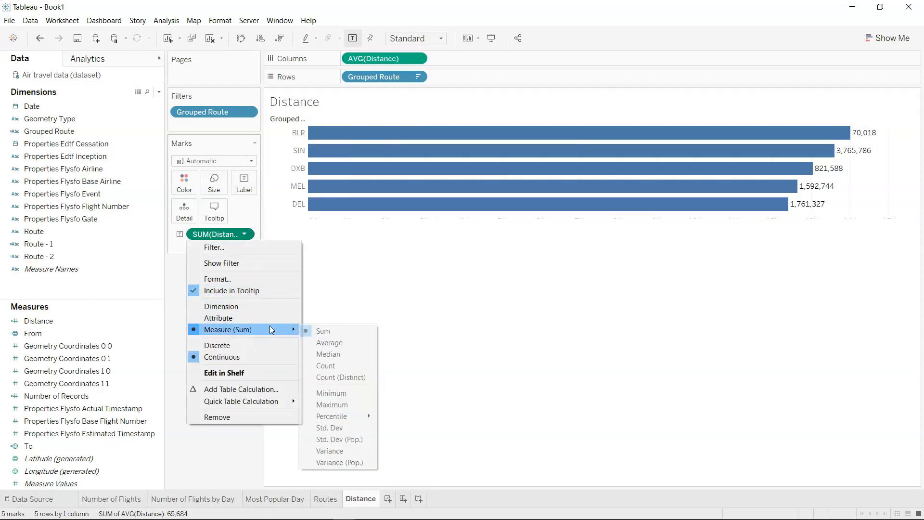
click(327, 345)
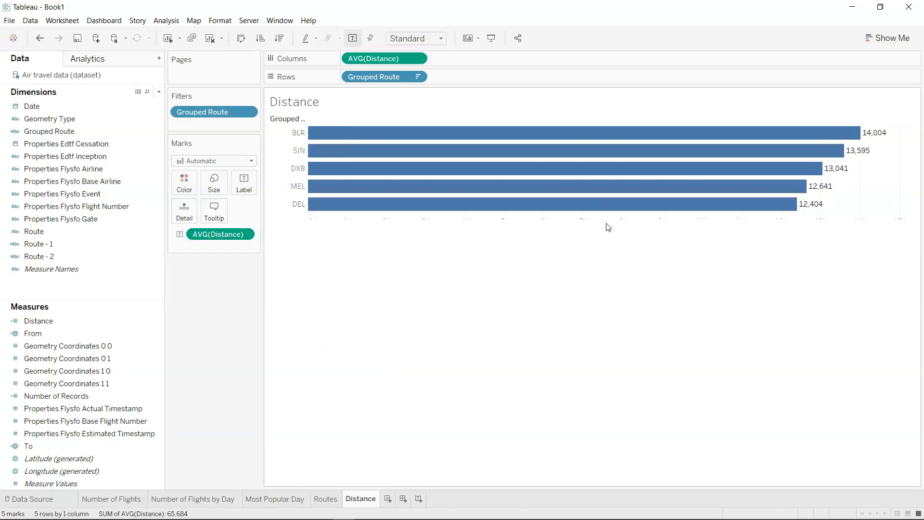
drag(608, 214, 642, 238)
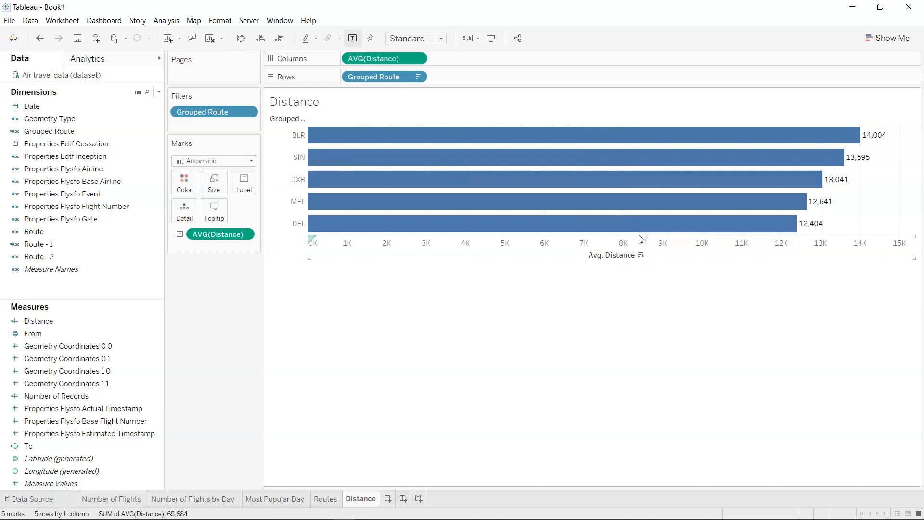
Hide the field labels for rows and clear the title of the Avg. Distance axis.
click(301, 119)
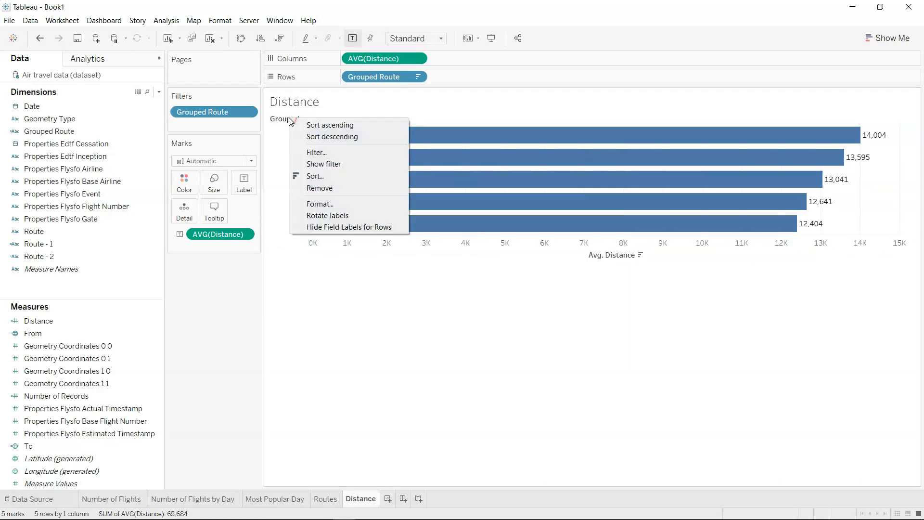
click(334, 226)
right_click(627, 248)
click(646, 259)
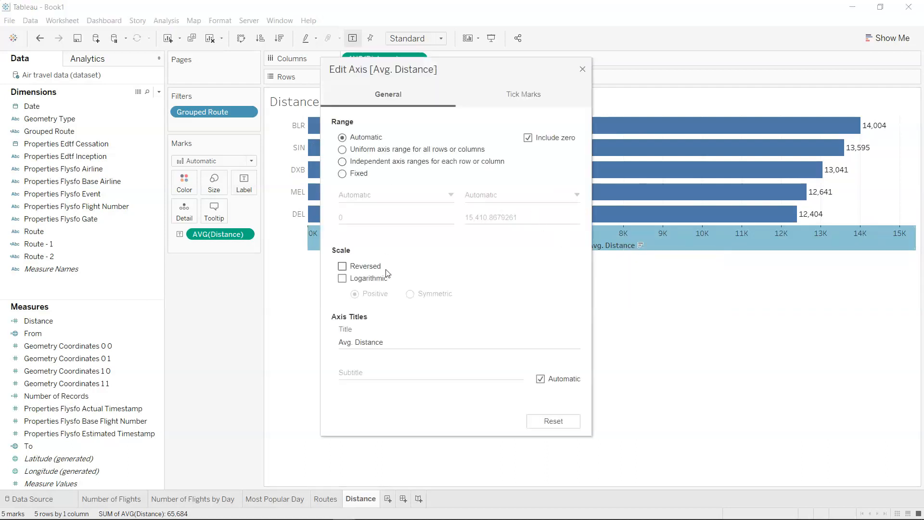
triple_click(376, 340)
key(BackSpace)
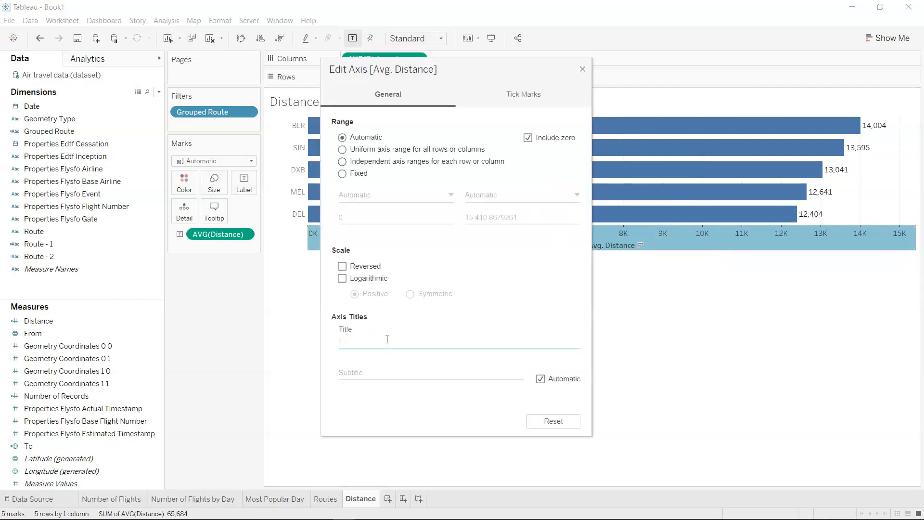
click(582, 69)
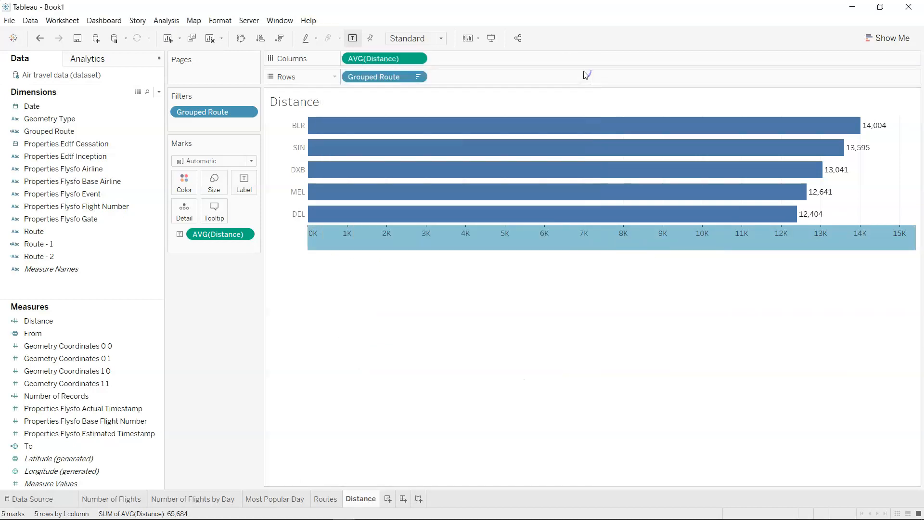
click(401, 339)
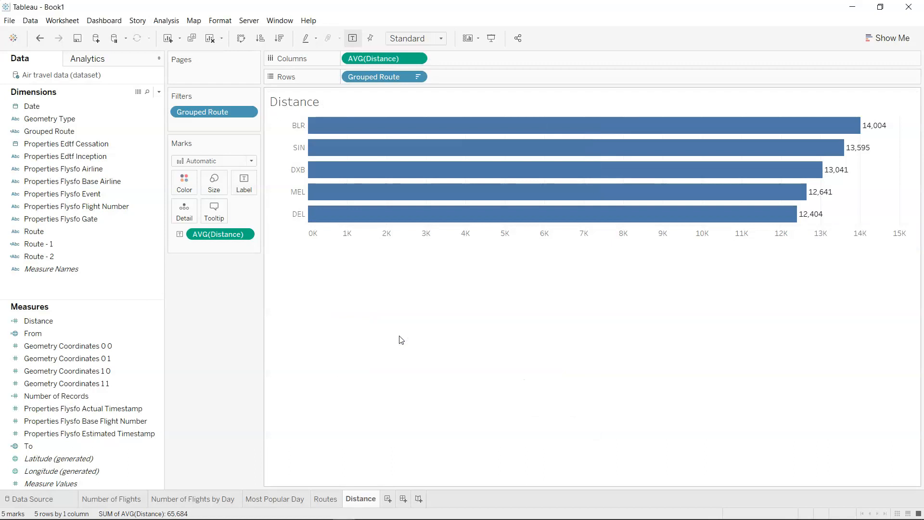
Check the chart against the Routes worksheet, and add a new worksheet named Map.
click(334, 499)
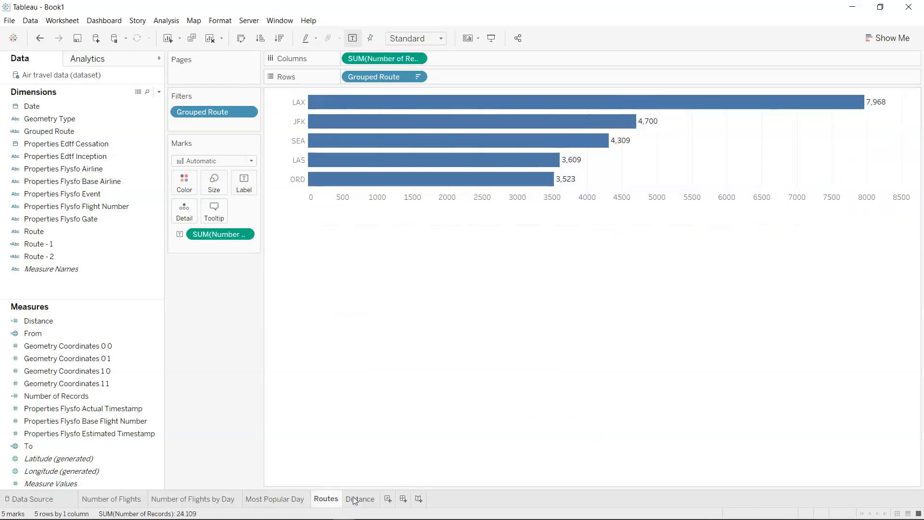
click(355, 500)
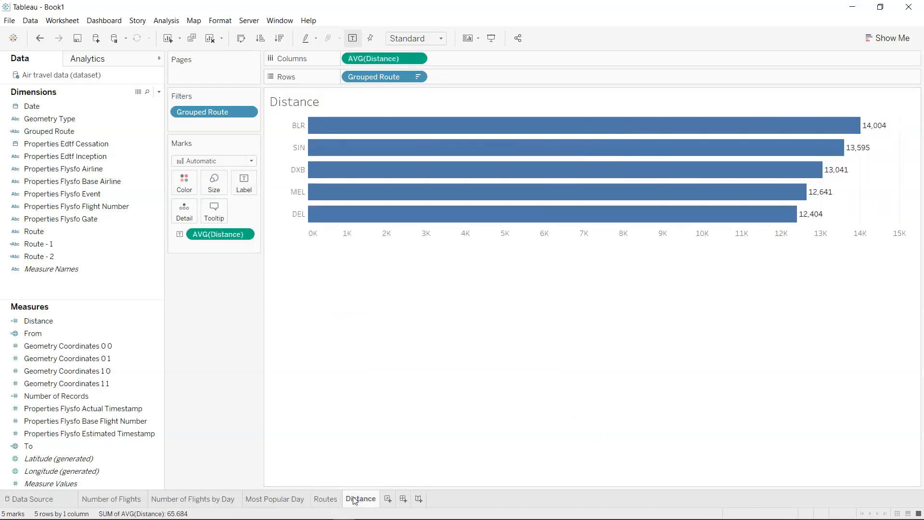
click(396, 498)
double_click(397, 499)
text(M)
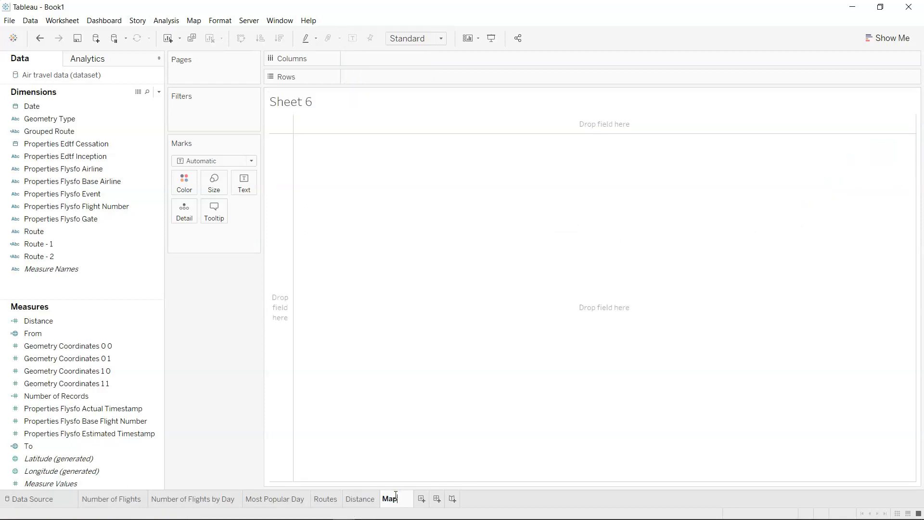
text(ap)
key(Return)
key(alt)
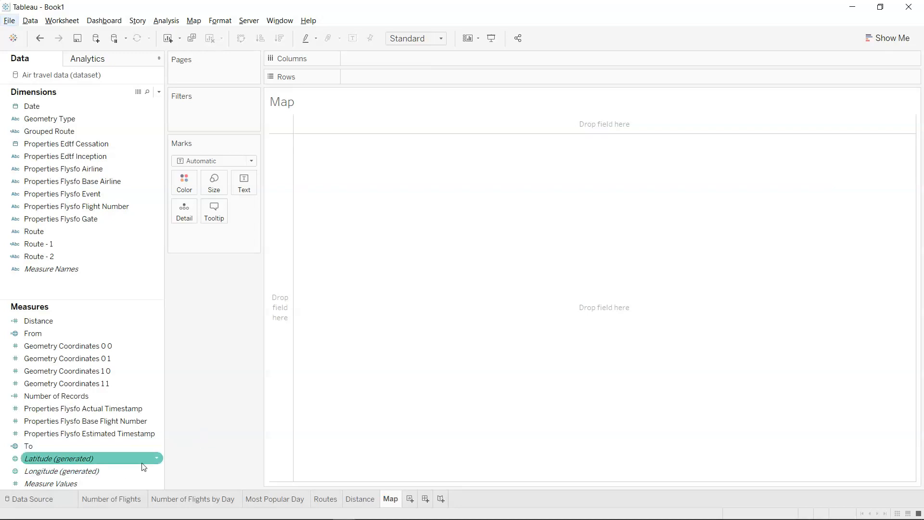
Build a symbol map from Latitude (generated) and Longitude (generated) and set its mark type to Map.
click(128, 475)
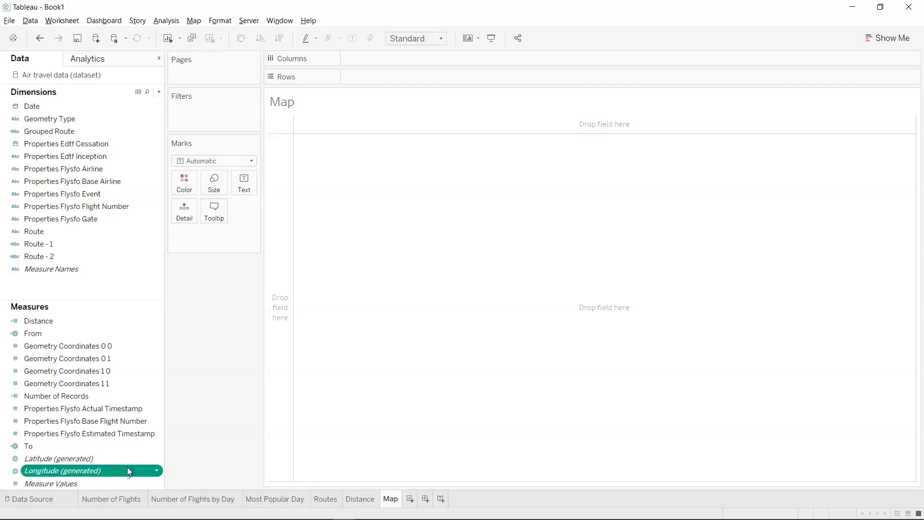
ctrl+click(134, 455)
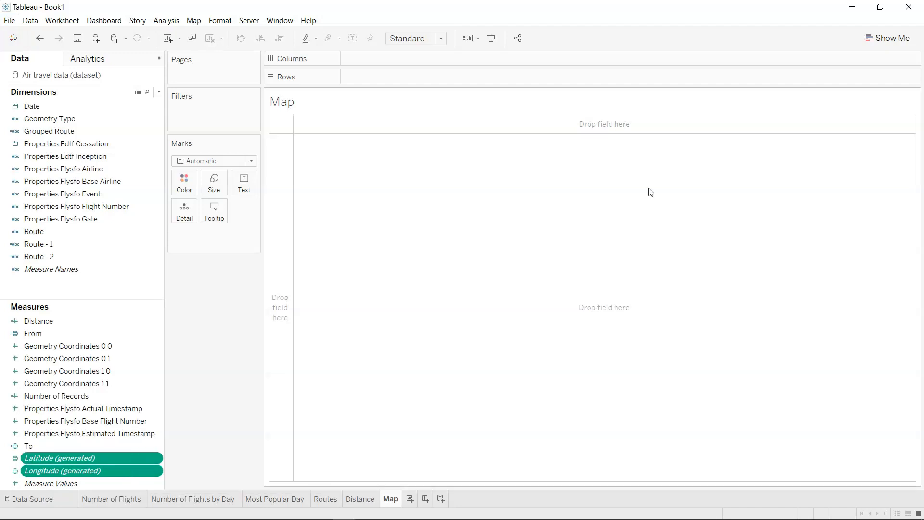
click(877, 38)
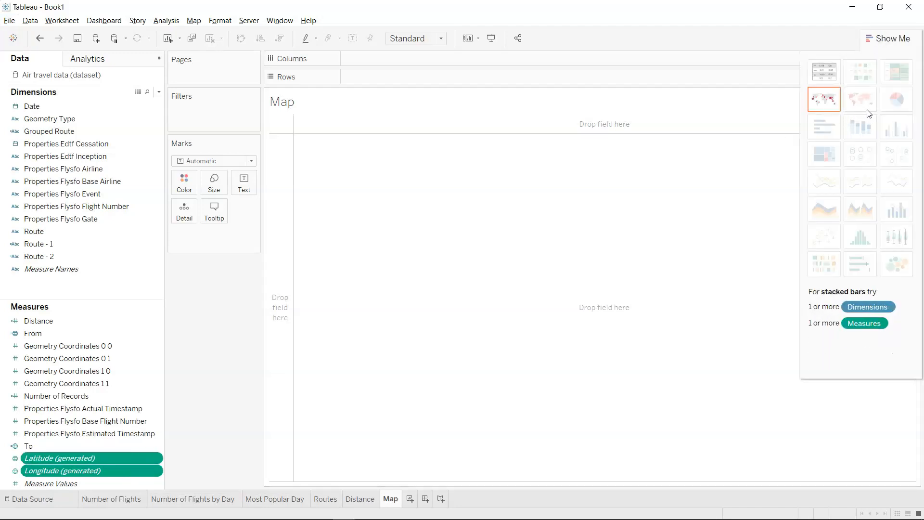
click(831, 103)
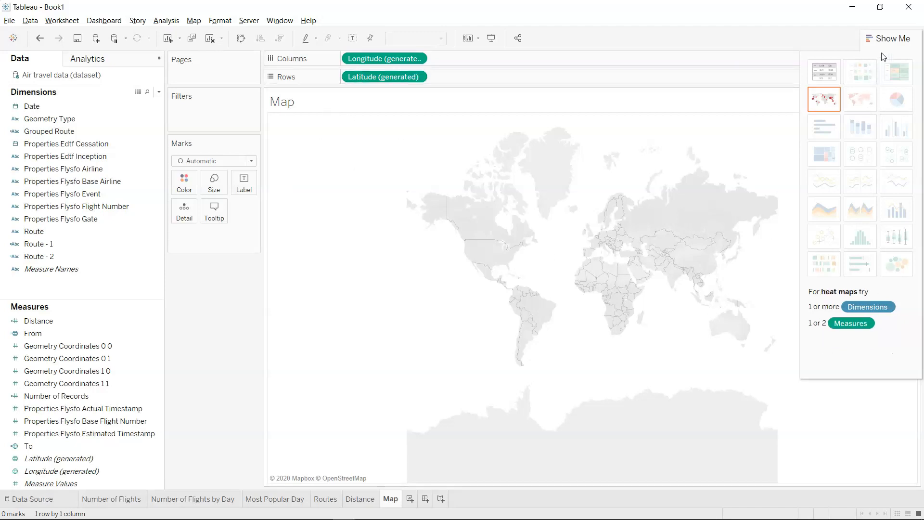
click(888, 39)
click(251, 161)
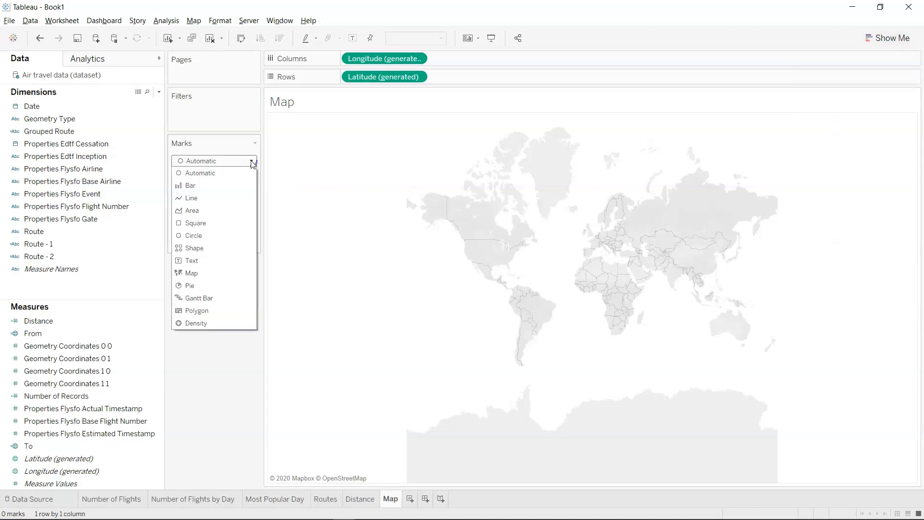
click(233, 278)
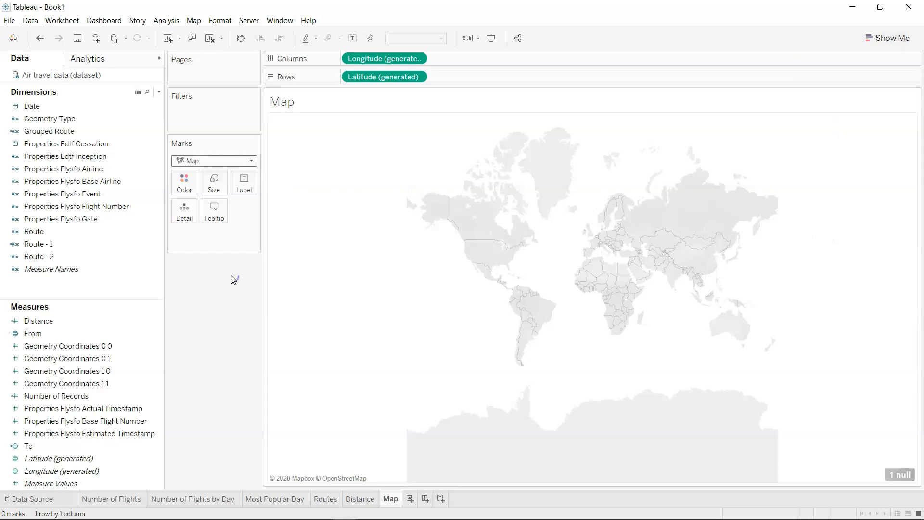
mouse_move(308, 195)
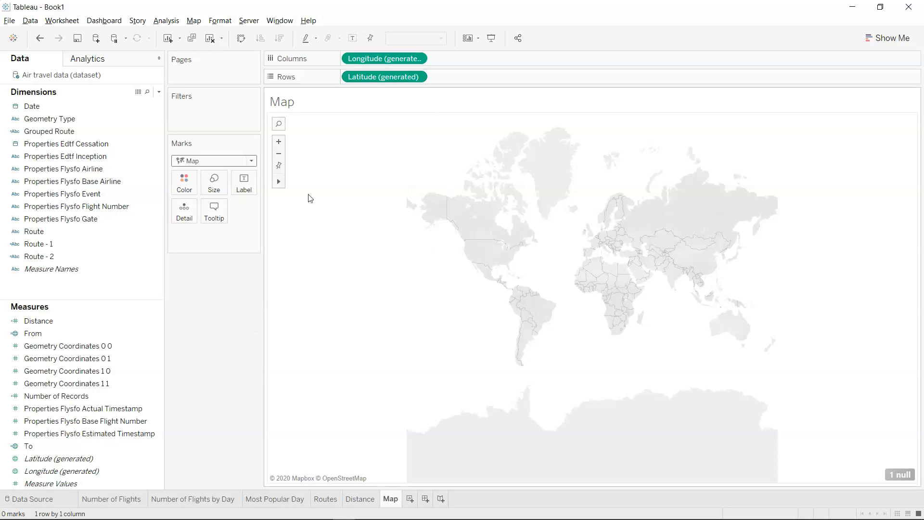
click(276, 142)
click(277, 143)
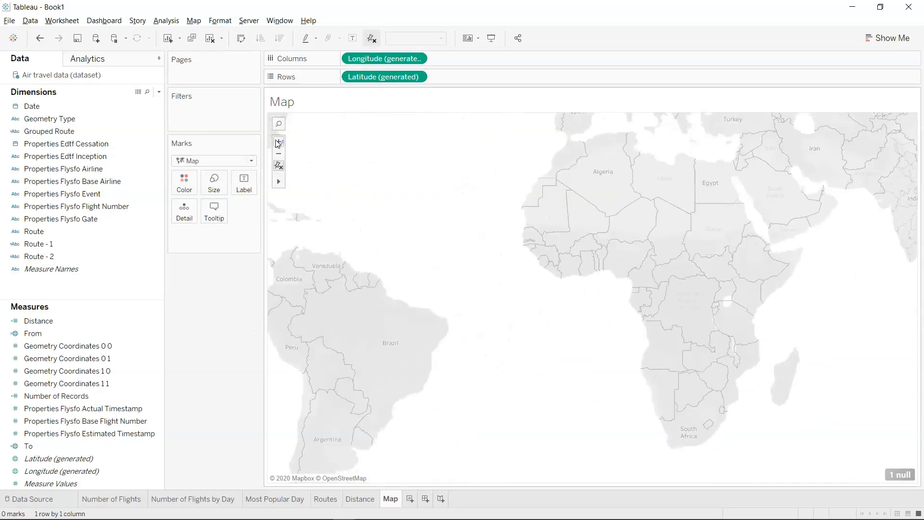
click(279, 153)
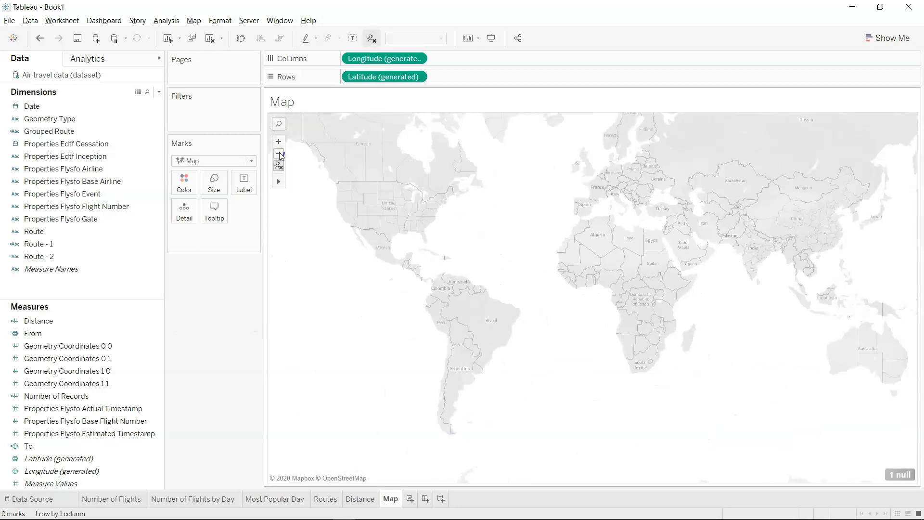
click(278, 153)
drag(548, 238, 513, 279)
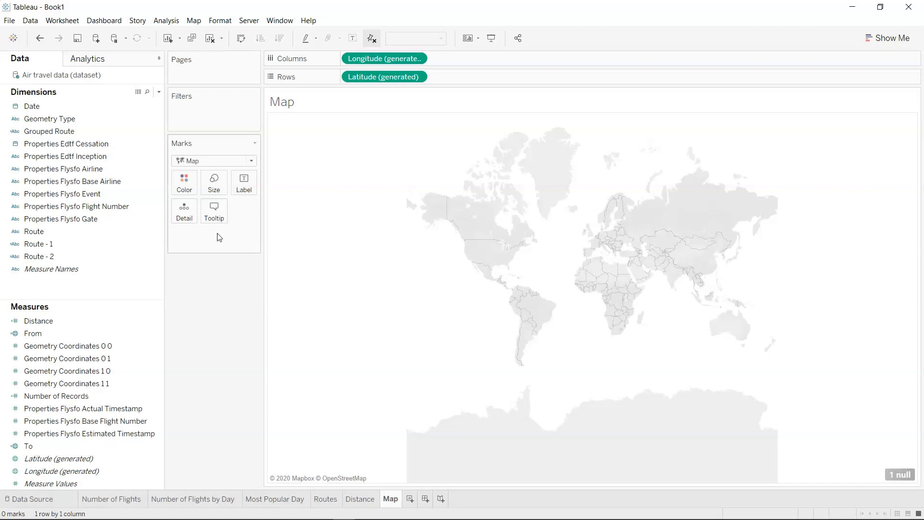
Create and save a calculated field named Line with the formula MAKELINE([From],[To]).
click(159, 92)
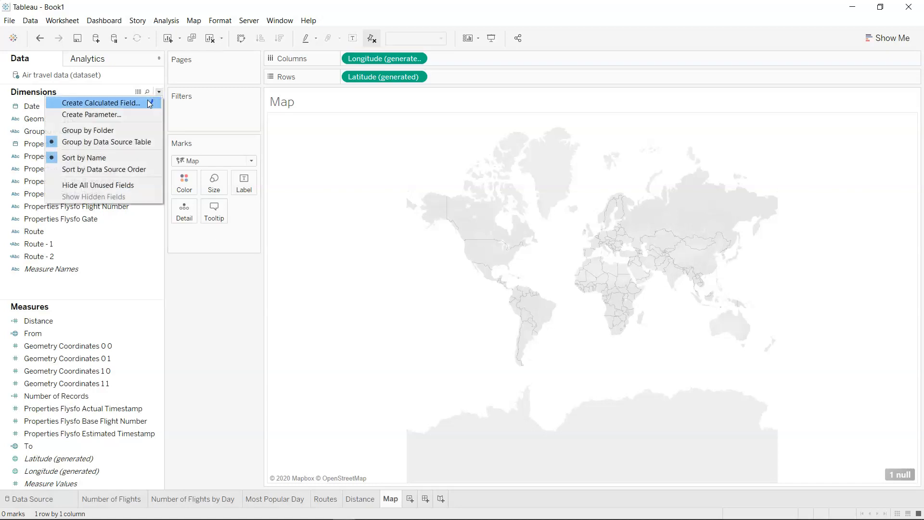
click(149, 103)
text(Line)
key(Tab)
text(Mak)
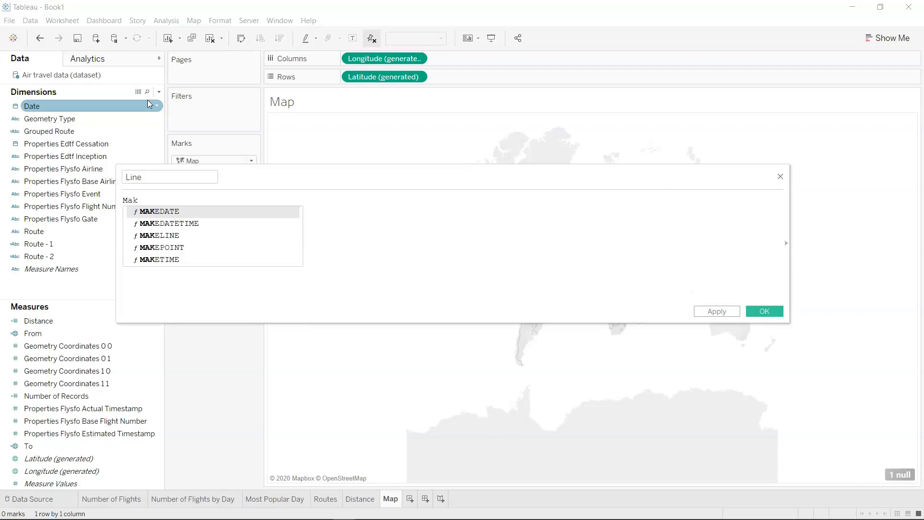
key(Down)
key(Down)
key(Return)
text(Fro)
key(Return)
text(,to)
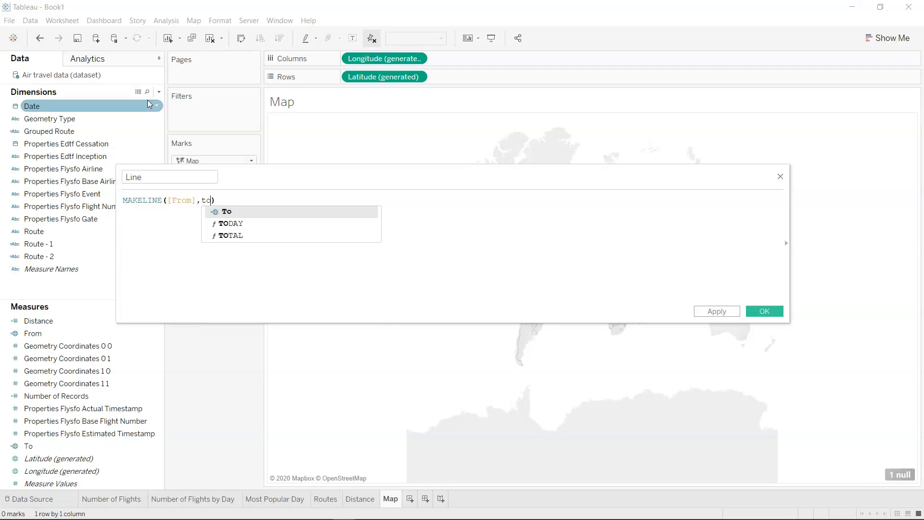
key(Return)
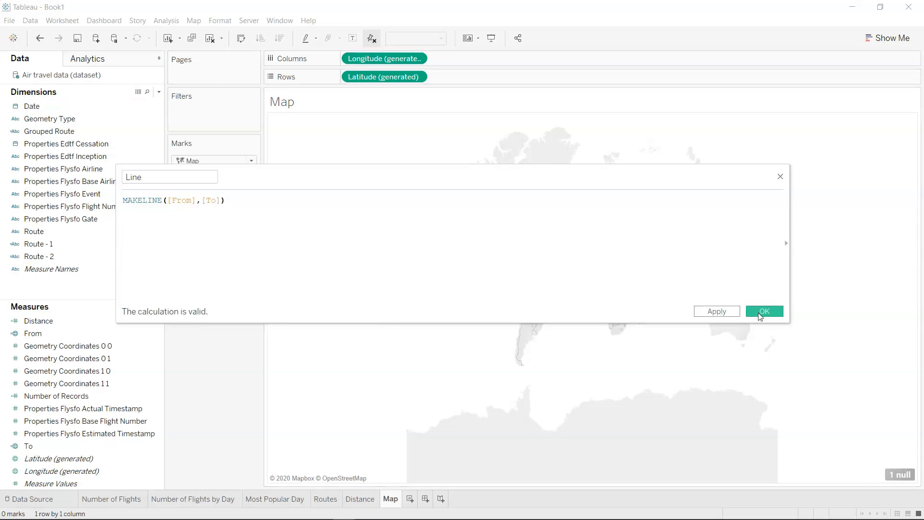
click(764, 313)
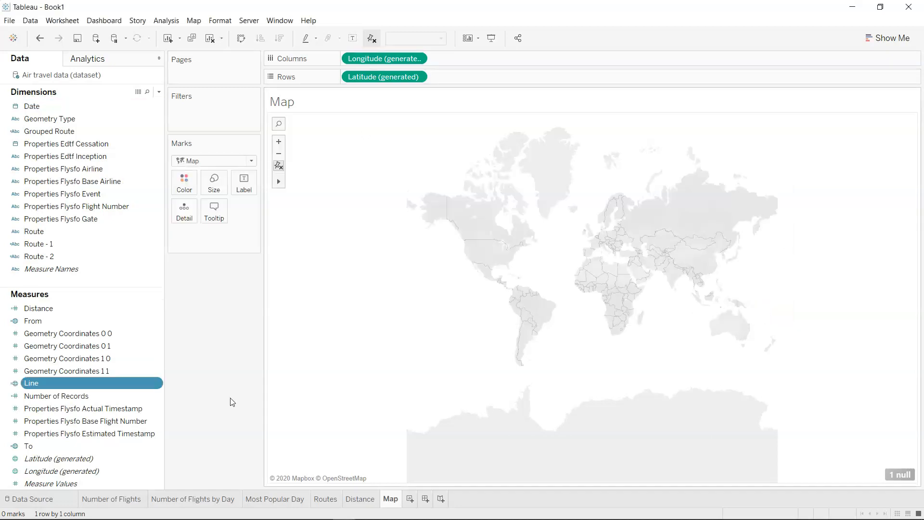
Add Line, Route and Distance as detail marks on the map to draw the individual flight routes.
mouse_move(136, 383)
mouse_down()
mouse_move(175, 365)
mouse_move(212, 223)
mouse_move(188, 212)
mouse_up()
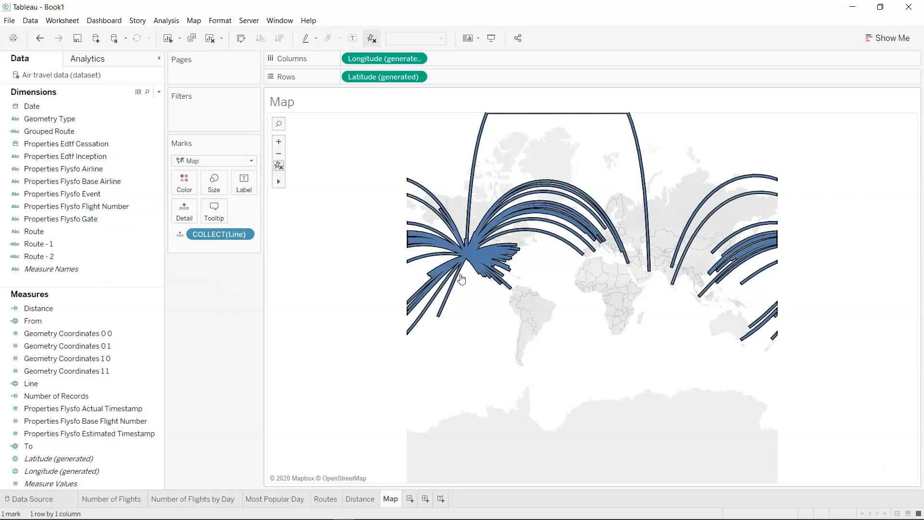
click(152, 337)
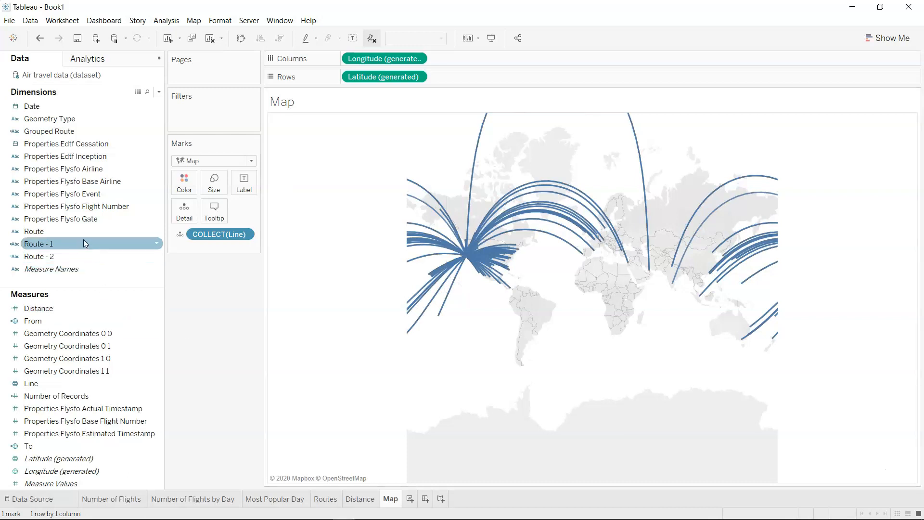
drag(82, 232, 184, 209)
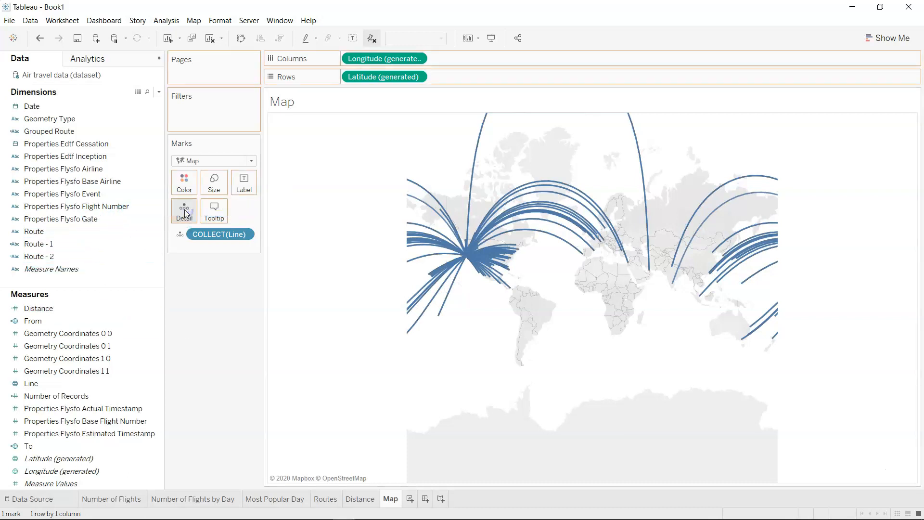
mouse_move(475, 174)
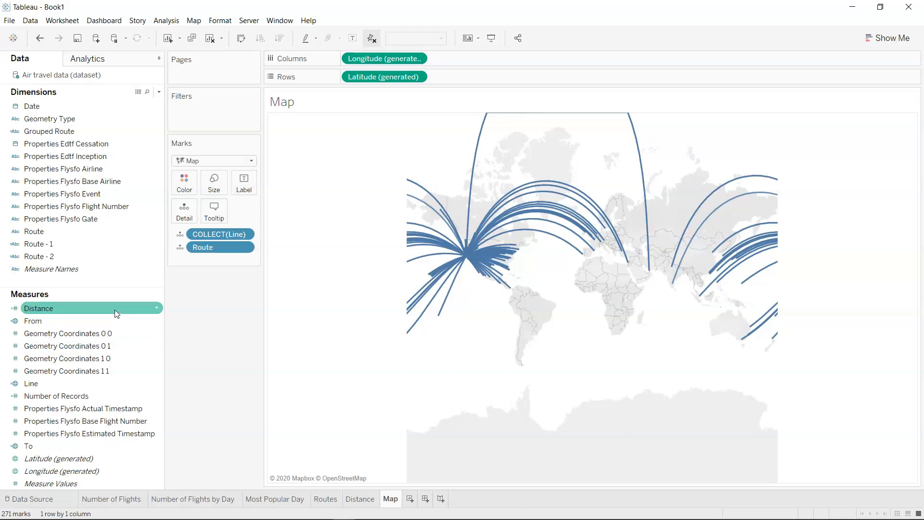
drag(114, 310, 185, 218)
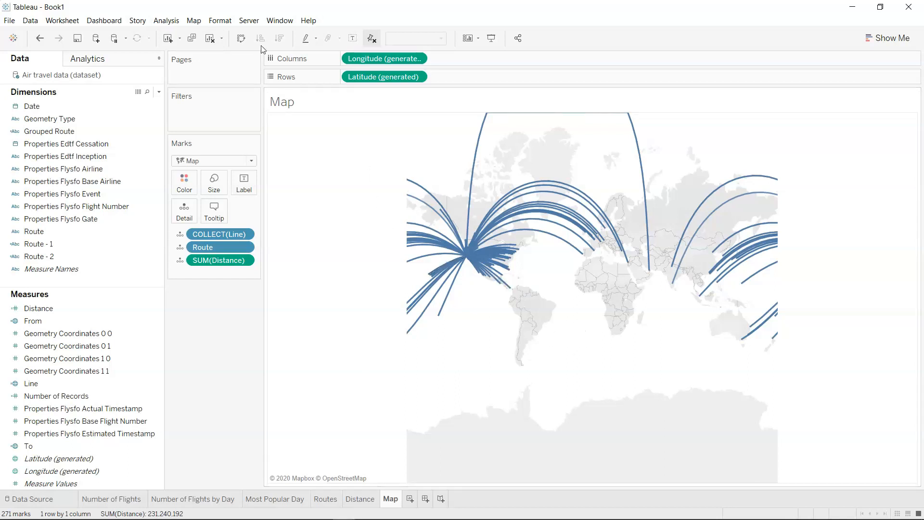
Set the map's background style to Normal, keeping the washout at 0%.
click(195, 23)
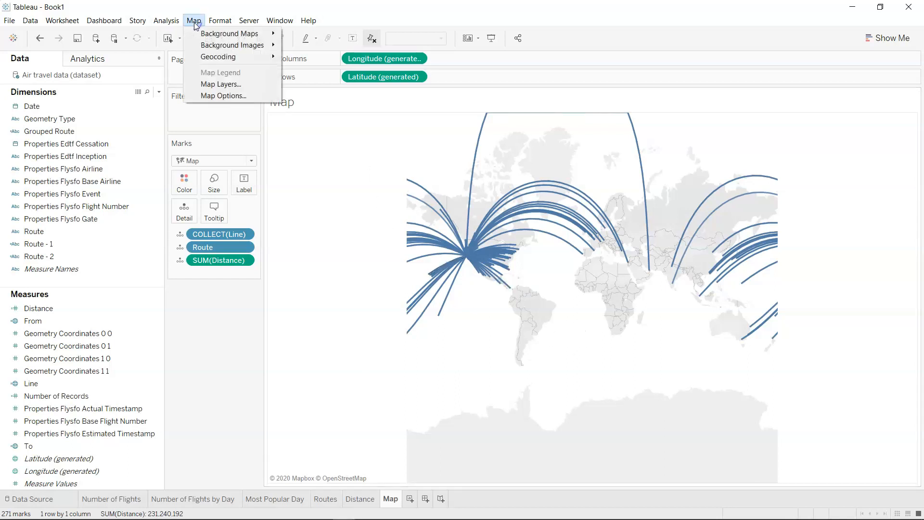
click(223, 85)
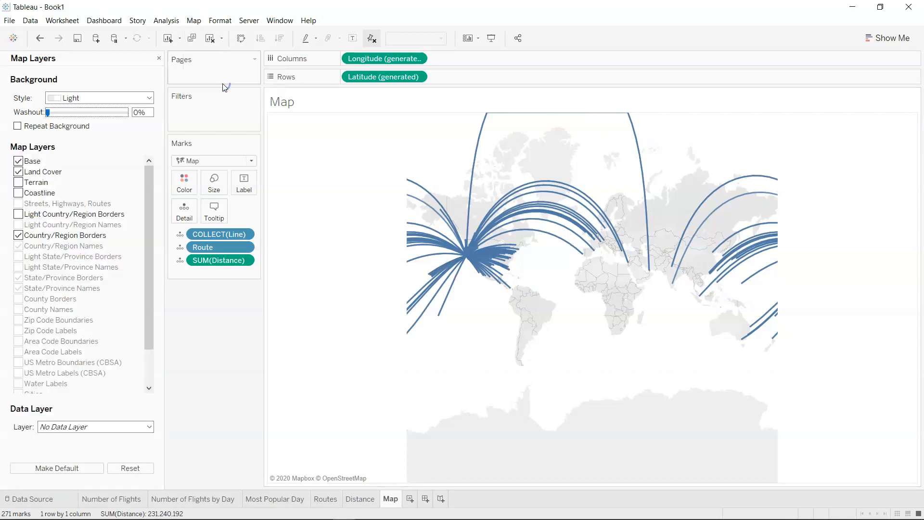
click(113, 98)
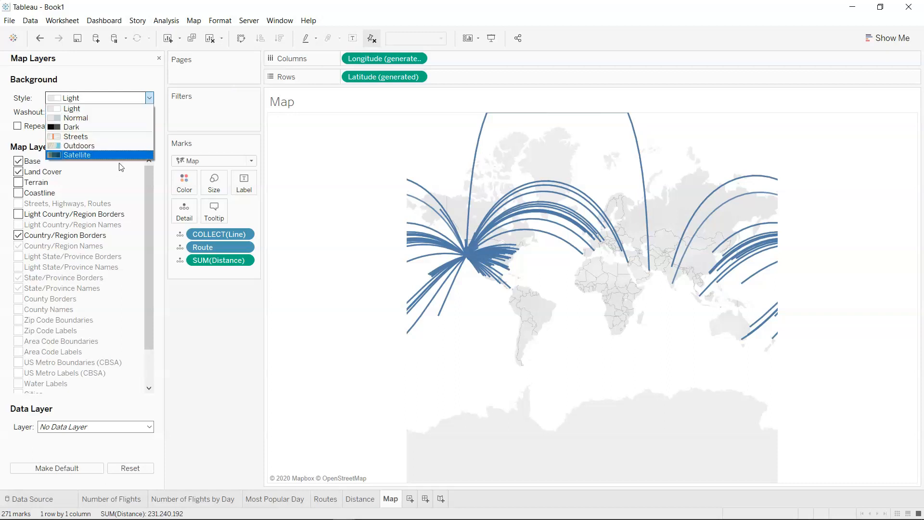
click(120, 118)
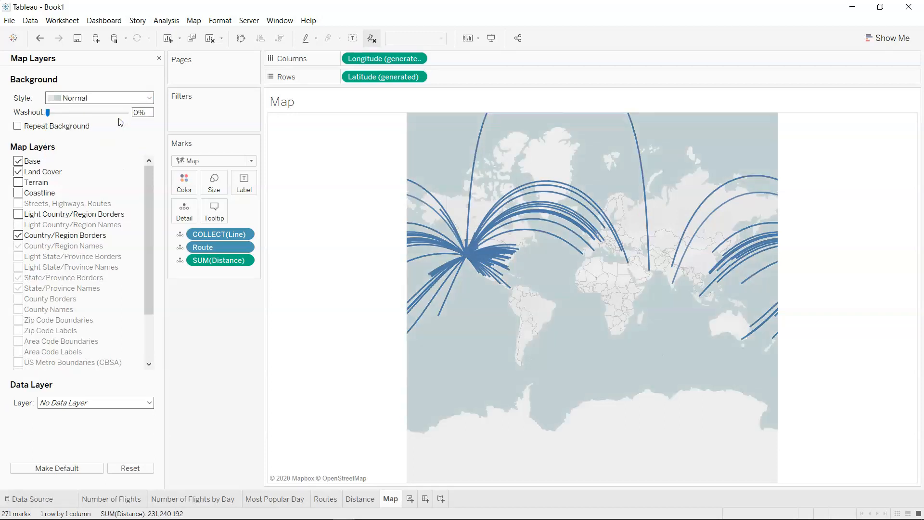
mouse_move(50, 113)
mouse_down()
mouse_move(80, 116)
mouse_move(42, 117)
mouse_up()
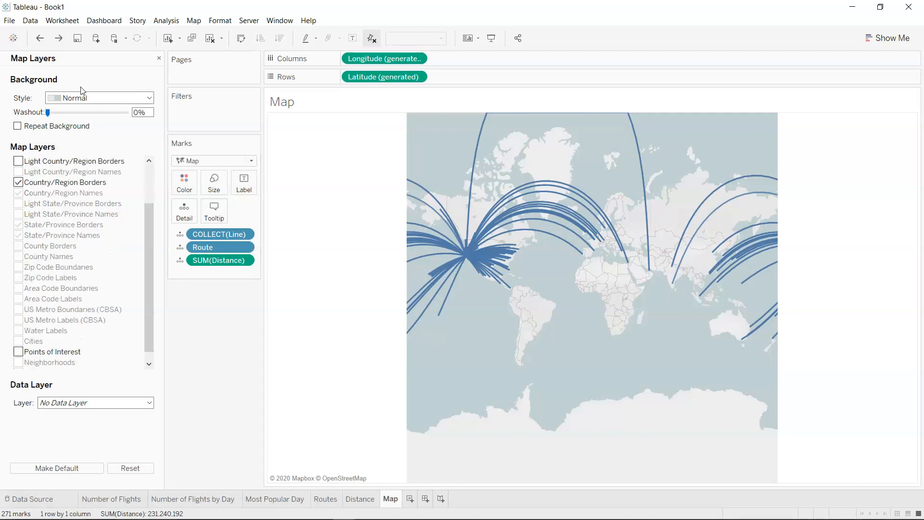
Reset the map view to fit the flight routes, leaving no routes selected.
mouse_move(328, 185)
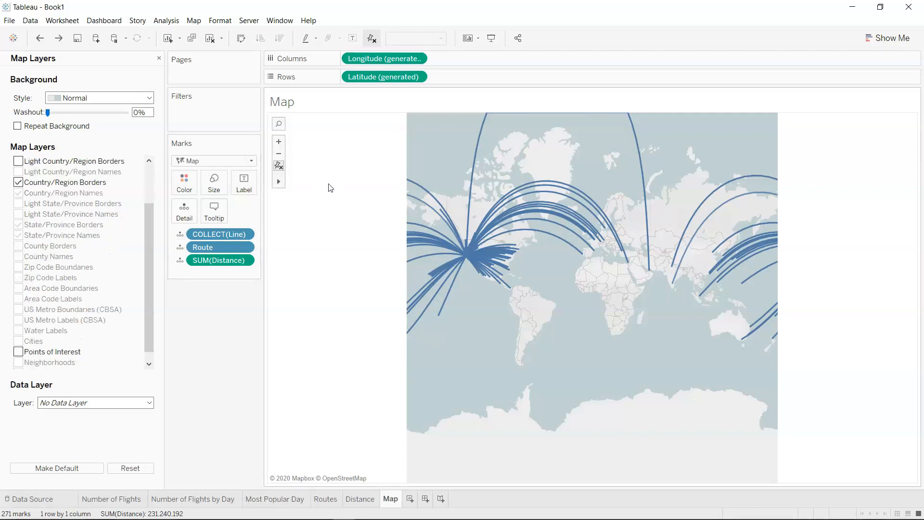
click(278, 167)
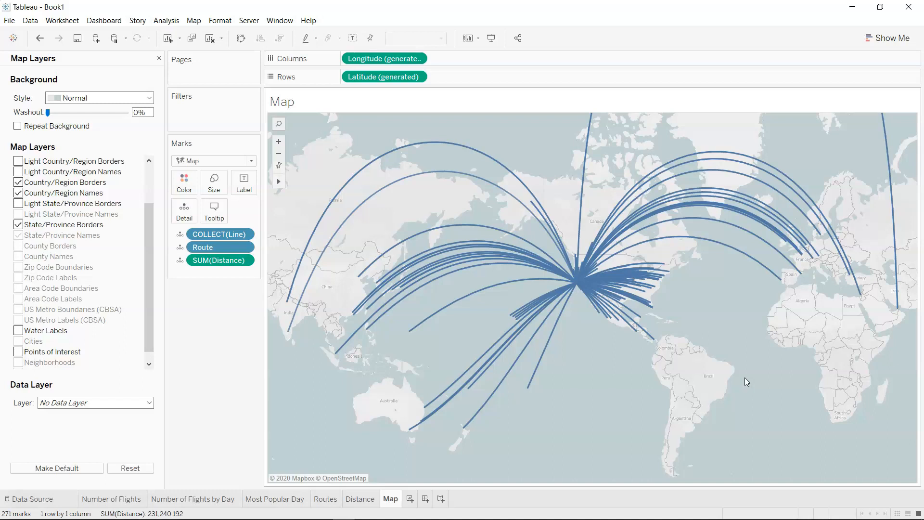
drag(744, 378, 533, 458)
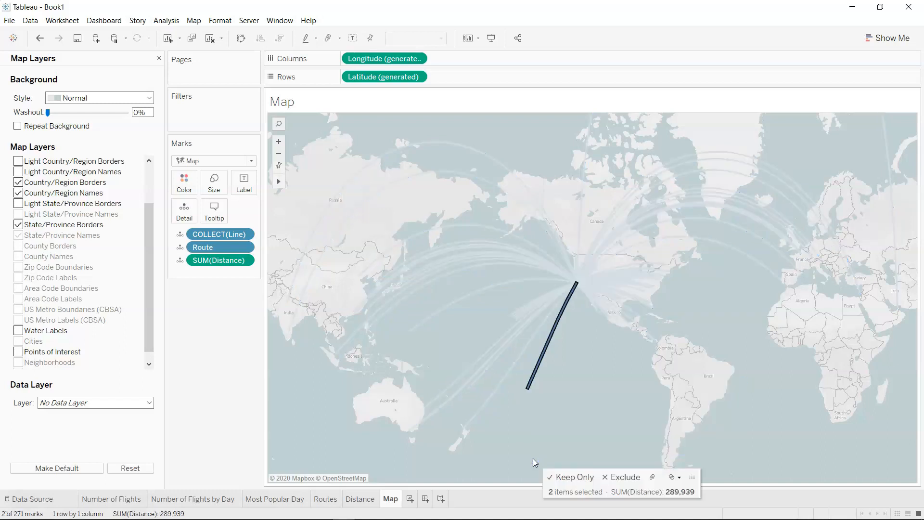
click(533, 458)
Create a new dashboard and add a text object reading "San Francisco Airport Dashboard".
click(425, 499)
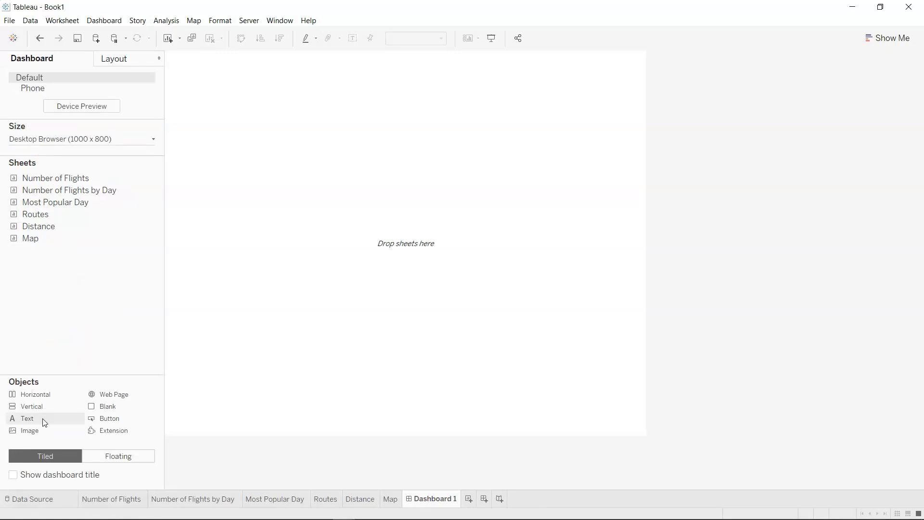
drag(44, 422, 303, 138)
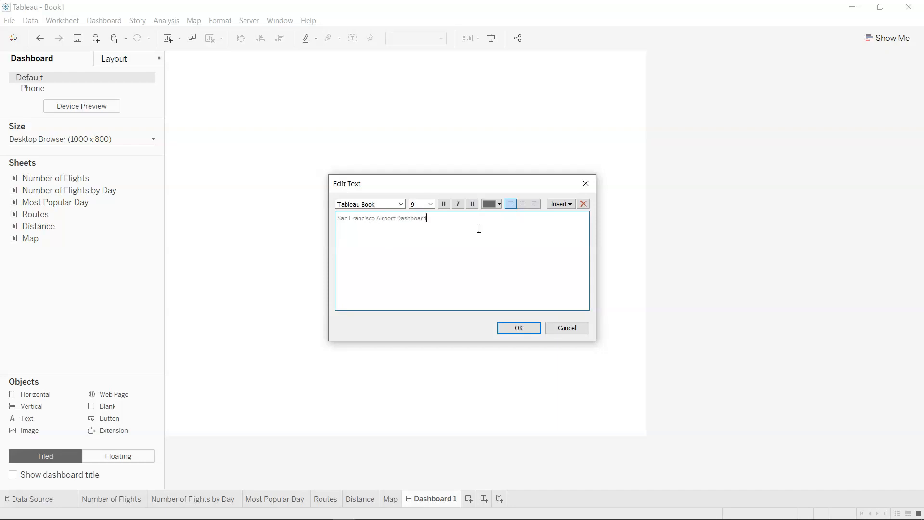
Centre the dashboard title text and format it in Tableau Bold, size 26, black.
key(ctrl+a)
click(526, 205)
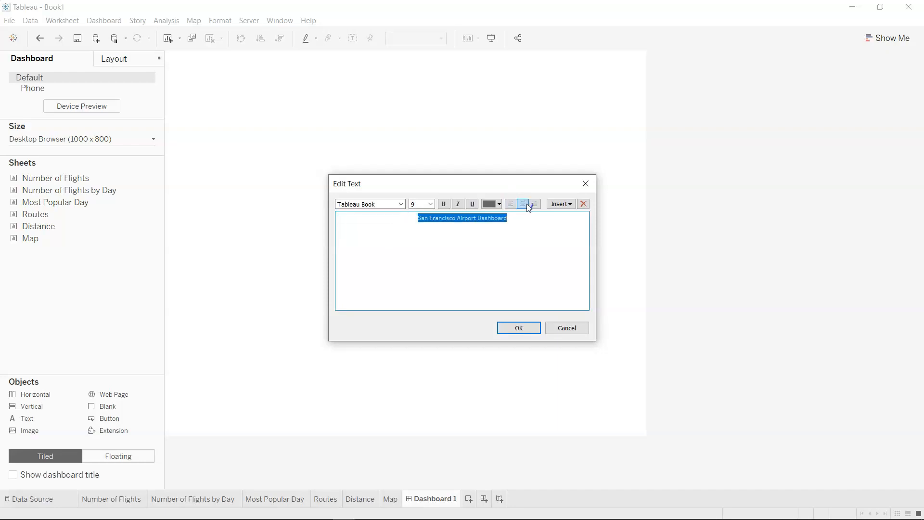
click(431, 205)
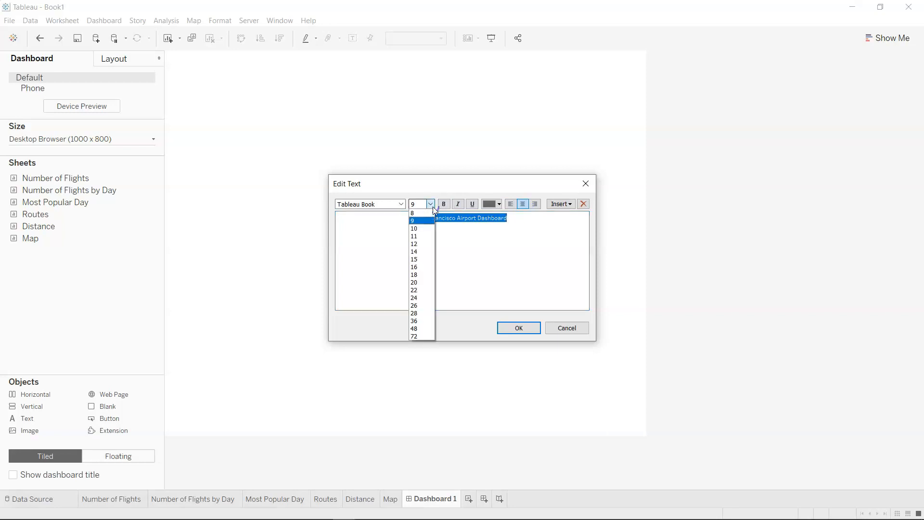
click(428, 305)
click(401, 205)
click(396, 223)
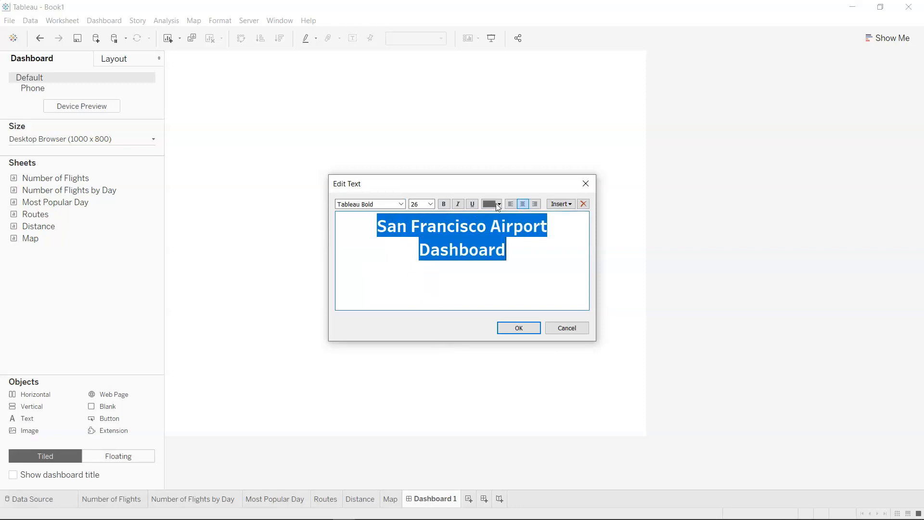
click(498, 206)
click(488, 217)
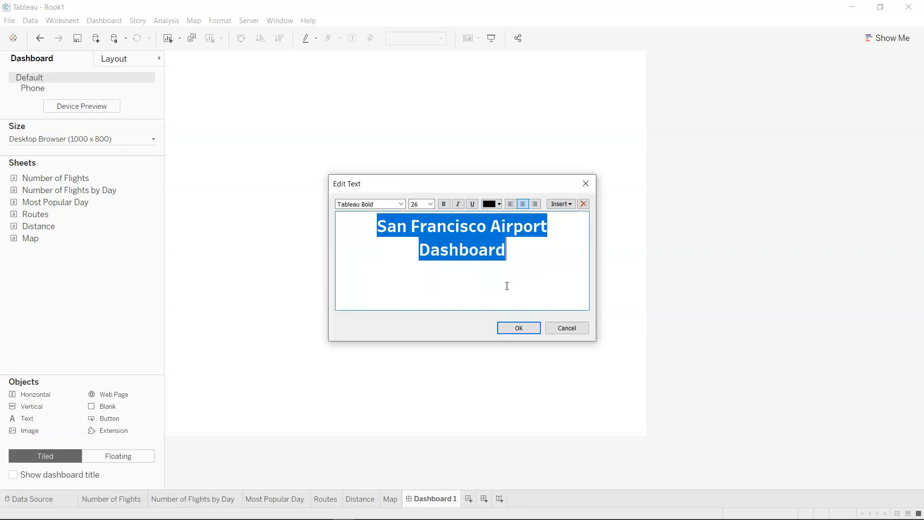
click(521, 330)
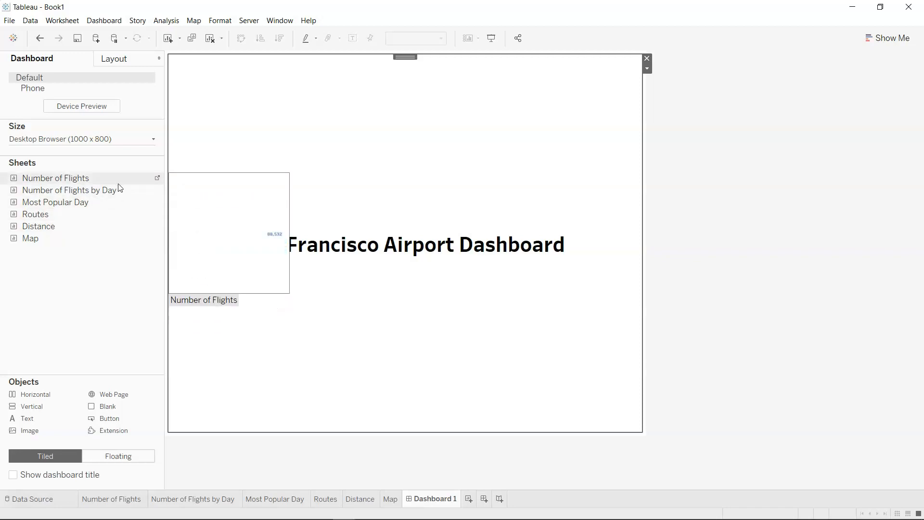
Place the Number of Flights, Number of Flights by Day and Most Popular Day sheets side by side below the title.
drag(120, 185, 284, 375)
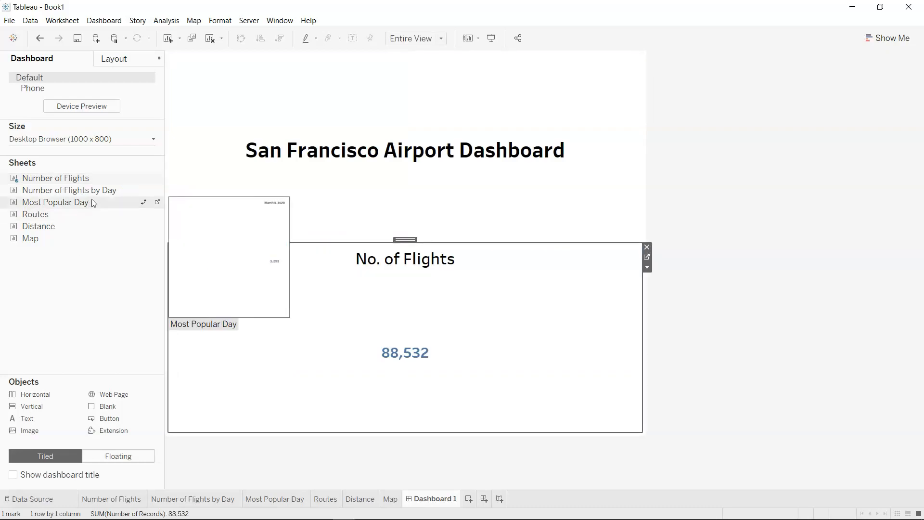
drag(97, 193, 570, 316)
drag(109, 203, 577, 356)
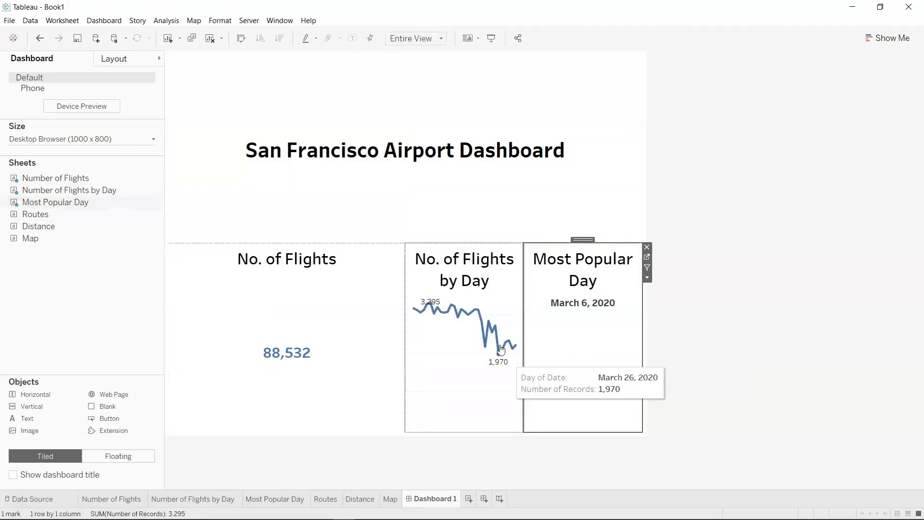
Widen the flights-by-day and most-popular-day sheets to fit their titles, and shrink the title area to a narrow strip.
drag(407, 379, 306, 386)
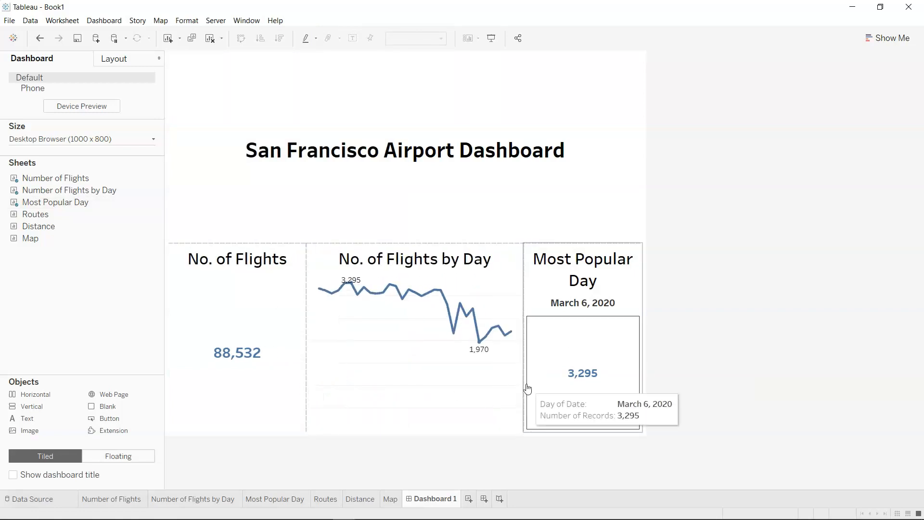
drag(524, 306, 495, 305)
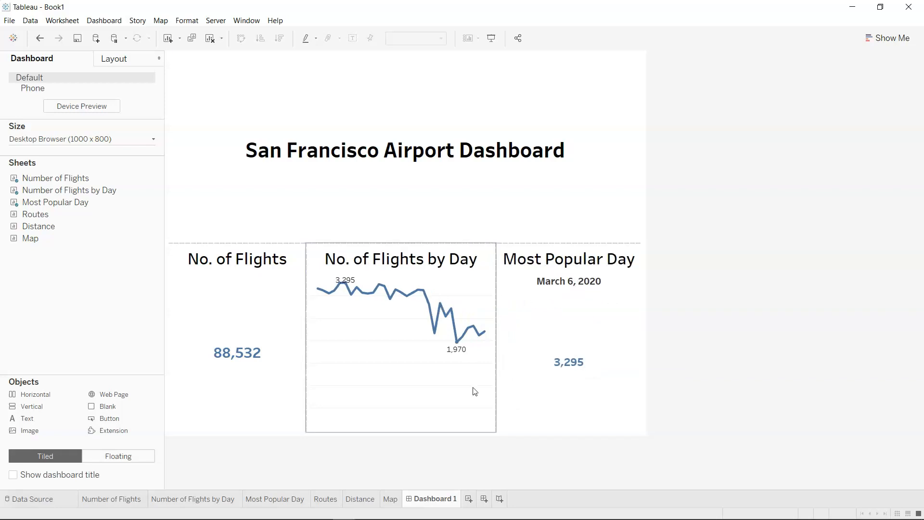
drag(431, 241, 447, 90)
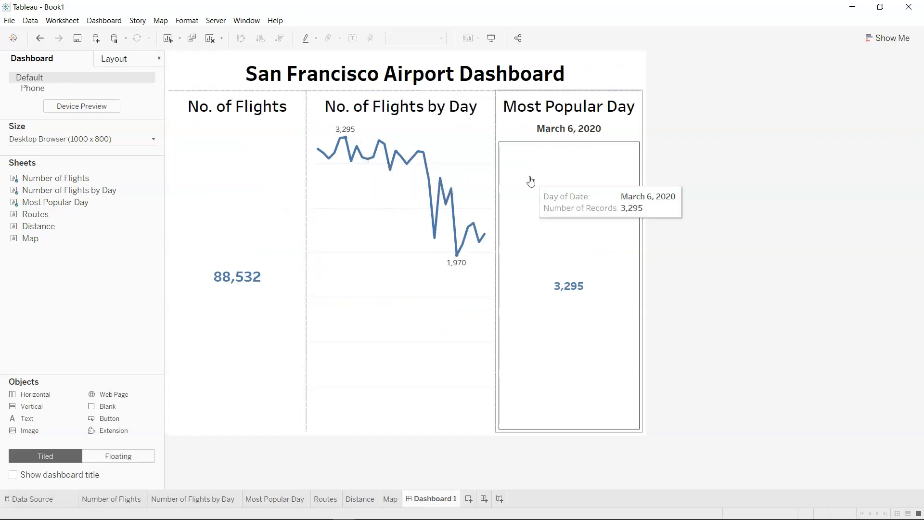
Add the Map sheet across the full width below the three summary sheets and enlarge it upward.
mouse_move(81, 243)
drag(81, 243, 361, 375)
drag(406, 408, 400, 435)
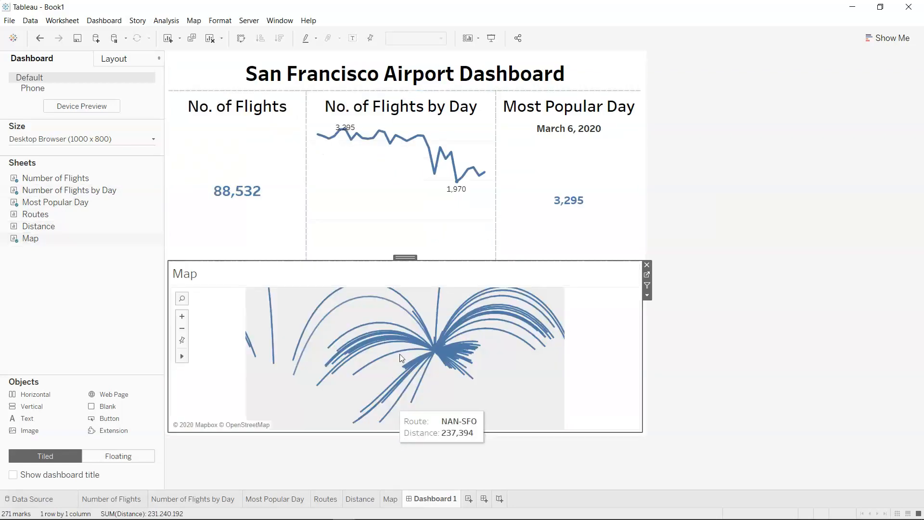
drag(426, 260, 454, 164)
Hide the title of the Map sheet on the dashboard.
right_click(184, 184)
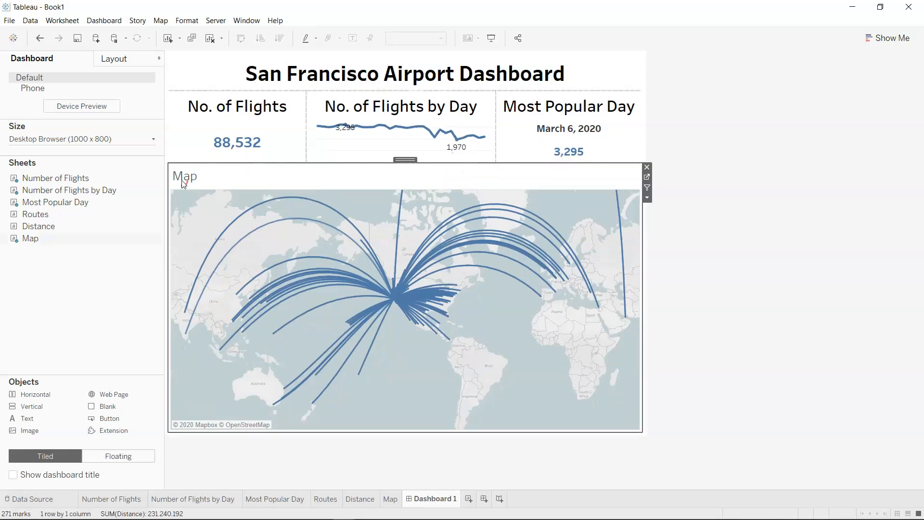
click(206, 215)
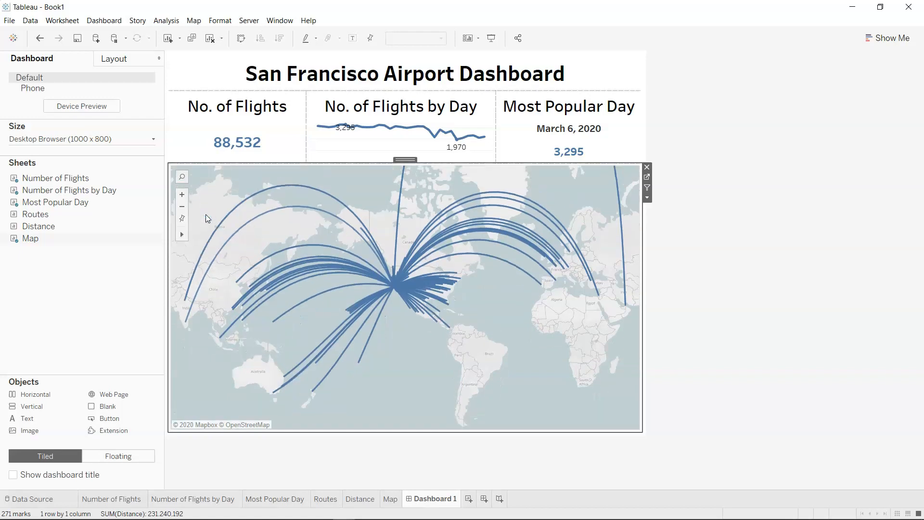
click(802, 329)
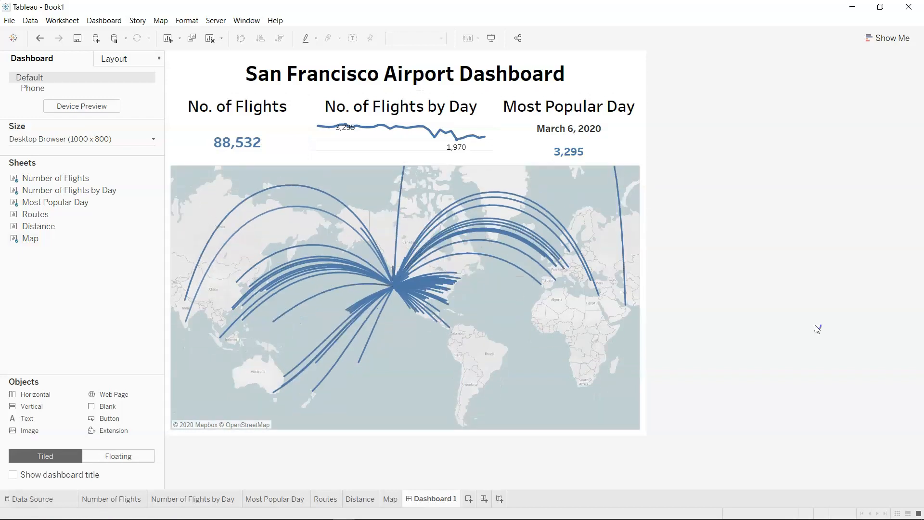
Add the Routes and Distance sheets side by side below the map.
mouse_move(347, 134)
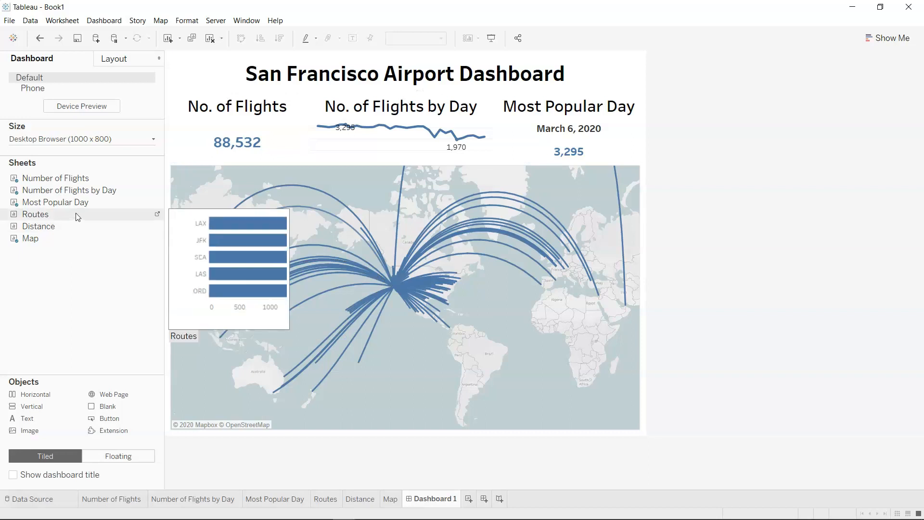
drag(76, 216, 219, 427)
drag(38, 227, 578, 348)
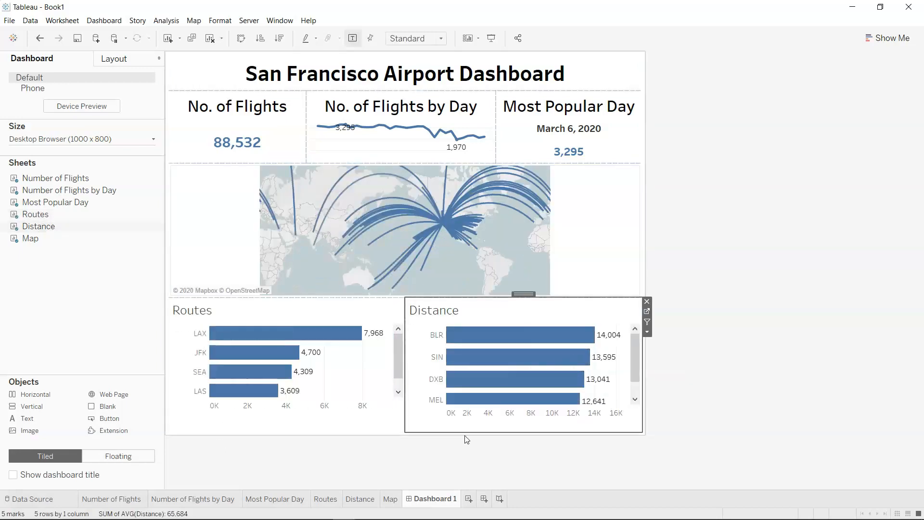
Increase the dashboard's fixed height to 1100 px.
click(149, 139)
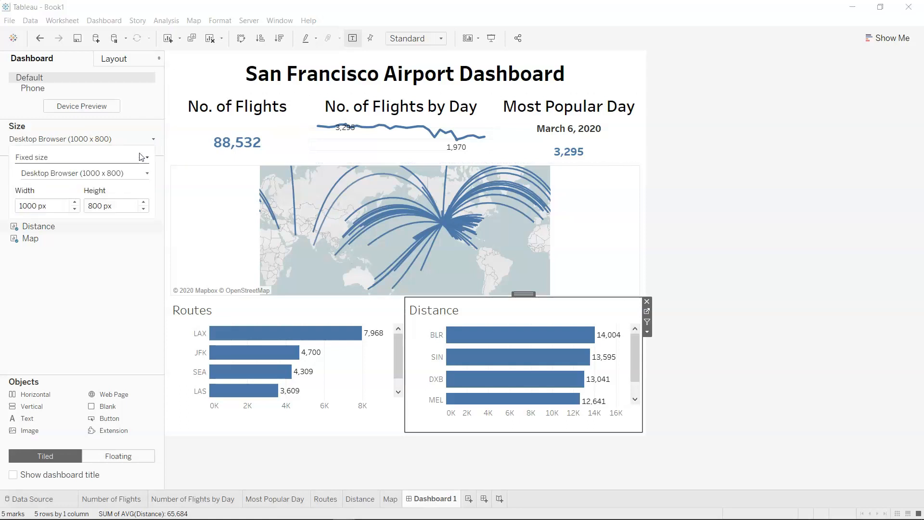
click(144, 202)
click(143, 203)
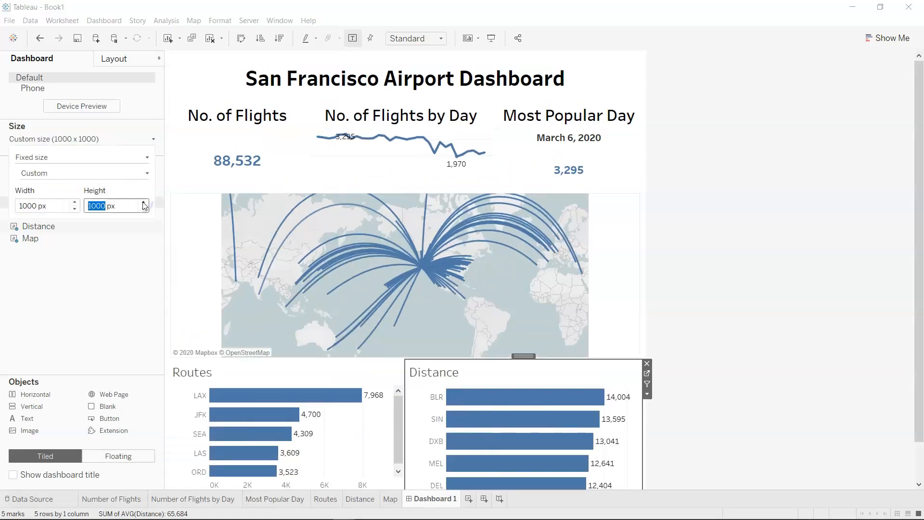
click(144, 203)
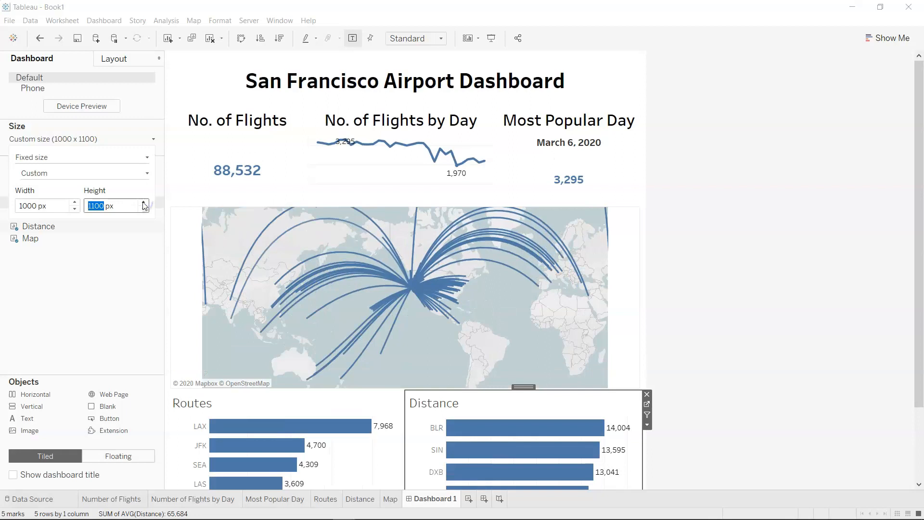
Shrink the summary row above the map, and raise the map's lower edge to give the bar charts more height.
drag(378, 206, 384, 160)
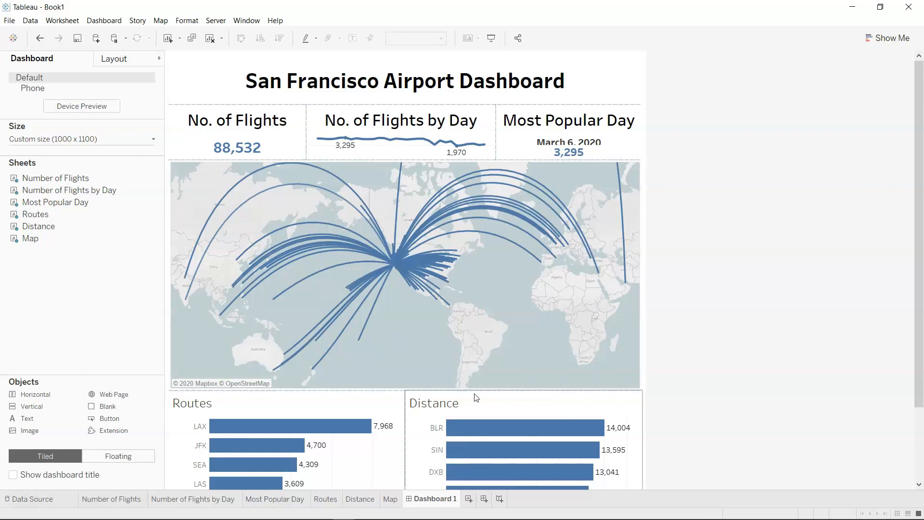
drag(476, 390, 481, 366)
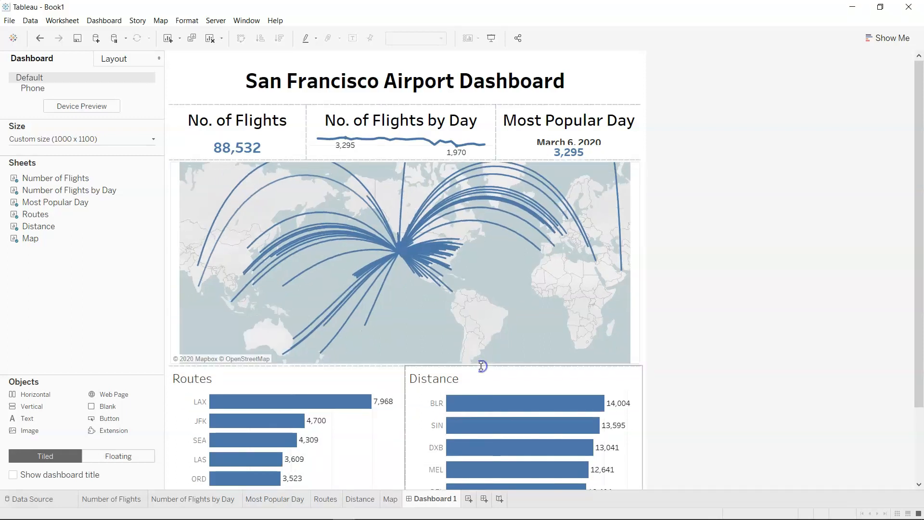
Shrink the dashboard title's height and raise the boundary between the summary row and the map.
drag(389, 104, 394, 85)
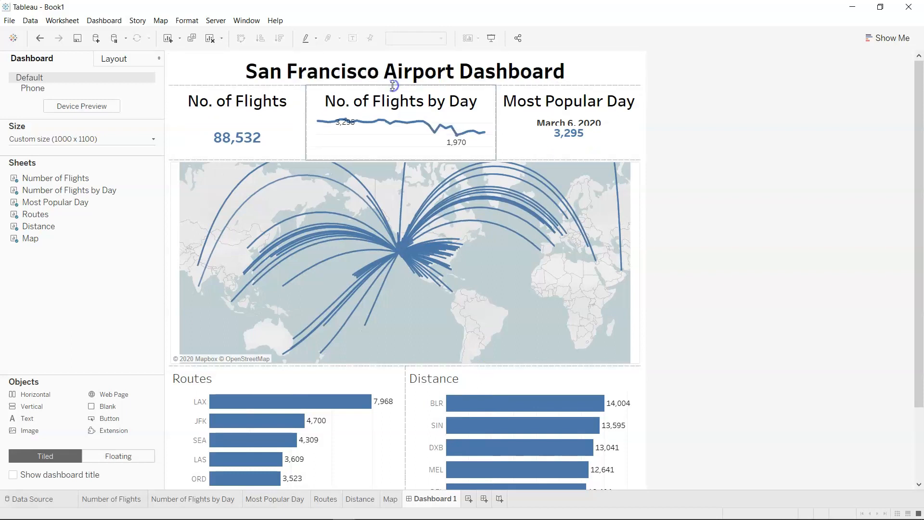
drag(404, 159, 433, 153)
click(425, 170)
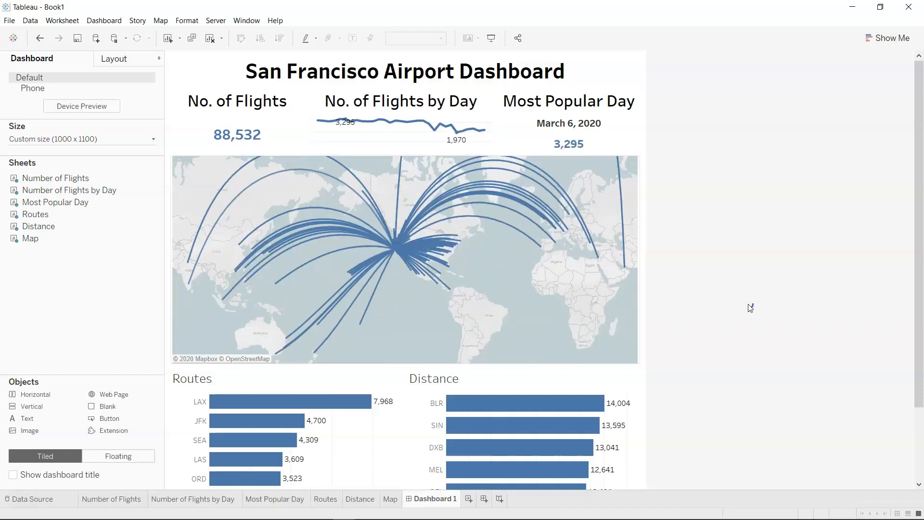
Change the Routes chart's title to "Top 5" followed by the sheet name.
scroll(730, 361, down, 3)
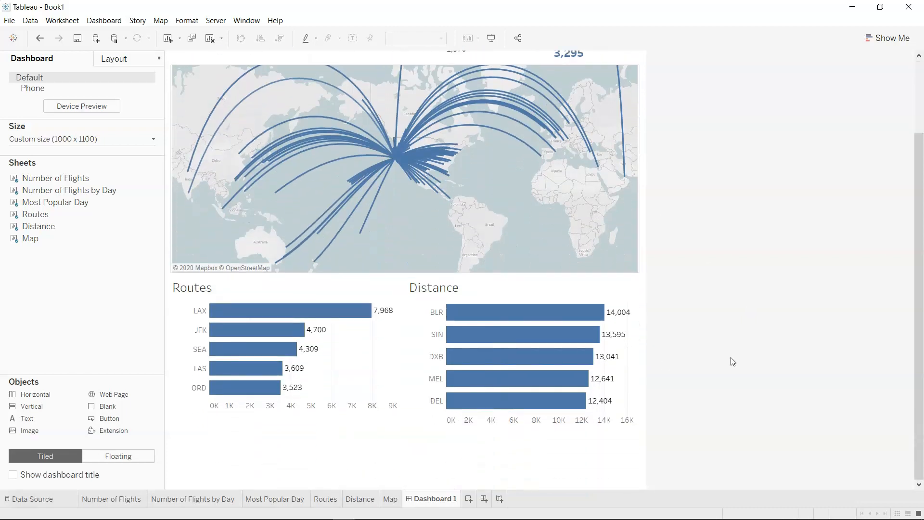
double_click(196, 288)
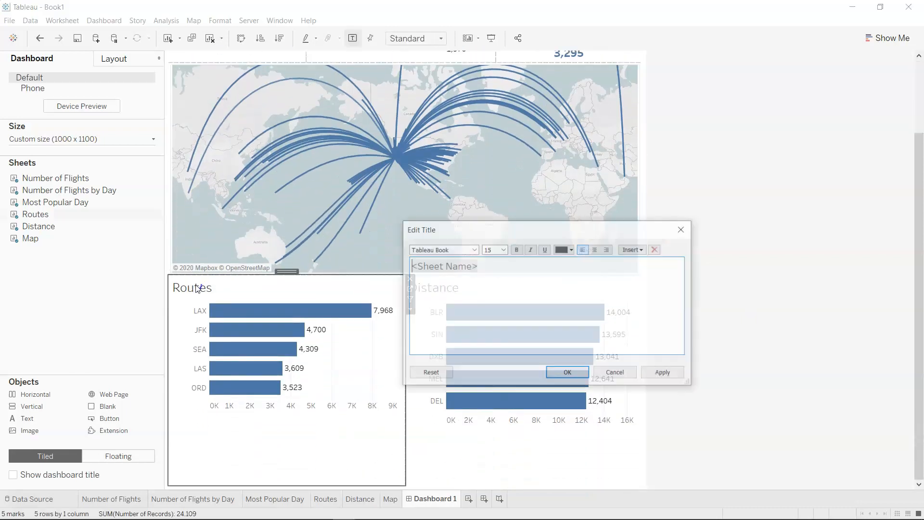
text(Top 5)
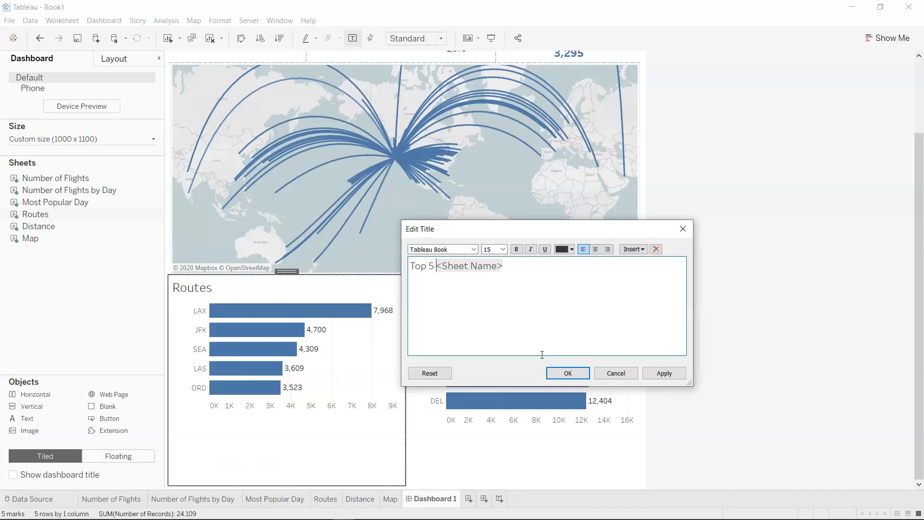
click(558, 374)
Change the Distance chart's title to "Top 5 Average <Sheet Name> from San Francisco".
double_click(444, 290)
text(Top )
text(5 Average )
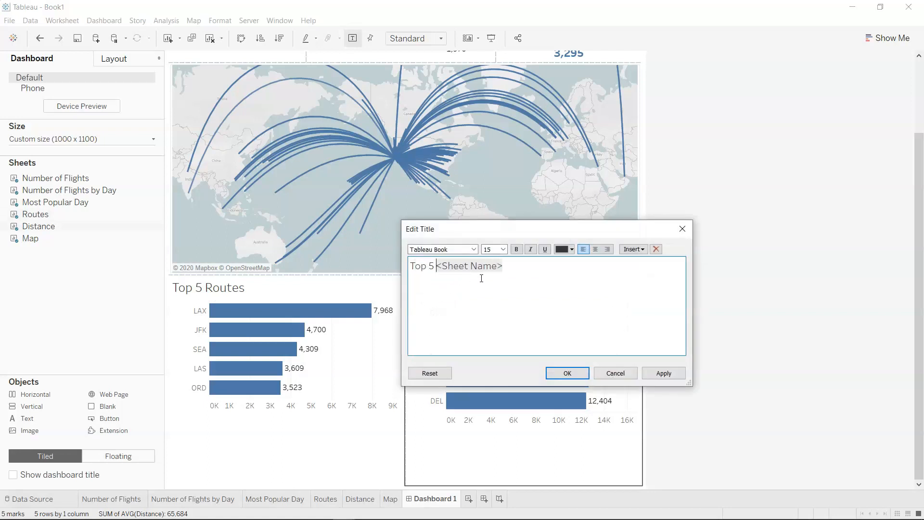
text(Distance)
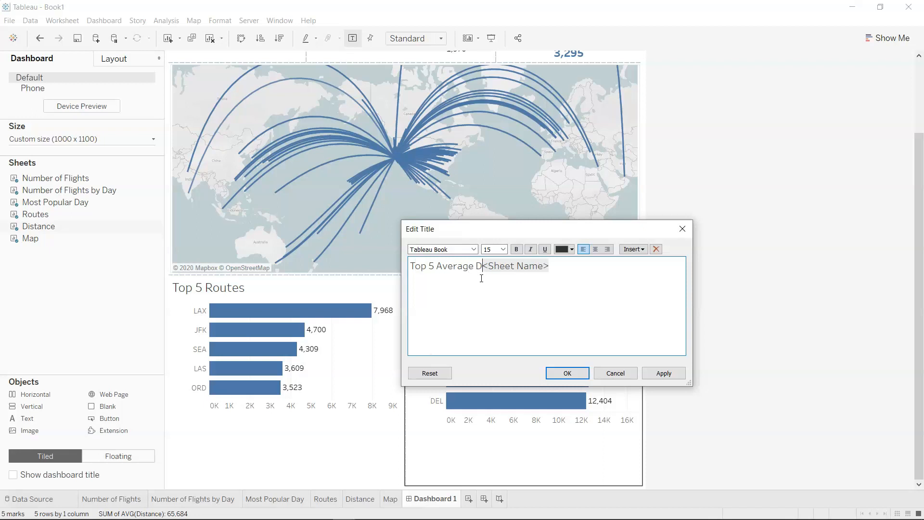
key(BackSpace)
key(BackSpace)
key(BackSpace)
key(BackSpace)
key(BackSpace)
key(BackSpace)
key(BackSpace)
key(BackSpace)
drag(503, 228, 689, 248)
click(747, 290)
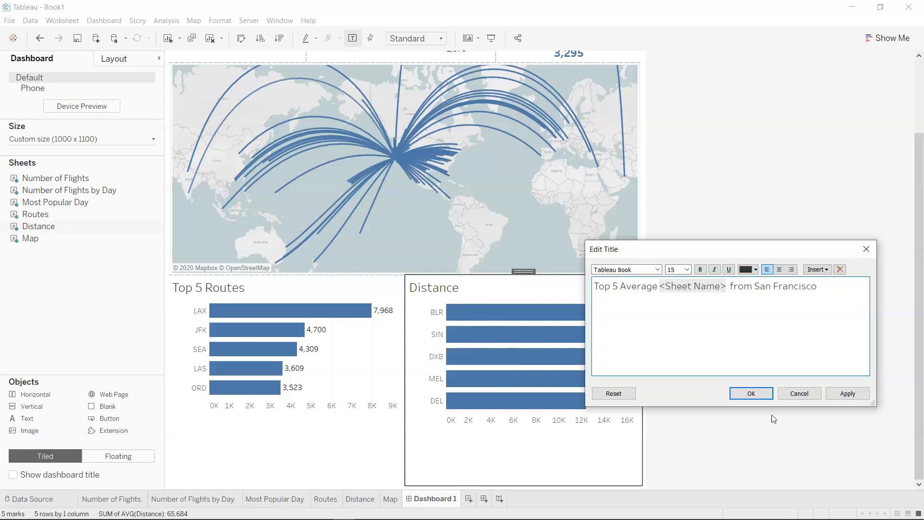
click(754, 393)
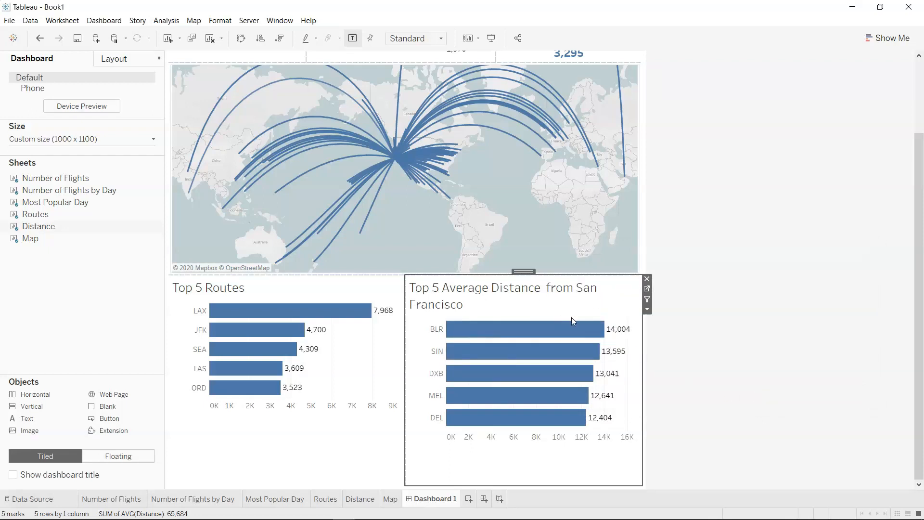
click(751, 416)
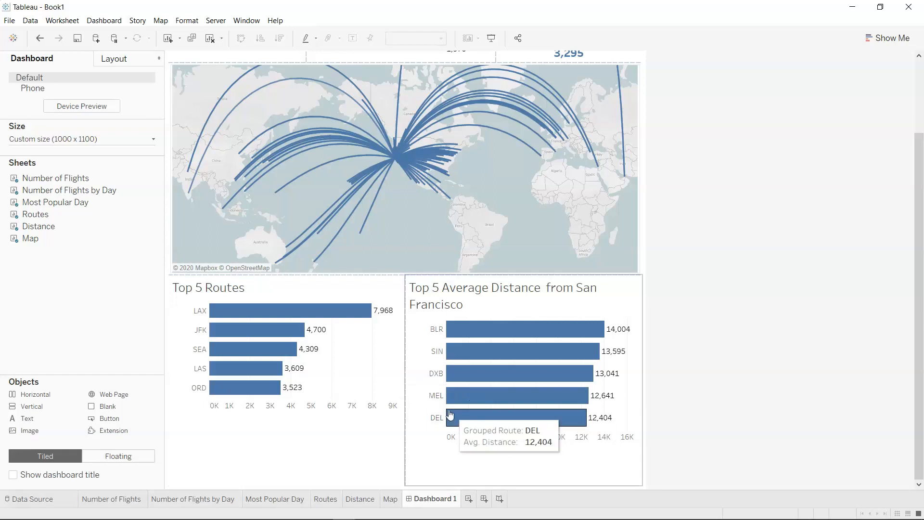
Reduce the bar row height on the Distance sheet, and fine-tune it on the dashboard to align its axis with the Routes chart's axis.
mouse_move(472, 323)
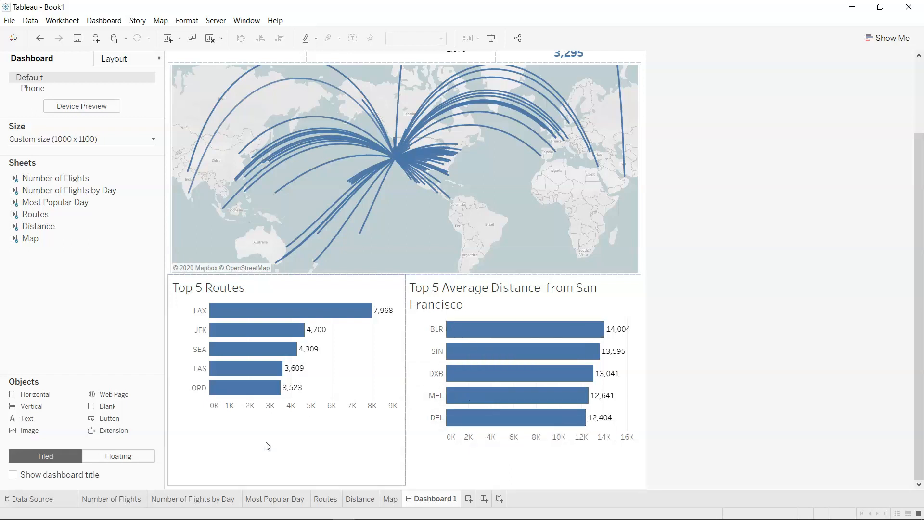
click(362, 499)
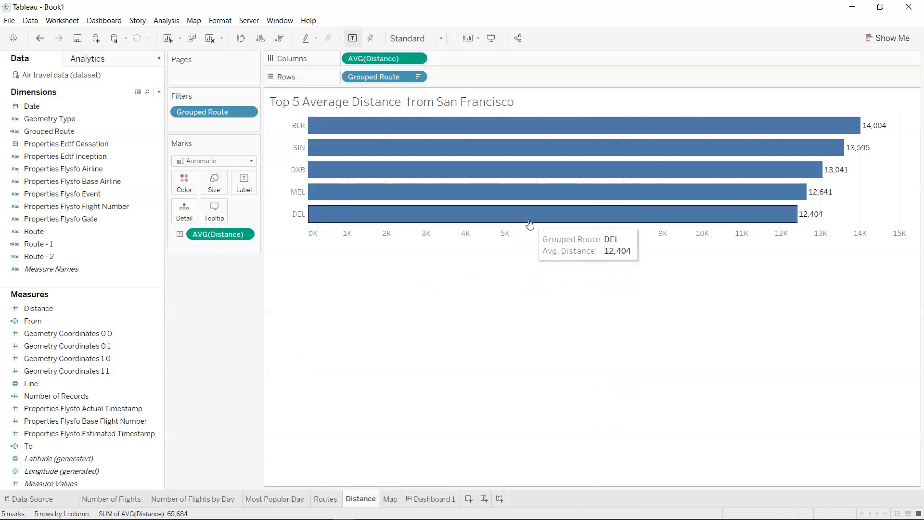
drag(529, 225, 540, 202)
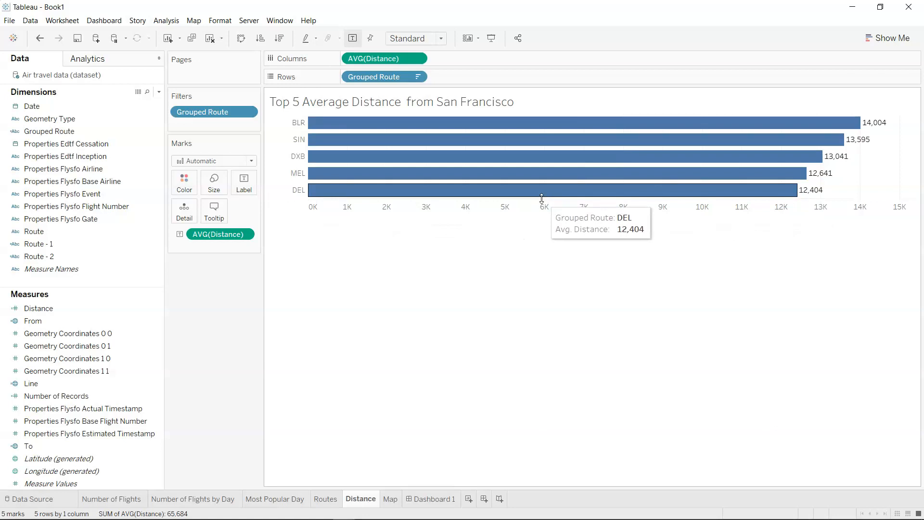
click(544, 195)
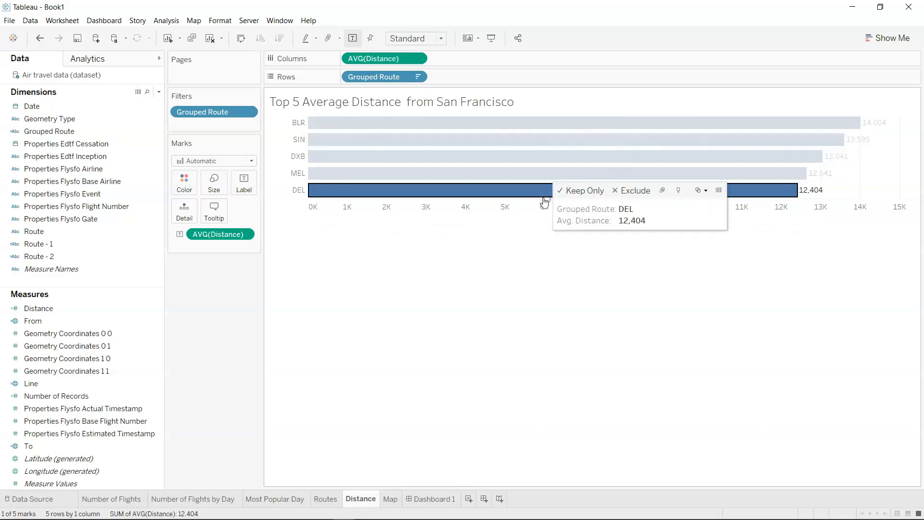
click(511, 270)
click(426, 498)
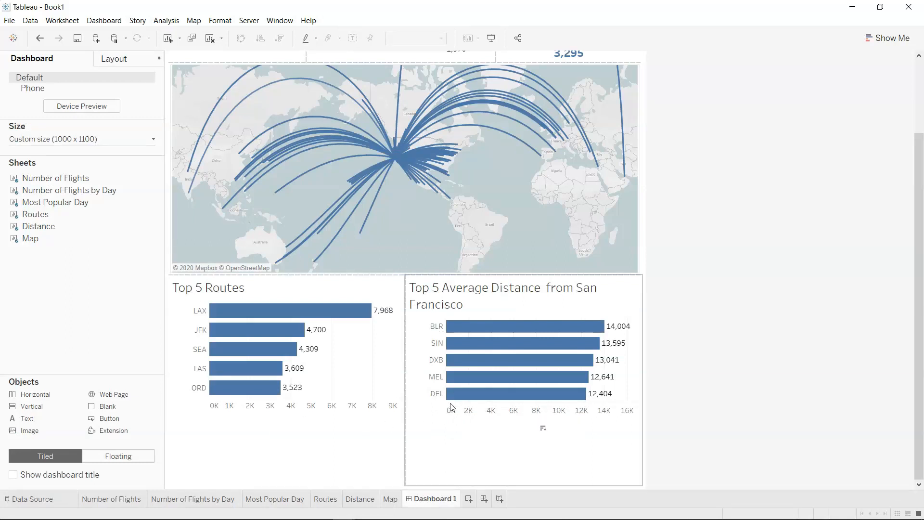
drag(468, 402, 474, 398)
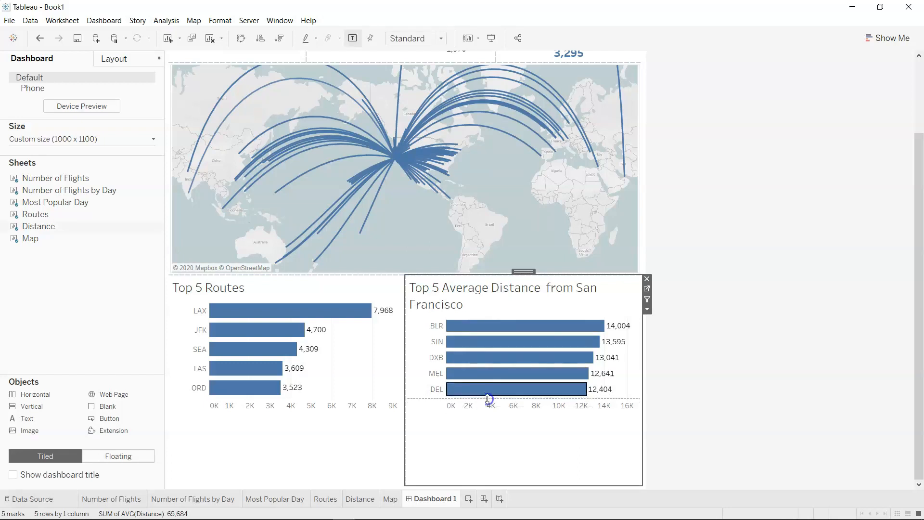
click(716, 406)
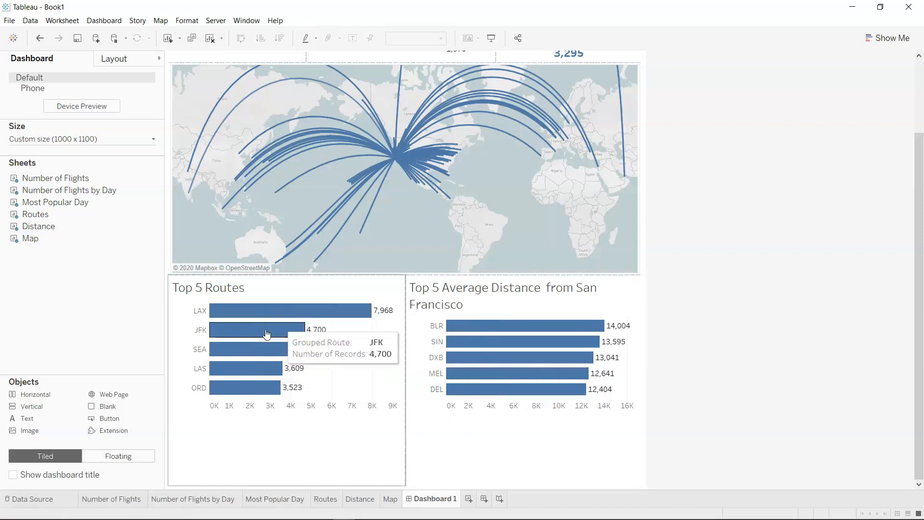
Remove "from San Francisco" from the Distance chart's title, leaving "Top 5 Average <Sheet Name>".
click(453, 303)
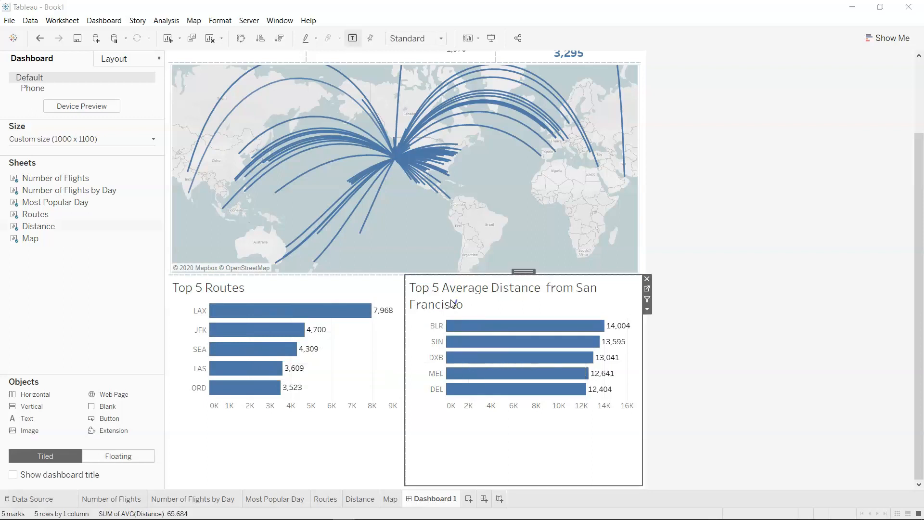
double_click(453, 303)
drag(735, 290, 830, 287)
key(BackSpace)
click(846, 392)
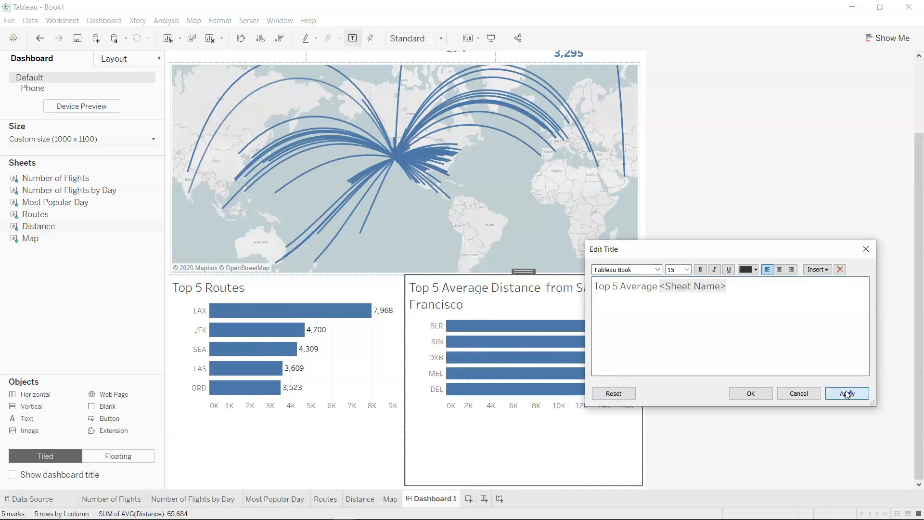
click(742, 393)
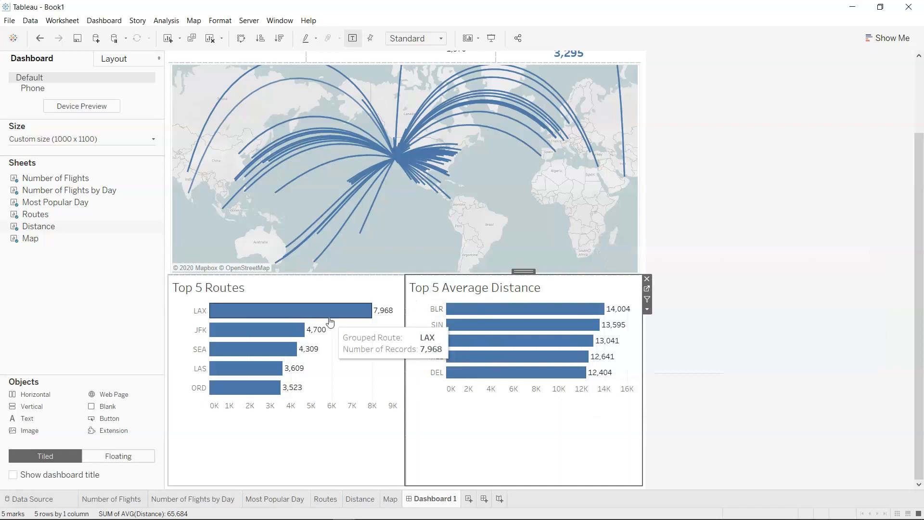
Increase the Distance chart's row height so its bars line up with those of the Routes chart.
mouse_move(475, 380)
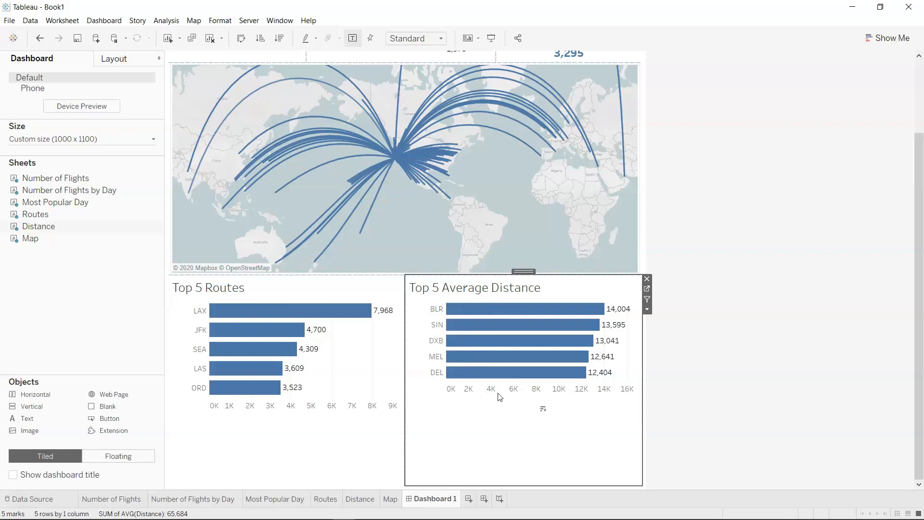
drag(510, 381, 514, 400)
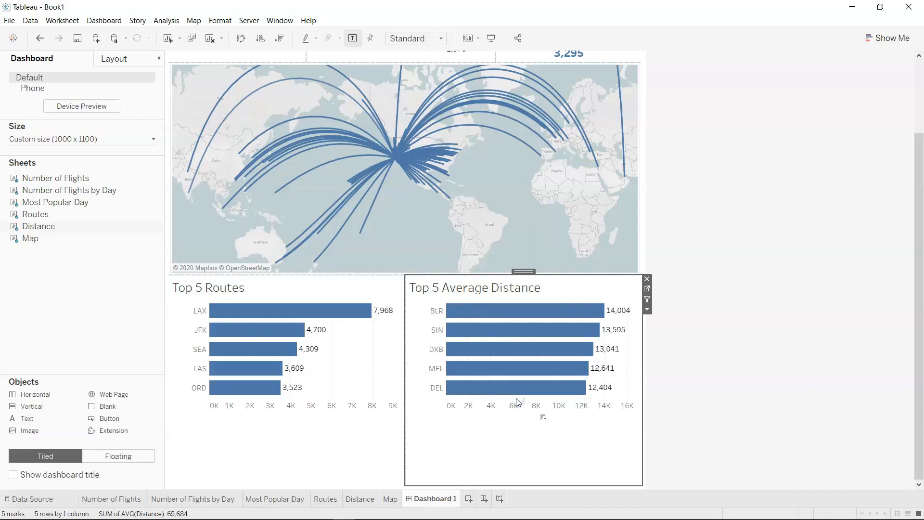
click(792, 431)
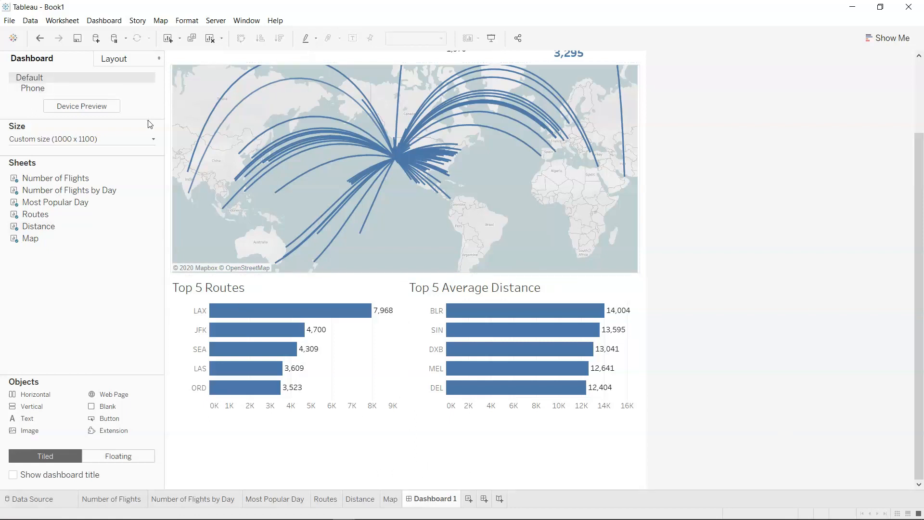
Set the dashboard's fixed height to 800 px and lower the map's bottom edge slightly.
click(153, 139)
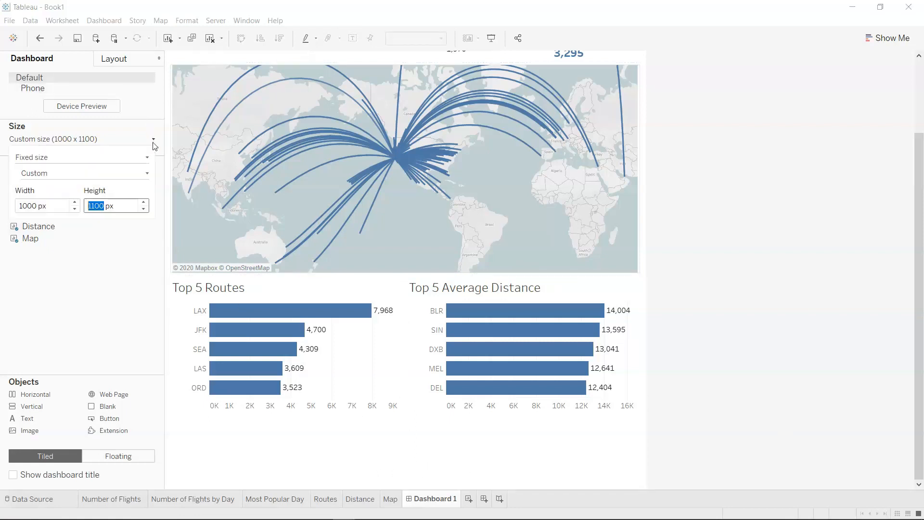
click(144, 209)
click(145, 209)
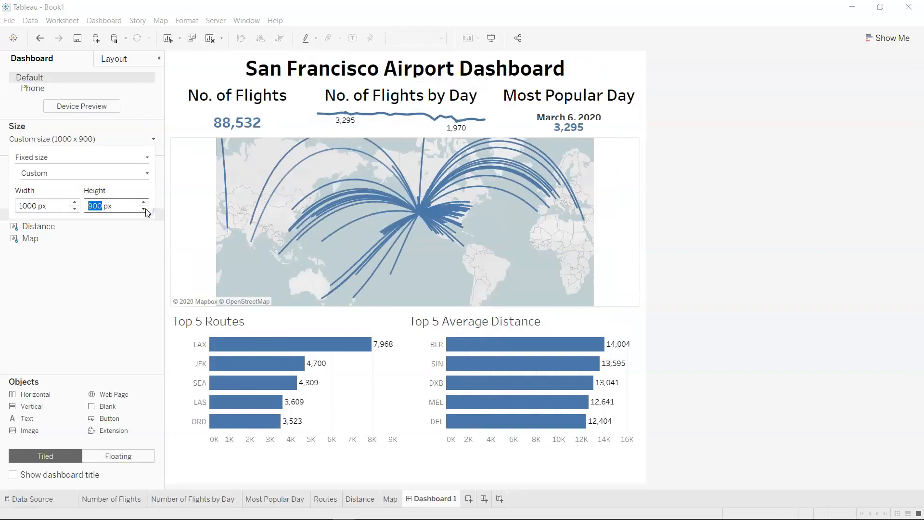
click(144, 209)
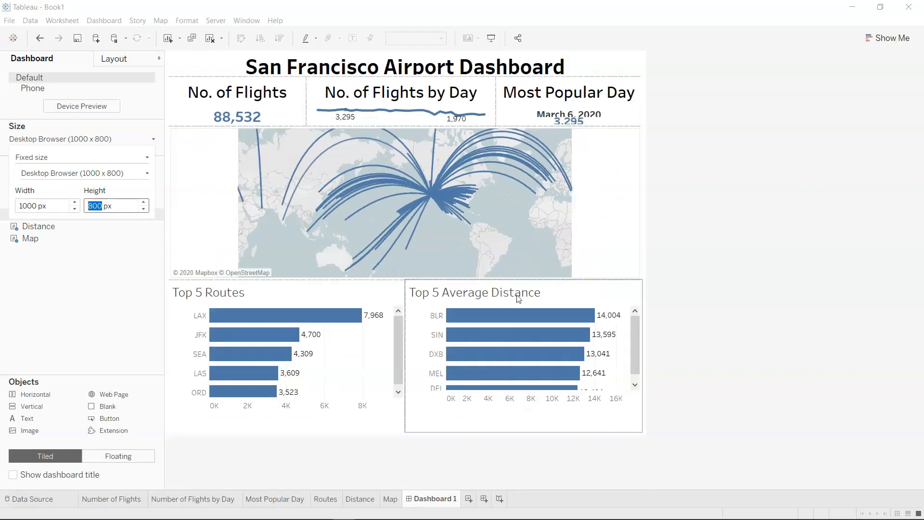
drag(515, 280, 523, 288)
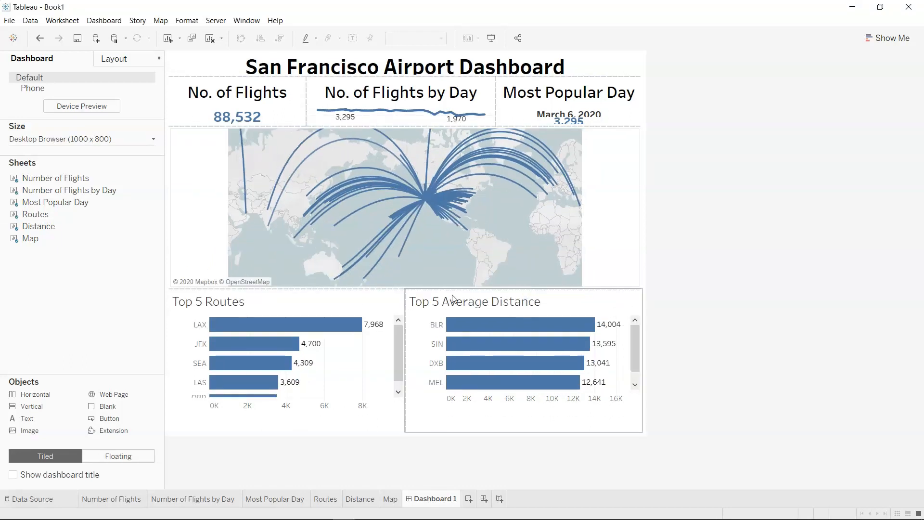
Set the dashboard's fixed height to 900 px and extend the map further down toward the bar charts.
click(153, 143)
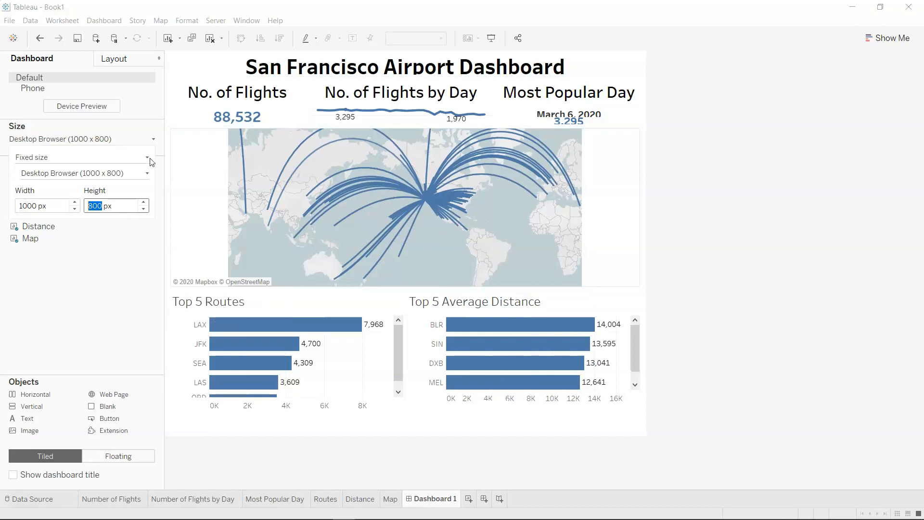
click(144, 202)
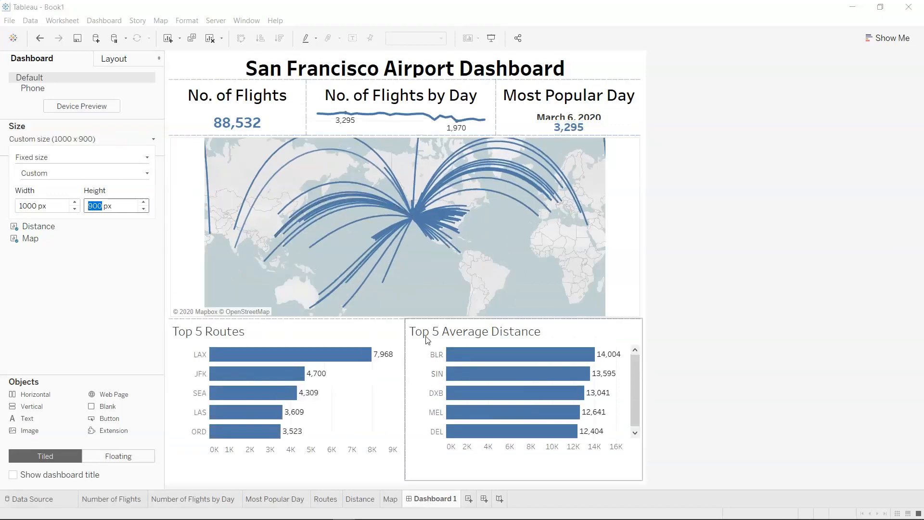
drag(428, 319, 432, 331)
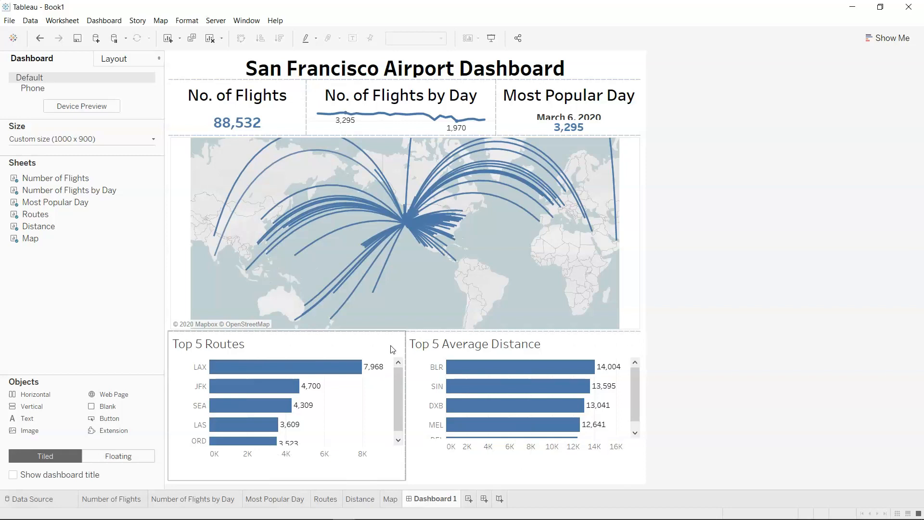
Set the dashboard's fixed height to 1000 px and check the full layout.
click(154, 140)
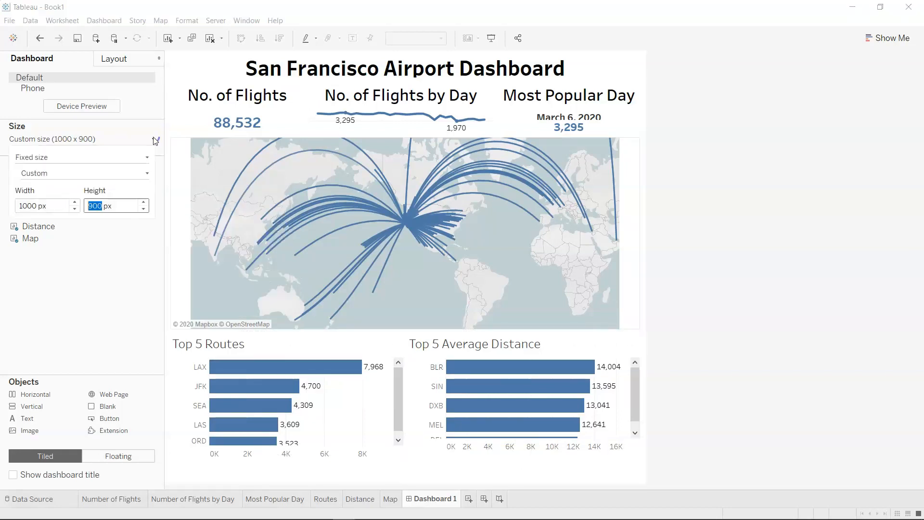
click(143, 202)
click(666, 284)
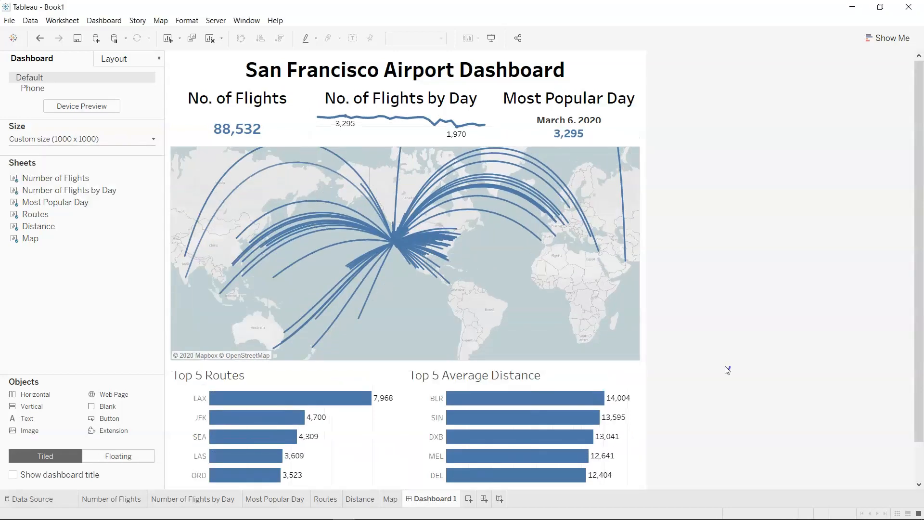
scroll(725, 370, down, 2)
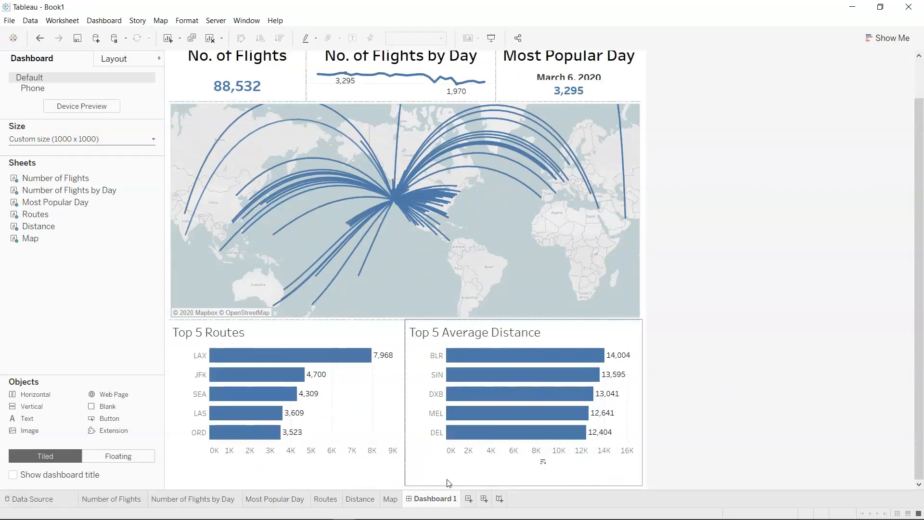
mouse_move(155, 193)
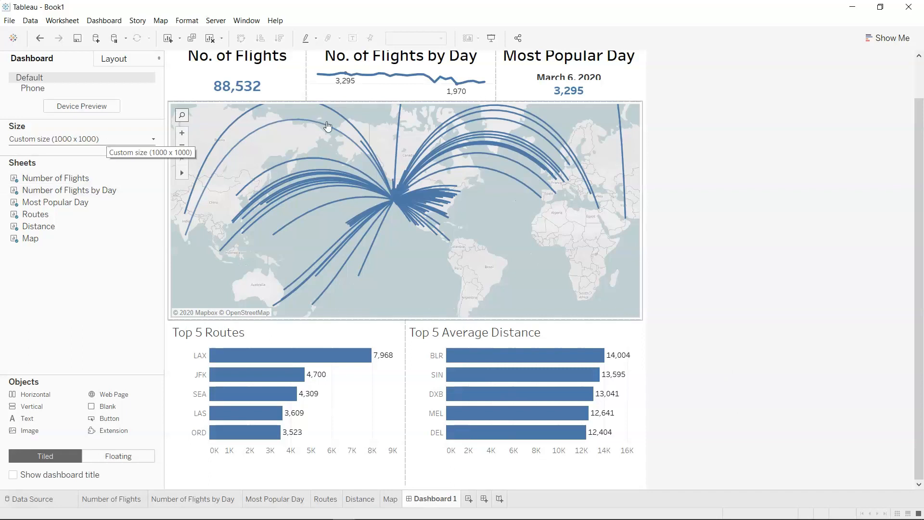
scroll(749, 266, up, 2)
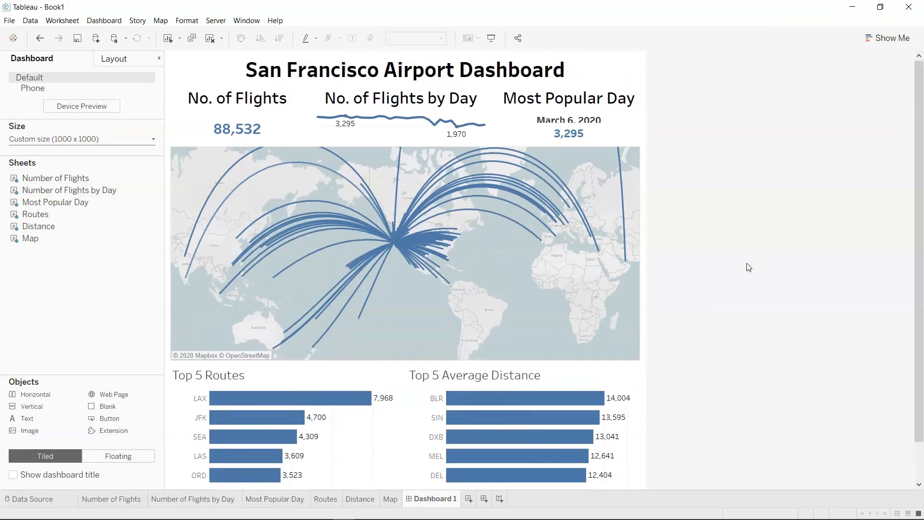
Extend the summary row's bottom edge slightly downward so the date in the Most Popular Day tile has enough room.
mouse_move(516, 151)
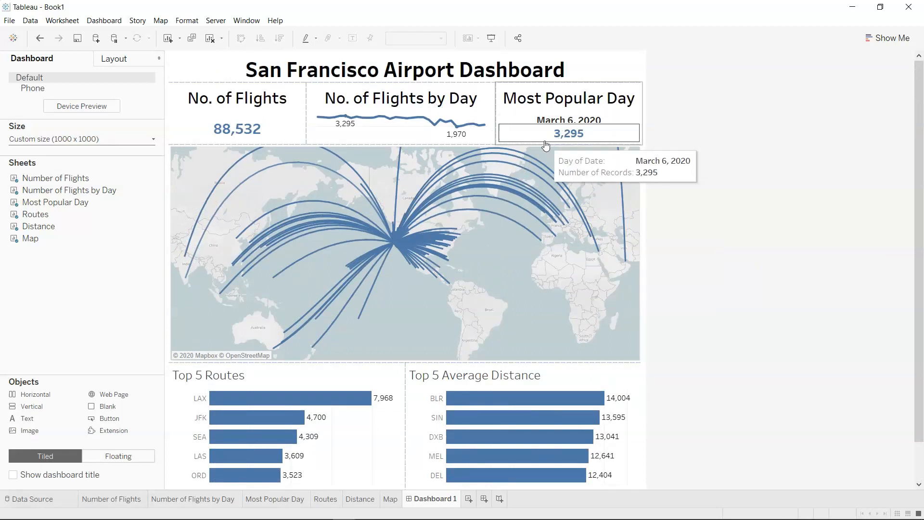
mouse_move(546, 145)
mouse_down()
mouse_move(550, 157)
mouse_move(561, 155)
mouse_up()
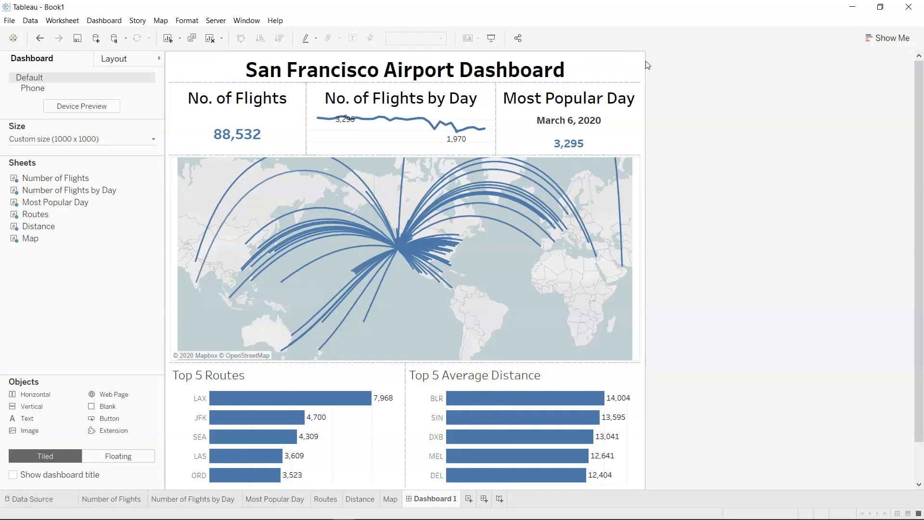
key(alt+Tab)
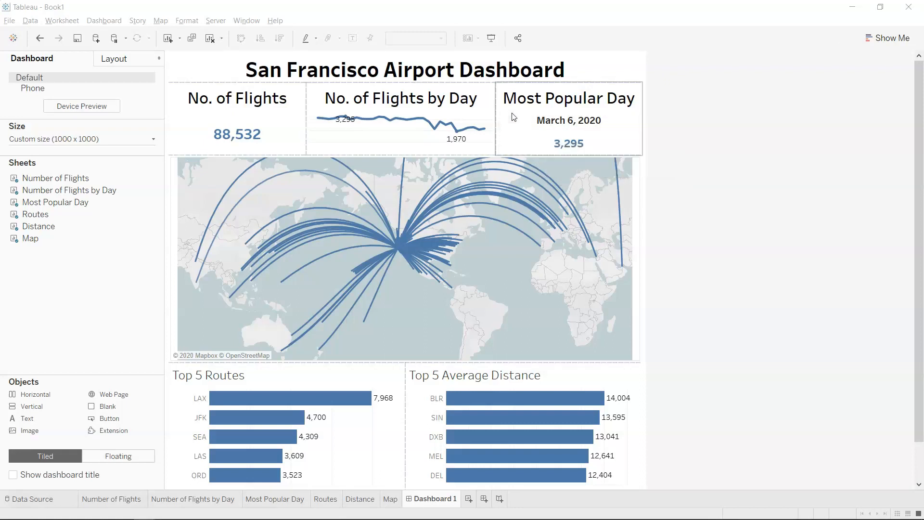
Show the Date filter of the Most Popular Day sheet on the dashboard.
click(529, 94)
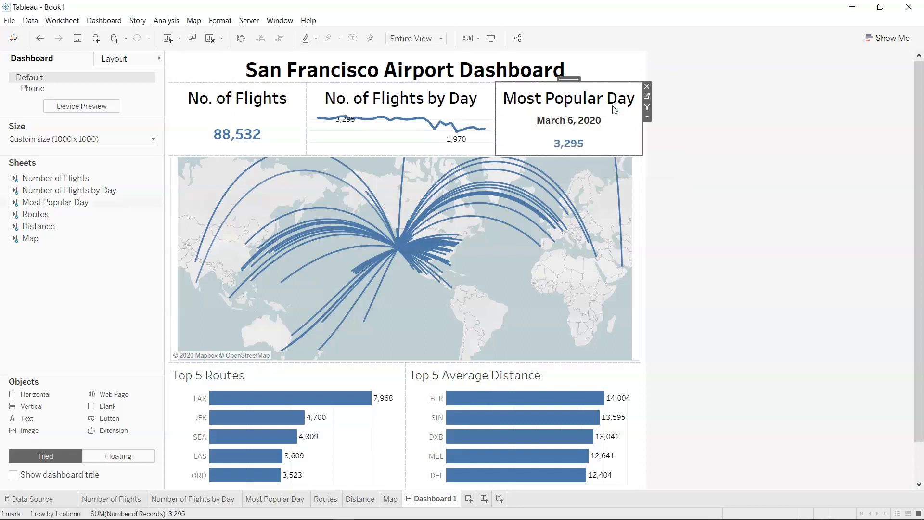
click(655, 118)
click(636, 94)
click(647, 117)
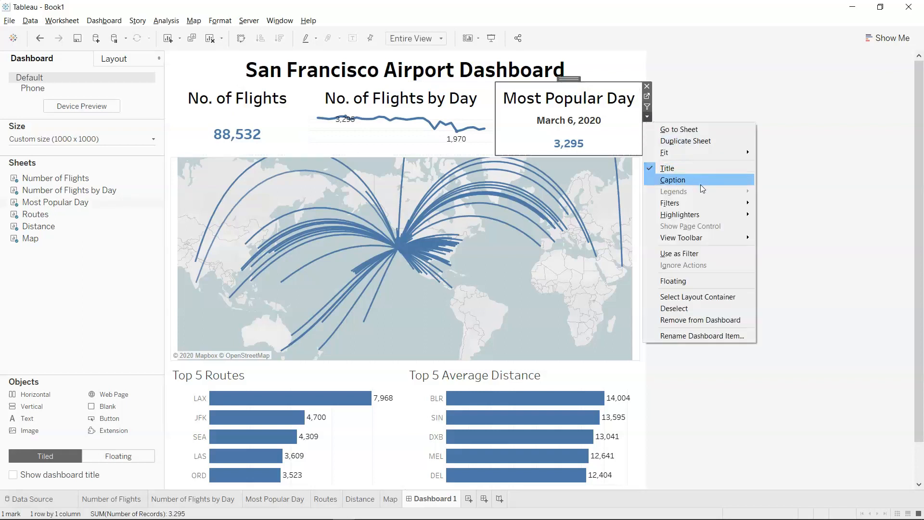
mouse_move(709, 202)
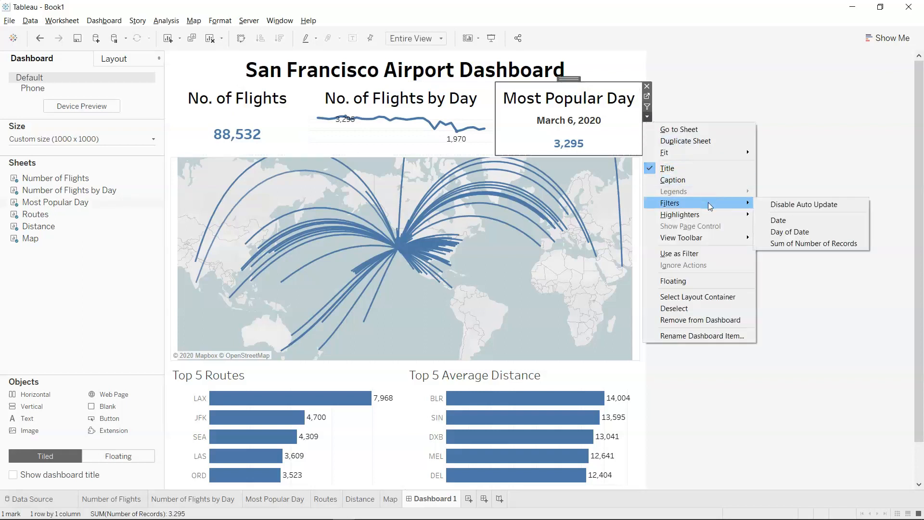
click(775, 222)
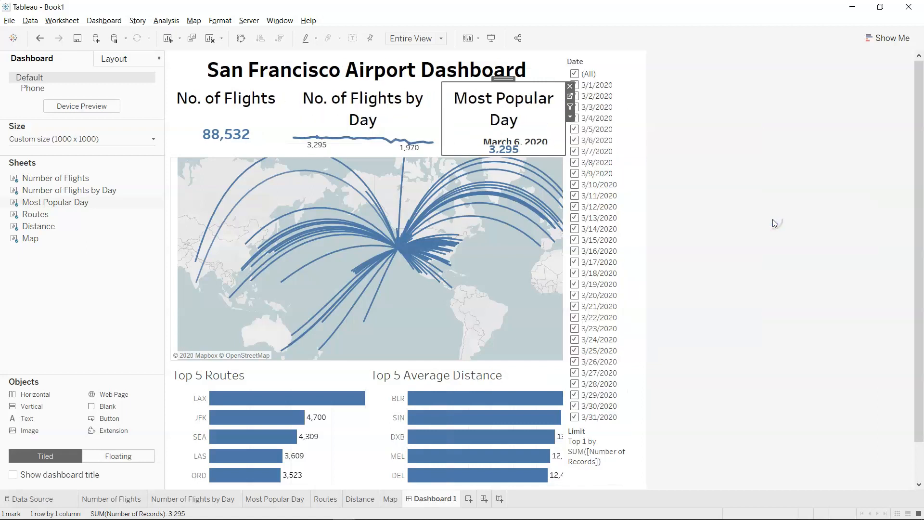
Try to show the Grouped Route filter for the Top 5 Average Distance chart.
click(535, 381)
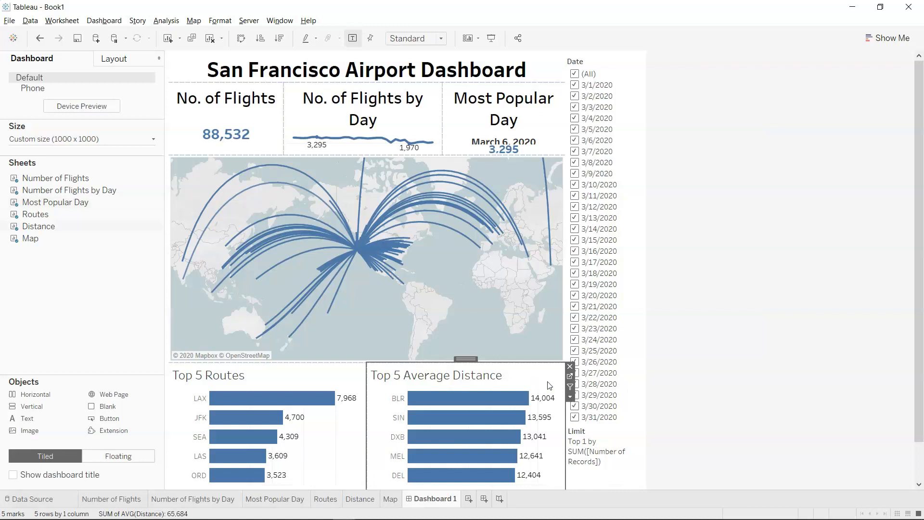
click(571, 398)
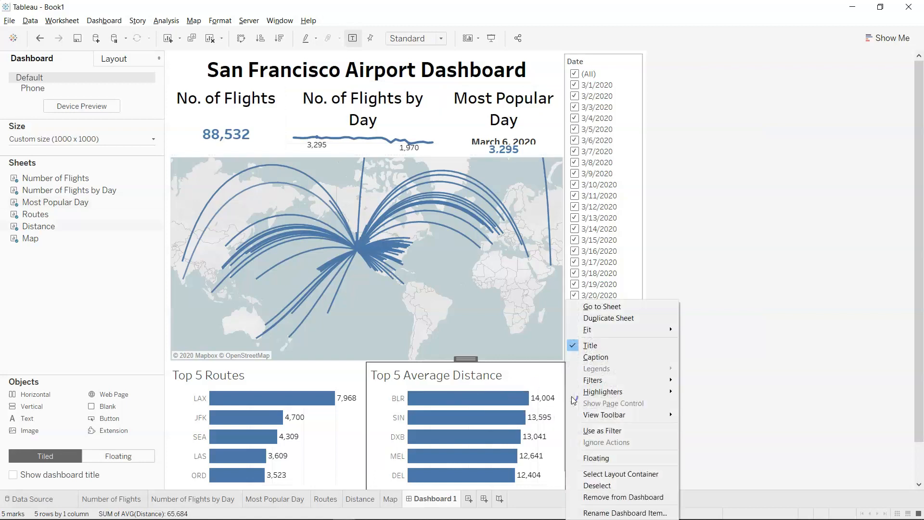
mouse_move(649, 383)
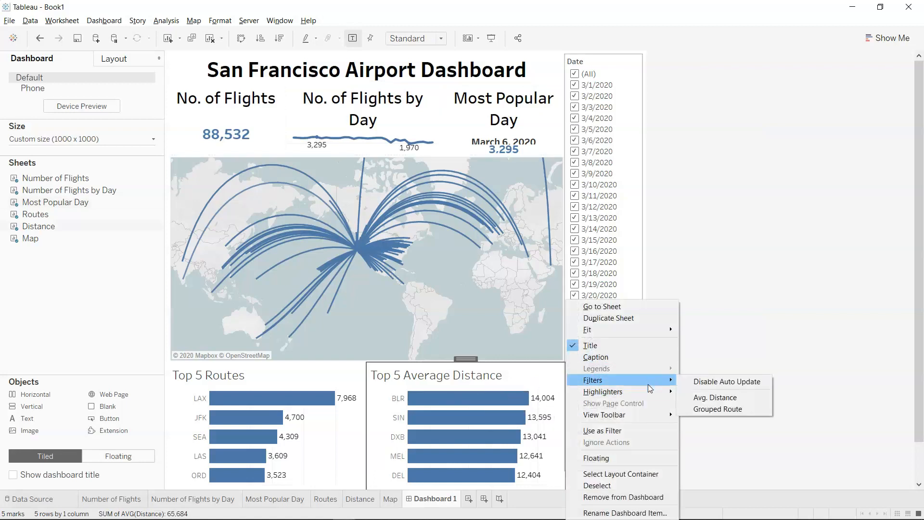
click(718, 409)
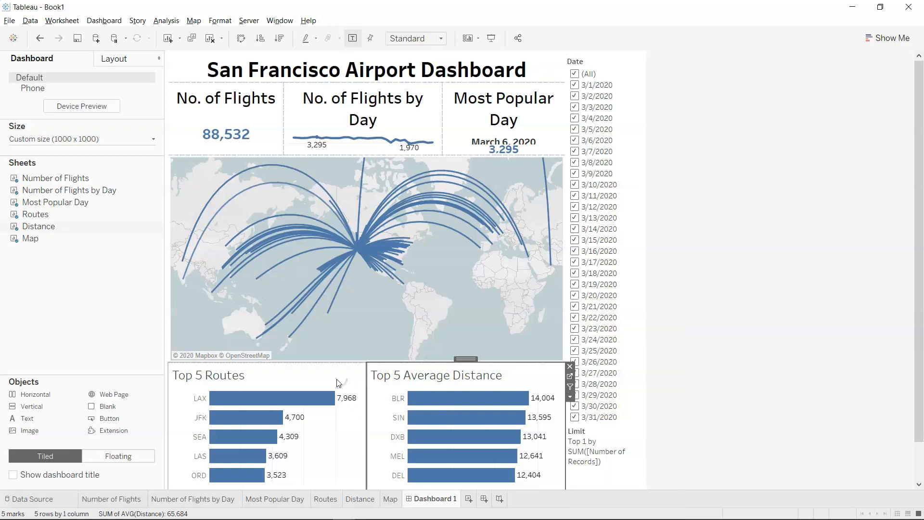
Check which filters are offered for the Top 5 Routes chart.
click(338, 383)
right_click(364, 395)
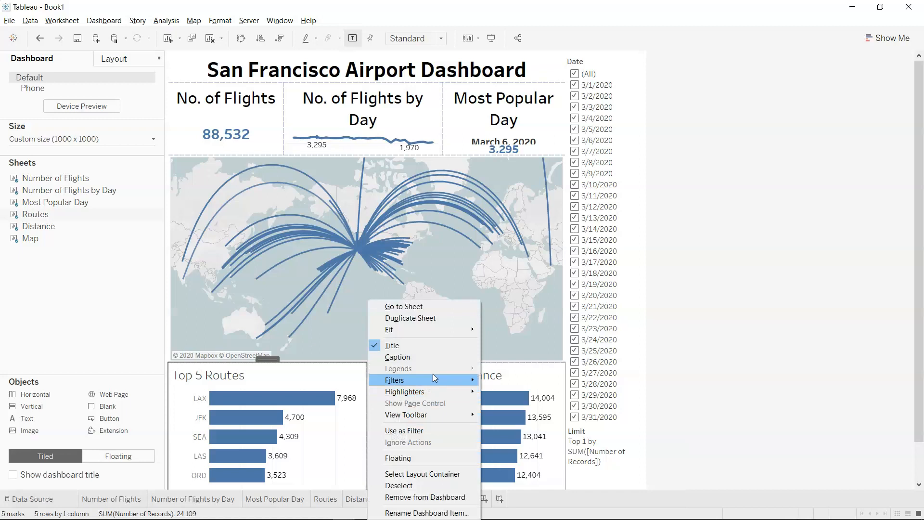
mouse_move(460, 330)
mouse_move(453, 379)
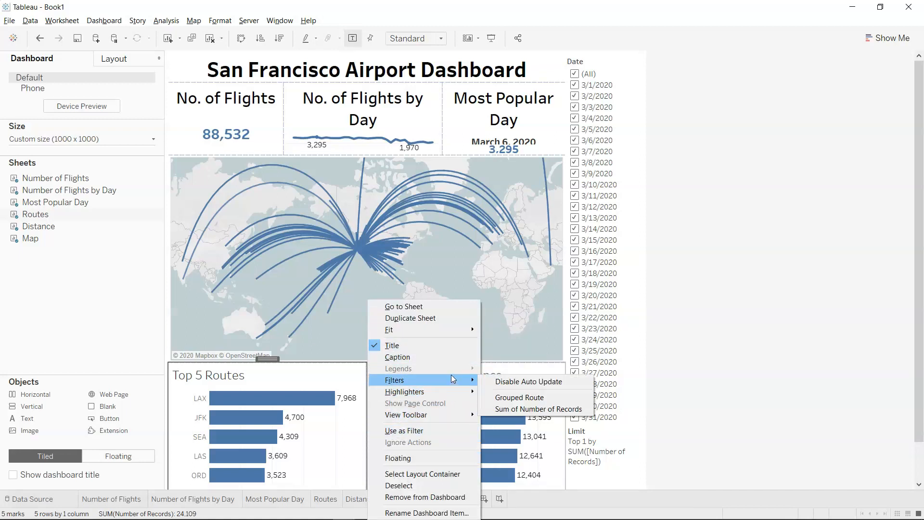
click(679, 387)
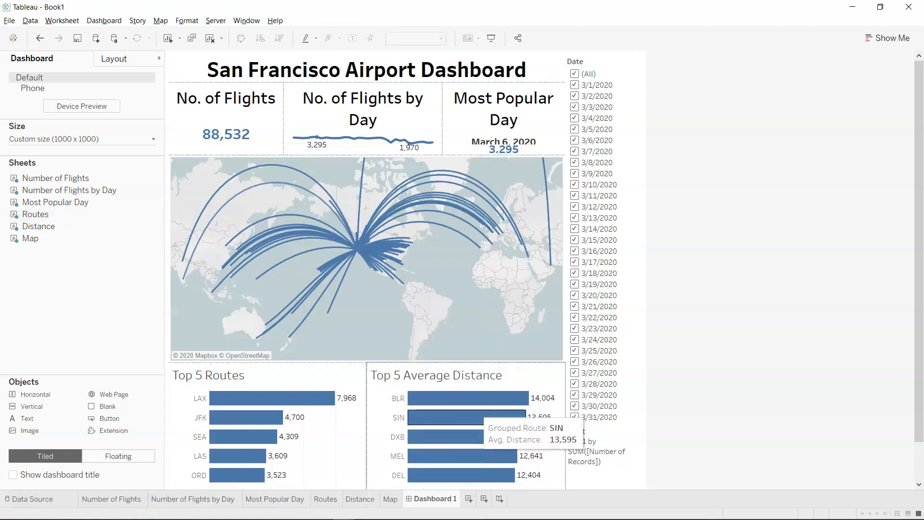
Add the Route dimension as a filter on the Routes sheet, set to use all values.
click(326, 499)
drag(84, 232, 225, 122)
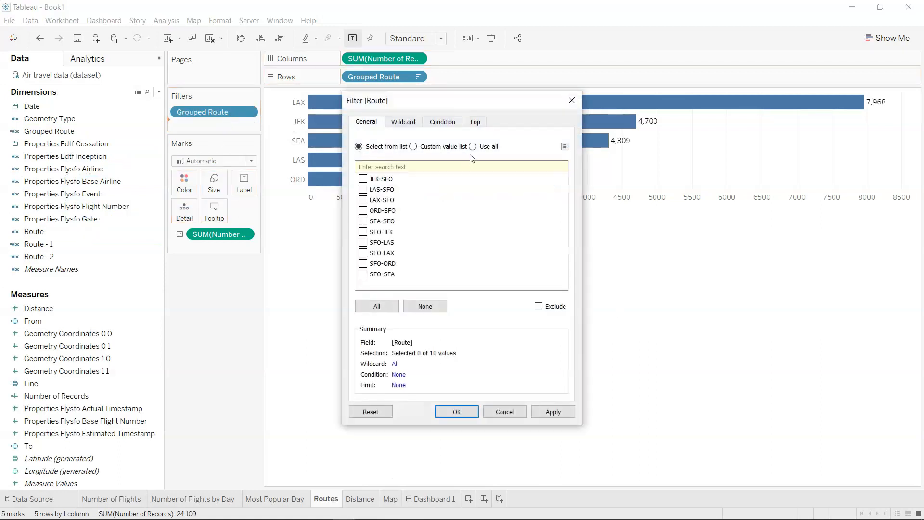
click(472, 147)
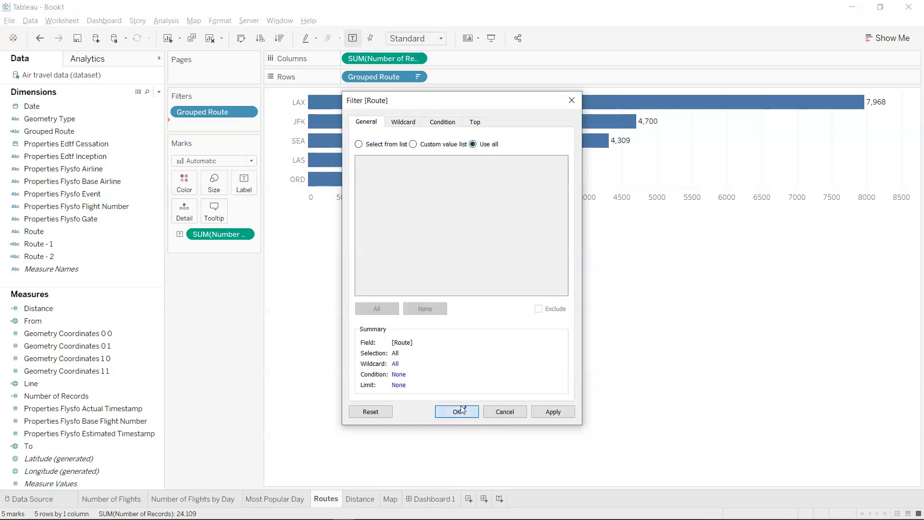
click(456, 412)
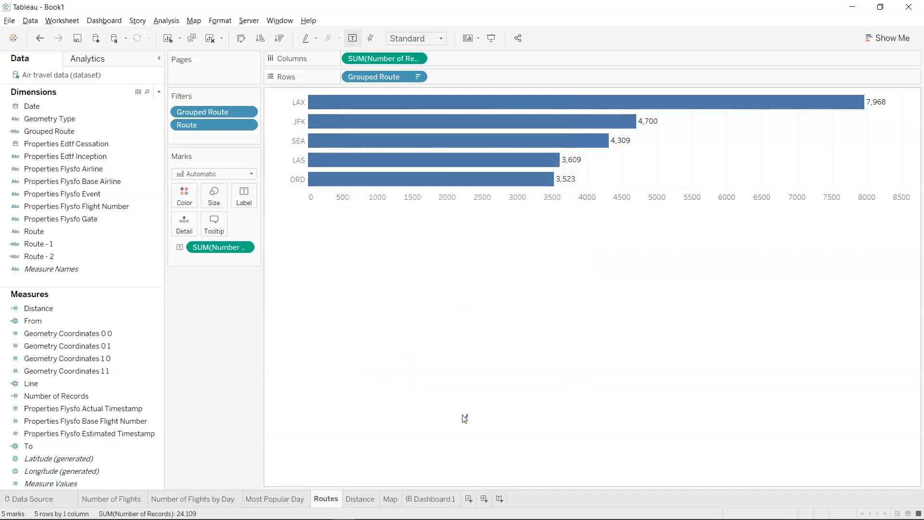
Return to Dashboard 1 and show the Route filter of the Top 5 Routes chart.
click(447, 499)
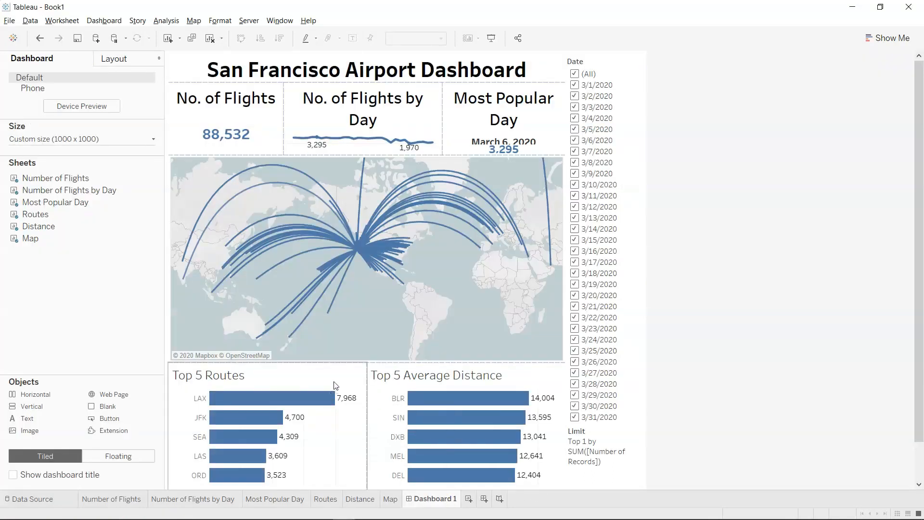
click(335, 385)
click(371, 396)
mouse_move(419, 380)
click(514, 410)
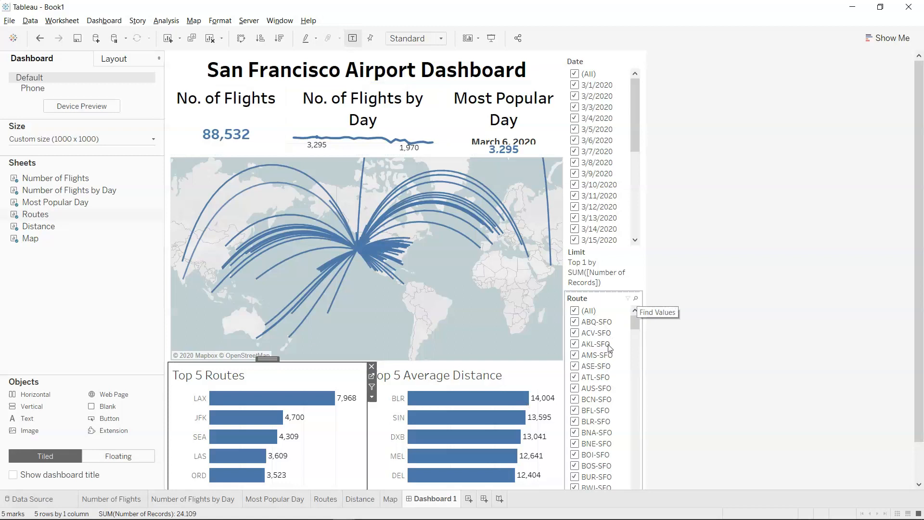
click(601, 283)
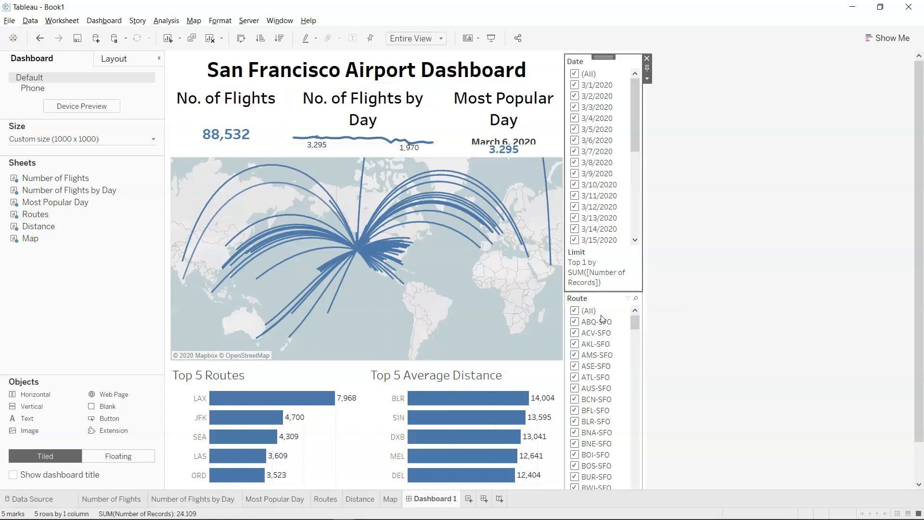
click(594, 293)
click(596, 301)
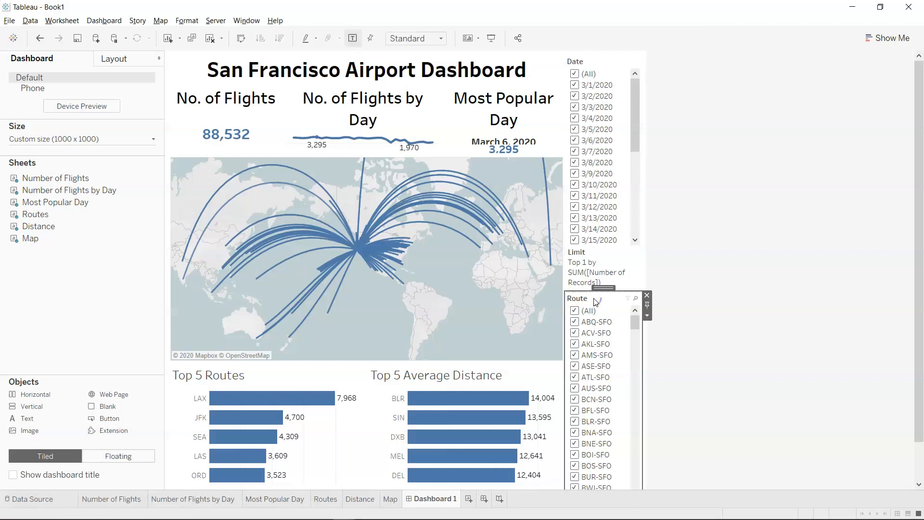
Show the map's Sum of Distance filter on the dashboard.
click(456, 292)
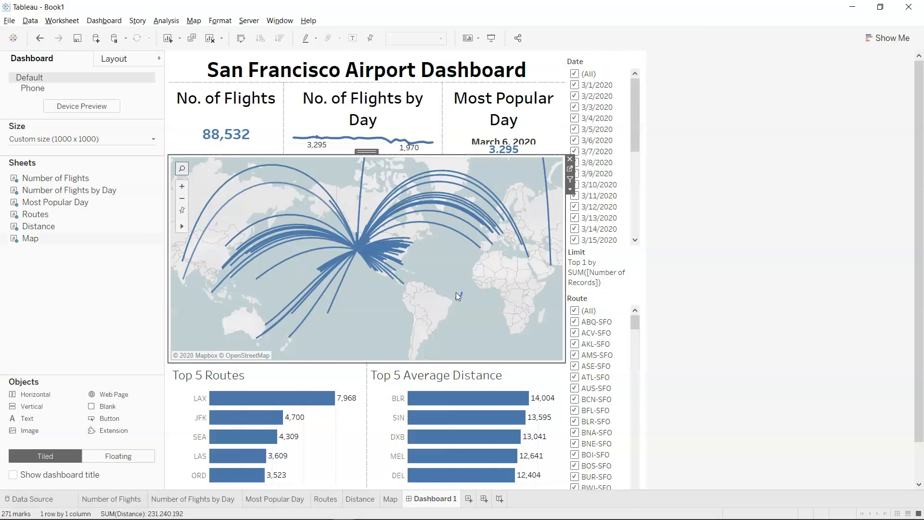
click(570, 191)
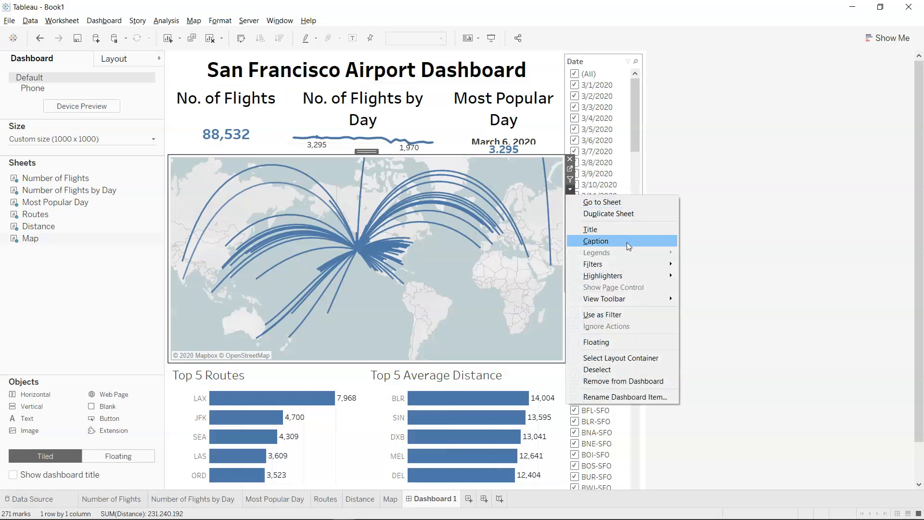
mouse_move(643, 269)
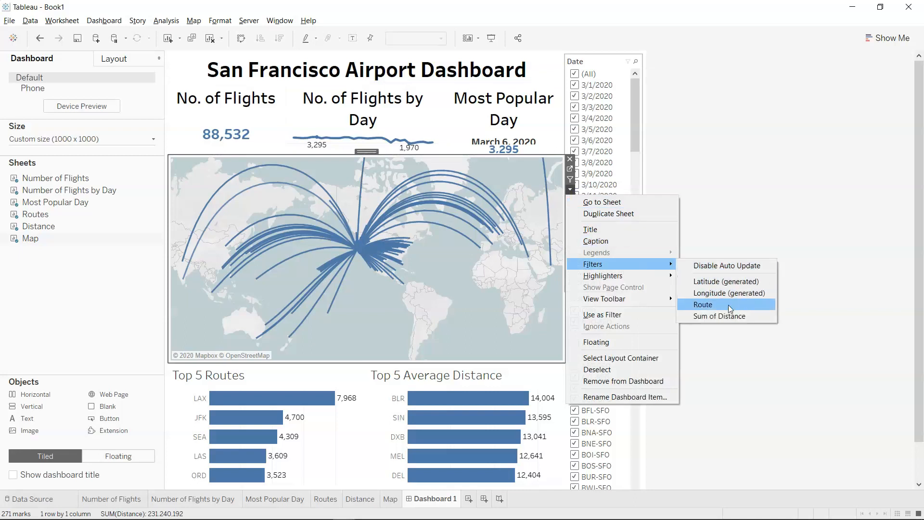
click(732, 318)
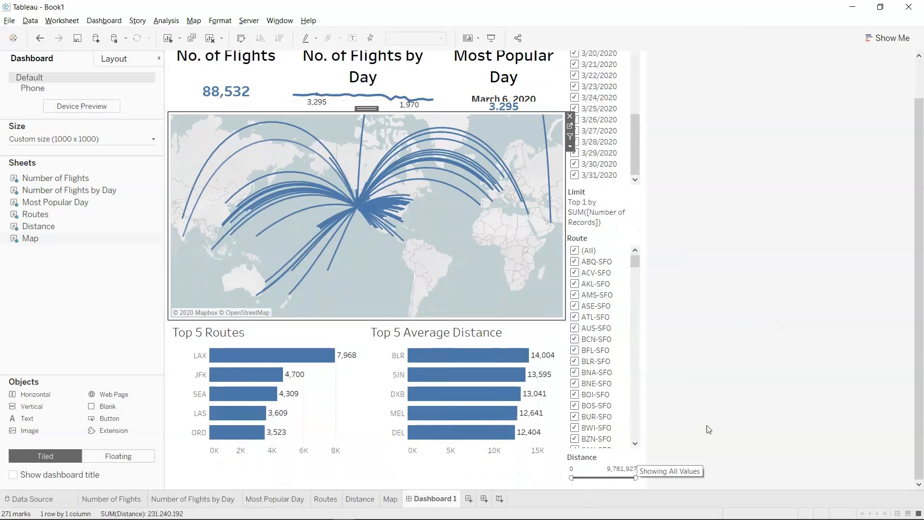
scroll(702, 396, up, 2)
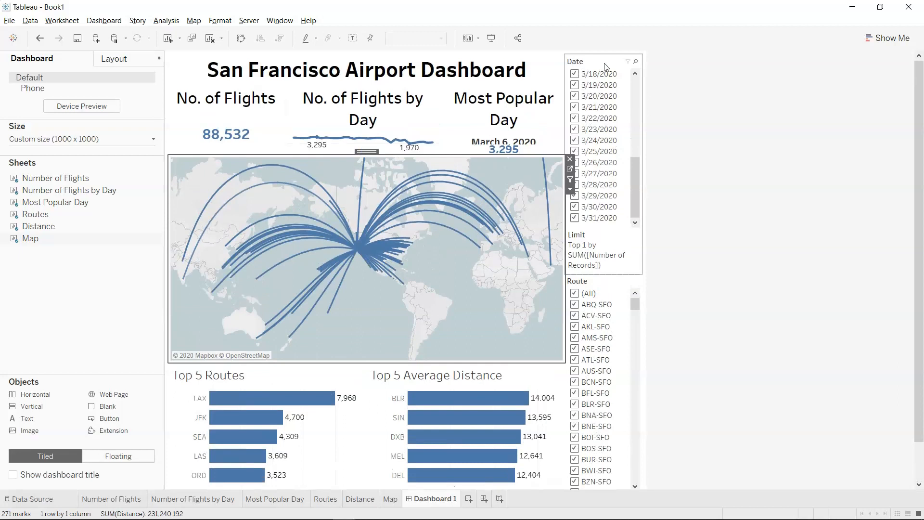
Insert an empty layout container between the Date and Route filters and move the Date filter into it.
click(645, 96)
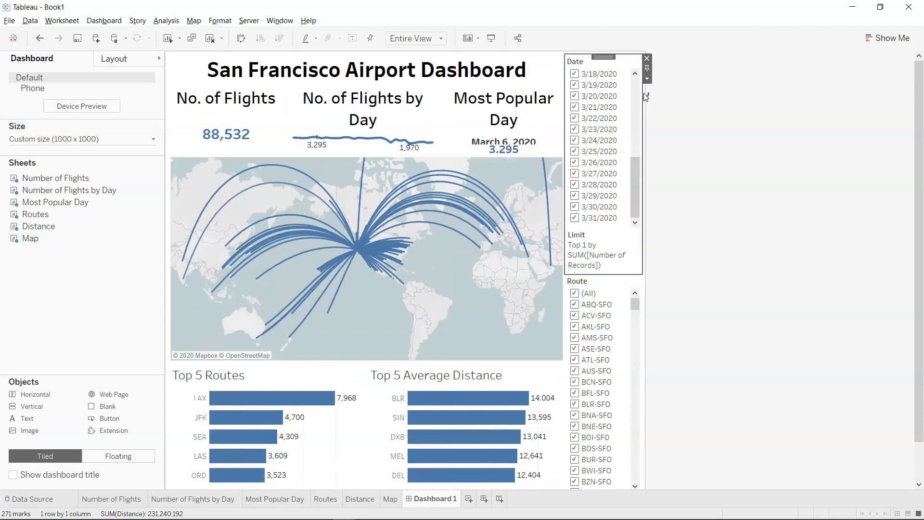
click(626, 283)
click(633, 263)
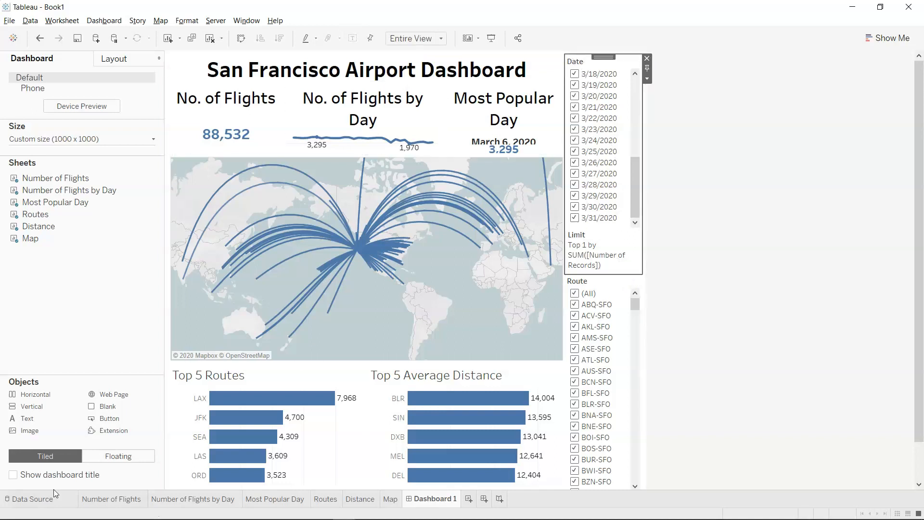
drag(42, 400, 618, 189)
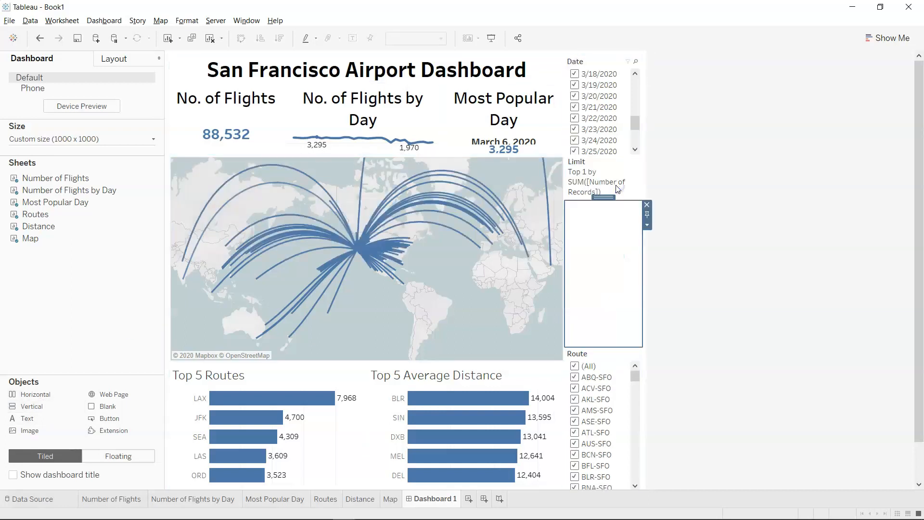
click(599, 61)
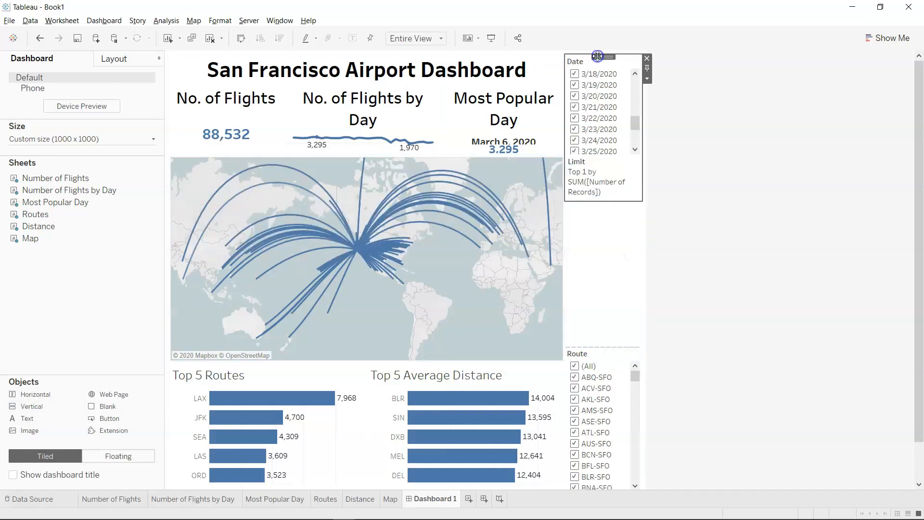
drag(601, 56, 602, 235)
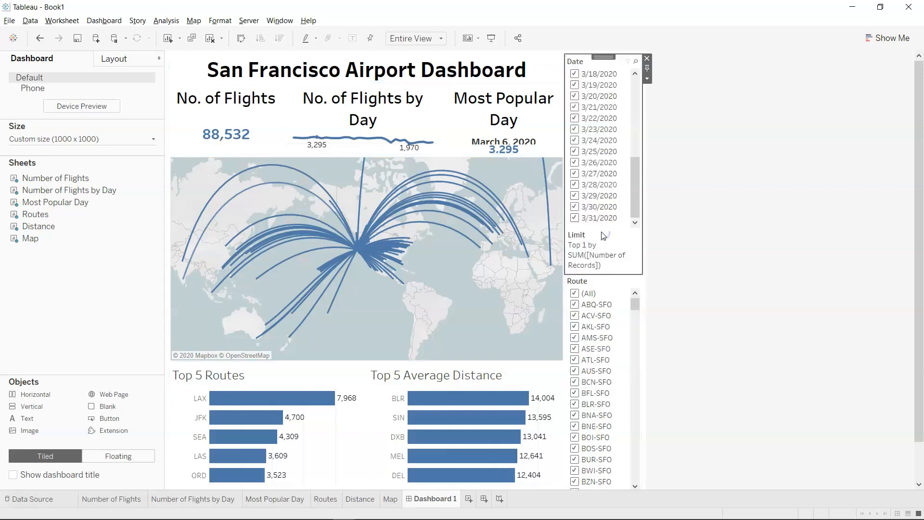
Move the Route filter above the Date filter in the dashboard's filter column.
click(615, 287)
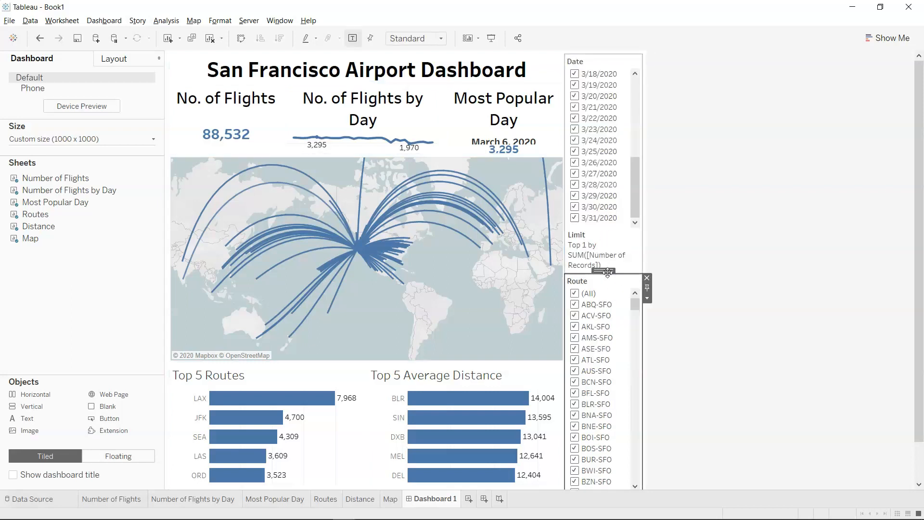
drag(608, 273, 606, 210)
click(634, 255)
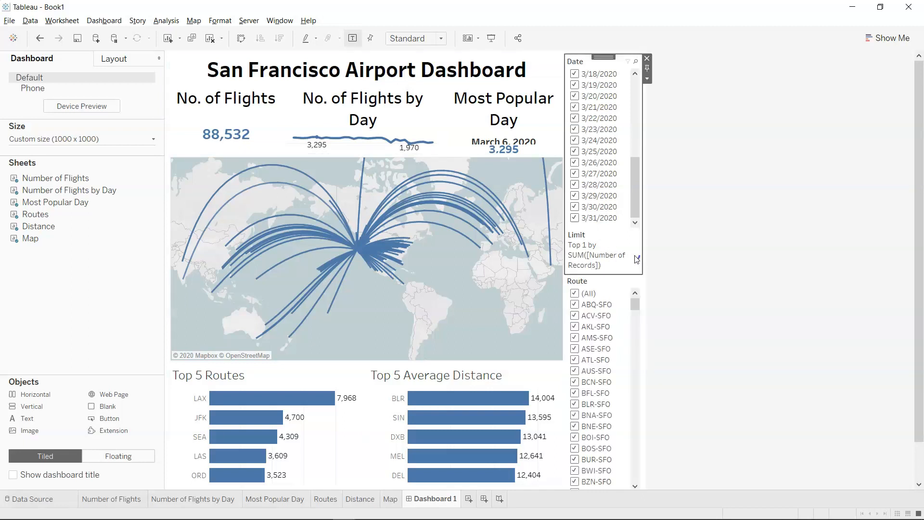
click(621, 291)
drag(608, 272, 600, 111)
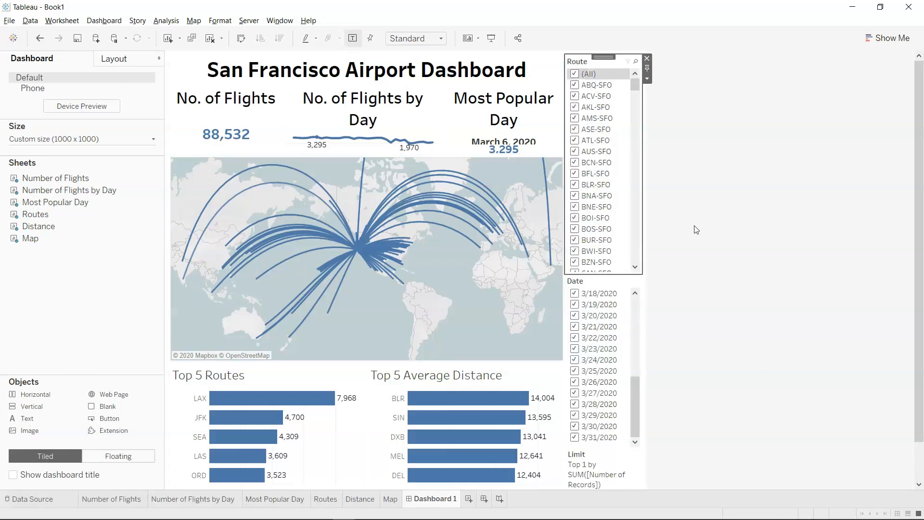
Make the inner vertical container that holds the Route, Date and Distance filters a floating item.
scroll(717, 279, down, 3)
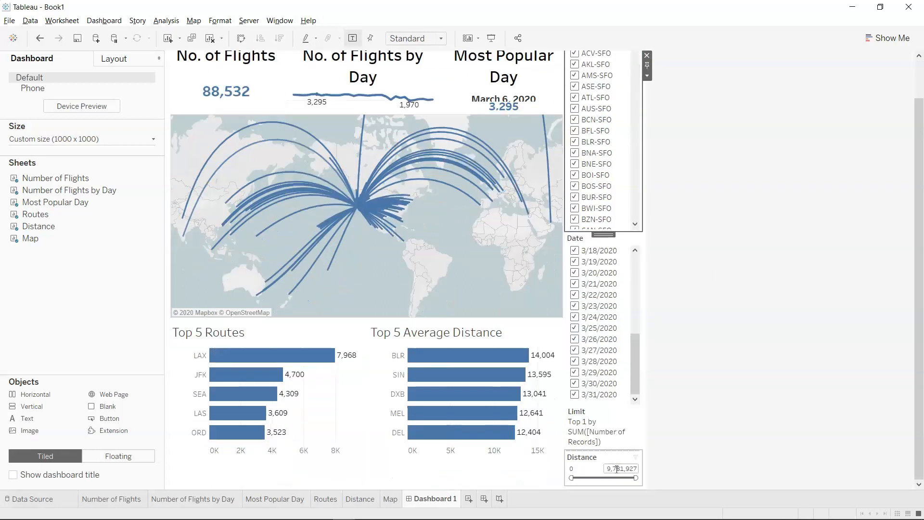
click(612, 458)
drag(609, 447, 610, 374)
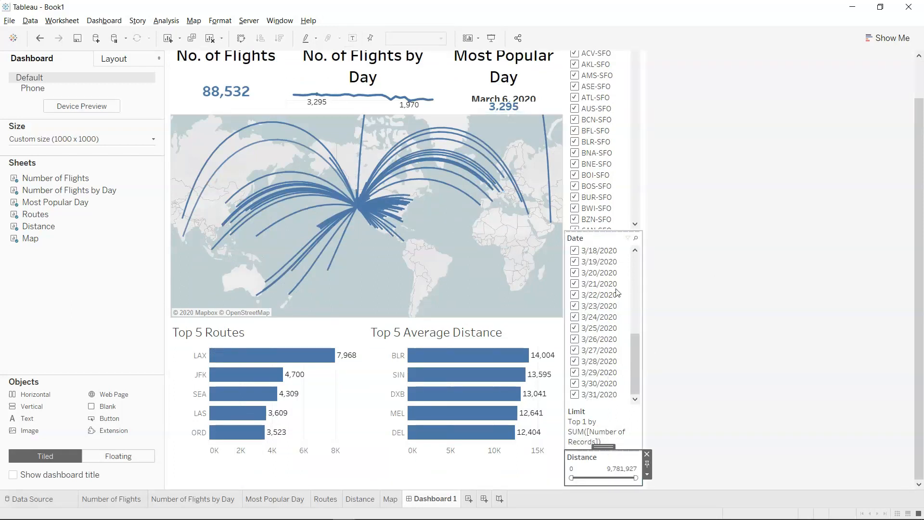
click(104, 60)
click(16, 377)
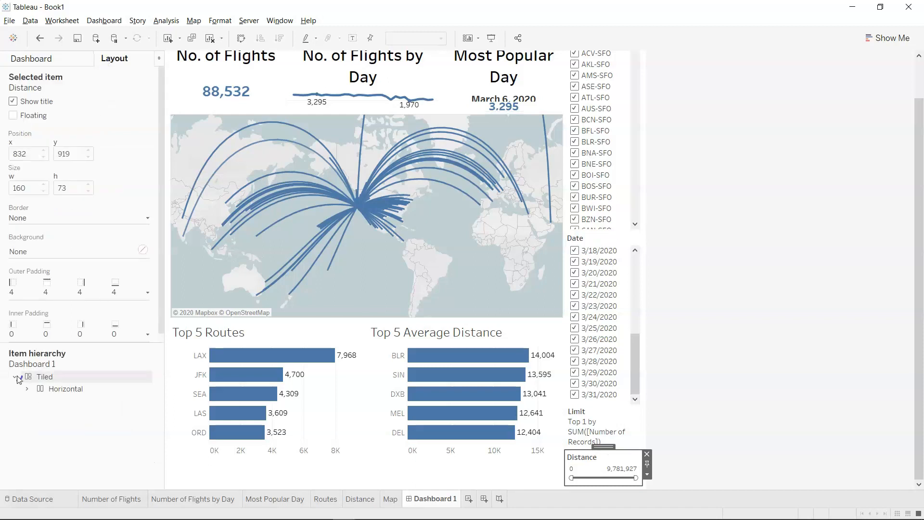
click(26, 389)
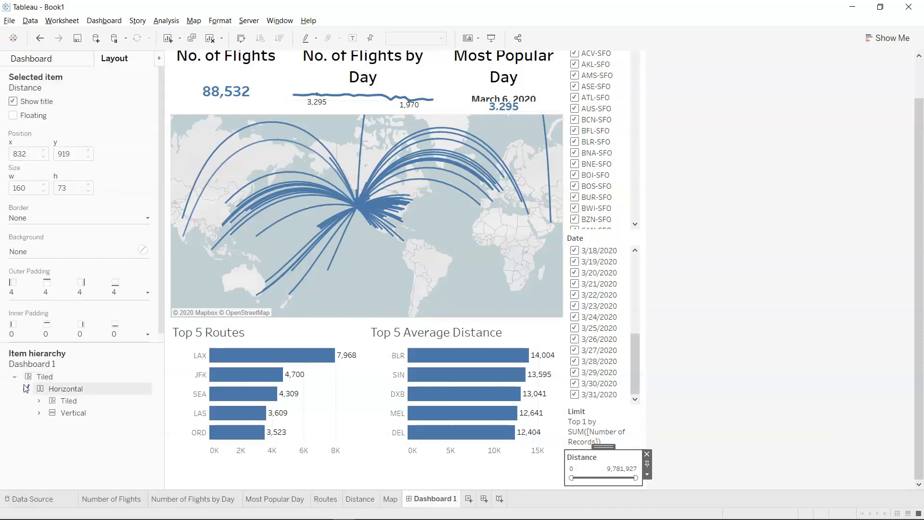
click(38, 412)
click(52, 426)
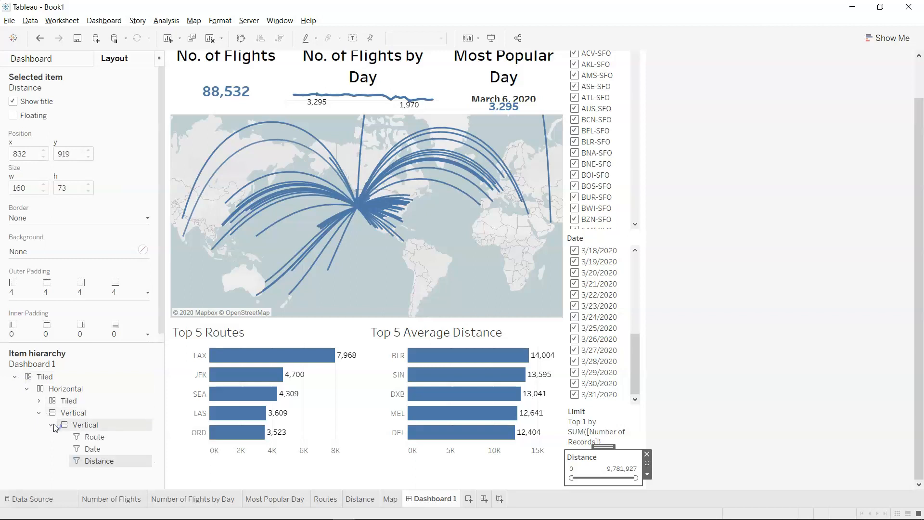
click(94, 428)
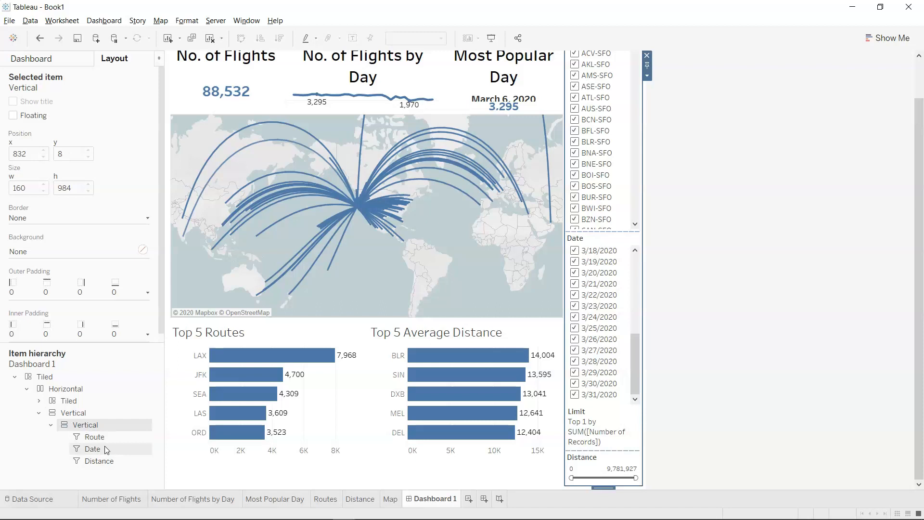
click(647, 76)
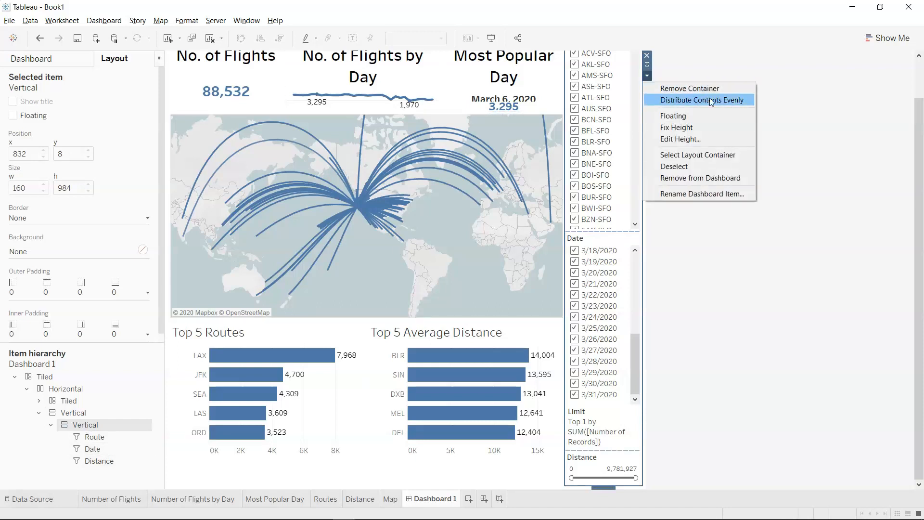
click(724, 117)
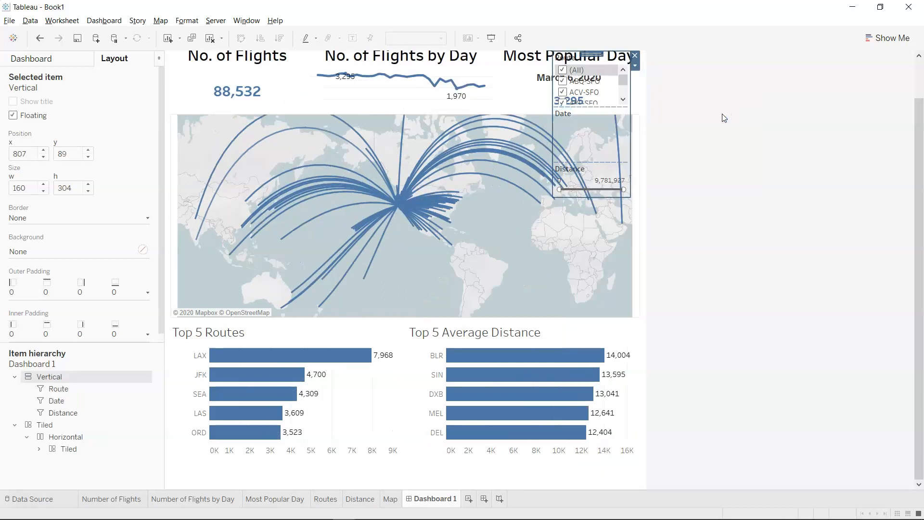
Move the floating filter container over the map's eastern part, at about x 765, y 304, and shorten its Date filter to about 81 px.
scroll(722, 116, up, 3)
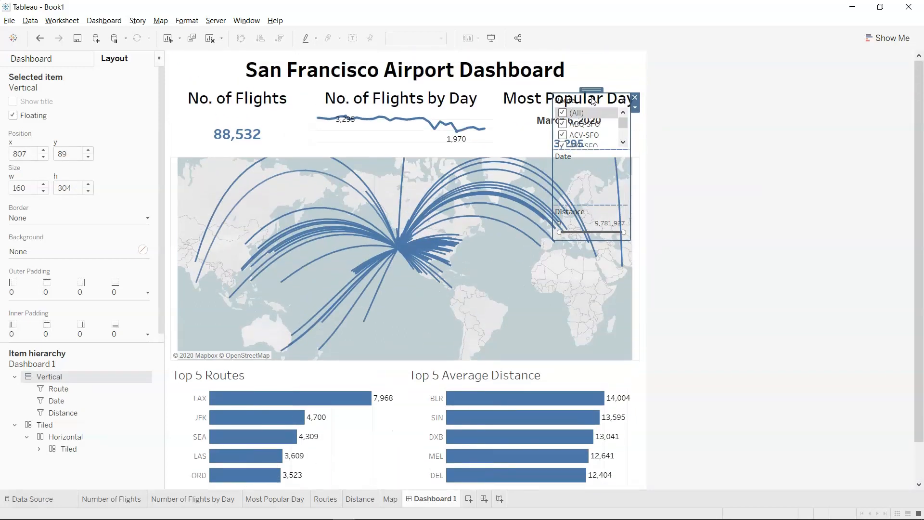
drag(592, 88, 571, 193)
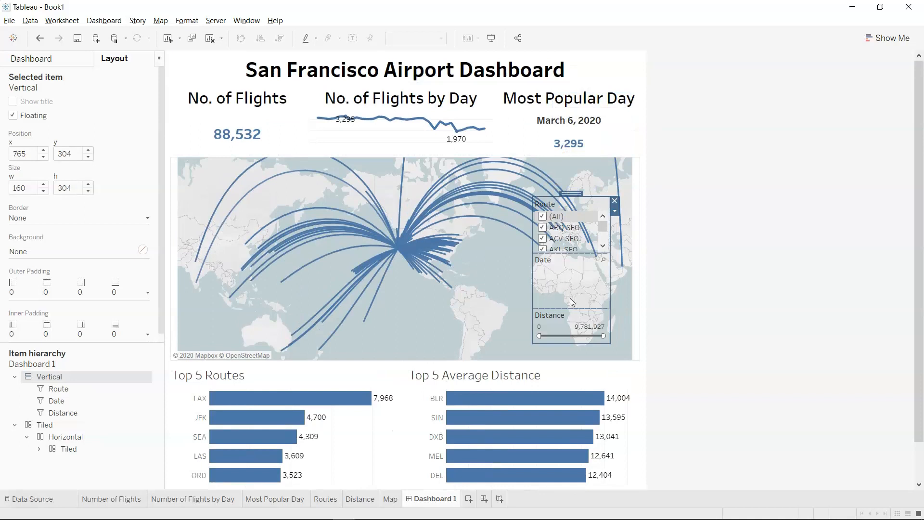
drag(575, 308, 574, 260)
Add a show/hide button for the floating filter container and place it beside the dashboard title at about x 940, y 25.
click(587, 205)
click(587, 207)
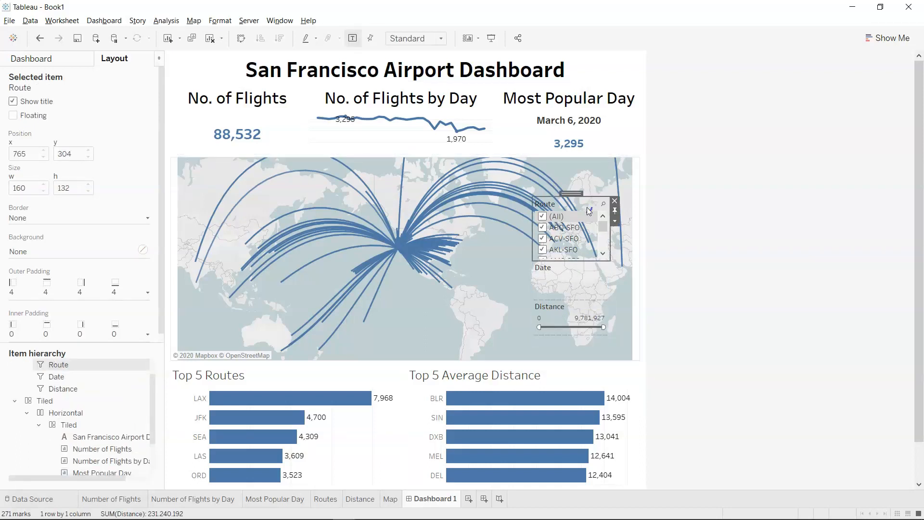
click(614, 216)
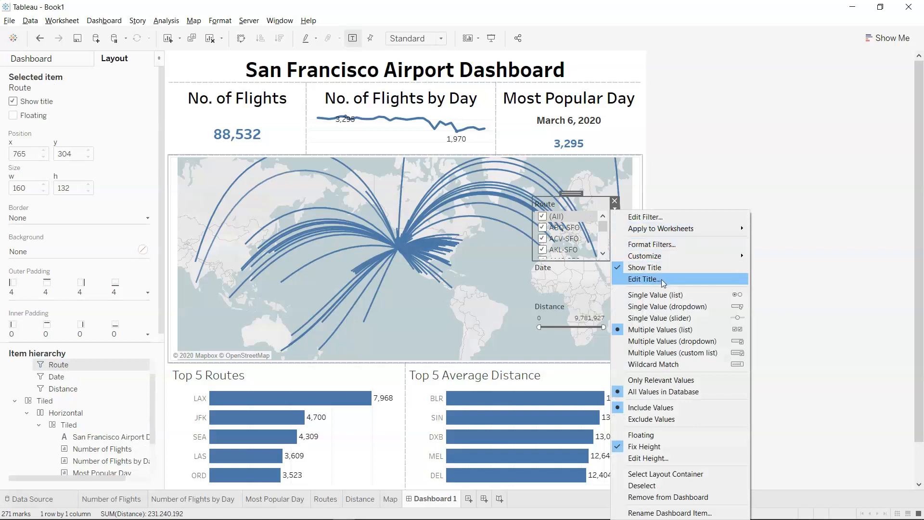
mouse_move(666, 256)
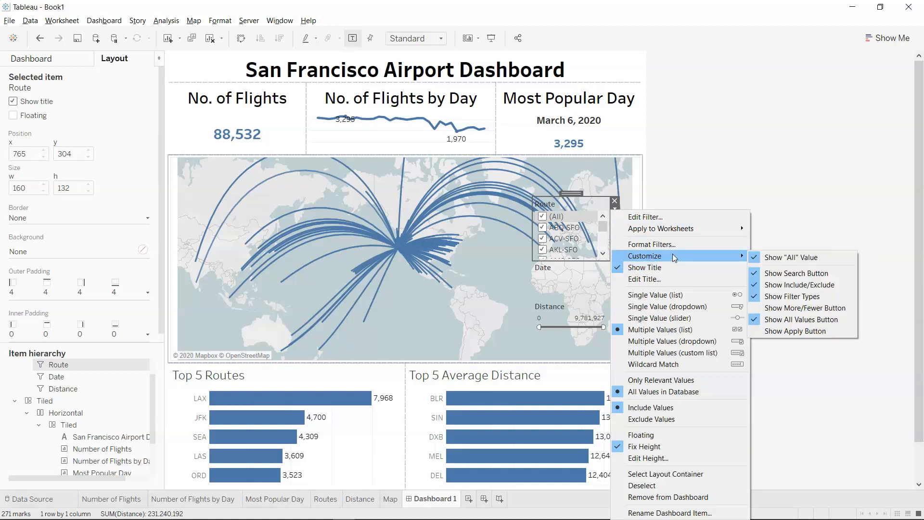
click(665, 473)
click(614, 211)
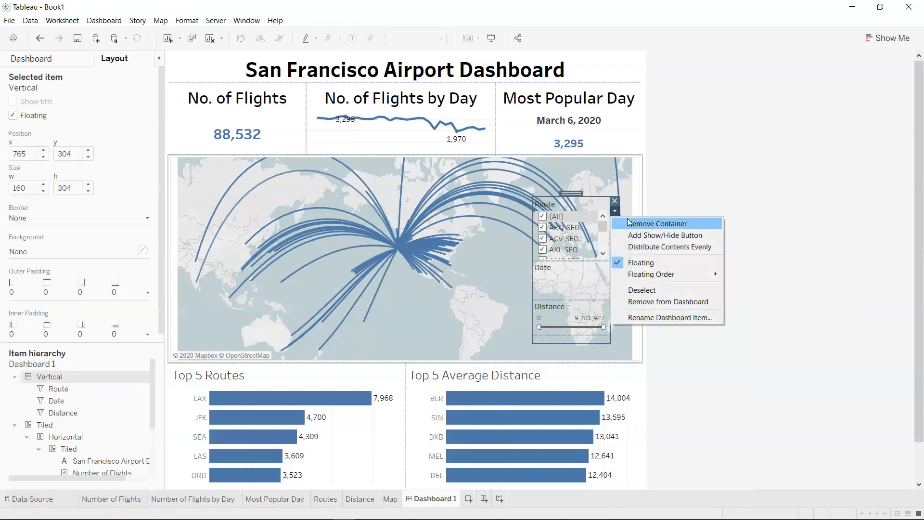
click(649, 236)
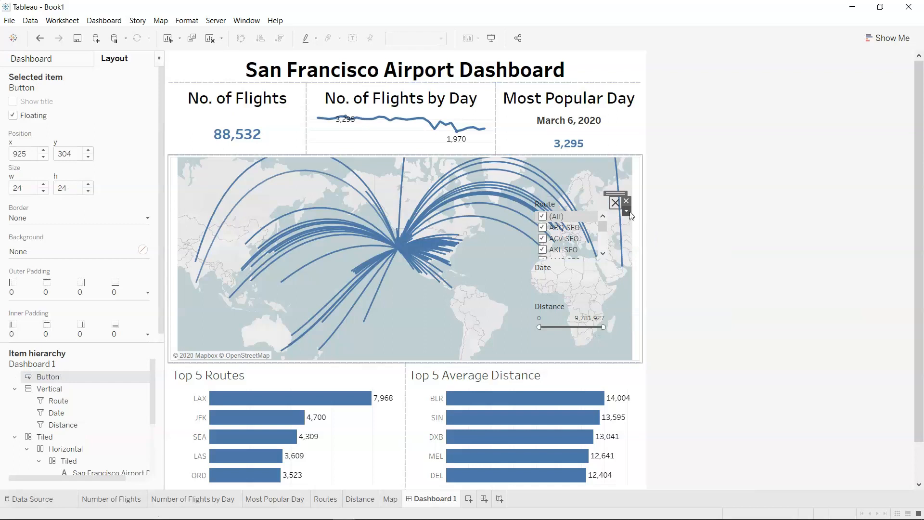
drag(617, 198, 625, 59)
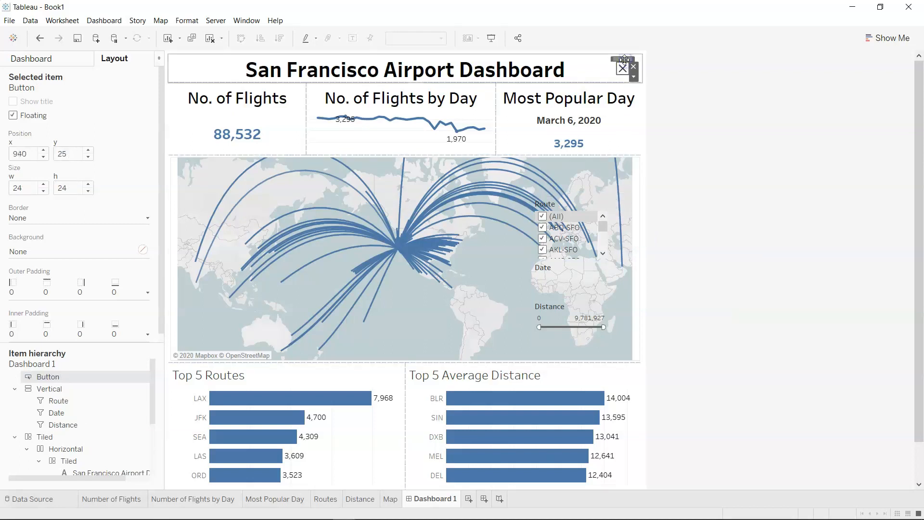
Move the vertical filter container above the button in the item hierarchy.
click(570, 212)
drag(571, 193, 580, 232)
click(587, 296)
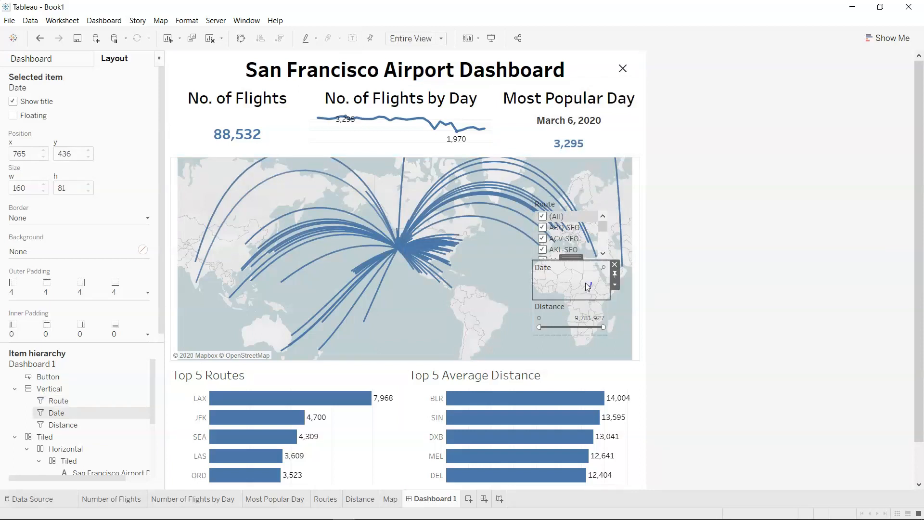
click(582, 318)
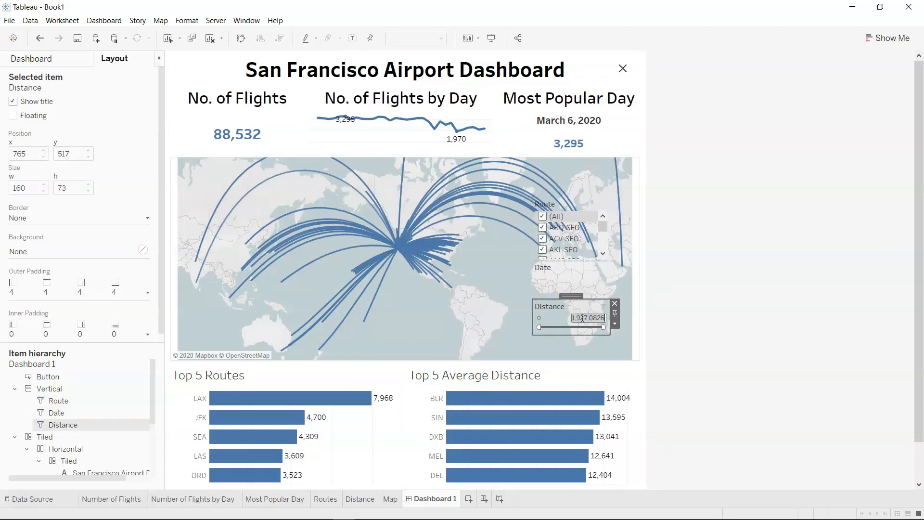
drag(53, 388, 60, 378)
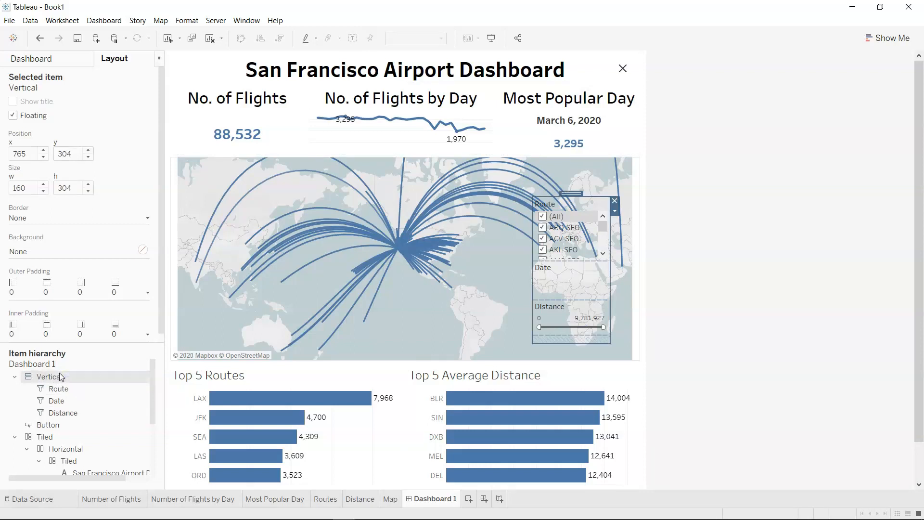
Edit the show/hide button so that the dashboard item it controls is Vertical.
click(610, 76)
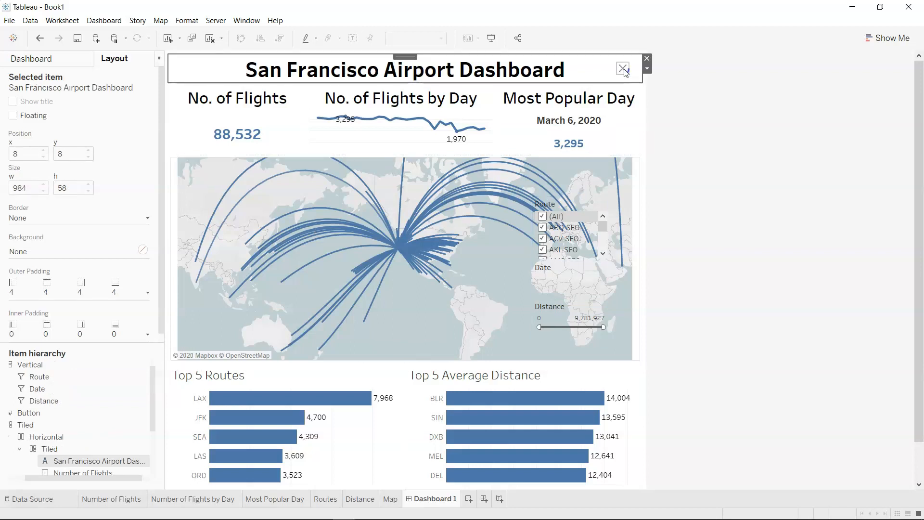
click(624, 71)
click(633, 77)
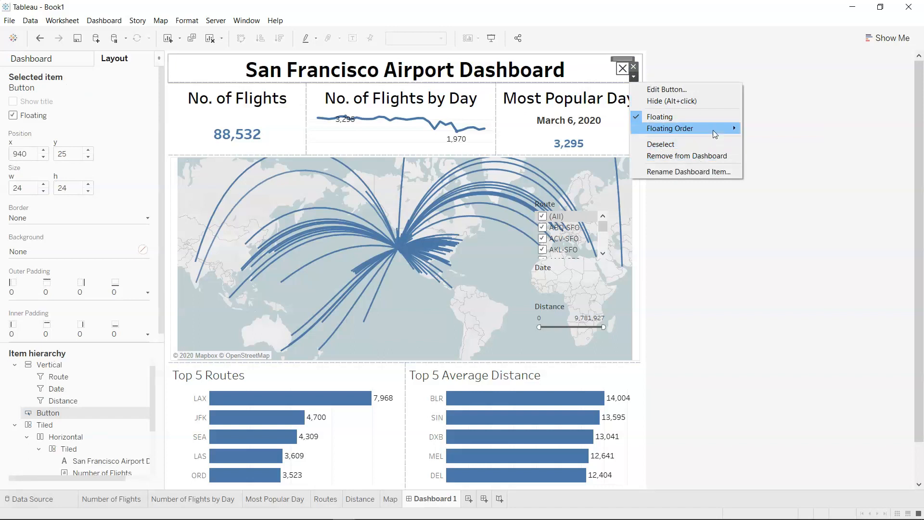
mouse_move(715, 132)
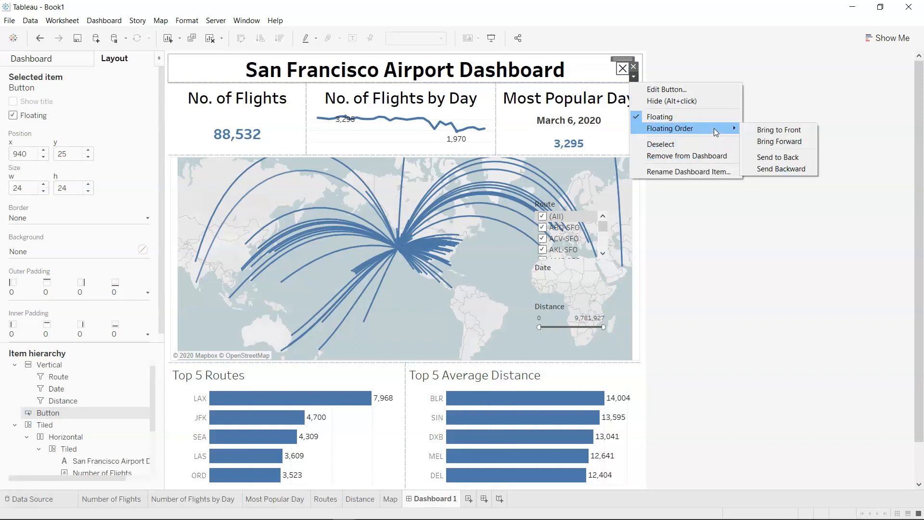
click(698, 90)
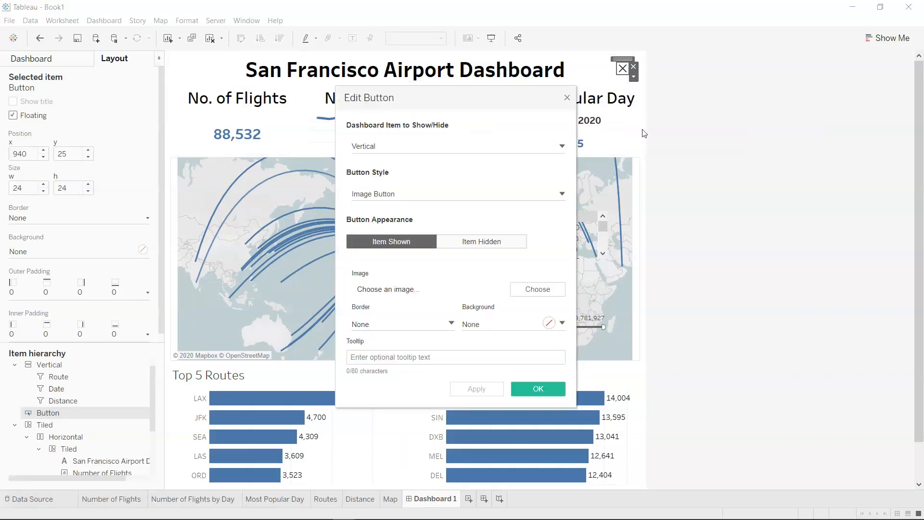
click(426, 151)
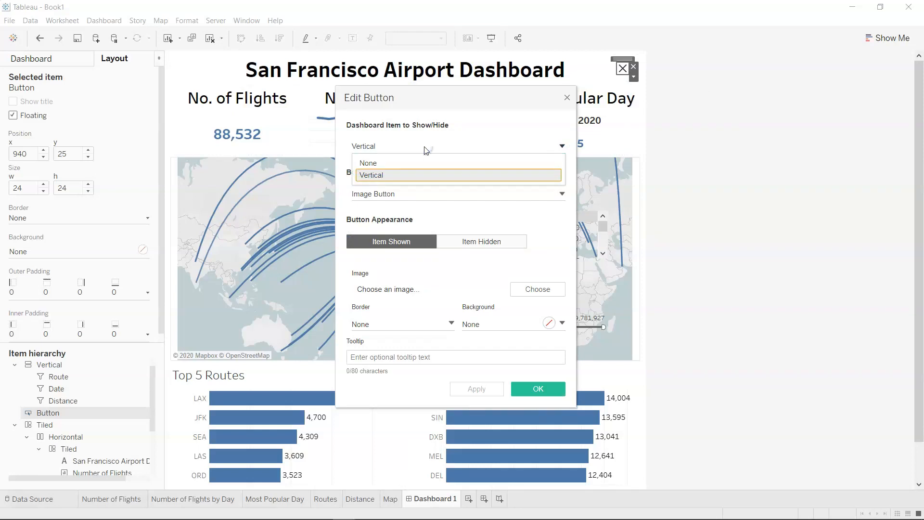
click(423, 176)
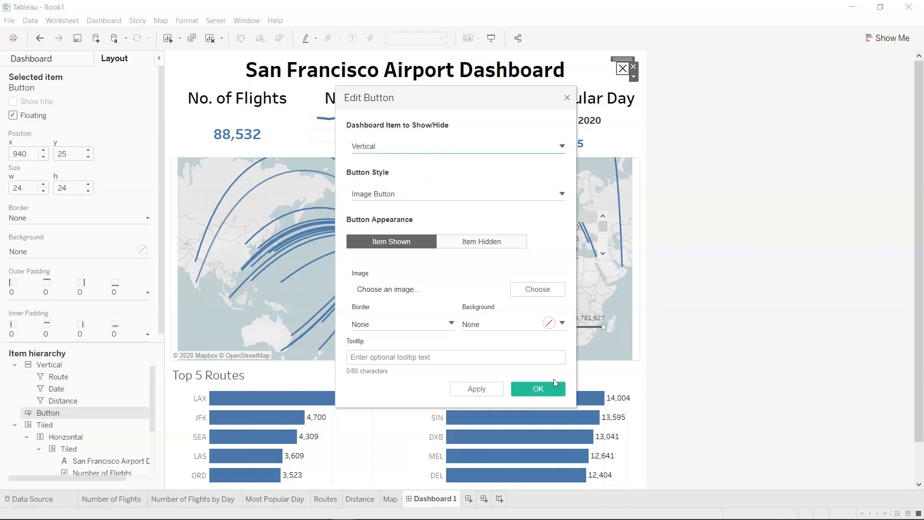
click(545, 390)
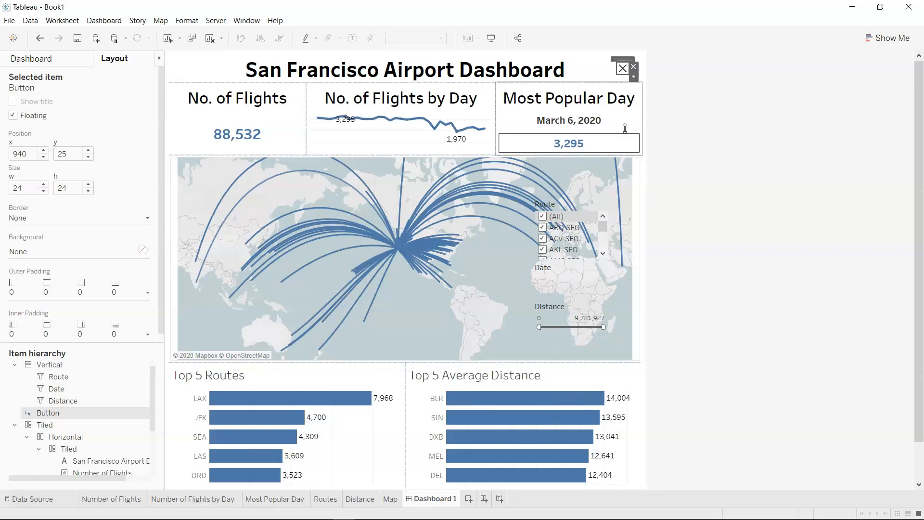
Preview the dashboard in presentation mode and test hiding and showing the filters with the button.
click(490, 37)
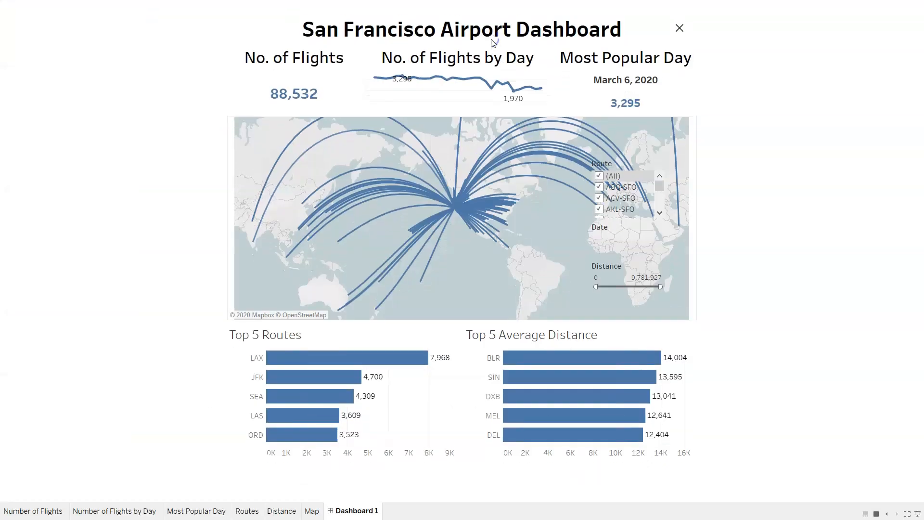
click(679, 31)
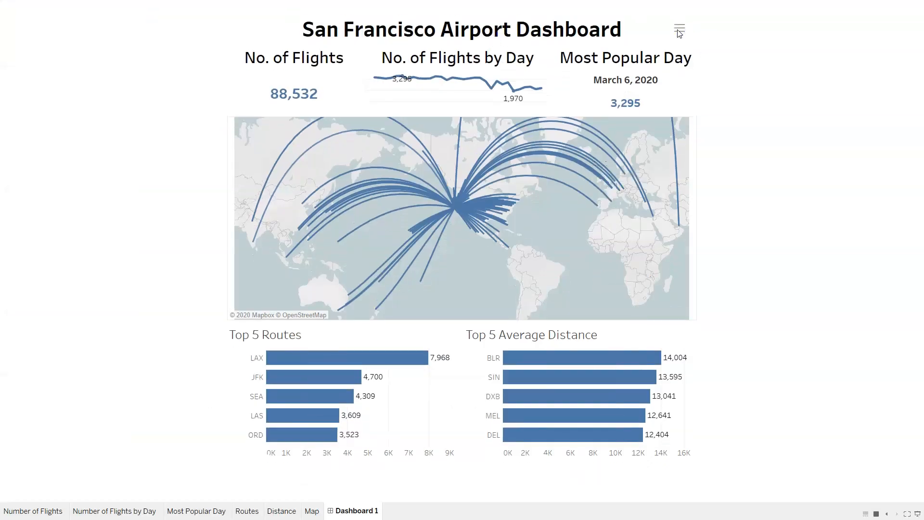
mouse_move(645, 271)
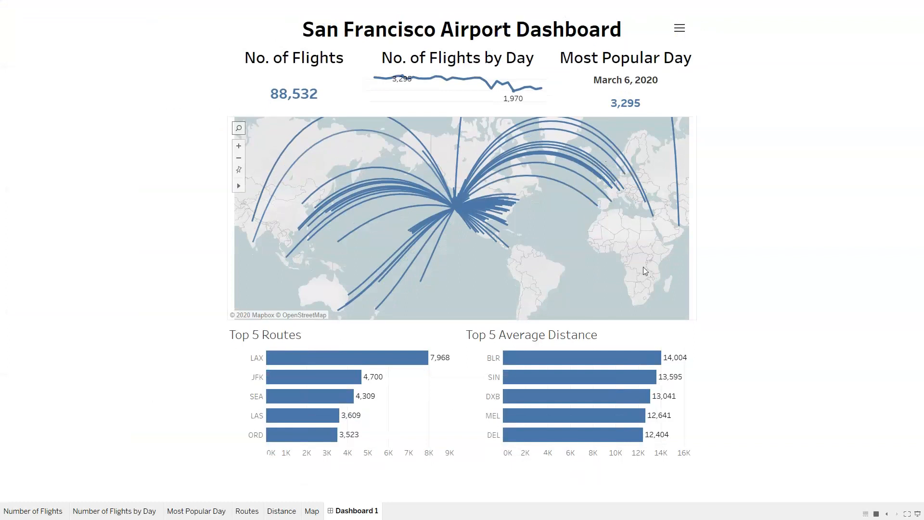
click(680, 30)
click(680, 30)
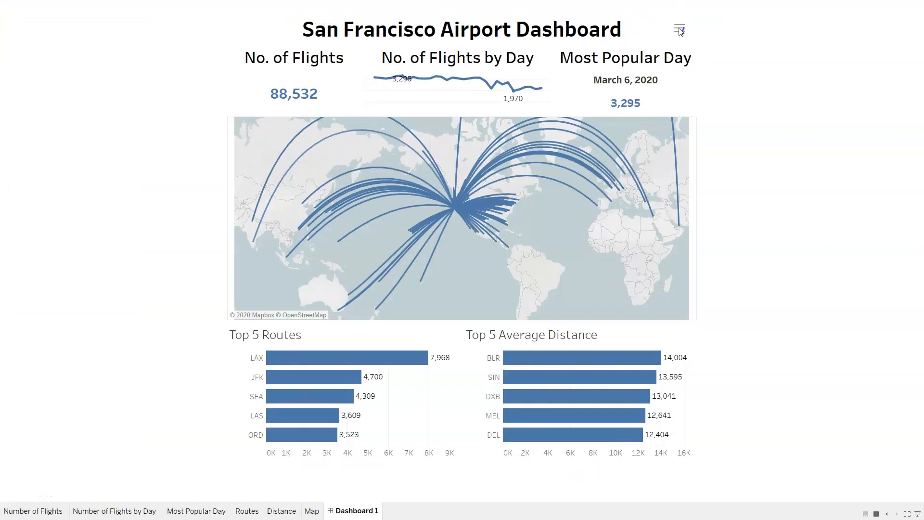
key(Escape)
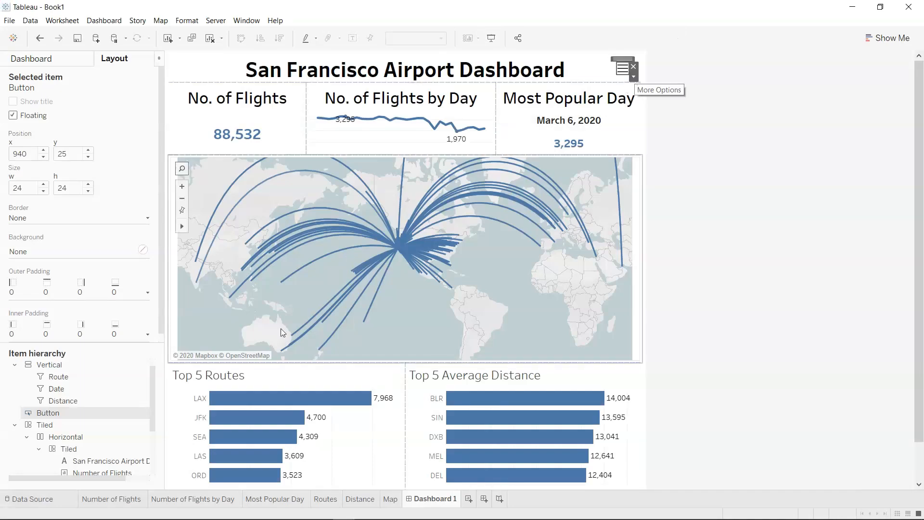
Show the hidden filter container again in the dashboard editor.
click(69, 368)
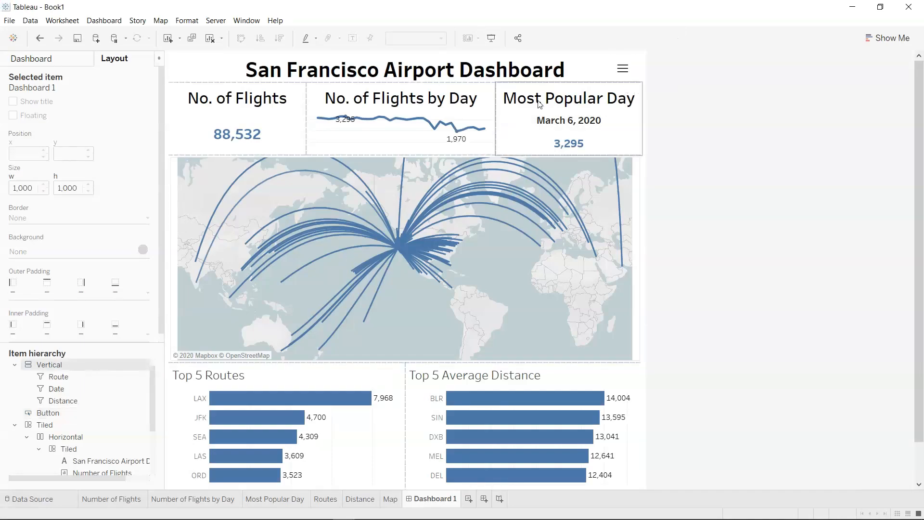
click(622, 74)
click(634, 76)
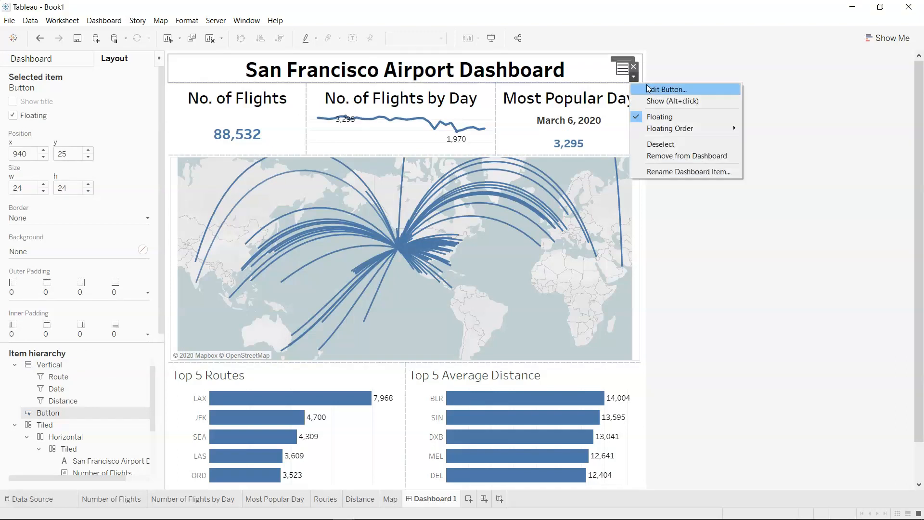
click(655, 101)
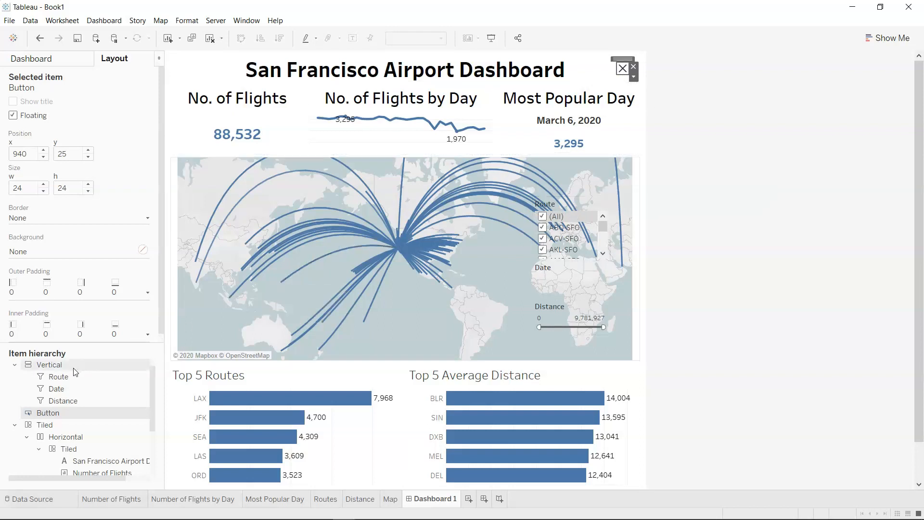
Move the vertical filter container directly beneath the show/hide button, about x 818, y 51, then bring it to front and forward in the floating order.
click(49, 365)
drag(576, 192, 600, 71)
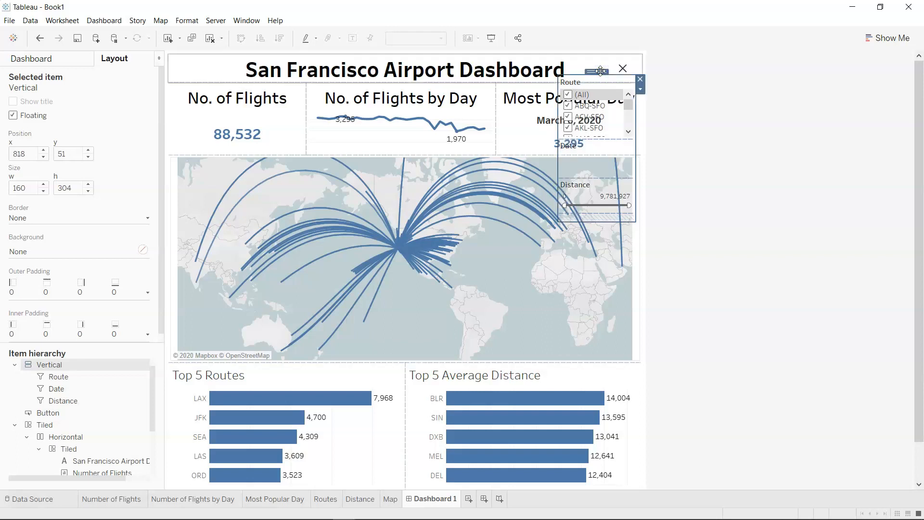
click(641, 90)
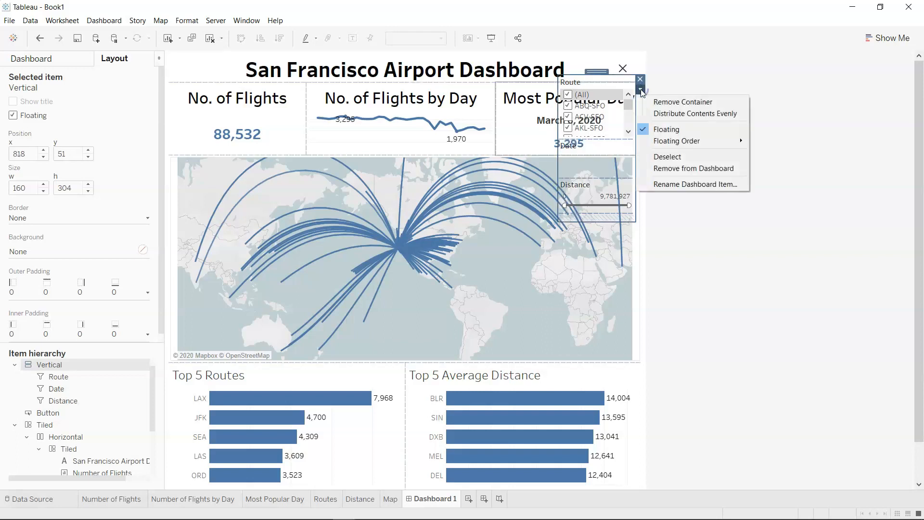
mouse_move(713, 144)
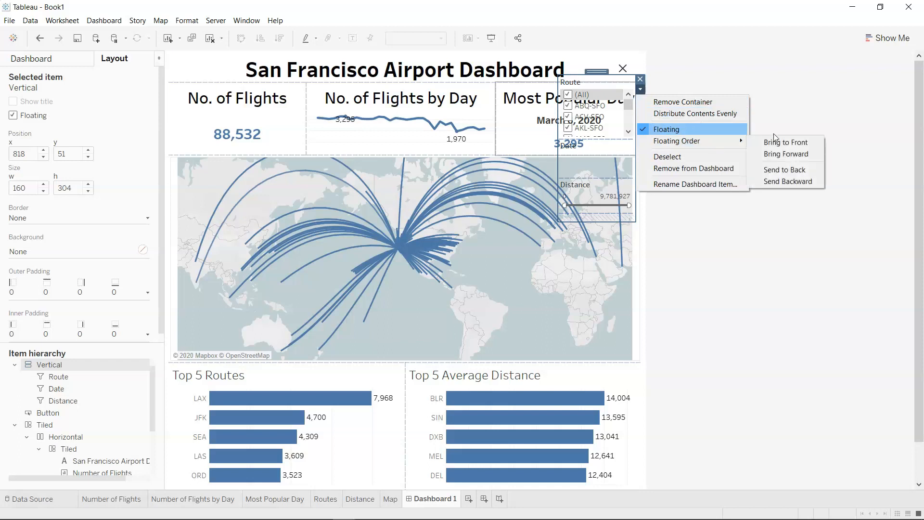
click(784, 143)
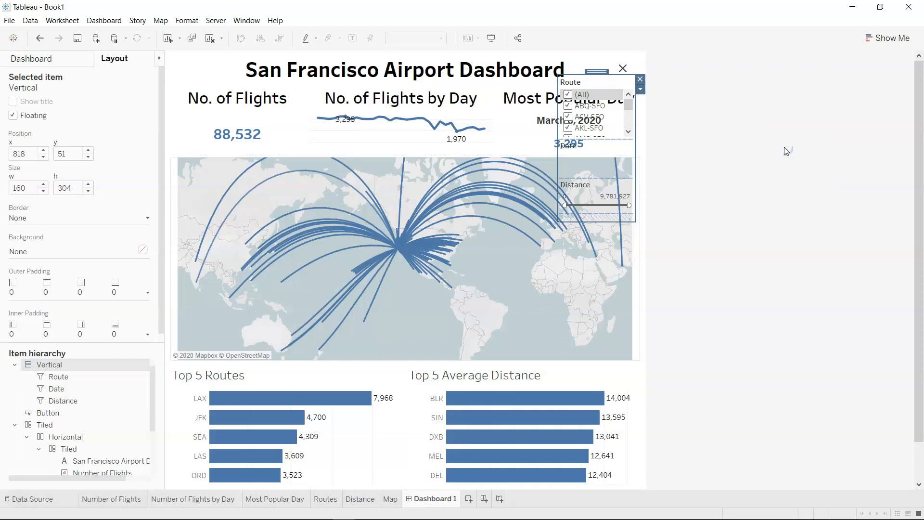
click(640, 90)
mouse_move(702, 139)
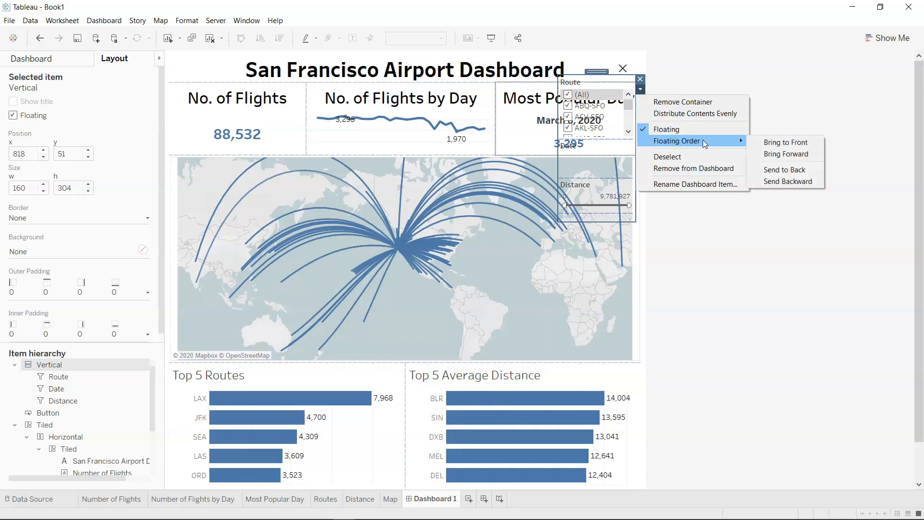
click(766, 156)
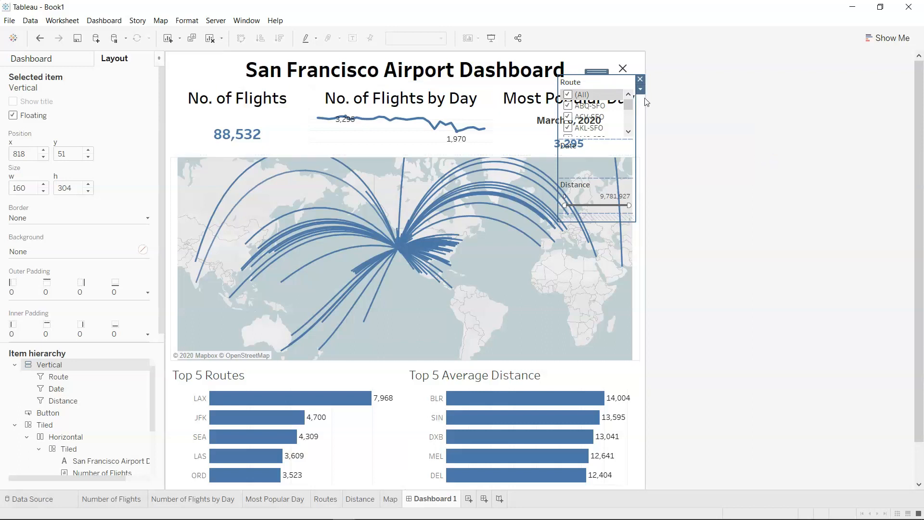
Preview the dashboard in presentation mode and toggle the repositioned filters with the button, leaving them hidden.
click(491, 38)
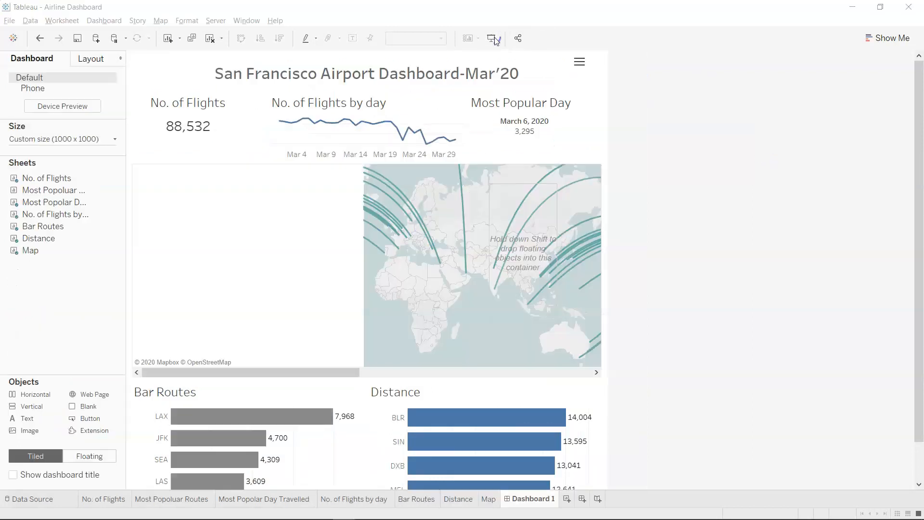
click(680, 29)
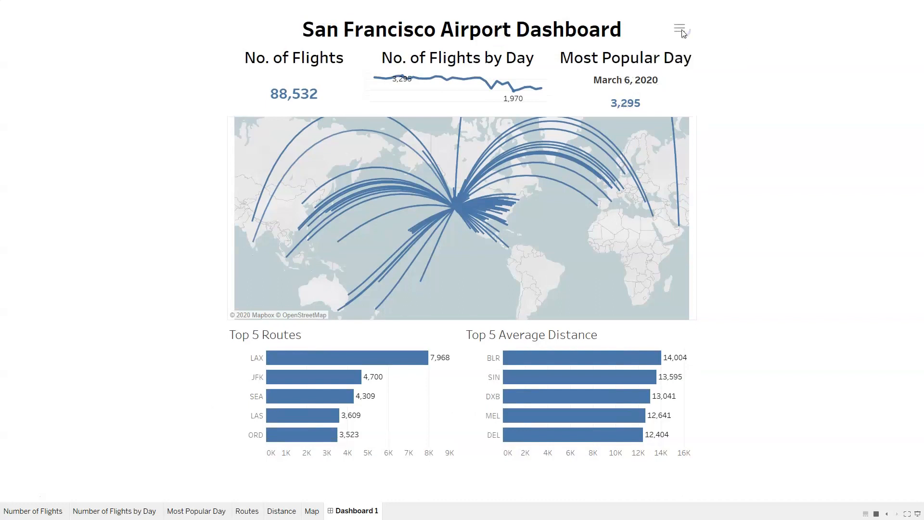
click(681, 29)
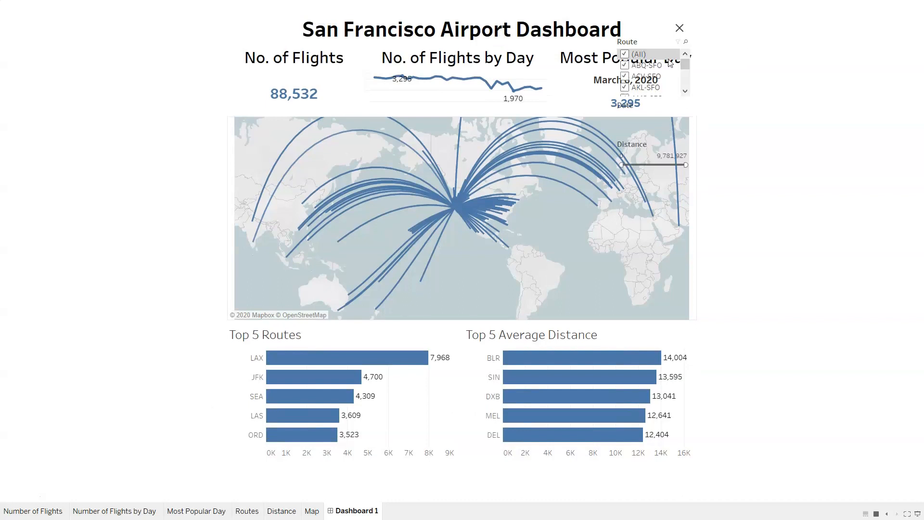
click(680, 29)
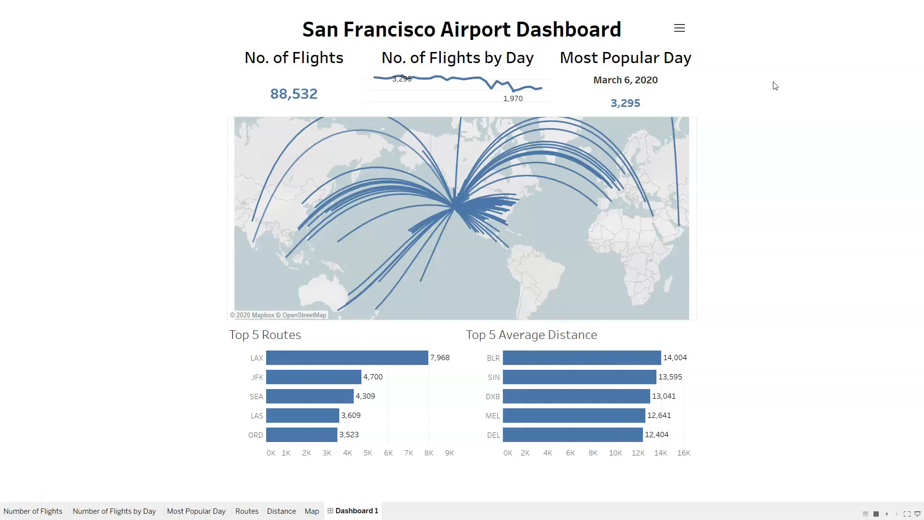
key(Escape)
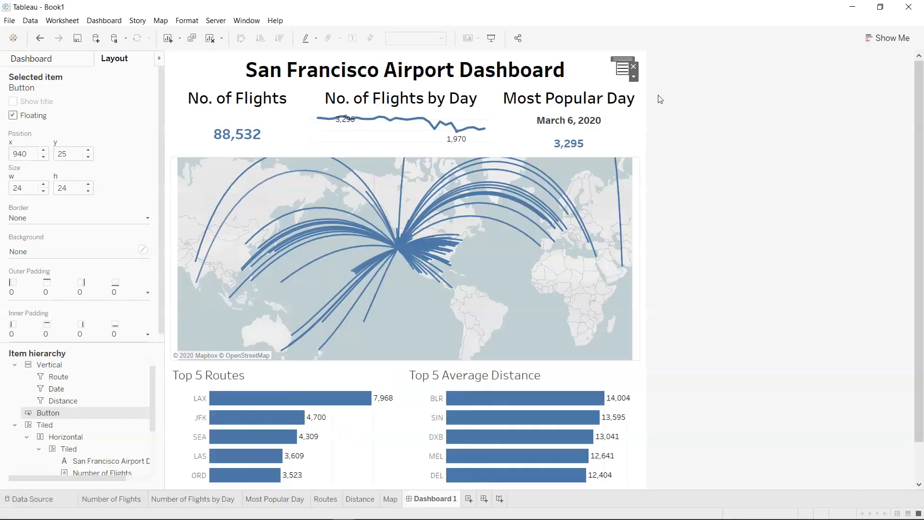
Set the show/hide button's background to white.
click(634, 77)
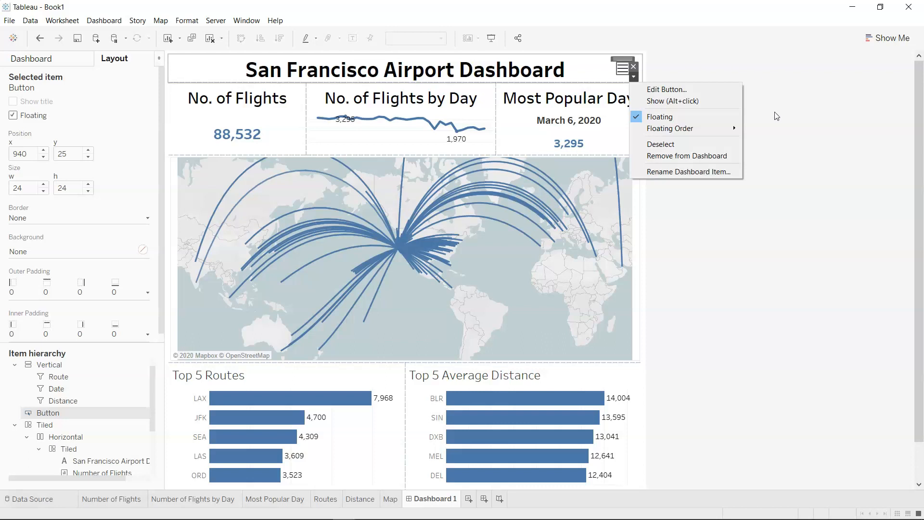
click(776, 116)
click(622, 68)
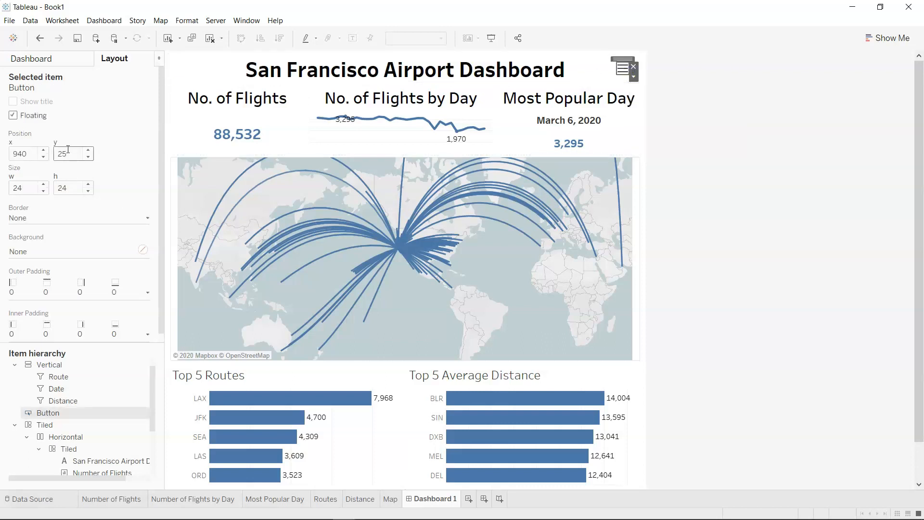
click(146, 252)
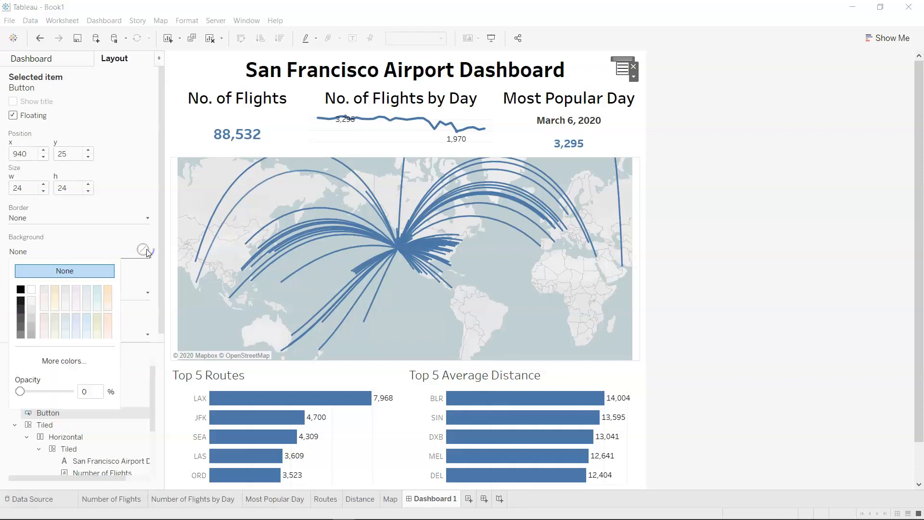
click(31, 290)
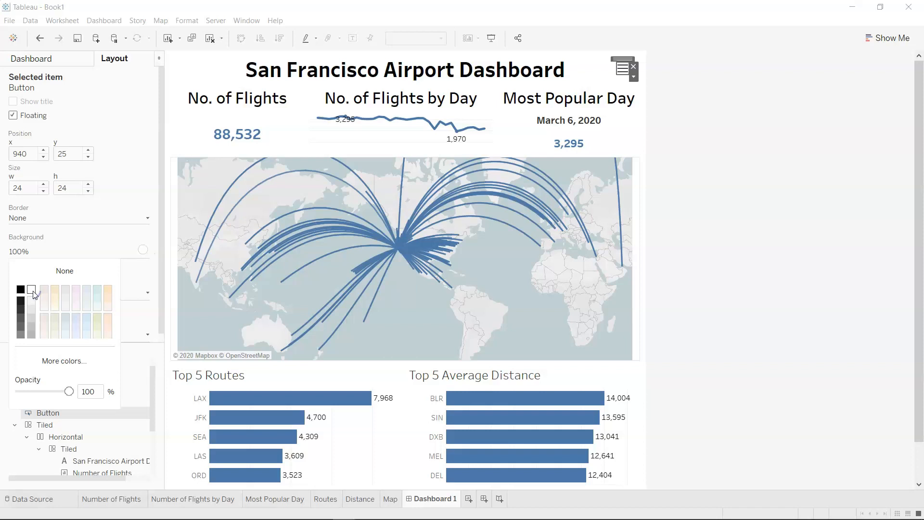
click(759, 134)
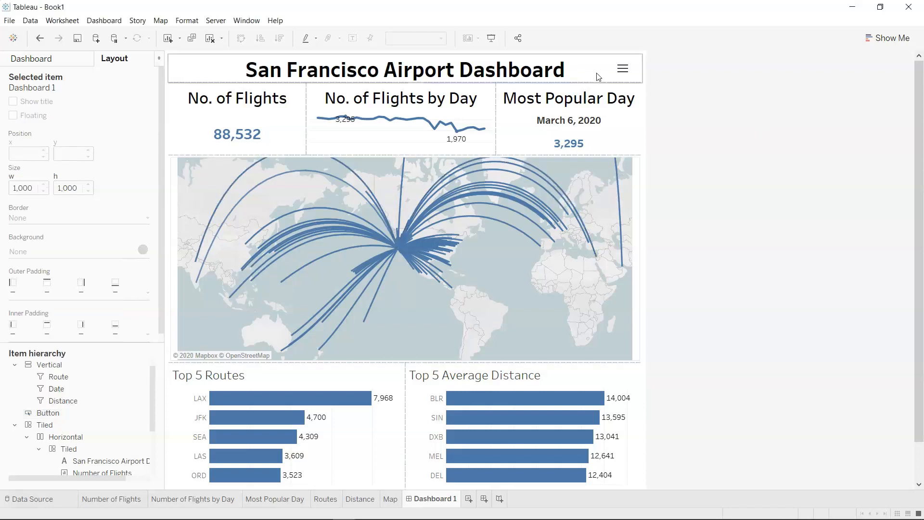
Test showing and hiding the filters in presentation mode with the button's new background, then return to the editor.
click(491, 37)
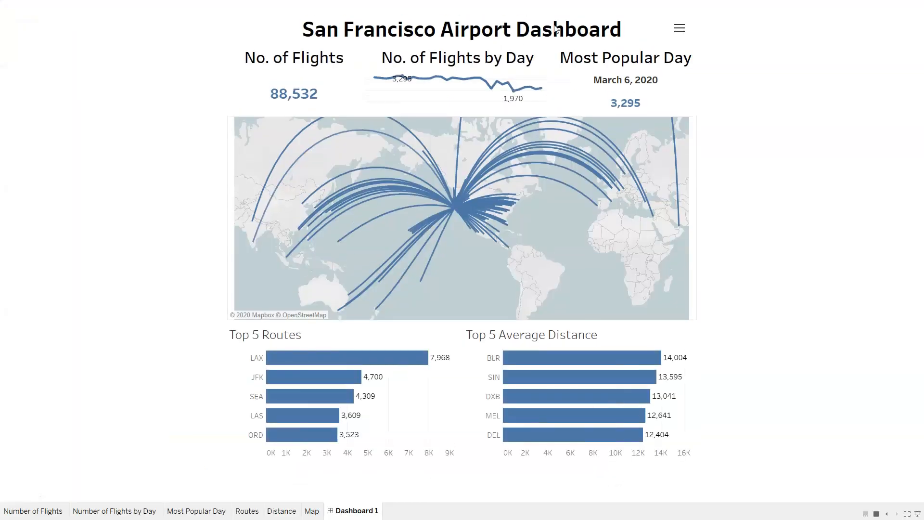
click(678, 28)
click(680, 29)
click(680, 28)
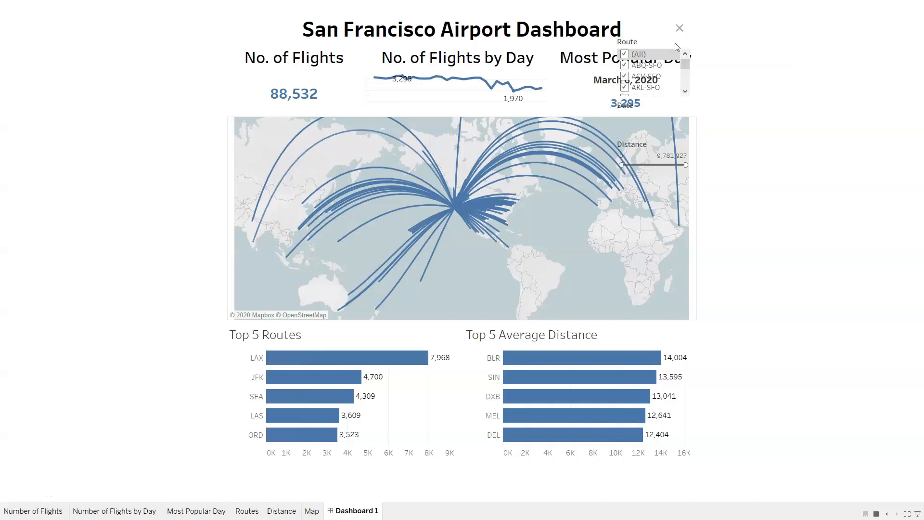
click(681, 29)
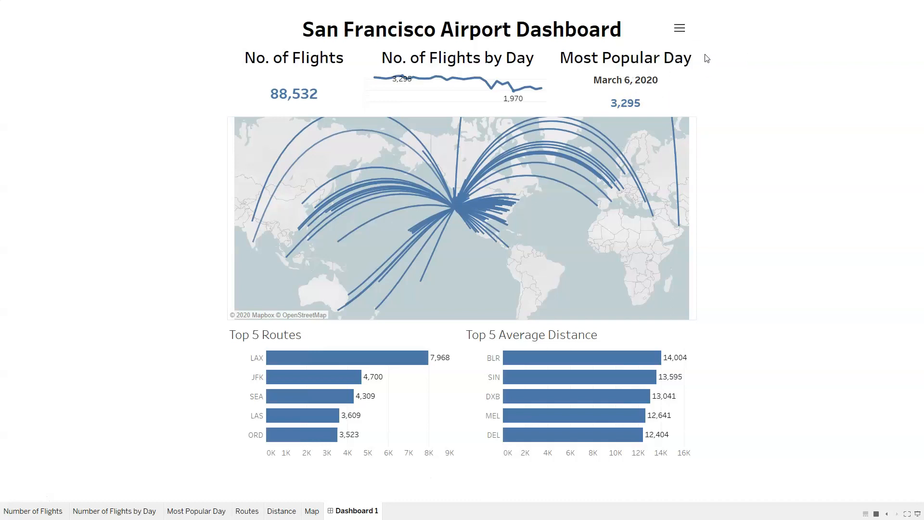
key(Escape)
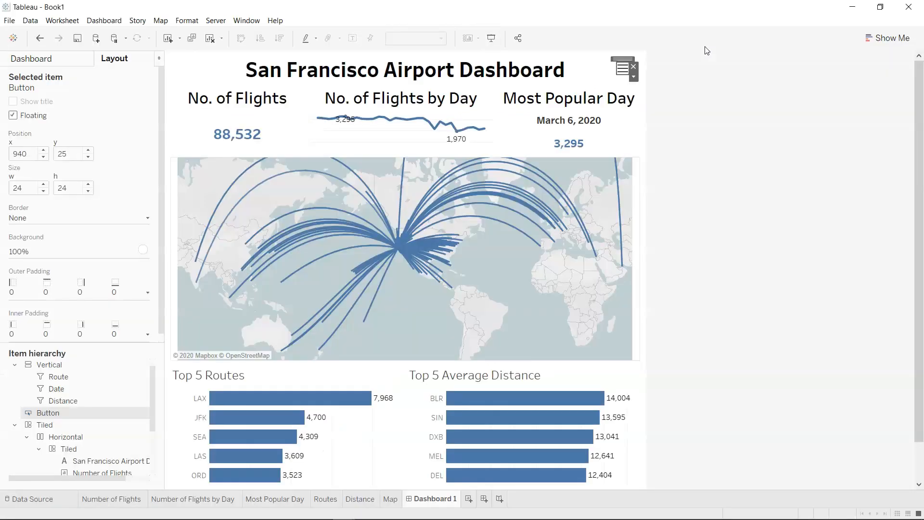
Bring the show/hide button to the front of the floating order, above the vertical filter container.
click(634, 77)
mouse_move(692, 128)
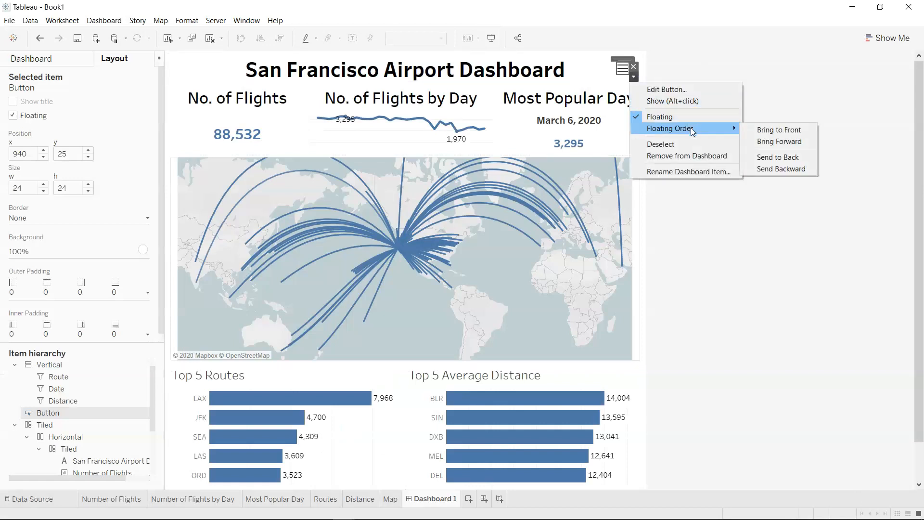
click(757, 130)
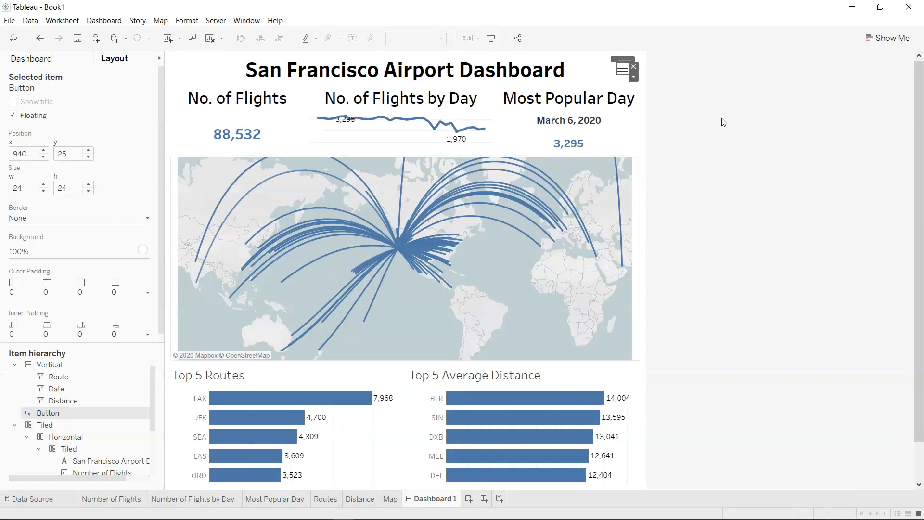
click(634, 77)
mouse_move(710, 127)
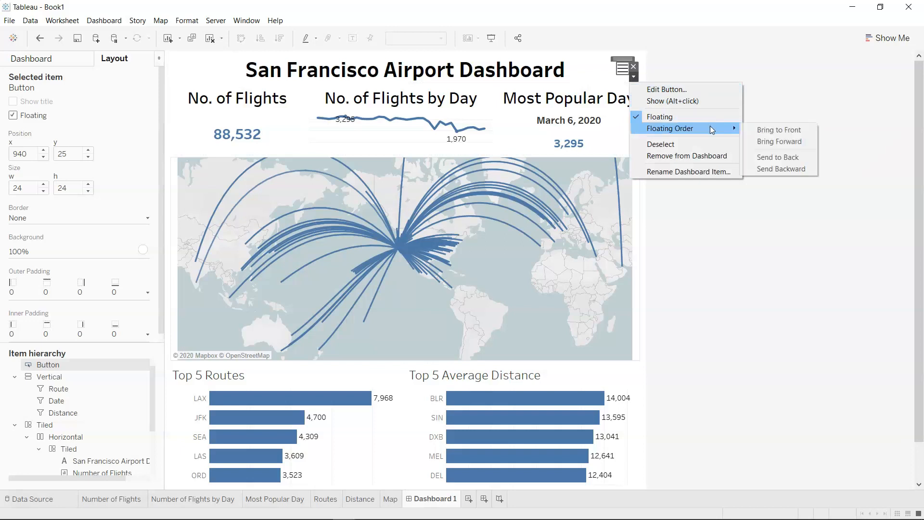
click(765, 143)
Show the hidden filter container and, after trying other colours, reset the show/hide button's background to None.
click(633, 77)
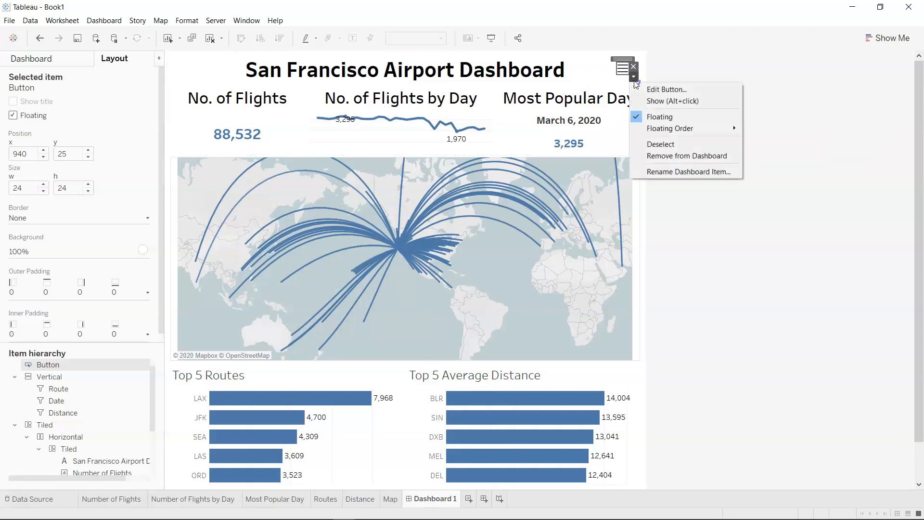
click(663, 101)
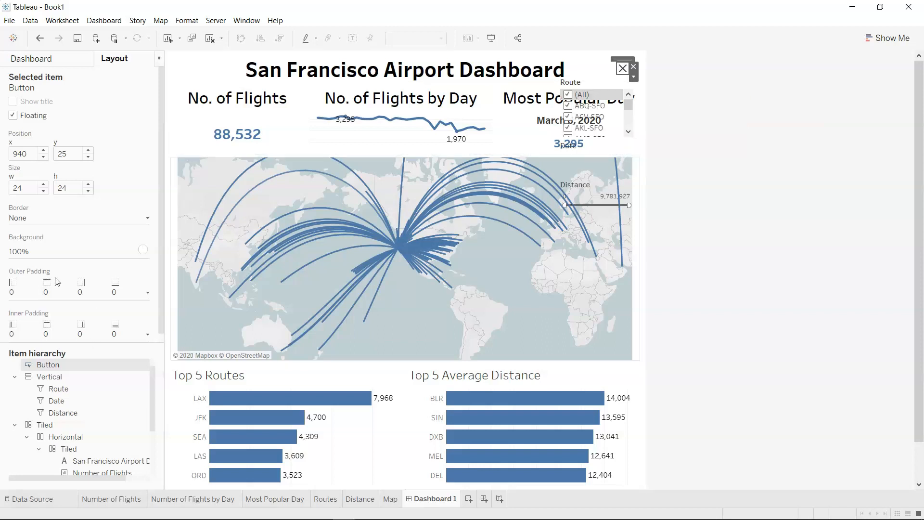
click(142, 250)
click(76, 292)
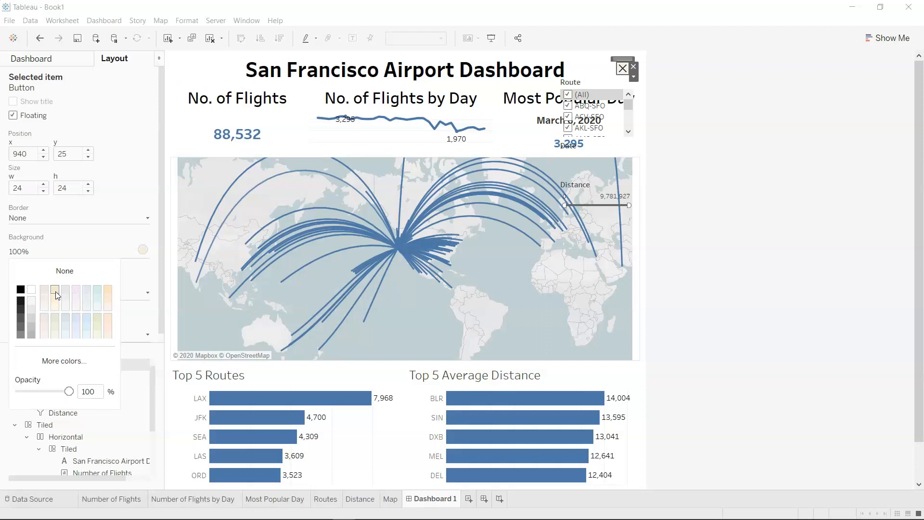
click(21, 291)
click(51, 271)
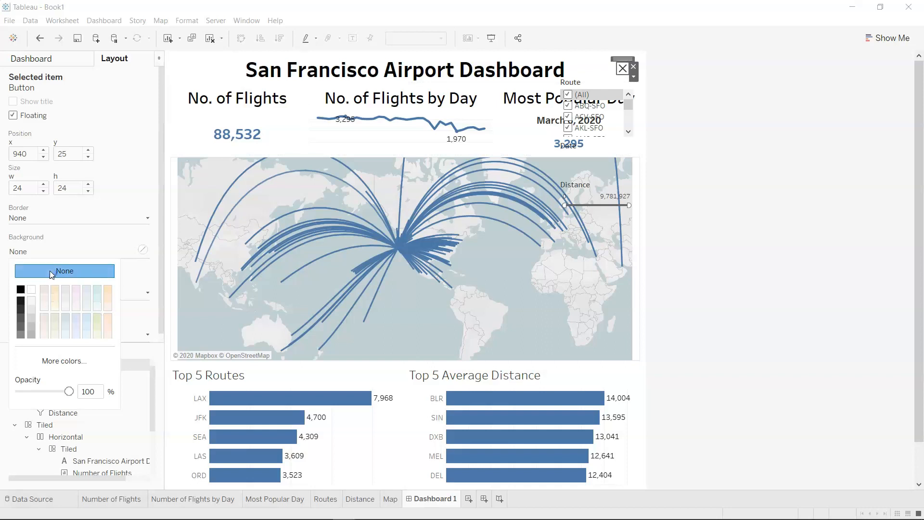
Give the Route, Date and Distance filters in the floating container a white background at 100% opacity.
click(591, 95)
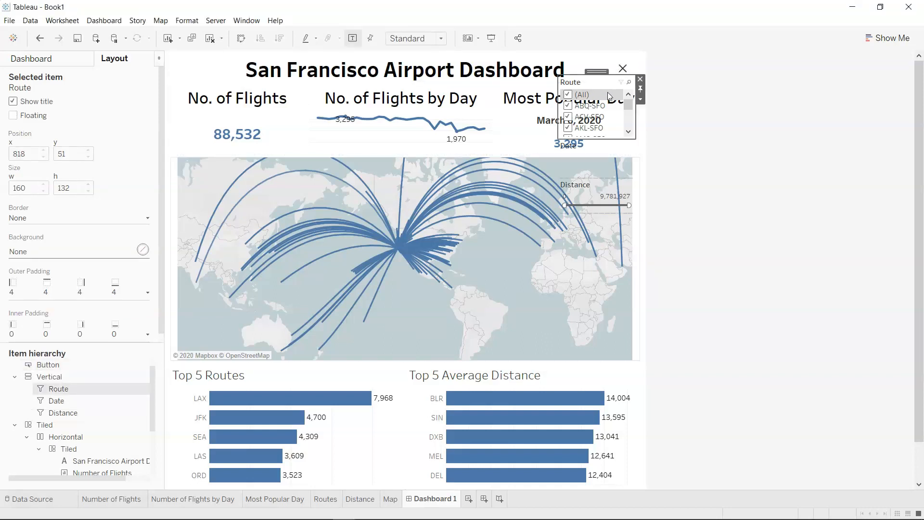
click(143, 251)
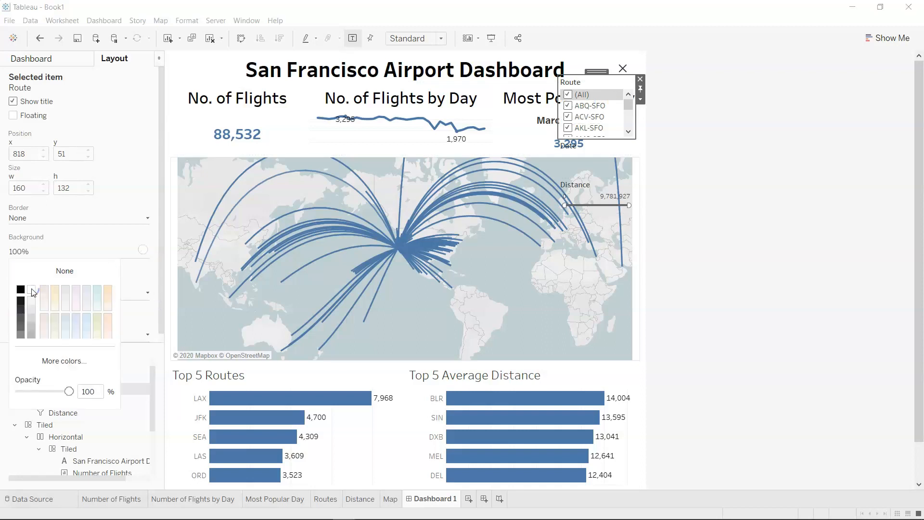
click(591, 159)
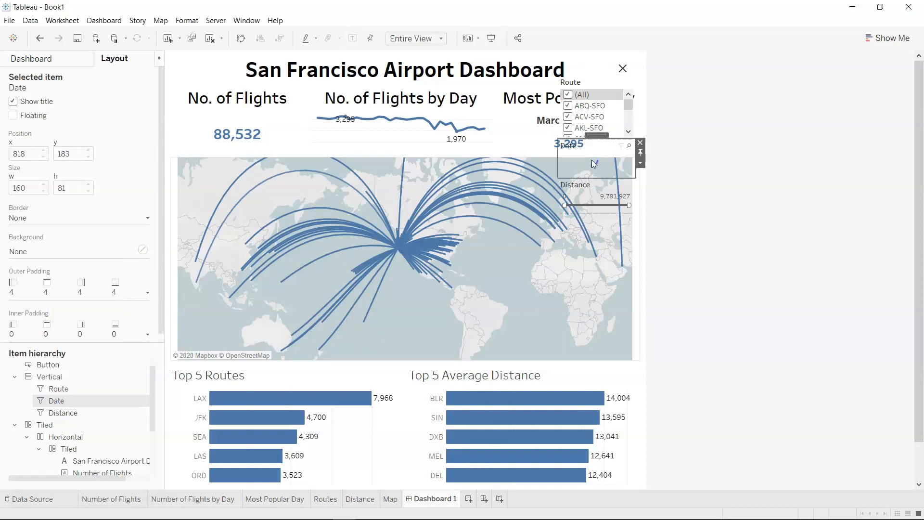
click(142, 251)
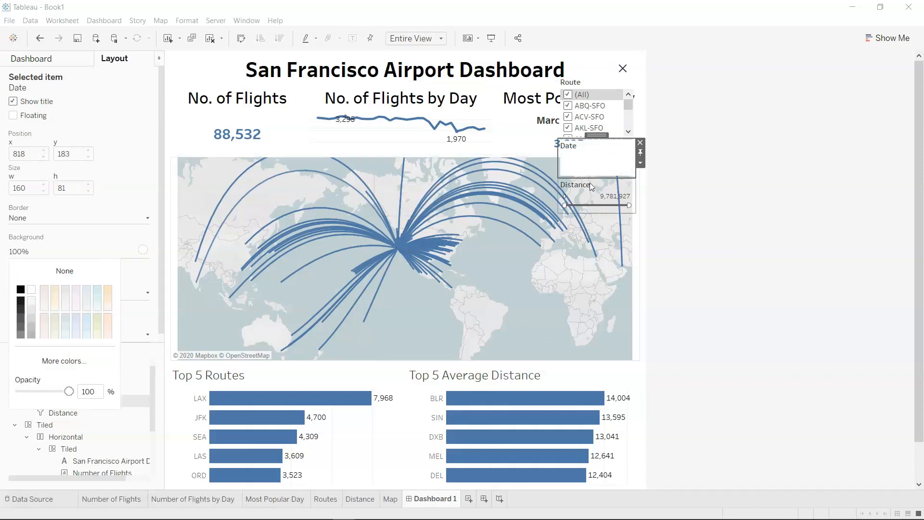
click(602, 193)
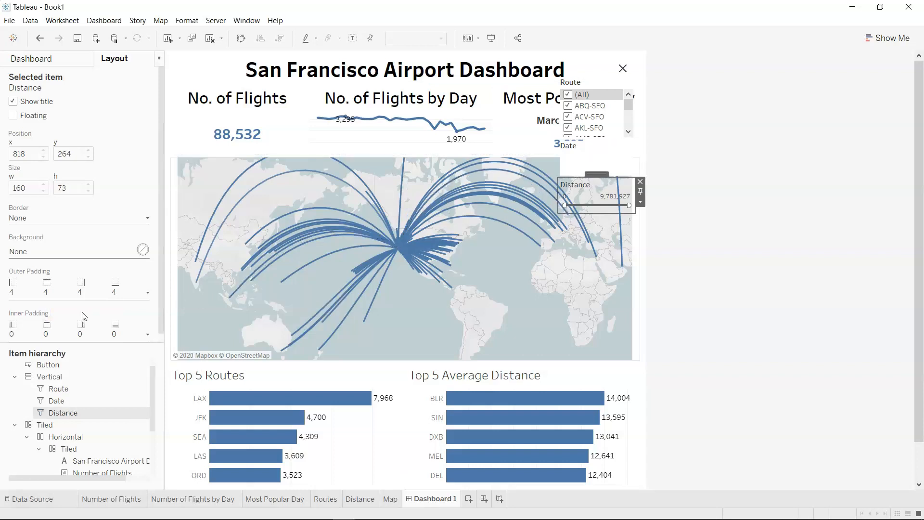
click(143, 249)
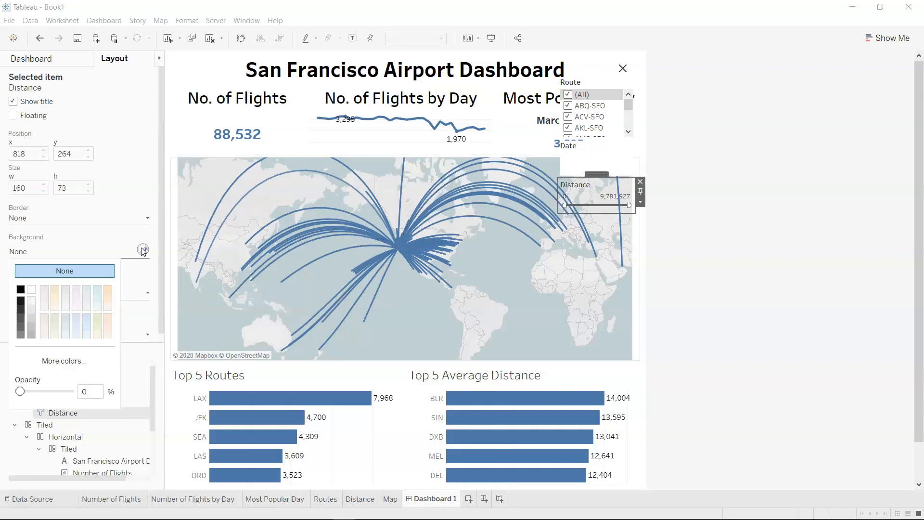
click(31, 289)
click(740, 187)
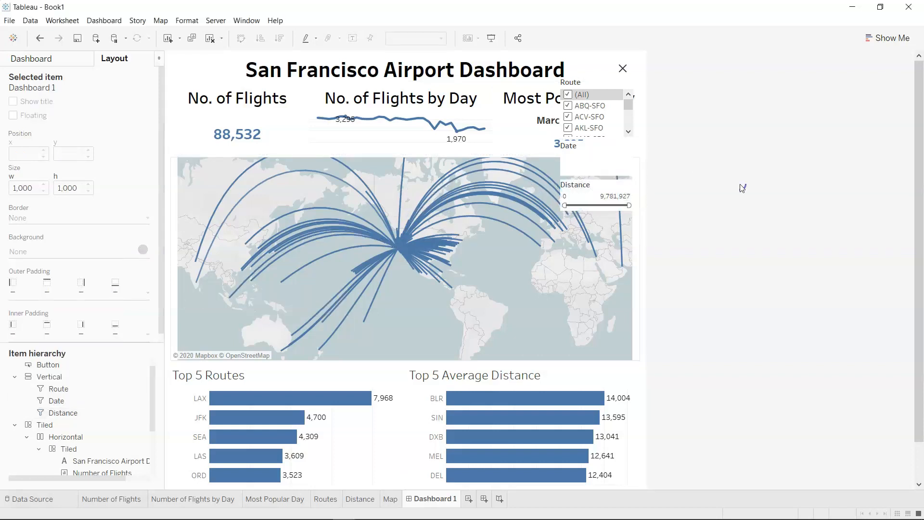
Test hiding and showing the filters in presentation mode, look through the Route list, and return to the editor.
click(618, 72)
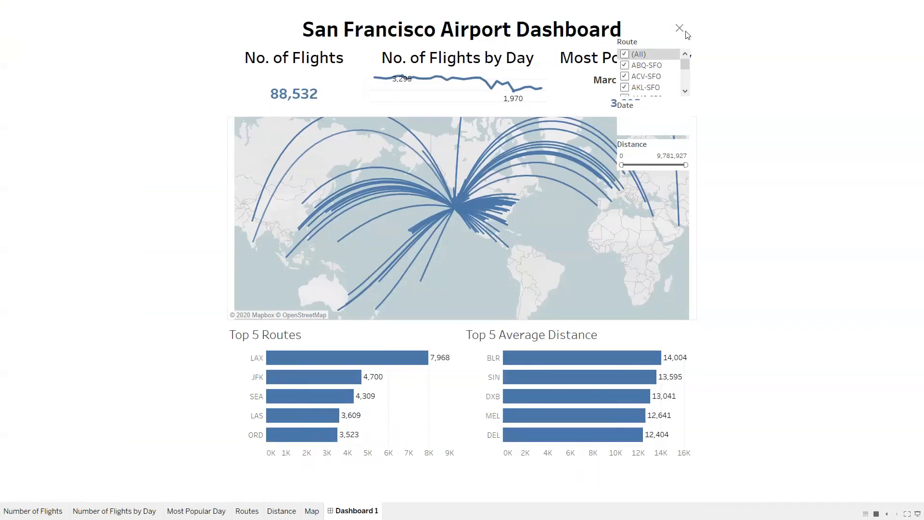
click(679, 30)
click(679, 31)
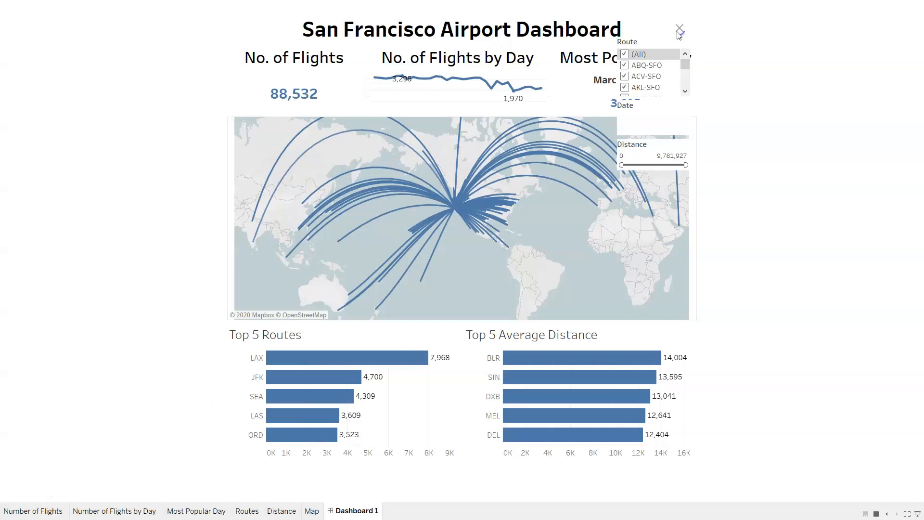
click(685, 91)
click(684, 91)
click(684, 92)
click(685, 91)
click(684, 92)
mouse_move(684, 64)
mouse_down()
mouse_move(683, 77)
mouse_move(685, 53)
mouse_up()
key(Escape)
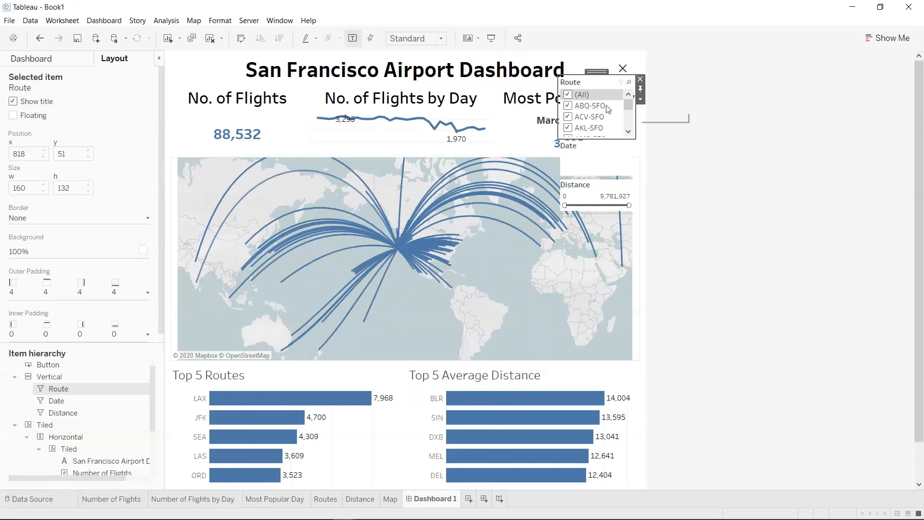
Apply the Route filter to selected worksheets, including Number of Flights, Number of Flights by Day, Most Popular Day and Map.
click(640, 101)
mouse_move(672, 124)
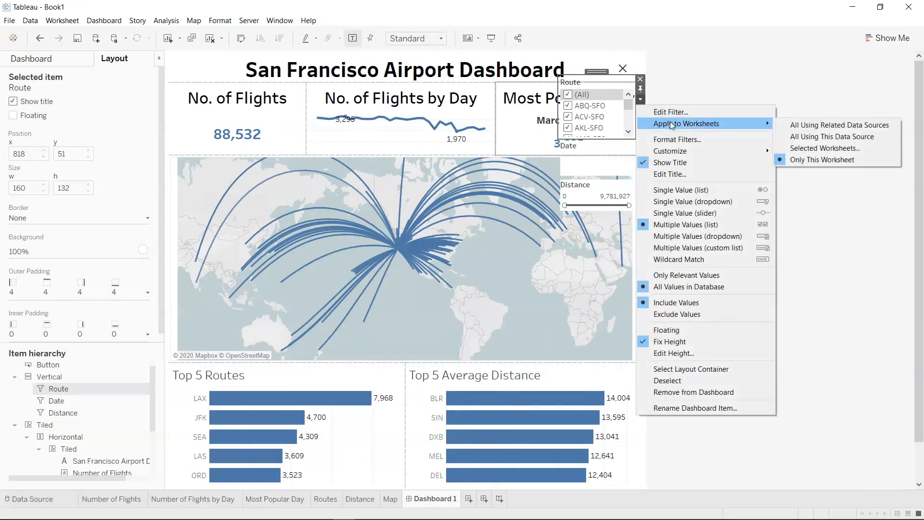
click(835, 149)
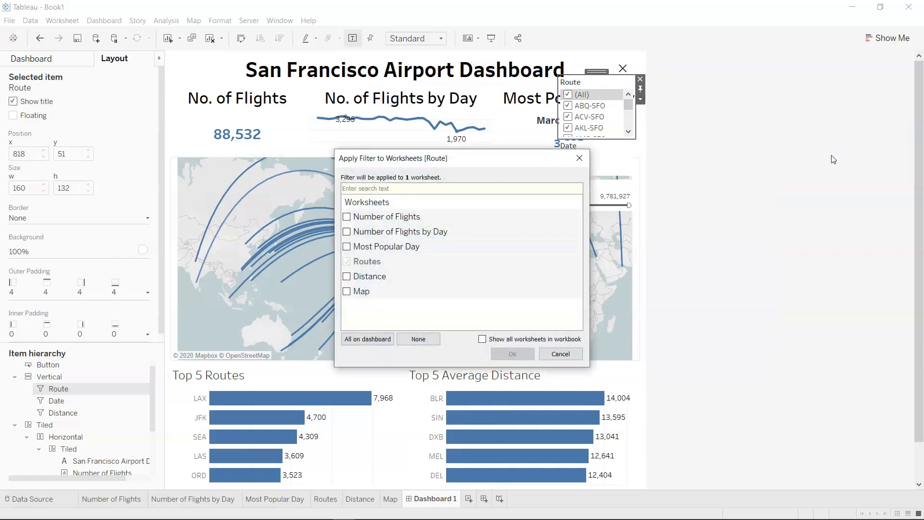
click(346, 217)
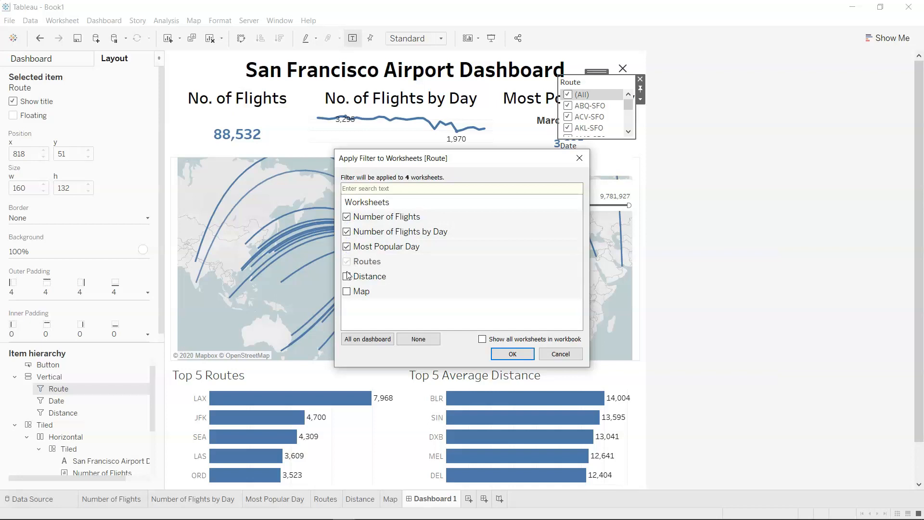
click(347, 292)
click(512, 355)
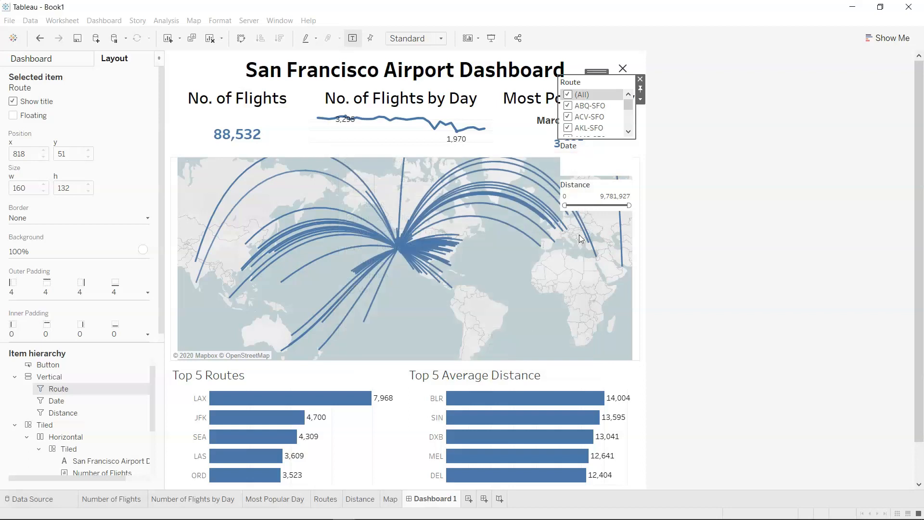
Apply the Date filter to the Number of Flights, Number of Flights by Day, Routes, Distance and Map worksheets as well.
click(604, 162)
click(640, 163)
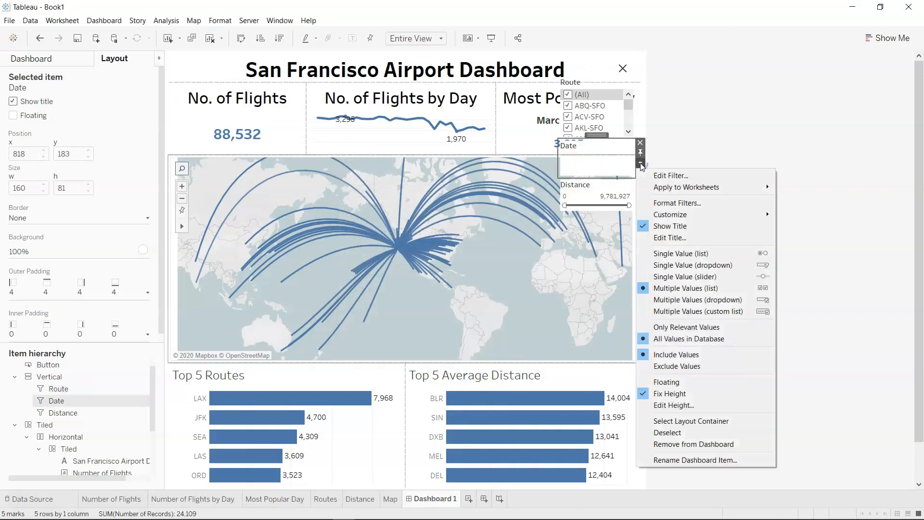
mouse_move(672, 185)
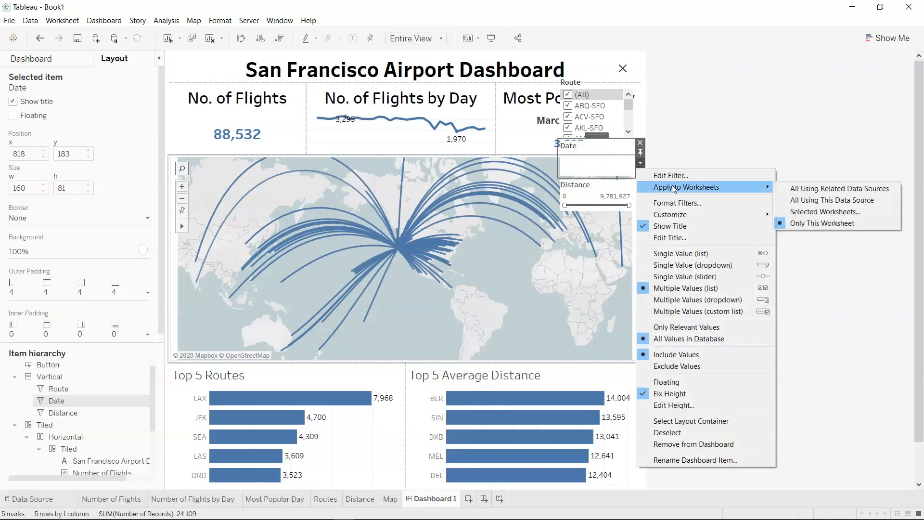
click(819, 212)
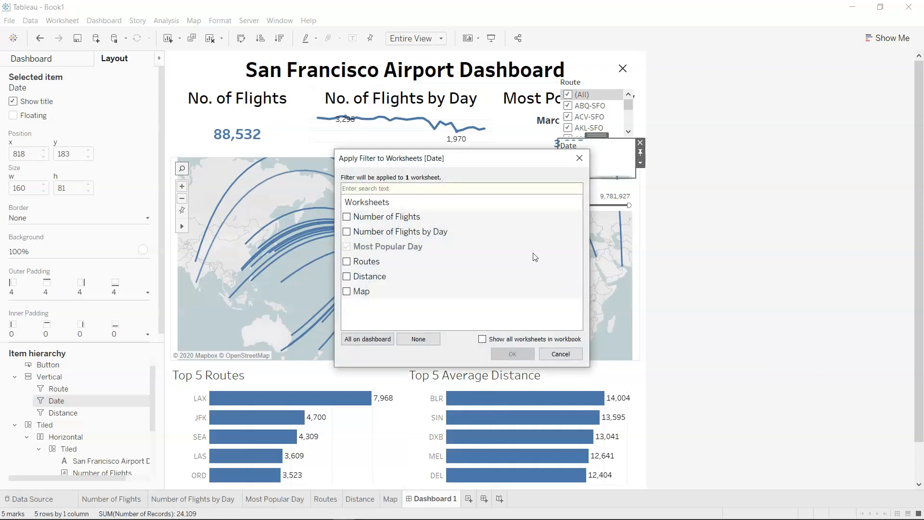
click(347, 217)
click(346, 262)
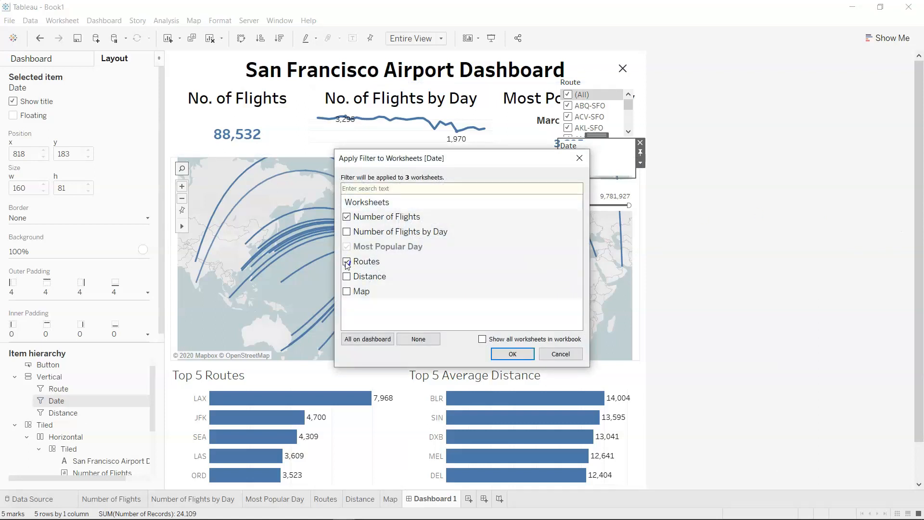
click(347, 232)
click(347, 279)
click(512, 353)
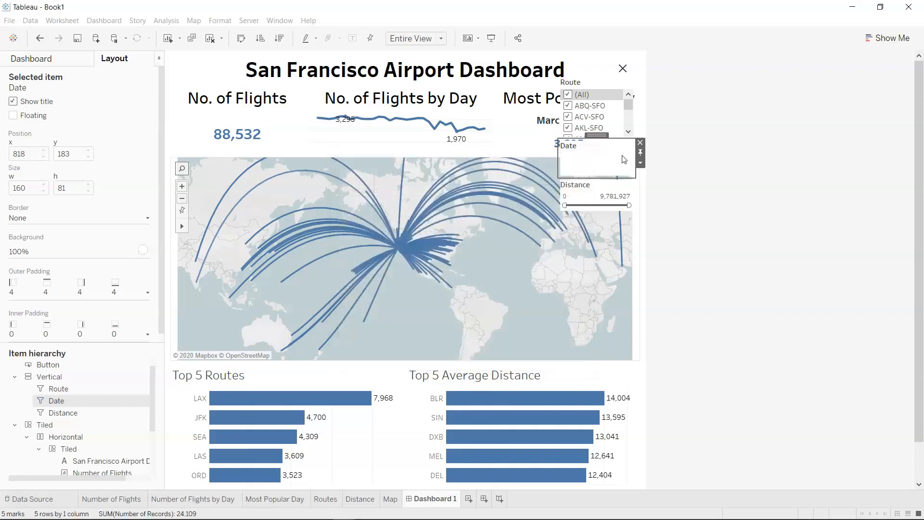
Apply the Distance filter to the Number of Flights, Number of Flights by Day, Most Popular Day, Routes and Distance worksheets as well.
click(584, 193)
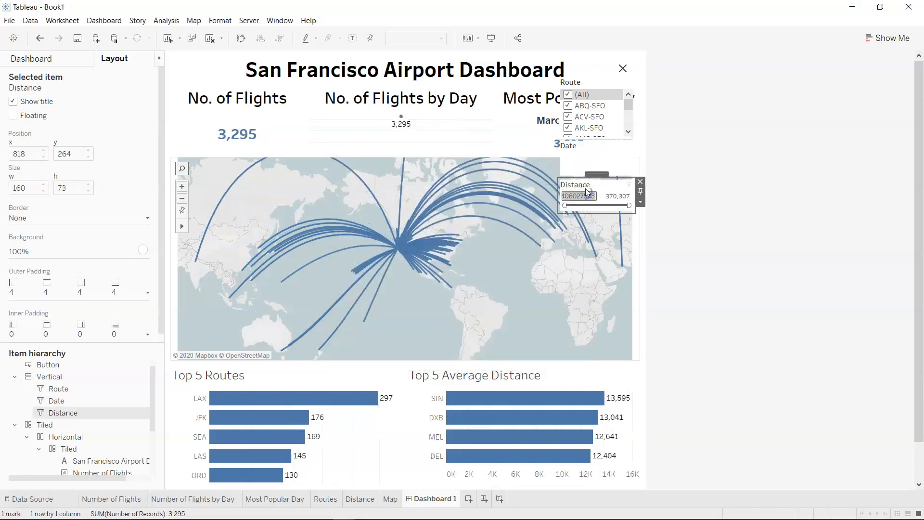
click(640, 202)
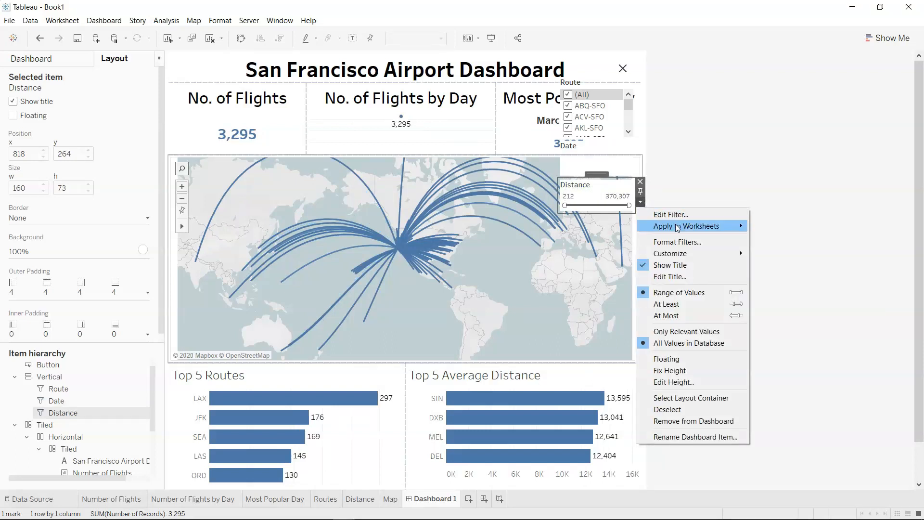
mouse_move(676, 226)
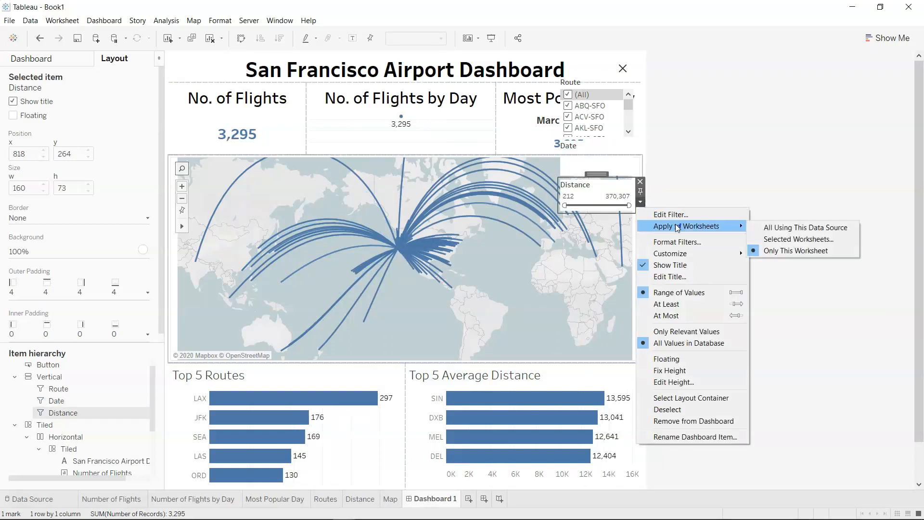
click(792, 239)
click(347, 276)
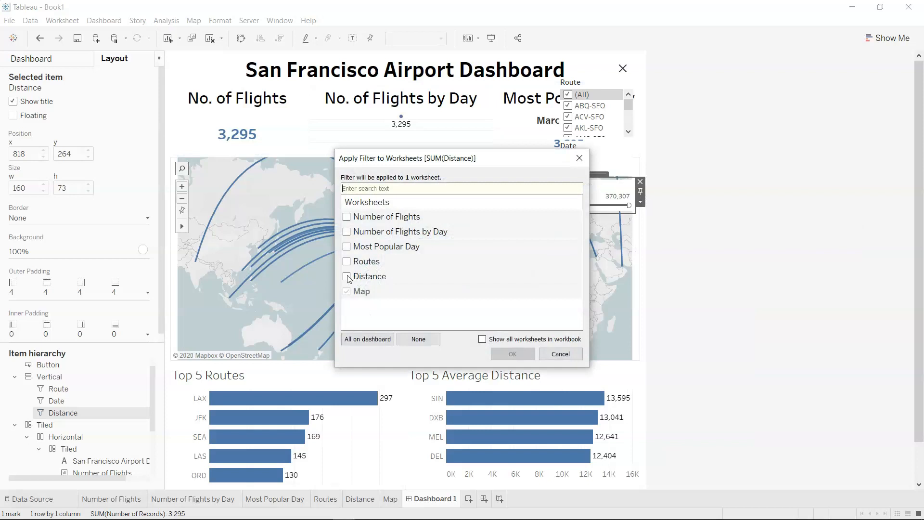
click(347, 232)
click(347, 246)
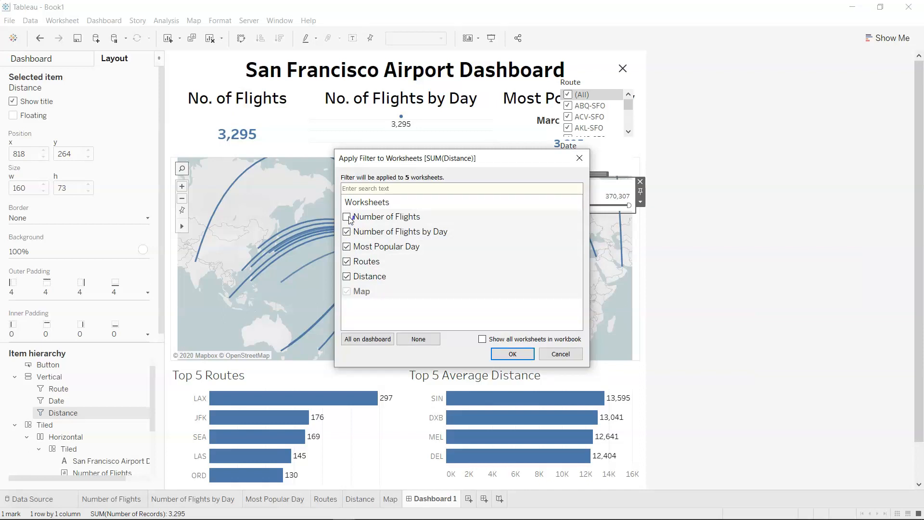
click(514, 354)
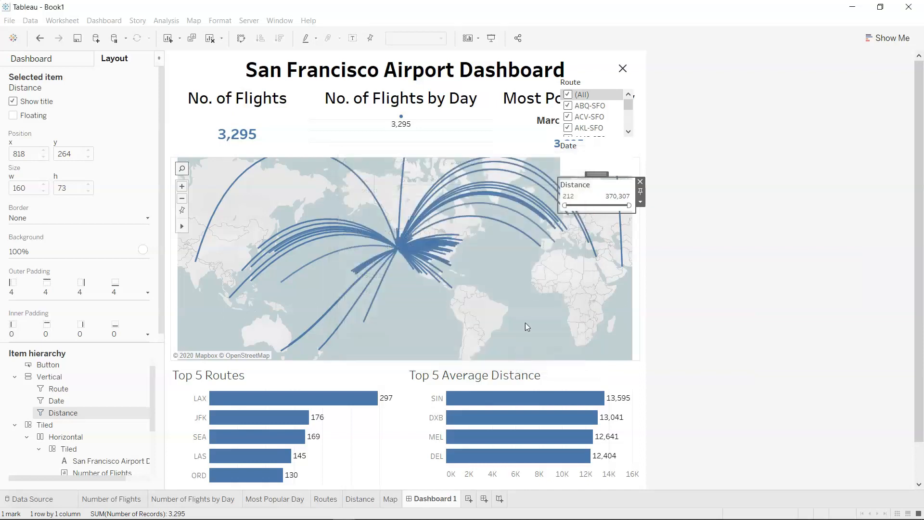
Test the filters by raising the Distance minimum to 53,083, restoring it to 212, and deselecting the ABQ-SFO, ACV-SFO and AKL-SFO routes.
drag(566, 207, 575, 207)
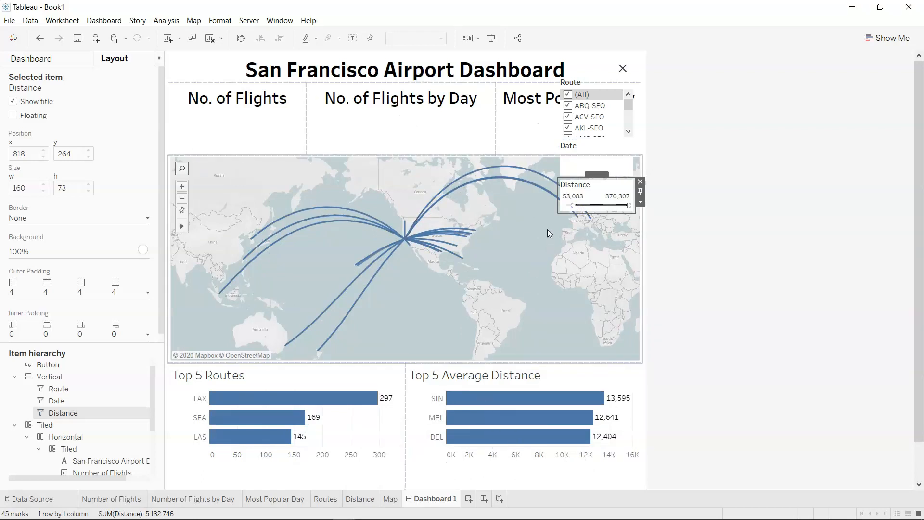
drag(580, 206, 564, 205)
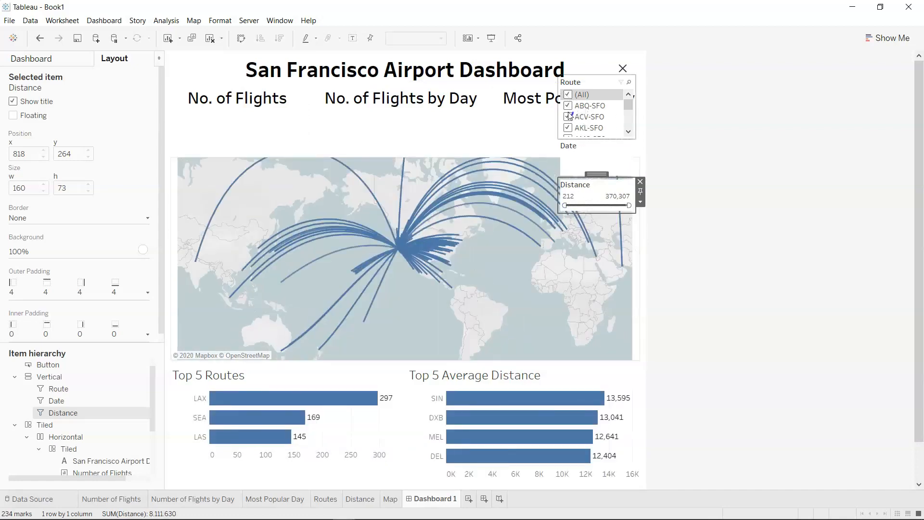
click(568, 116)
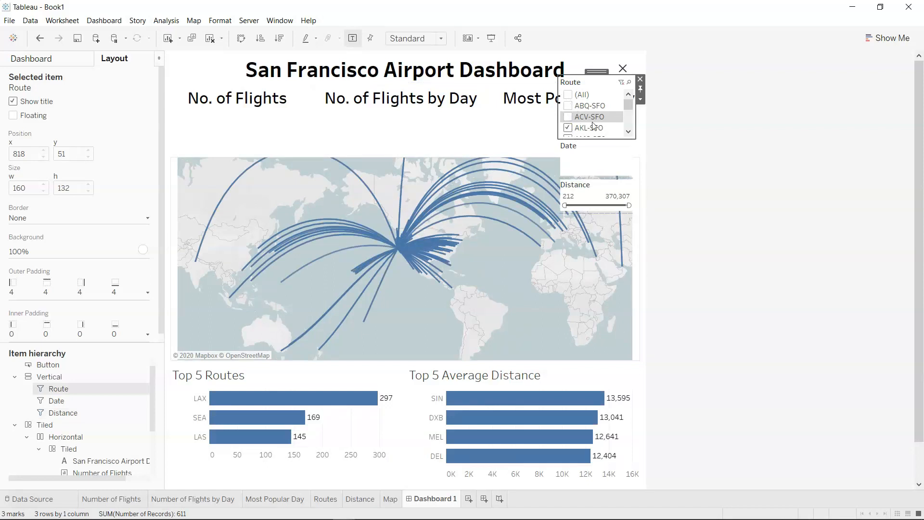
click(576, 135)
Hide the filters in presentation mode to examine the filtered dashboard, and return to the editor.
click(623, 69)
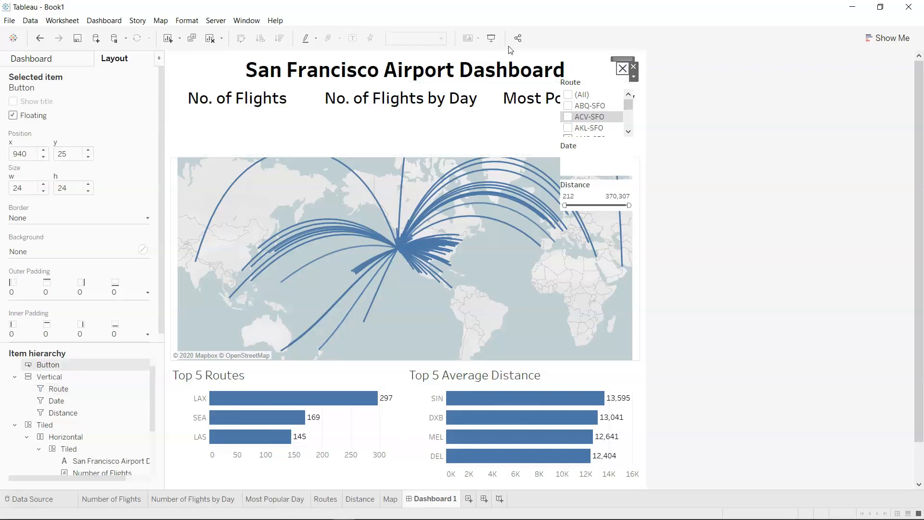
click(491, 38)
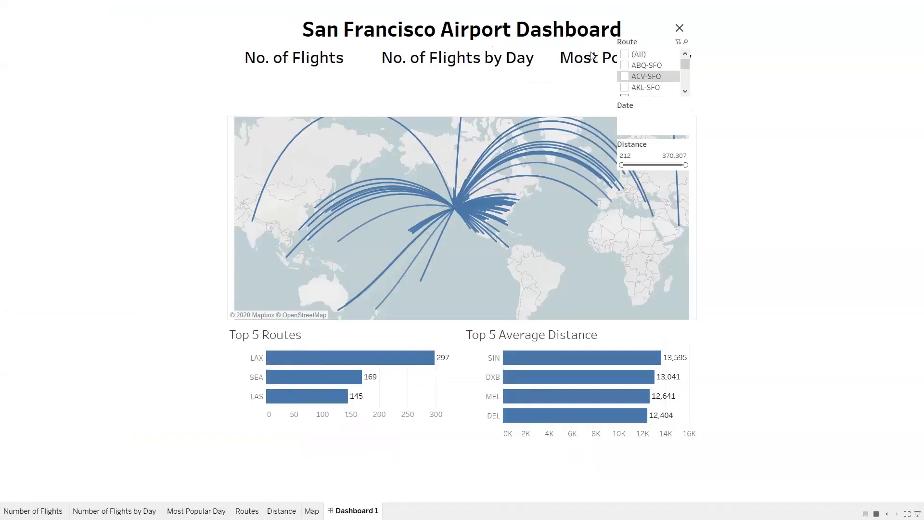
click(680, 28)
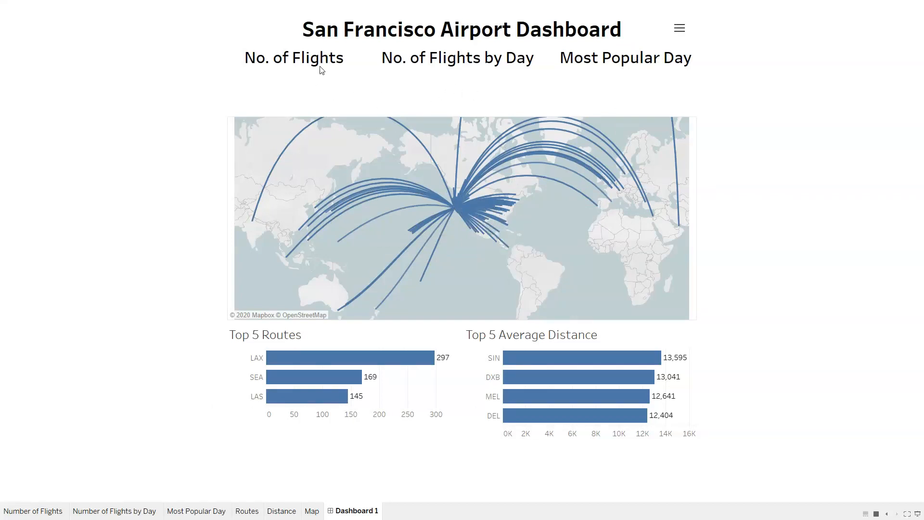
key(Escape)
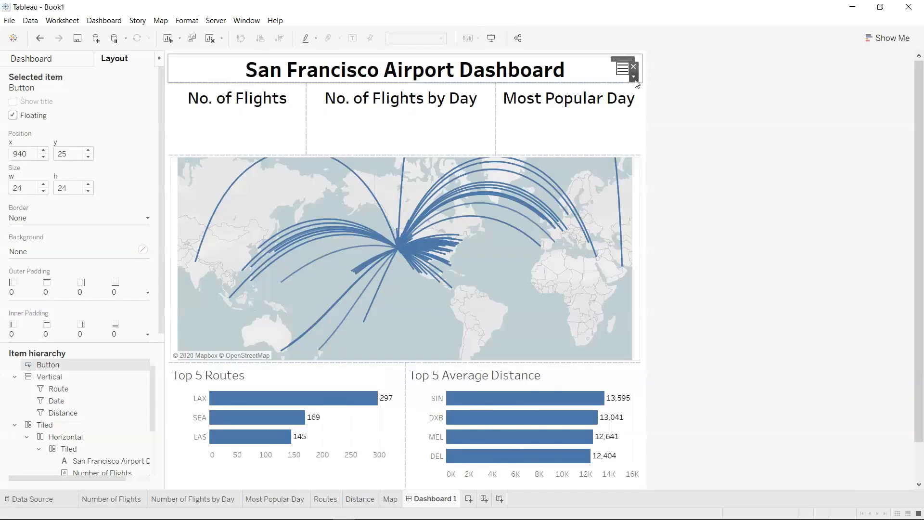
Show the filters in presentation mode, reselect all routes, hide the filters again and return to the editor.
click(491, 38)
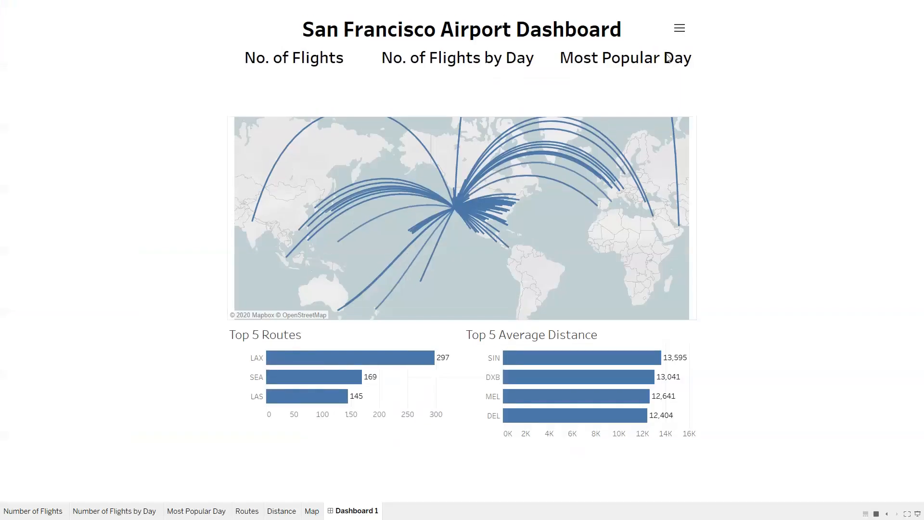
click(680, 28)
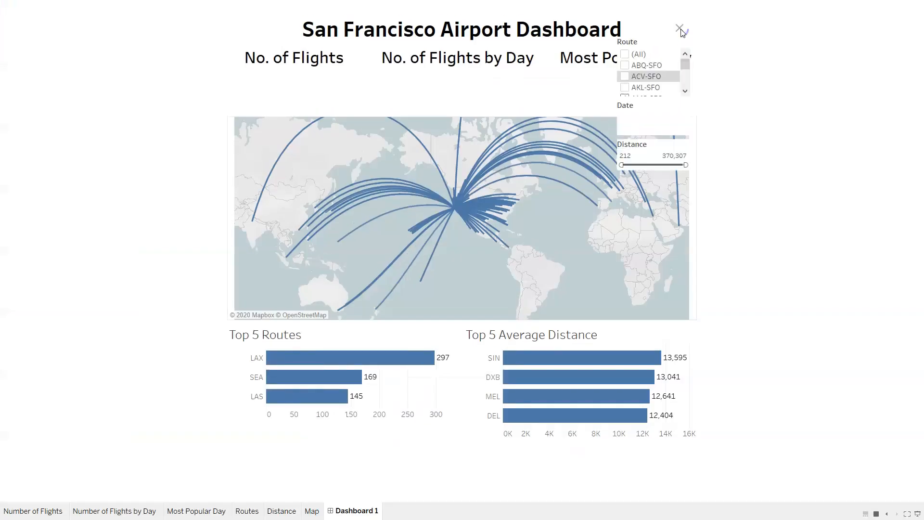
click(629, 55)
click(680, 29)
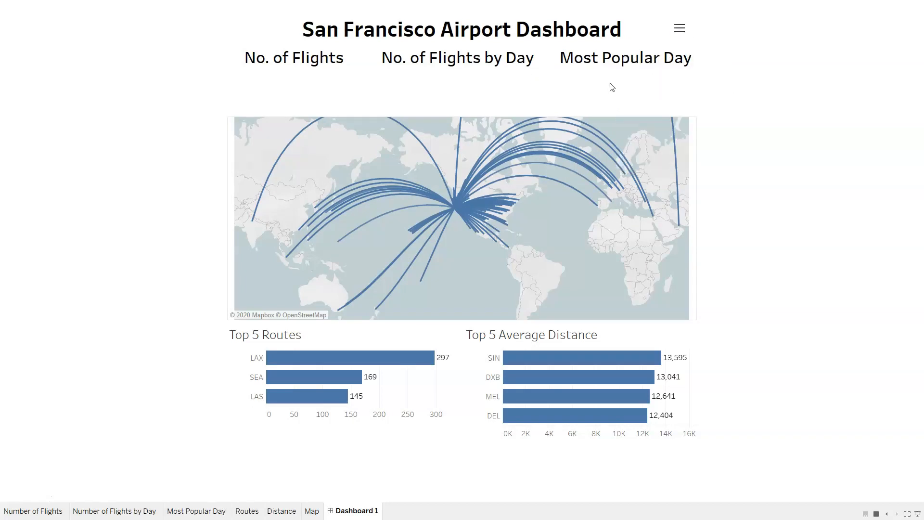
key(Escape)
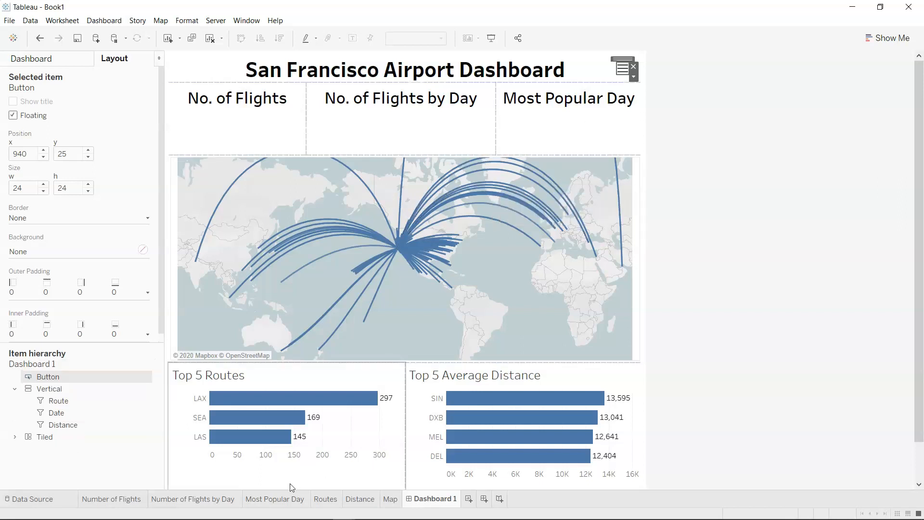
Raise the Distance filter's maximum to 8,481,937.08978 on the Number of Flights by Day worksheet, and open the Most Popular Day worksheet.
click(223, 504)
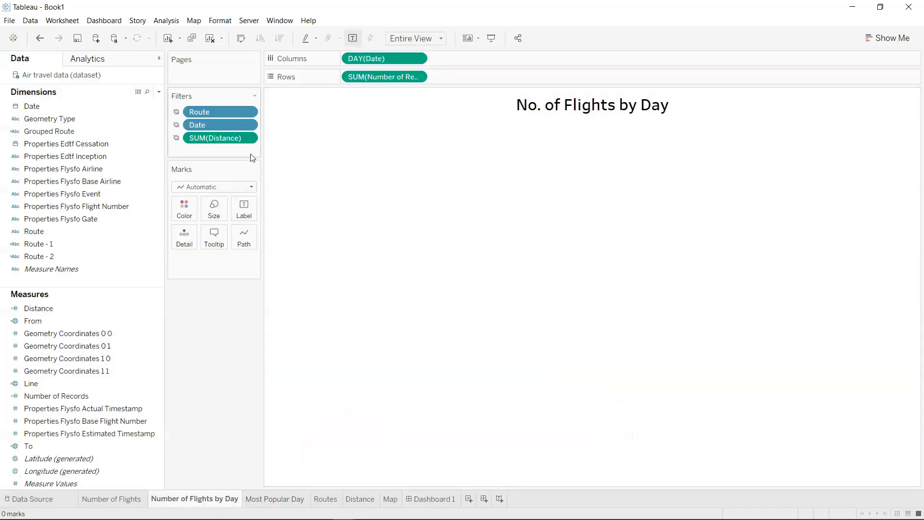
click(248, 139)
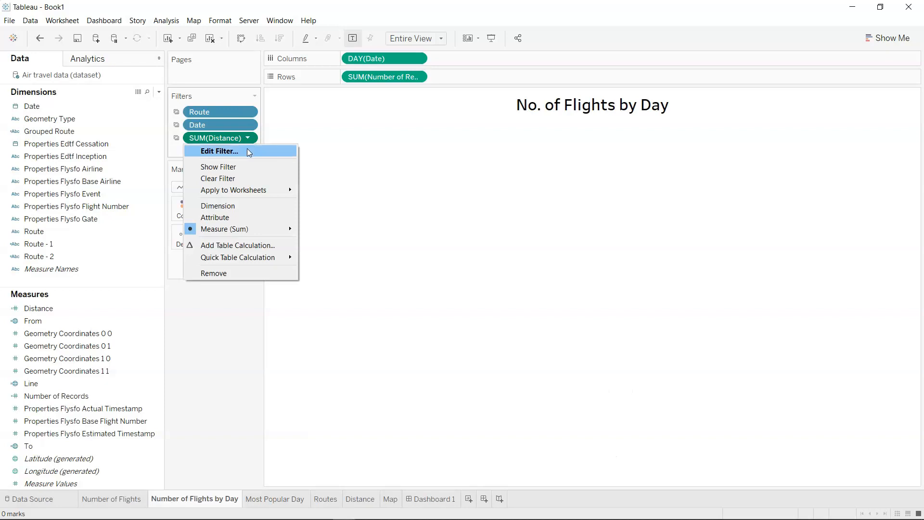
click(248, 149)
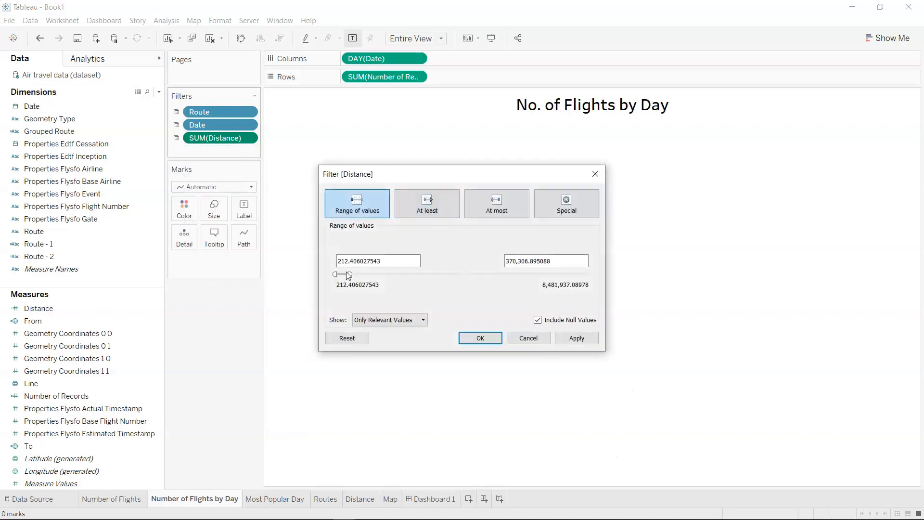
drag(350, 273, 604, 270)
click(576, 342)
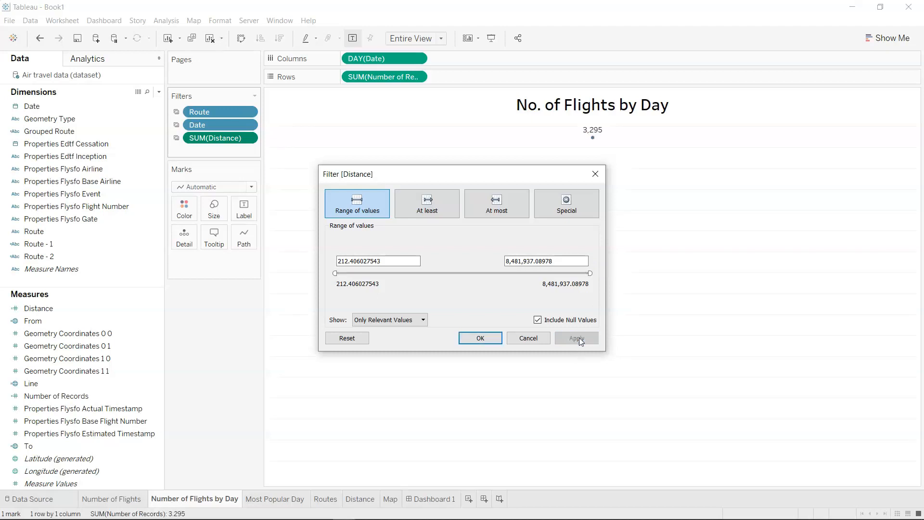
click(488, 342)
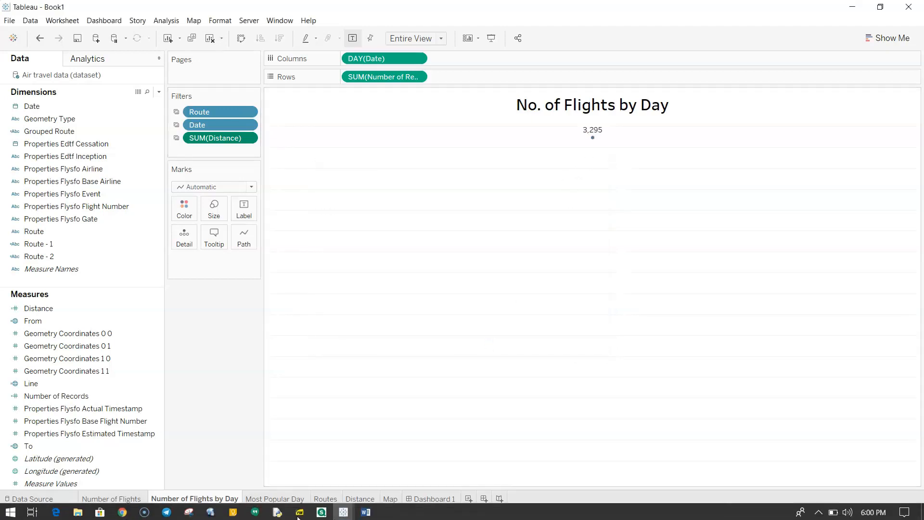
click(287, 495)
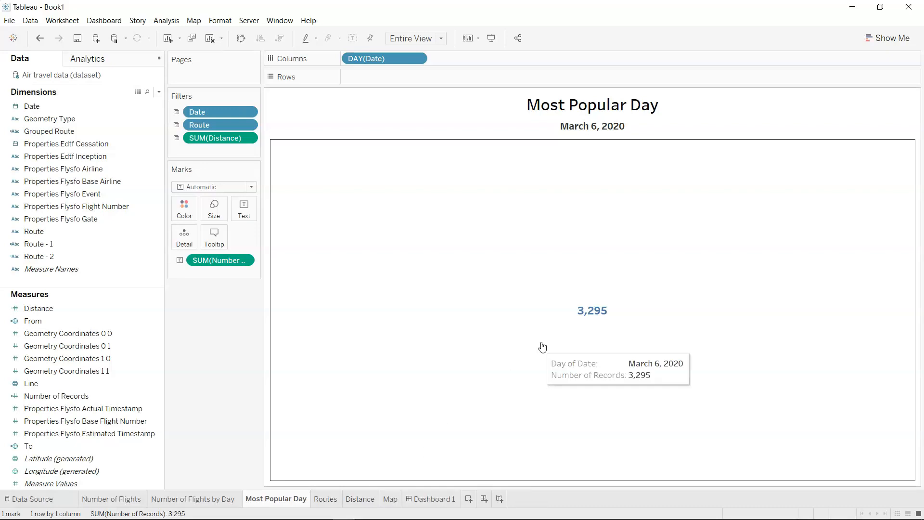
Review the Routes worksheet and Dashboard 1 to see how the applied filters affect them.
click(331, 502)
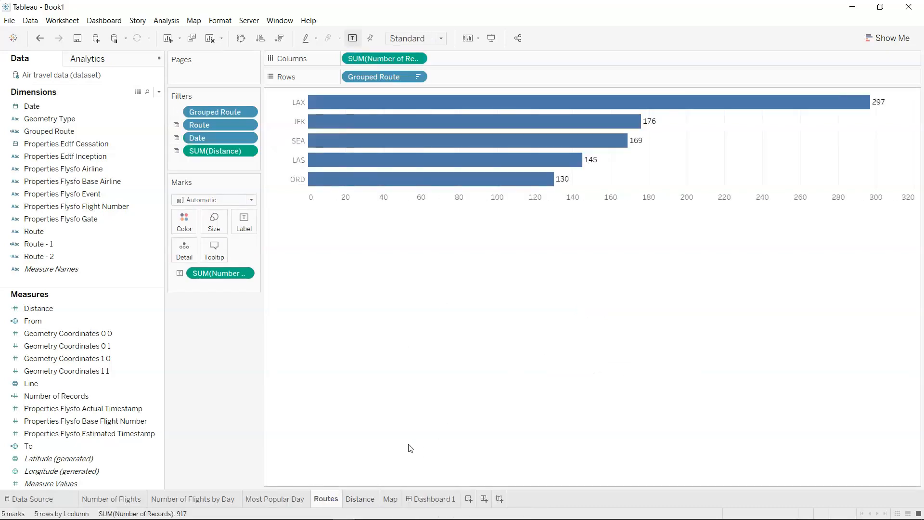
click(432, 500)
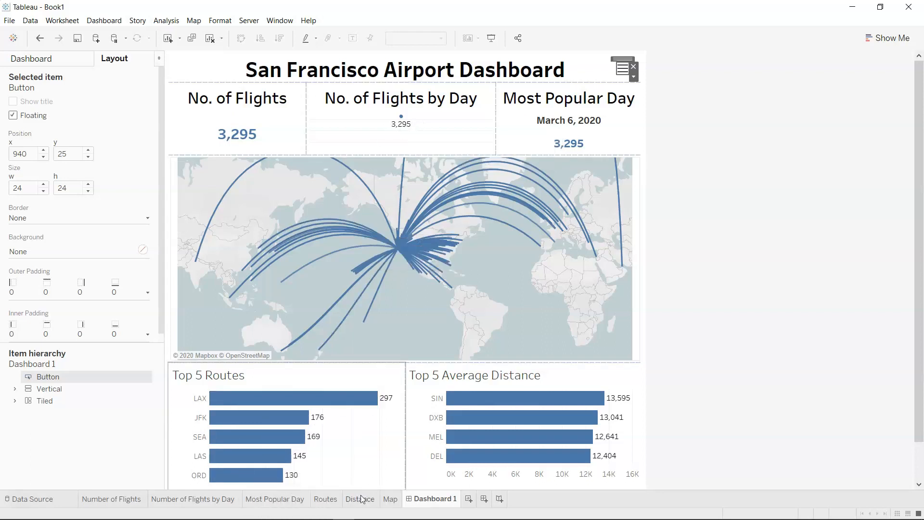
Examine the Date filter's Top settings on the Number of Flights by Day worksheet, leaving them as they are.
click(204, 500)
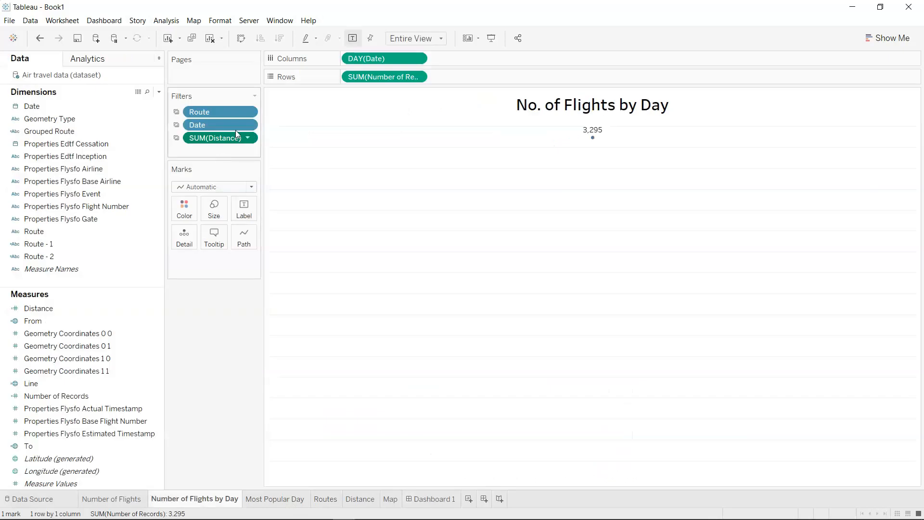
click(247, 125)
click(219, 138)
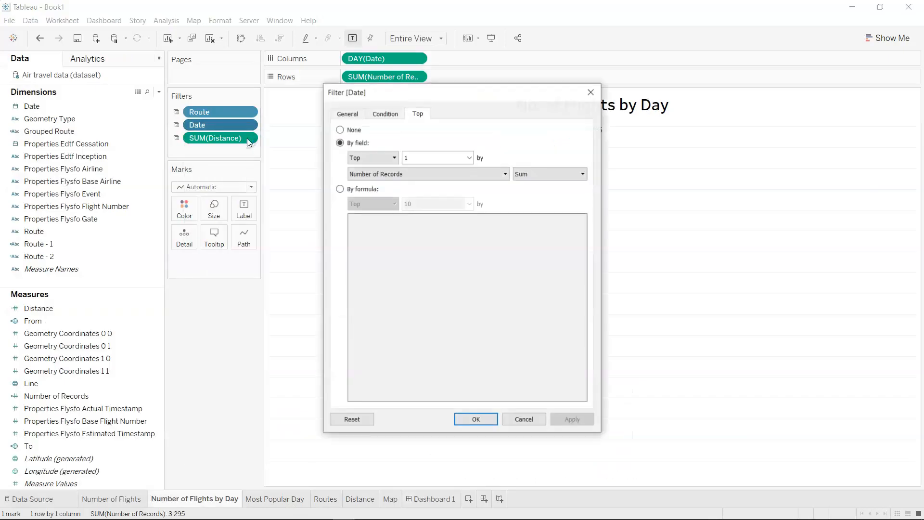
click(406, 156)
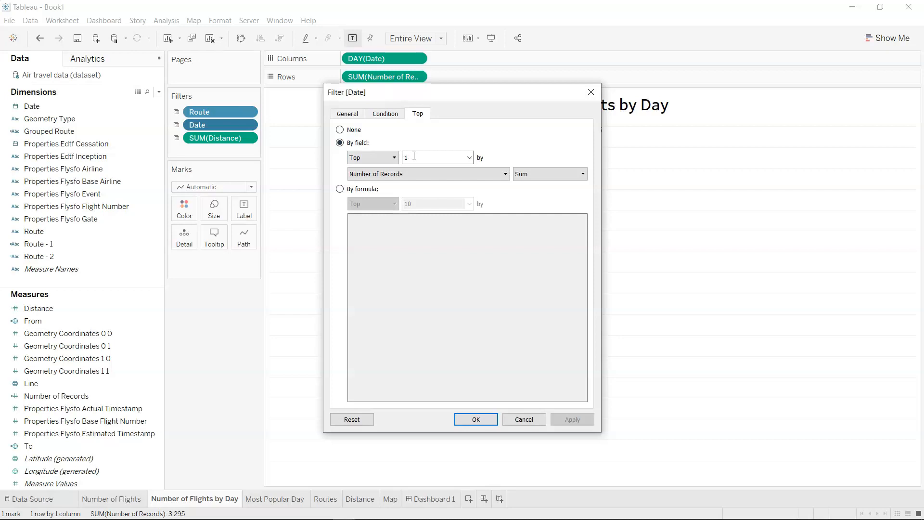
click(524, 418)
Remove the Date filter from the Number of Flights by Day worksheet and return to Dashboard 1 with nothing selected.
drag(226, 126, 230, 340)
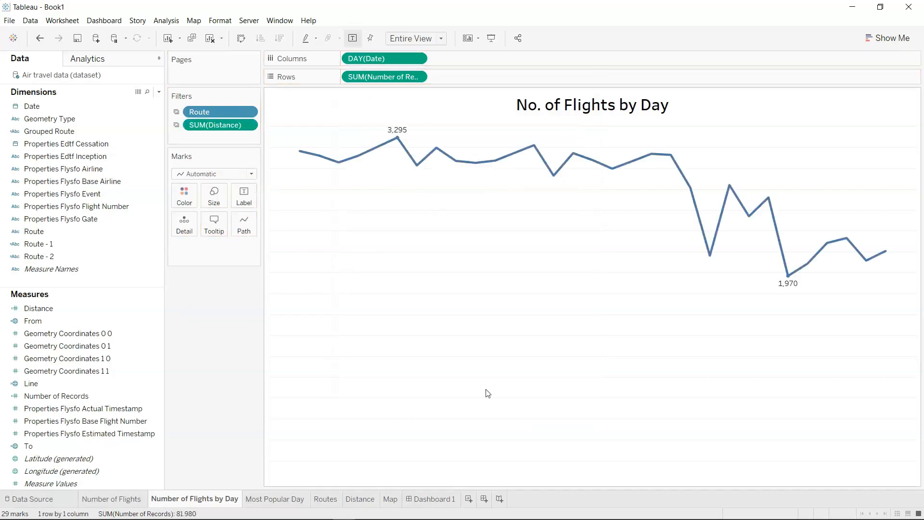
click(438, 501)
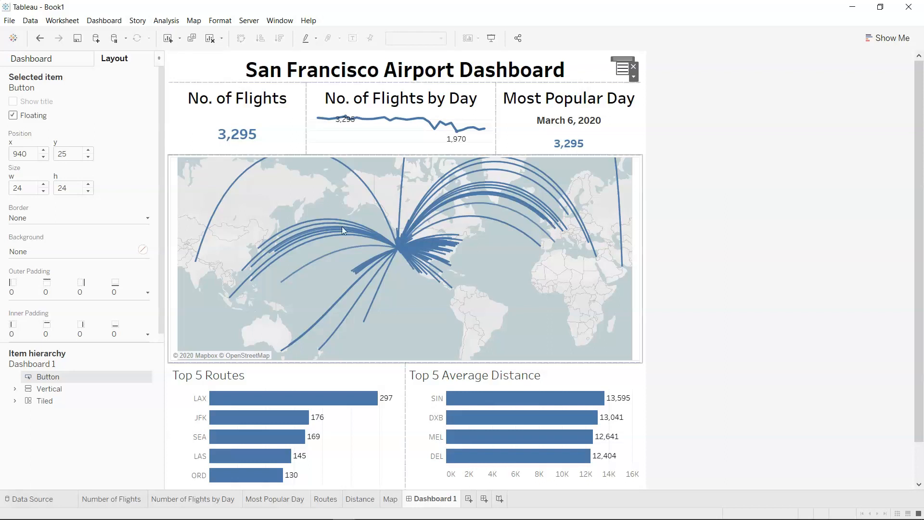
click(717, 345)
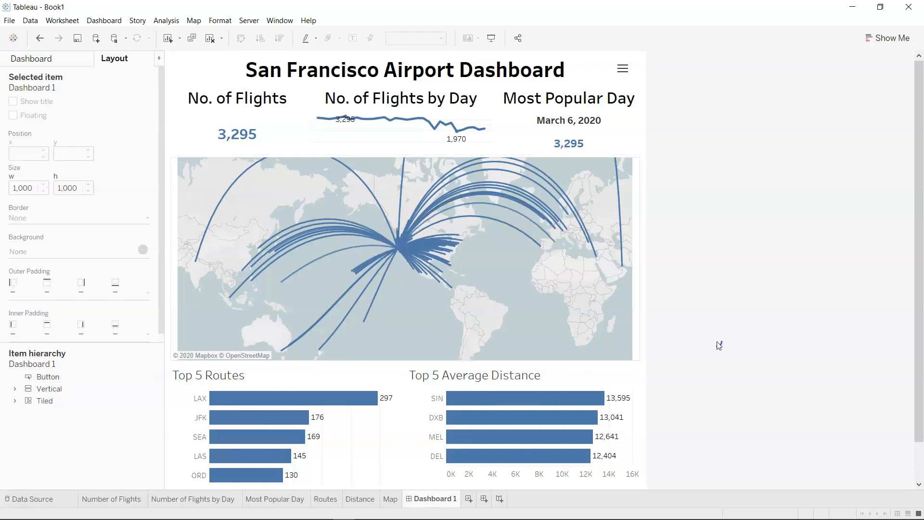